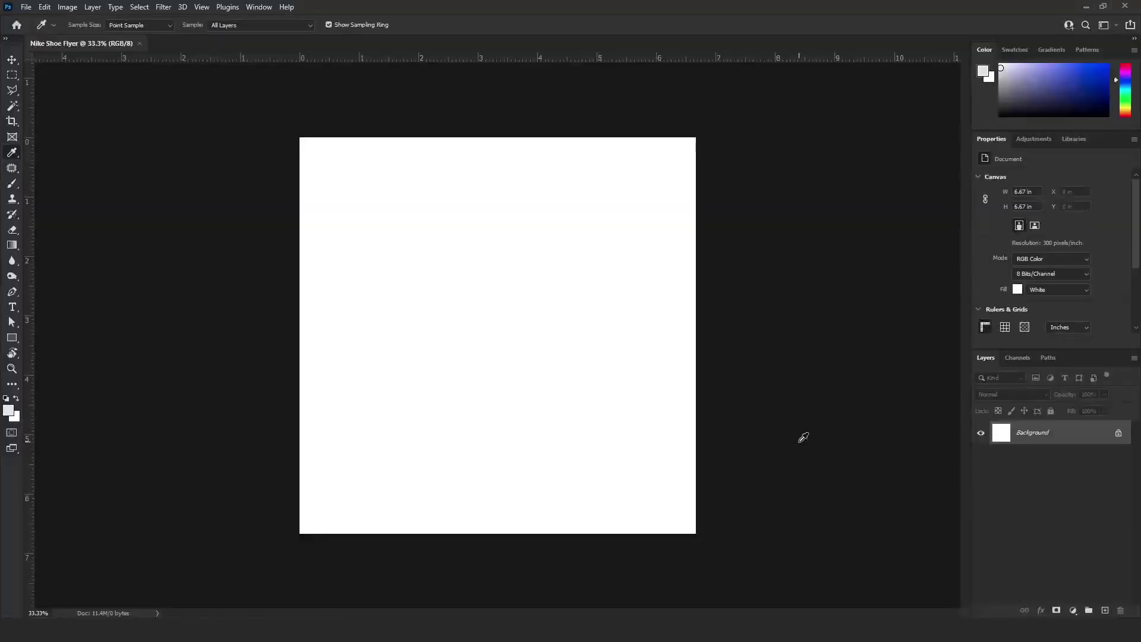
Convert the Background into an editable layer and place one vertical and one horizontal guide through the canvas centre.
double_click(1037, 437)
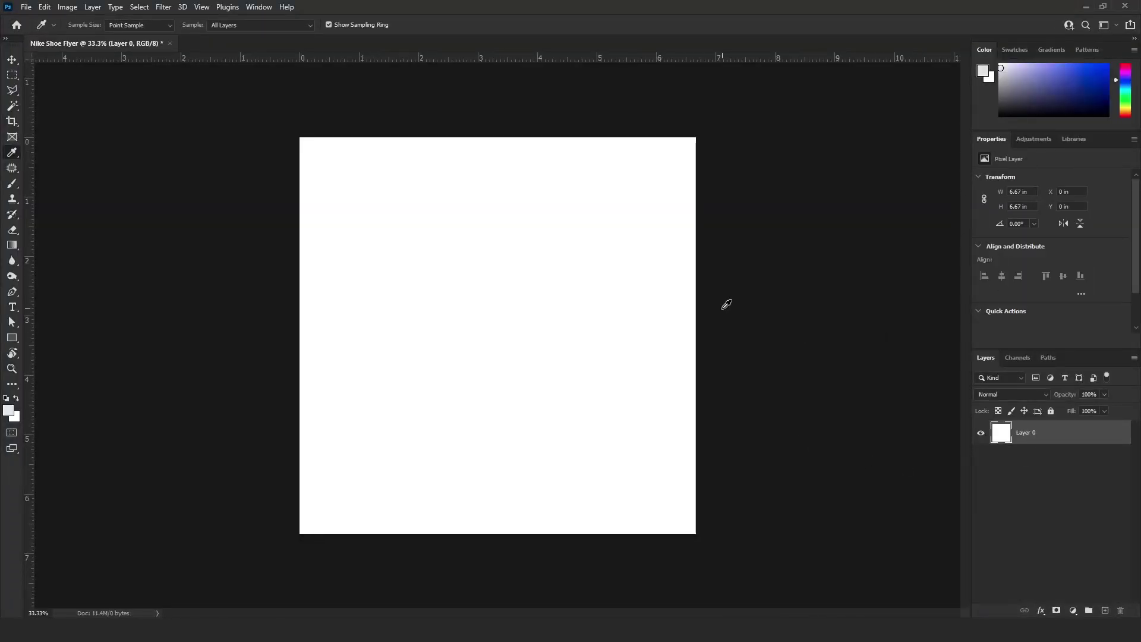
key("ctrl+t")
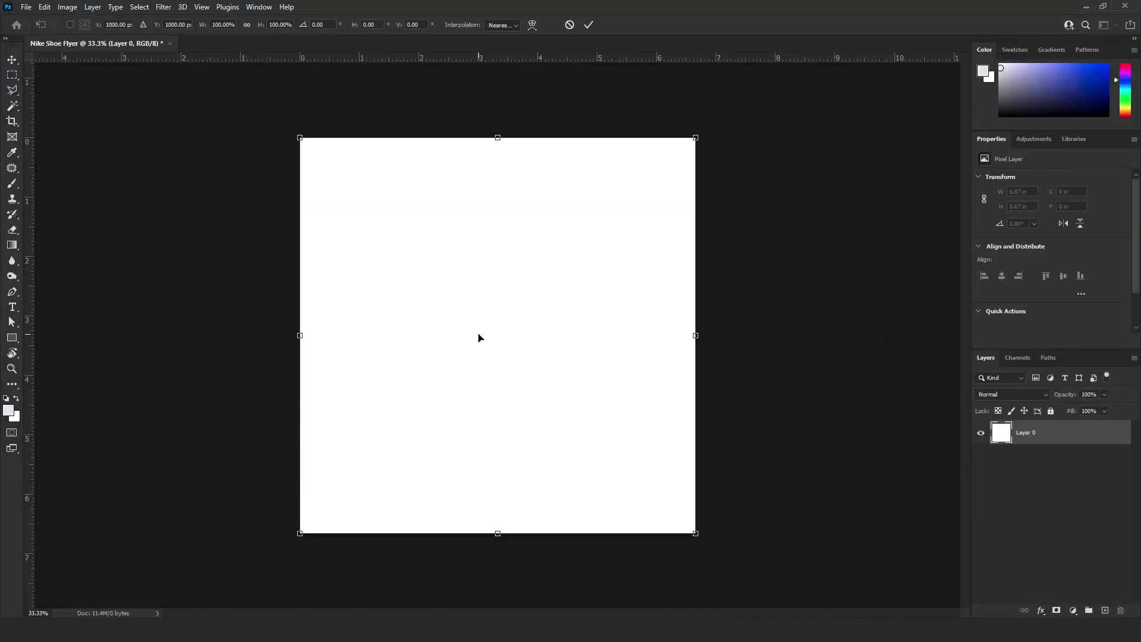
key("ctrl+plus")
key("ctrl+minus")
left_click_drag(28, 272, 498, 223)
left_click_drag(549, 58, 541, 334)
key("Return")
key("i")
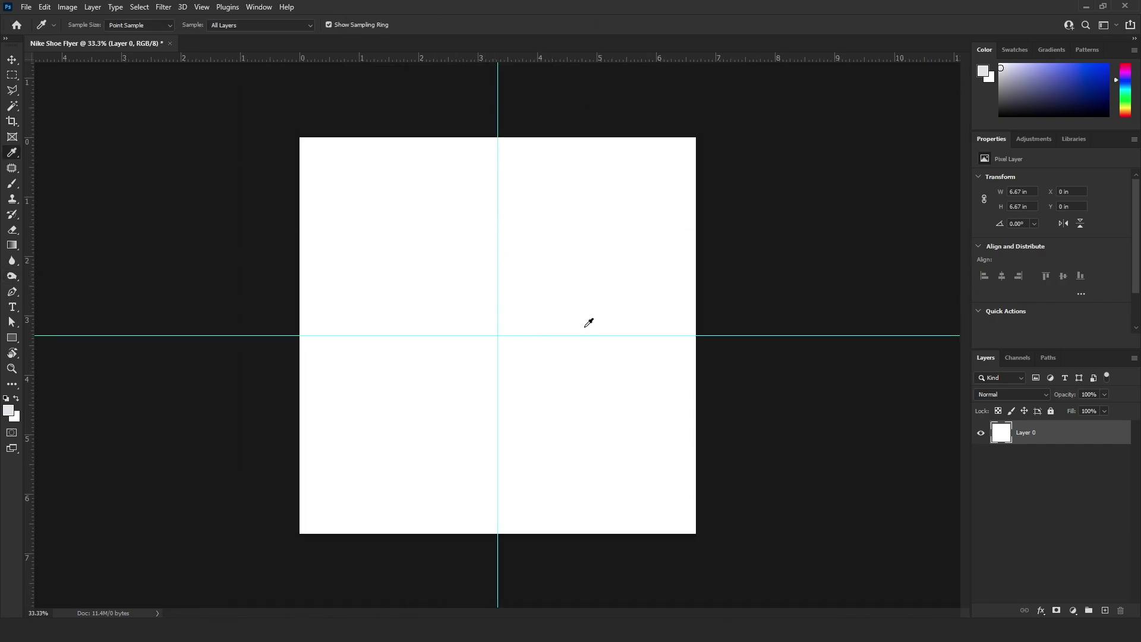
On a new layer, fill a strip about 0.23 in wide and 1.47 in high with black at the canvas's left edge, leaving nothing selected.
left_click(1105, 611)
key("m")
left_click_drag(301, 282, 313, 370)
left_click(9, 410)
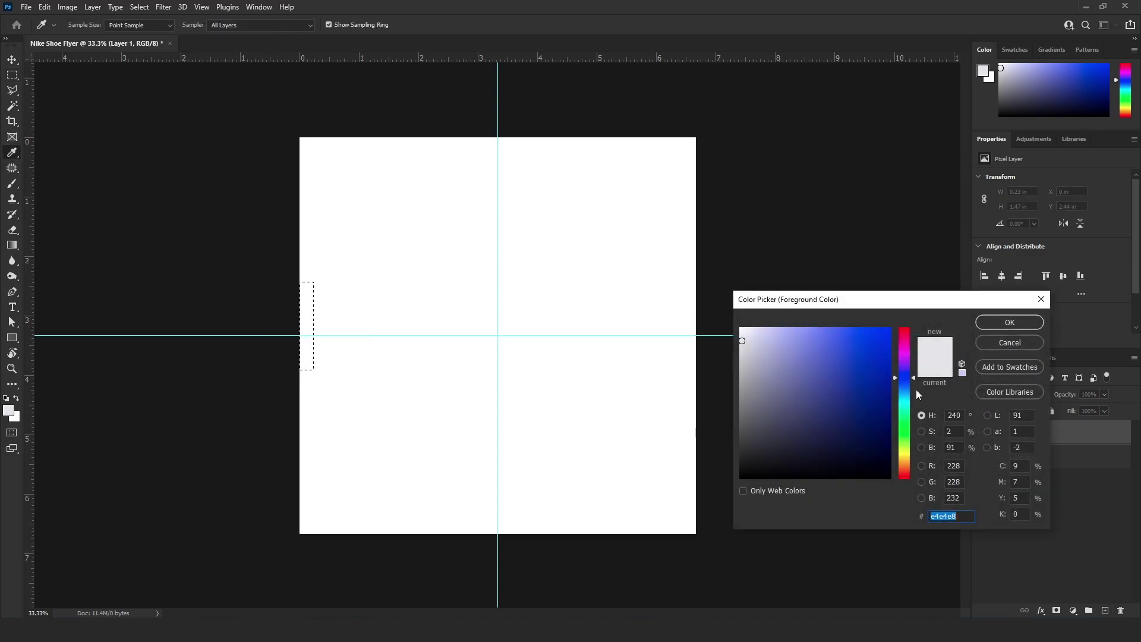
left_click(743, 478)
left_click(1010, 322)
key("v")
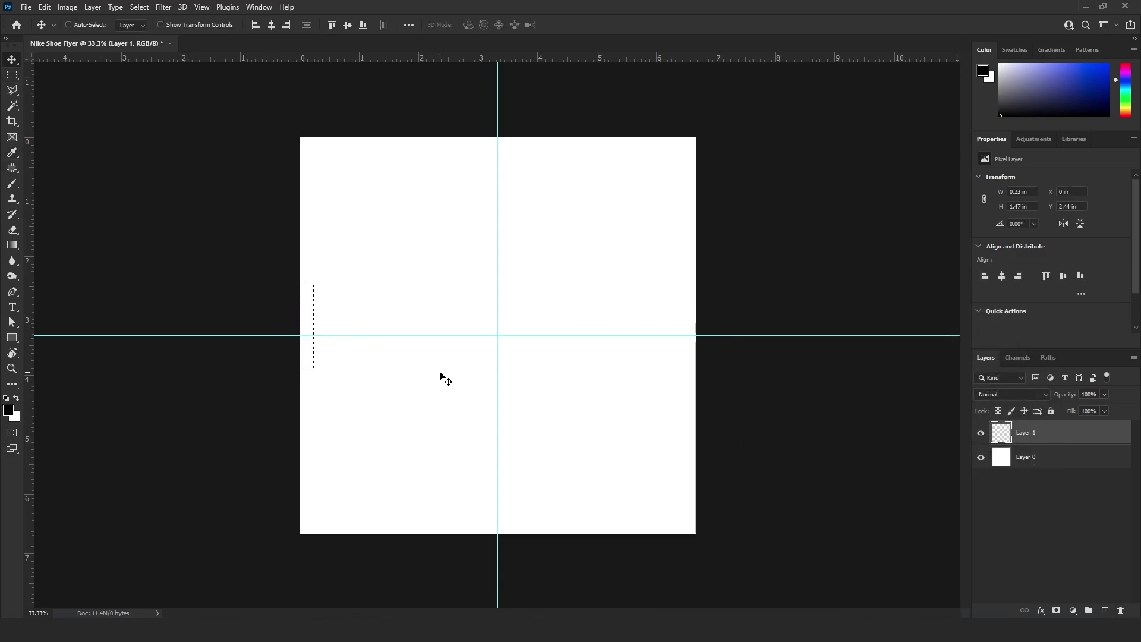
key("alt+BackSpace")
key("ctrl+d")
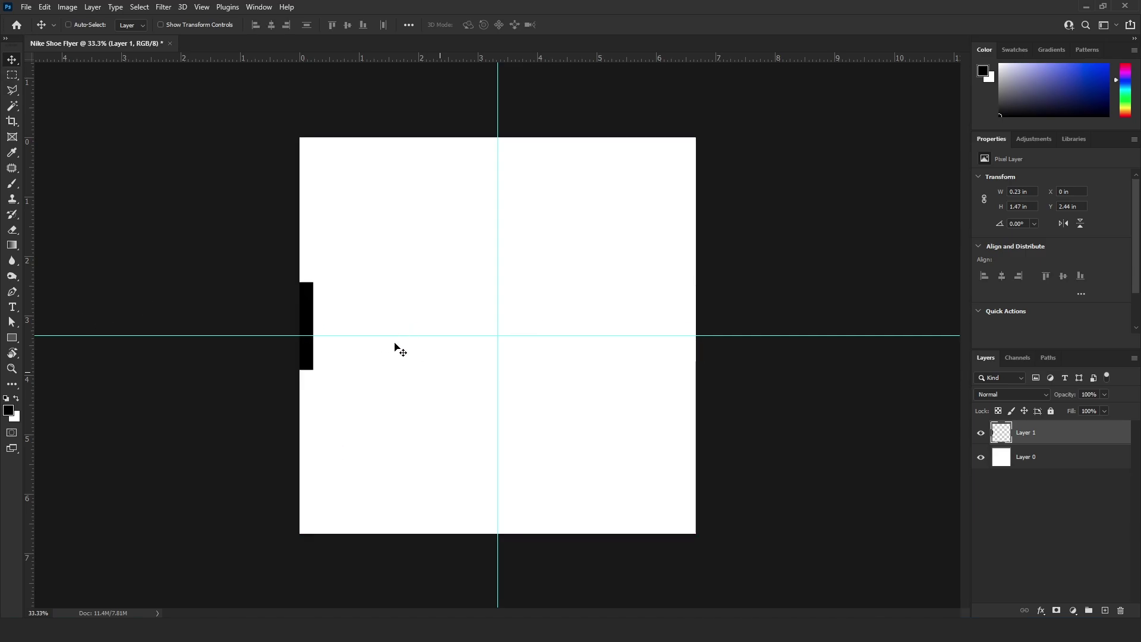
Use the black strip as a spacer to place vertical margin guides 0.23 in from the left and right canvas edges.
key("ctrl+plus")
left_click_drag(30, 289, 785, 277)
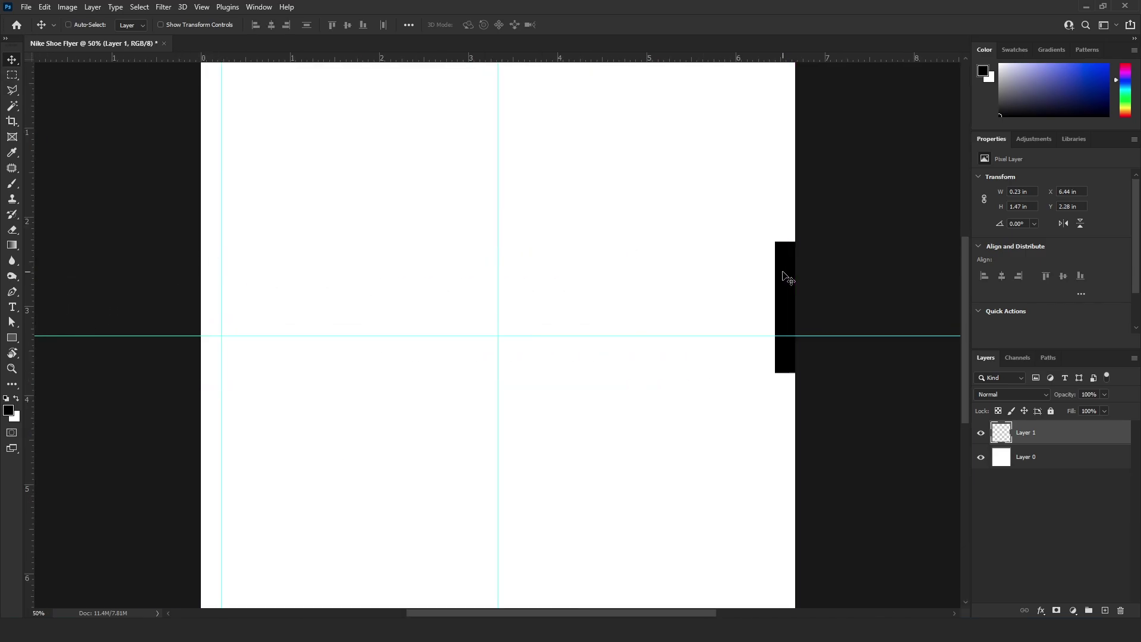
left_click_drag(30, 284, 701, 259)
Rotate the strip 90° to place horizontal margin guides 0.23 in from the top and bottom canvas edges, and delete the strip.
key("ctrl+t")
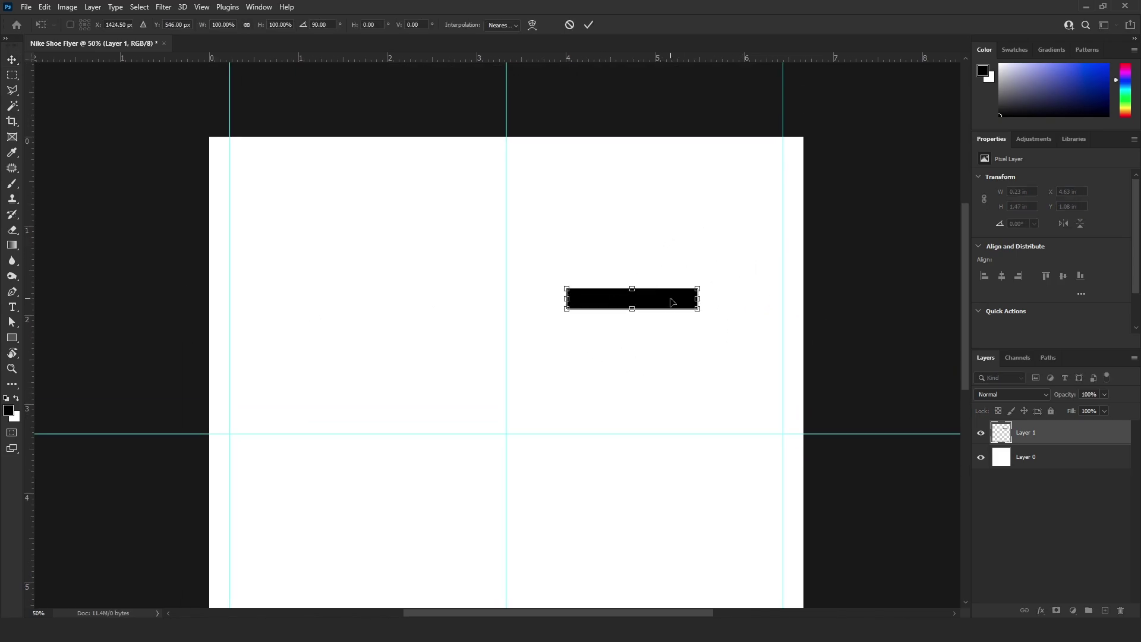
key("Return")
left_click_drag(656, 295, 617, 155)
left_click_drag(621, 58, 589, 233)
left_click_drag(578, 233, 614, 456)
left_click_drag(615, 58, 609, 433)
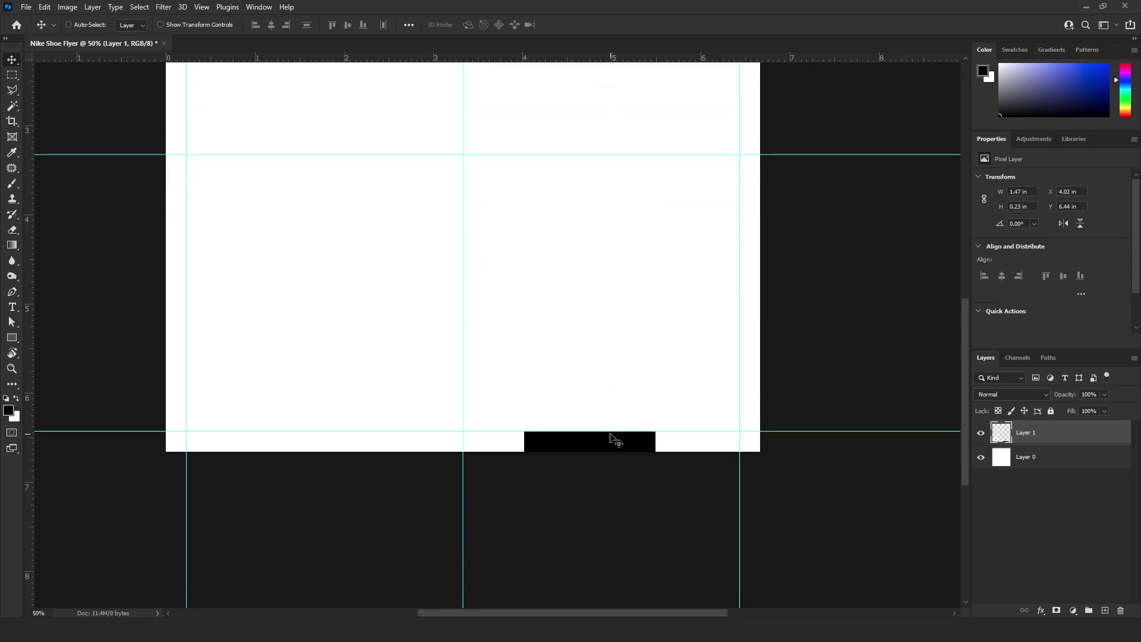
key("Delete")
key("ctrl+0")
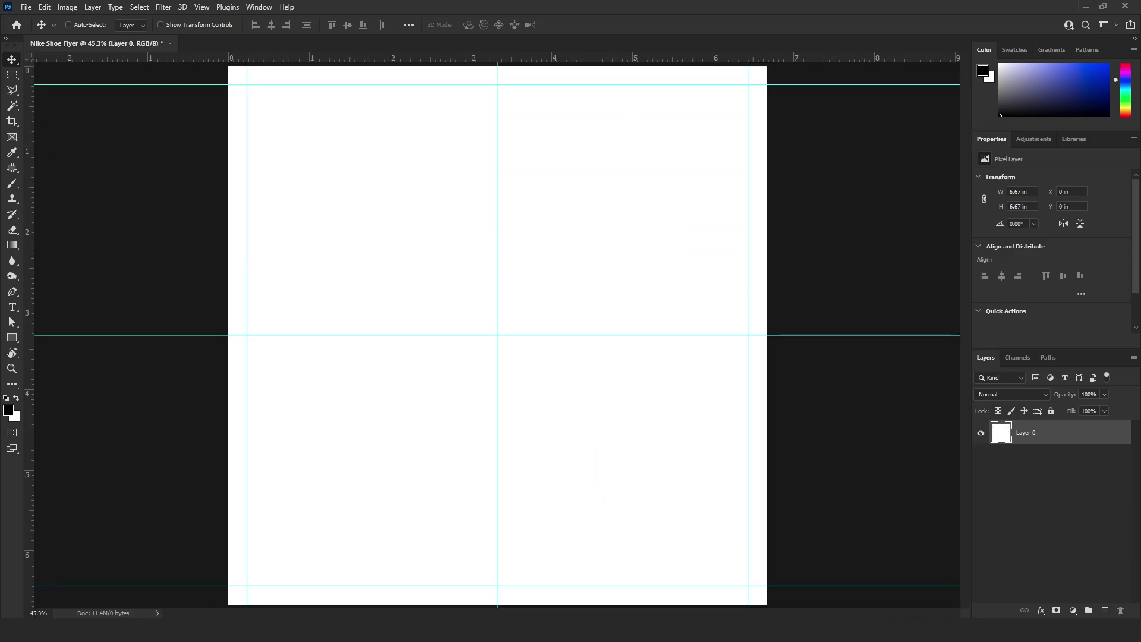
Place the Nike shoe image in the document and scale it about its centre to about 4.3 in square.
left_click_drag(1140, 285, 601, 288)
key("Return")
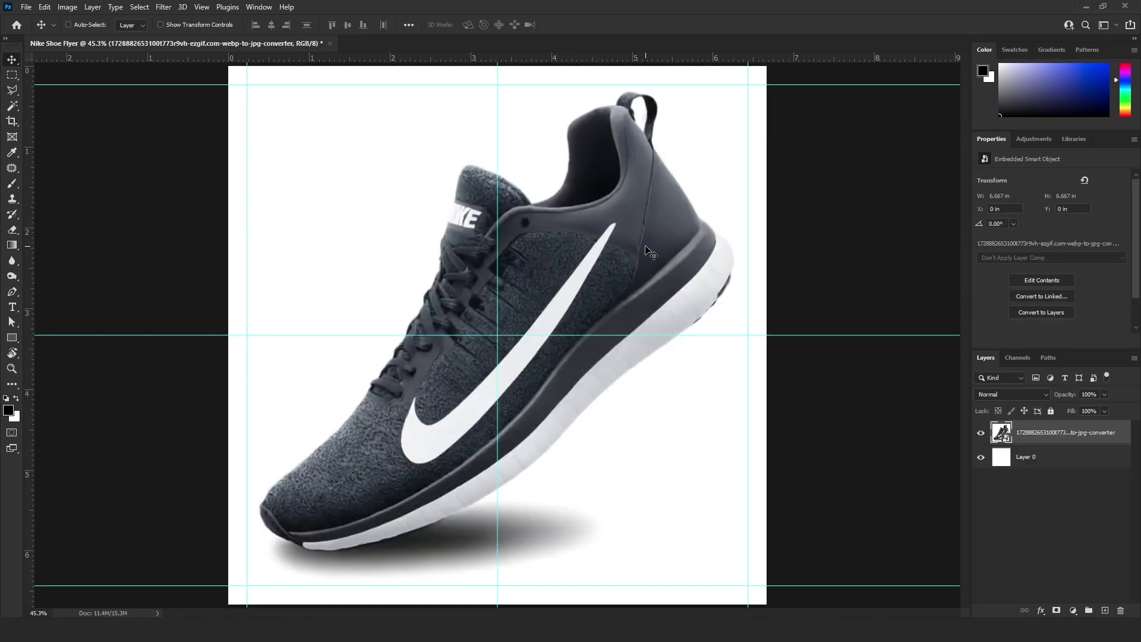
key("ctrl+minus")
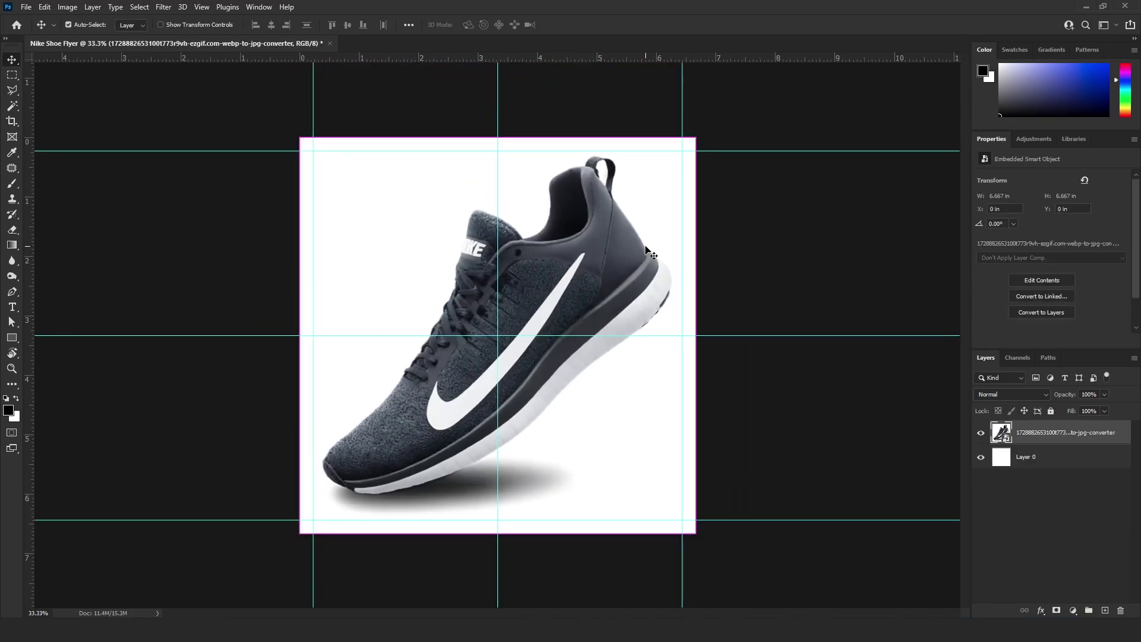
key("ctrl+t")
left_click_drag(695, 138, 631, 218)
key("Return")
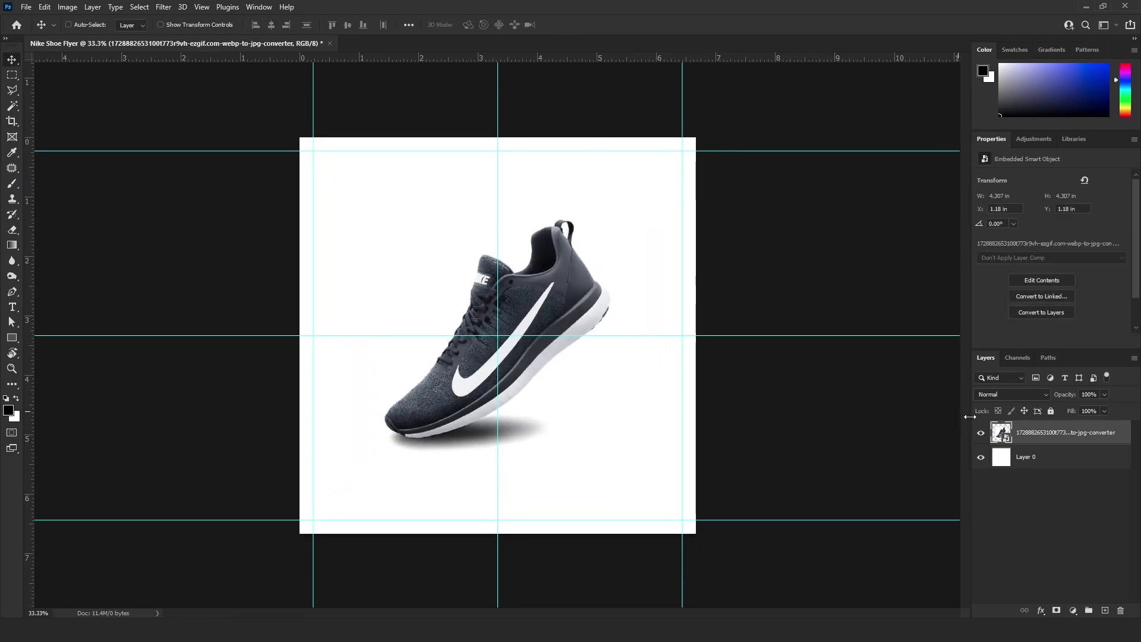
Hide the white Layer 0 and add a layer mask to the shoe layer.
left_click(980, 457)
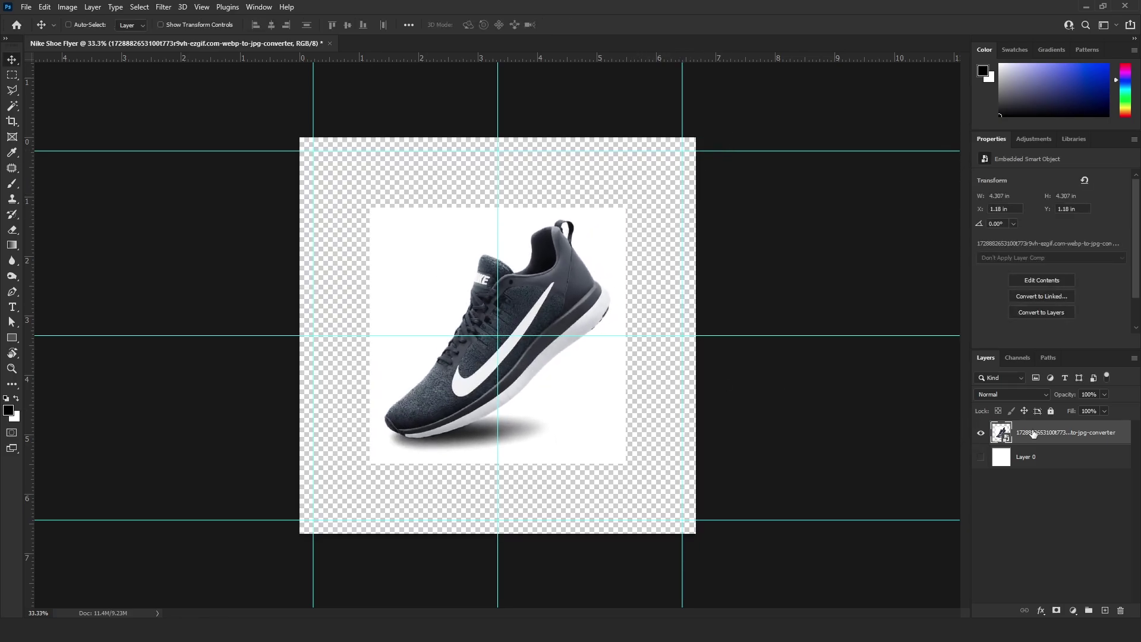
left_click(1055, 610)
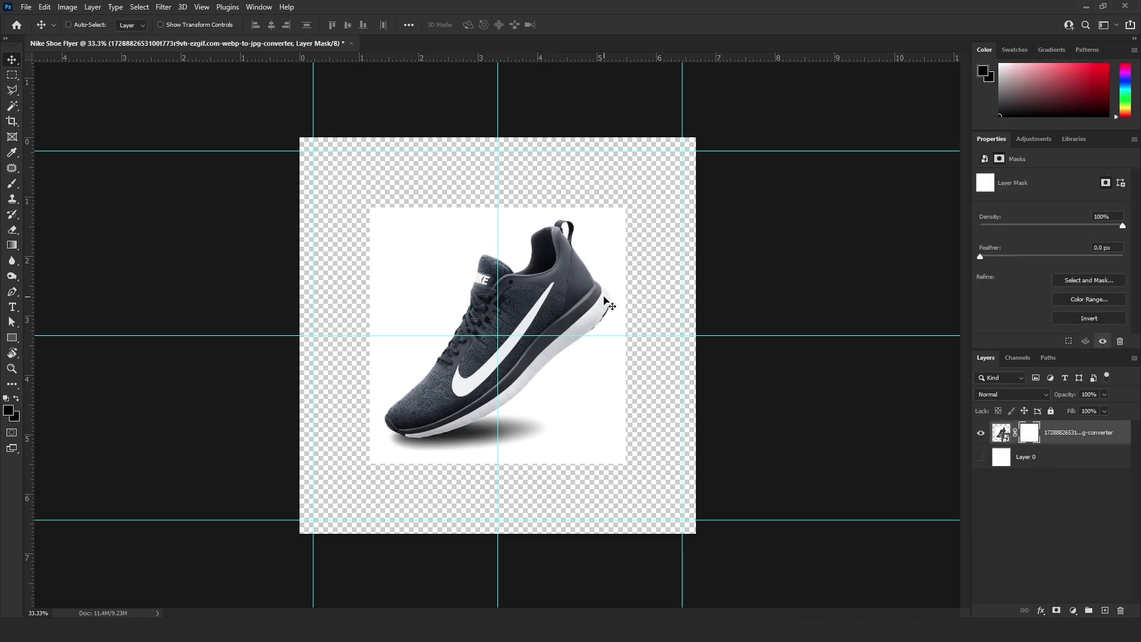
Trace the shoe's whole outline with the Polygonal Lasso, from the toe over laces, tongue, collar and heel loop, and back along the sole without the shadow.
key("ctrl+plus")
key("ctrl+plus")
key("ctrl+plus")
key("ctrl+plus")
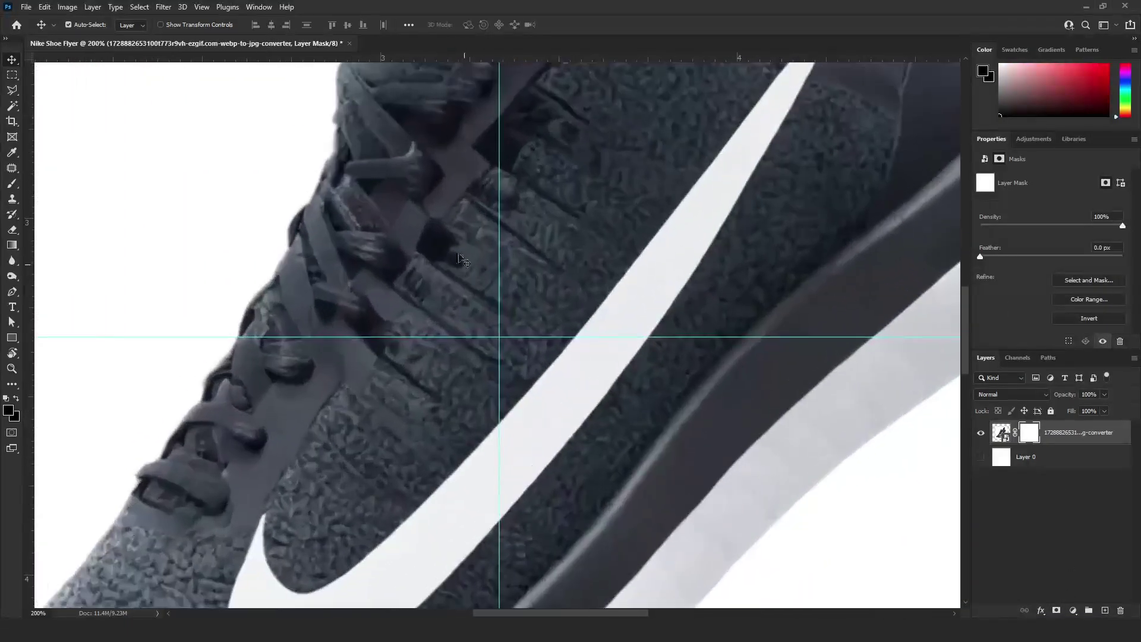
left_click_drag(147, 590, 433, 307)
left_click(11, 91)
left_click_drag(323, 336, 396, 260)
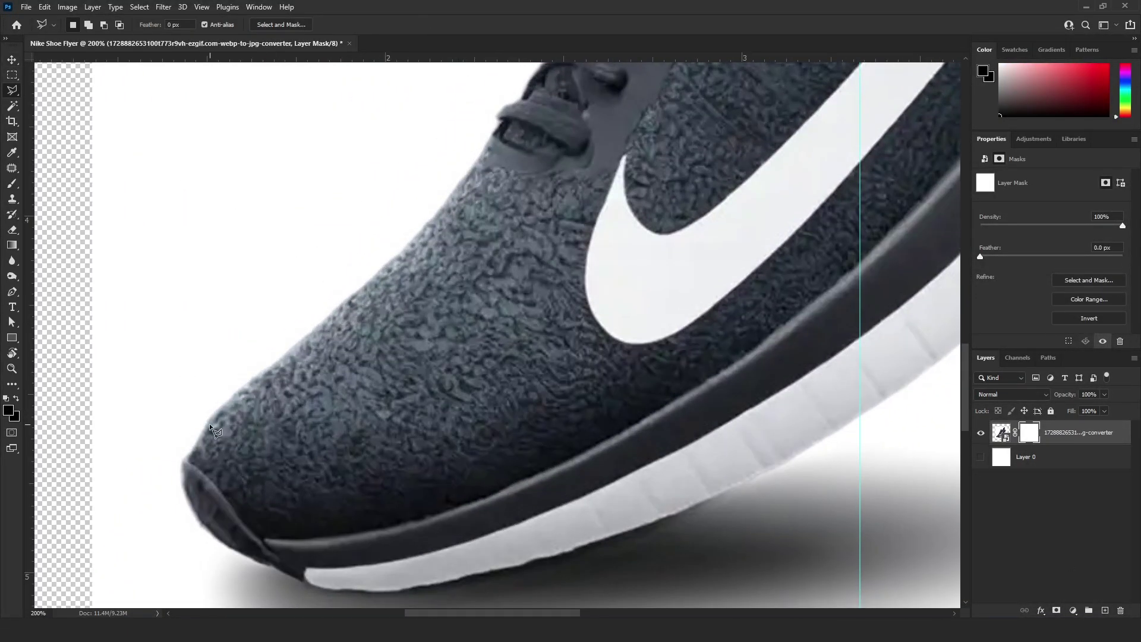
left_click(389, 266)
left_click(412, 247)
left_click(453, 199)
left_click_drag(502, 125, 440, 239)
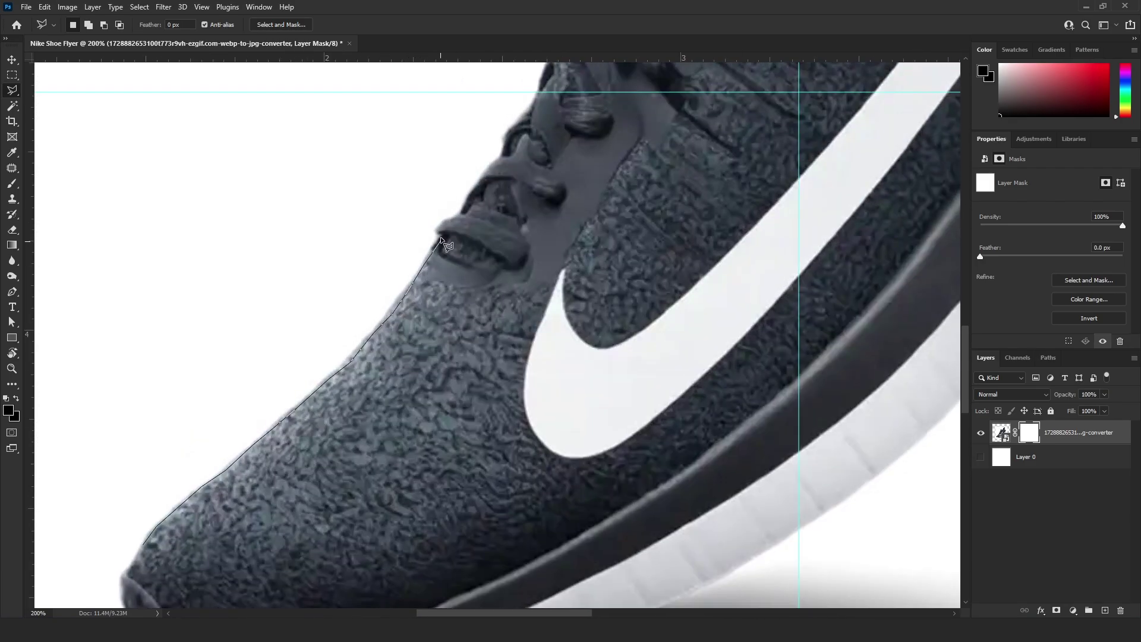
left_click(505, 142)
left_click_drag(511, 129, 474, 271)
left_click(494, 247)
left_click(501, 232)
left_click(512, 202)
left_click_drag(553, 143, 505, 301)
left_click(509, 273)
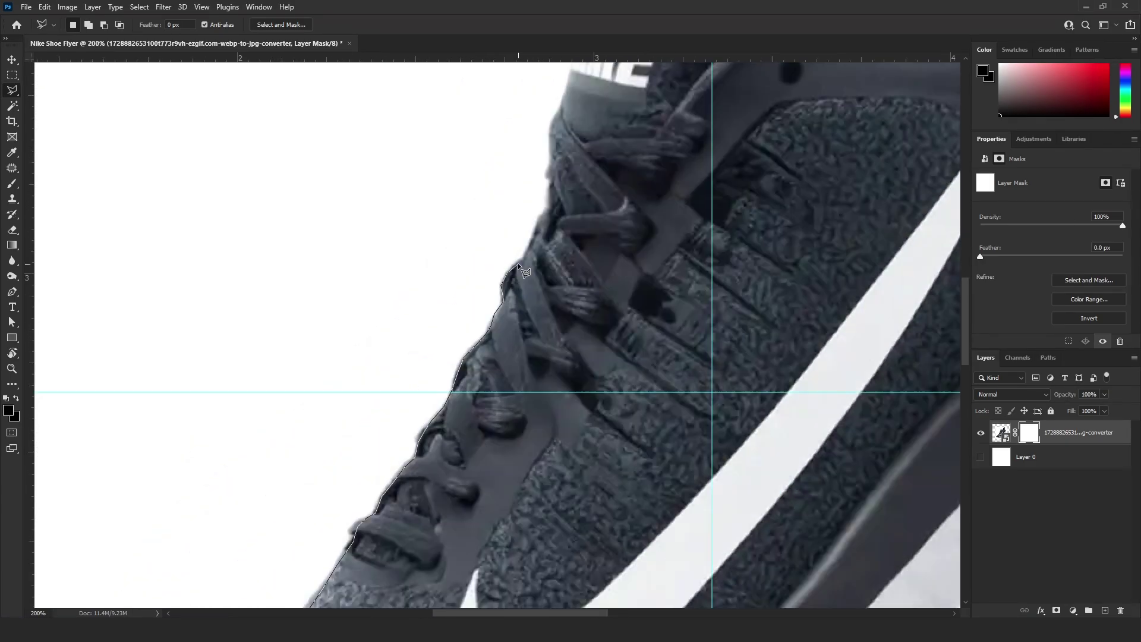
left_click(537, 220)
mouse_move(550, 208)
left_mouse_down()
mouse_move(517, 341)
mouse_move(536, 310)
left_mouse_up()
left_click(517, 279)
left_click(530, 241)
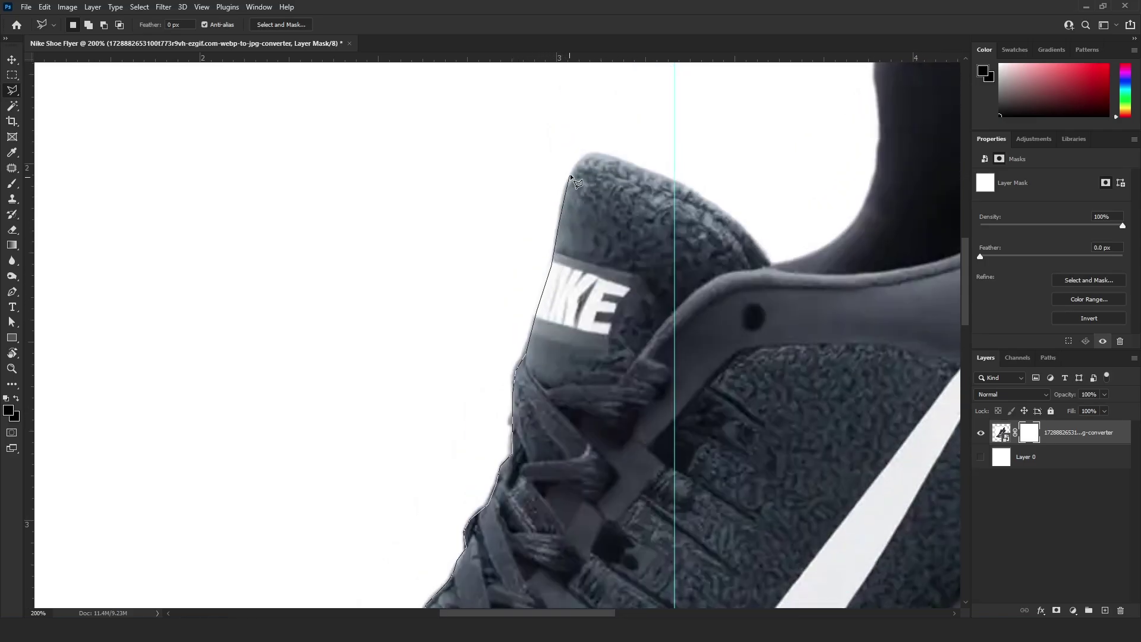
left_click(830, 247)
left_click_drag(839, 237, 596, 374)
left_click(601, 373)
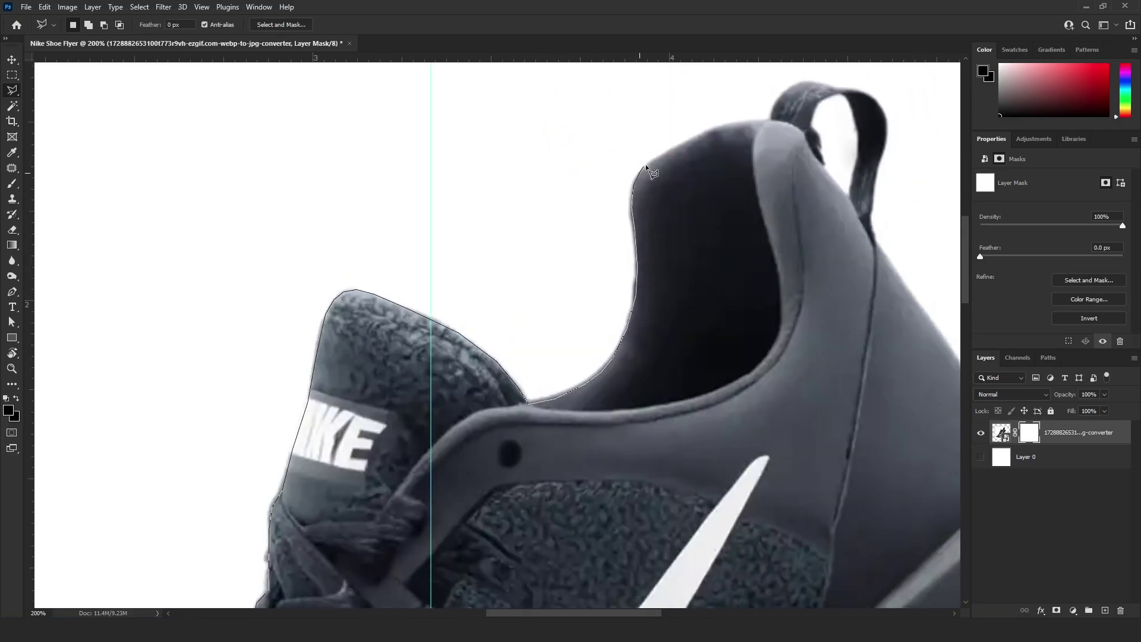
left_click(685, 133)
left_click(726, 117)
left_click(772, 108)
left_click_drag(773, 108, 683, 315)
left_click(724, 279)
left_click(742, 283)
left_click(761, 286)
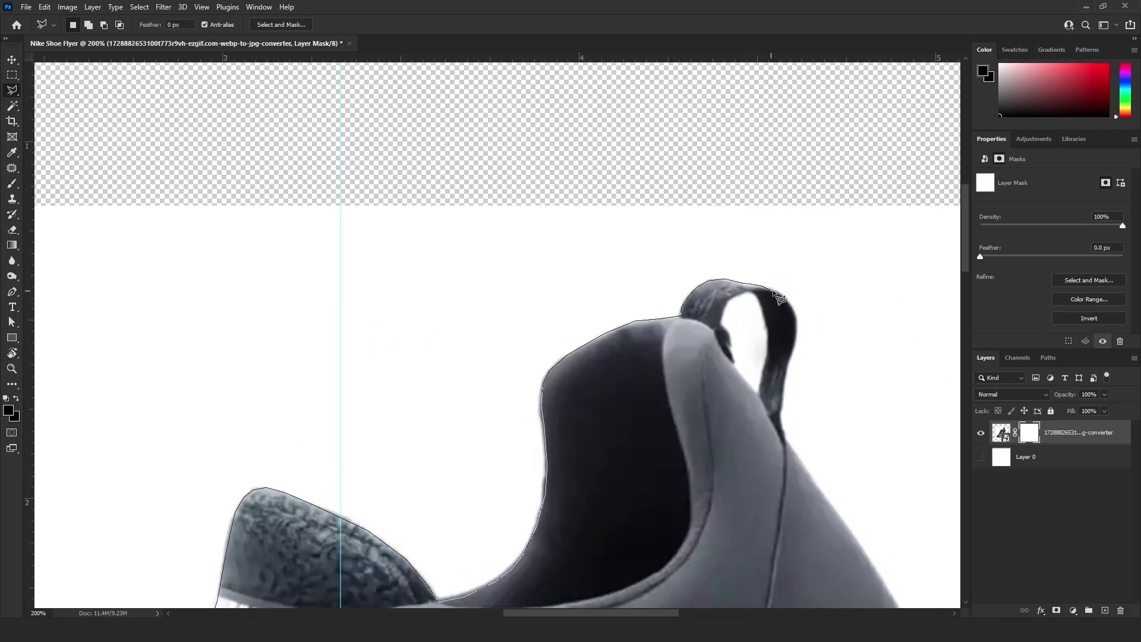
left_click(781, 293)
left_click(793, 307)
left_click(795, 351)
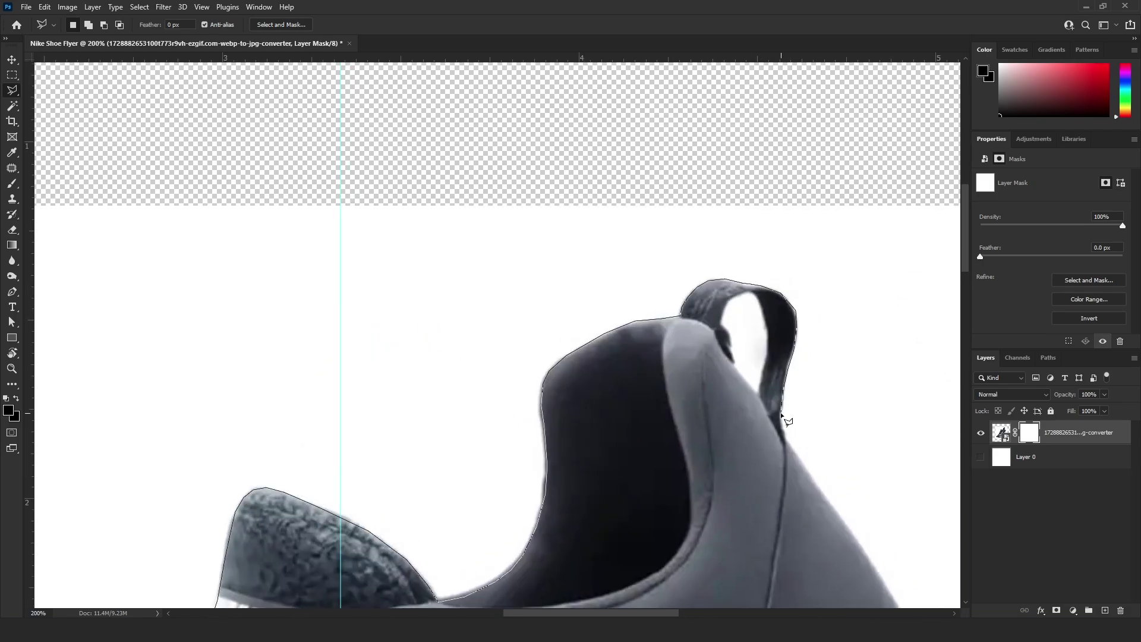
left_click(818, 487)
left_click_drag(820, 490, 607, 264)
left_click(640, 311)
left_click(740, 442)
left_click(754, 458)
left_click(776, 474)
left_click(788, 489)
left_click_drag(797, 501, 679, 285)
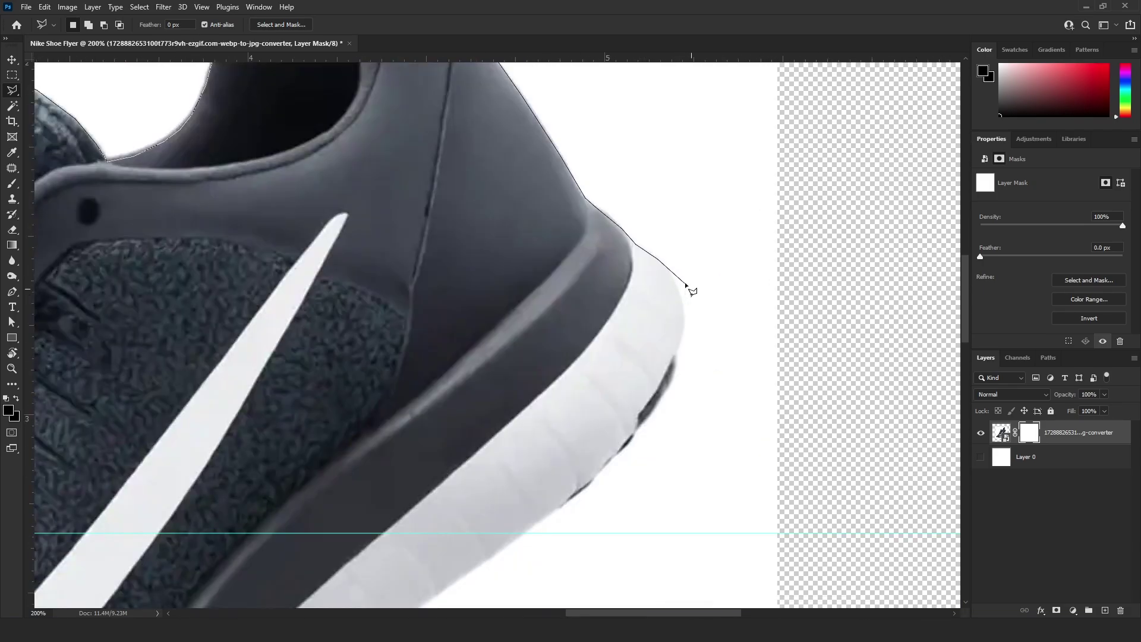
left_click(678, 291)
left_click(683, 322)
left_click(673, 354)
left_click(676, 358)
left_click(663, 391)
left_click(637, 429)
left_click(584, 485)
left_click(570, 498)
left_click(465, 572)
left_click_drag(465, 572, 723, 217)
left_click(613, 299)
left_click(567, 338)
left_click(517, 386)
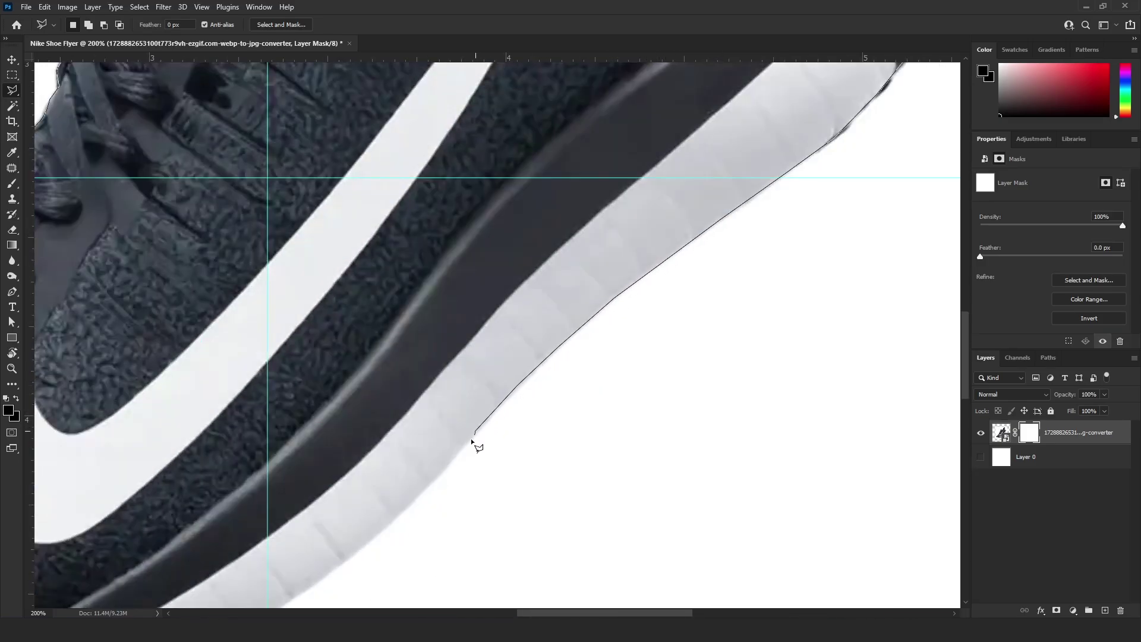
left_click(434, 476)
left_click(388, 524)
left_click(342, 562)
left_click_drag(292, 599, 578, 303)
left_click(577, 303)
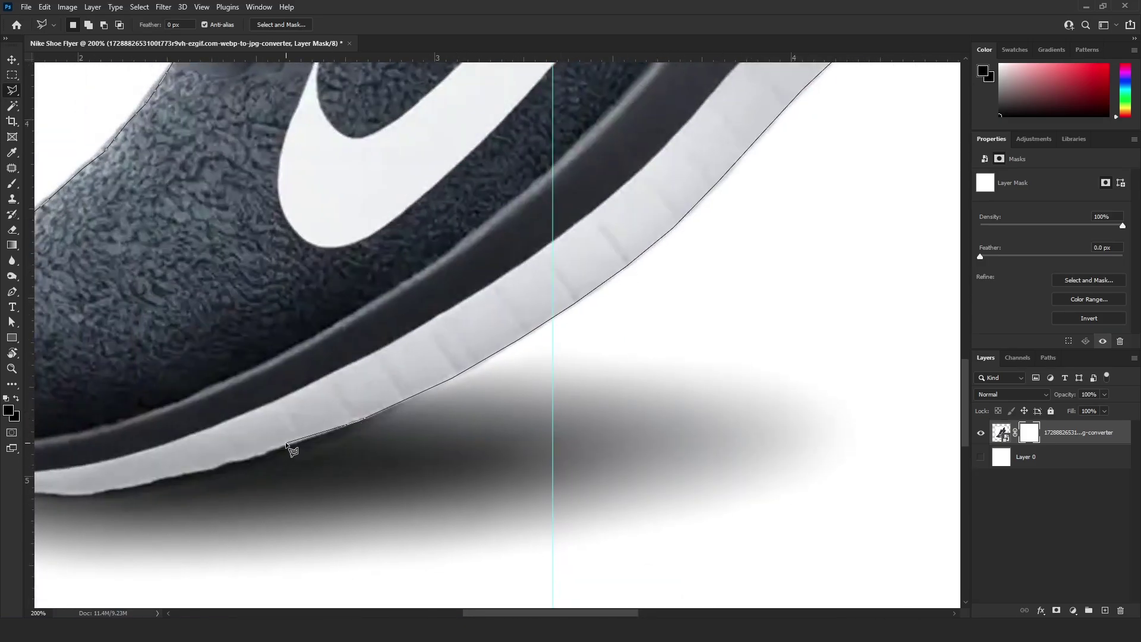
left_click_drag(210, 468, 639, 311)
left_click(640, 311)
left_click(588, 321)
left_click(538, 330)
left_click(496, 334)
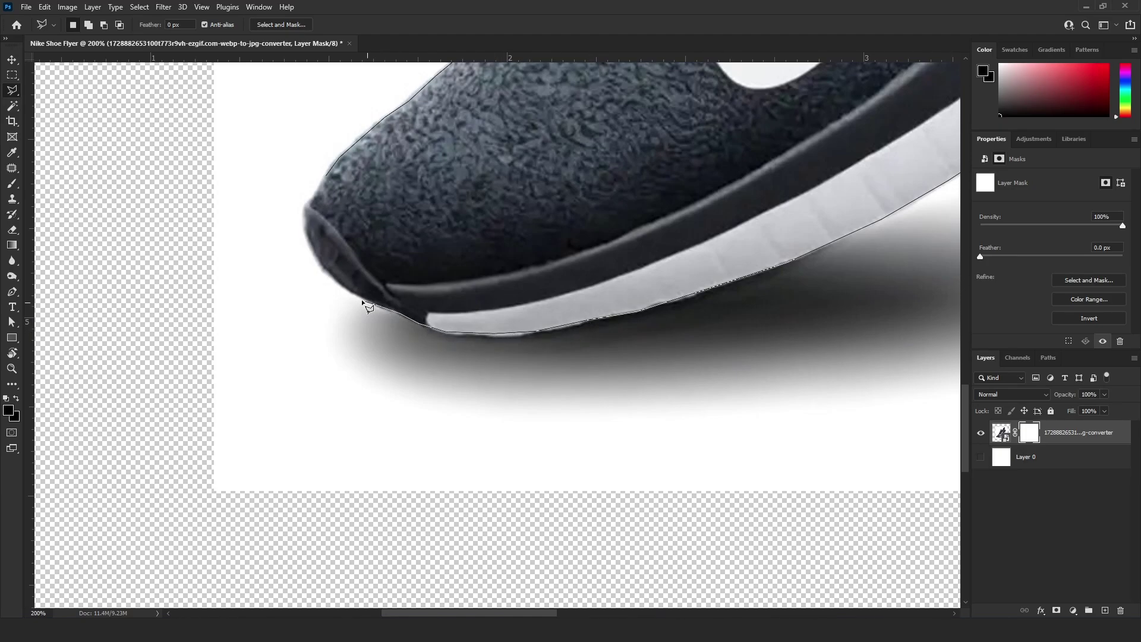
left_click(321, 267)
left_click(308, 241)
left_click(304, 216)
left_click(313, 191)
left_click(325, 176)
Invert the selection and fill the layer mask with black to hide the shoe's background and shadow, and deselect.
key("ctrl+minus")
key("ctrl+minus")
key("ctrl+minus")
mouse_move(635, 152)
left_mouse_down()
mouse_move(563, 247)
mouse_move(515, 248)
left_mouse_up()
key("ctrl+shift+i")
key("alt+BackSpace")
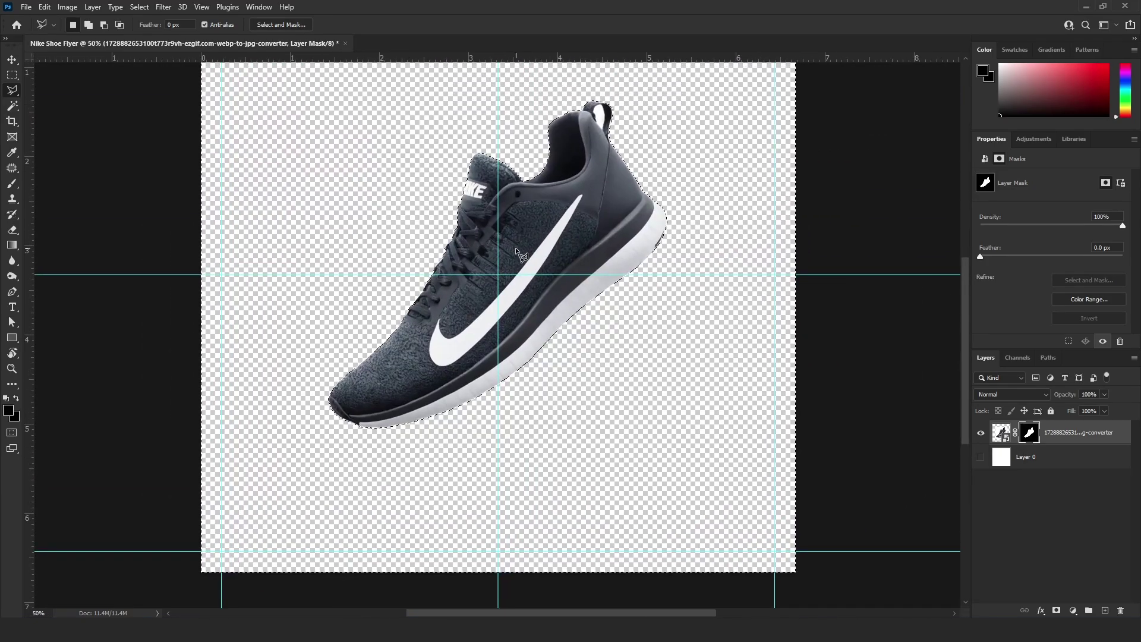
key("ctrl+d")
key("v")
key("ctrl+minus")
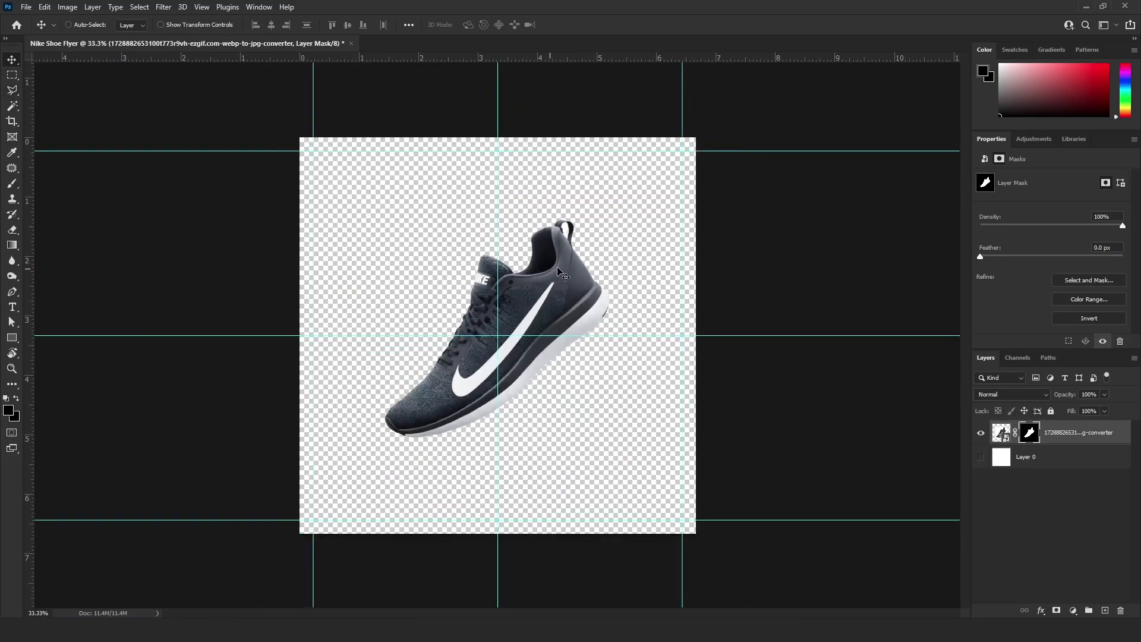
Outline the white gap inside the heel pull loop with the Polygonal Lasso, mask it out and deselect.
scroll(557, 259, "up", 6)
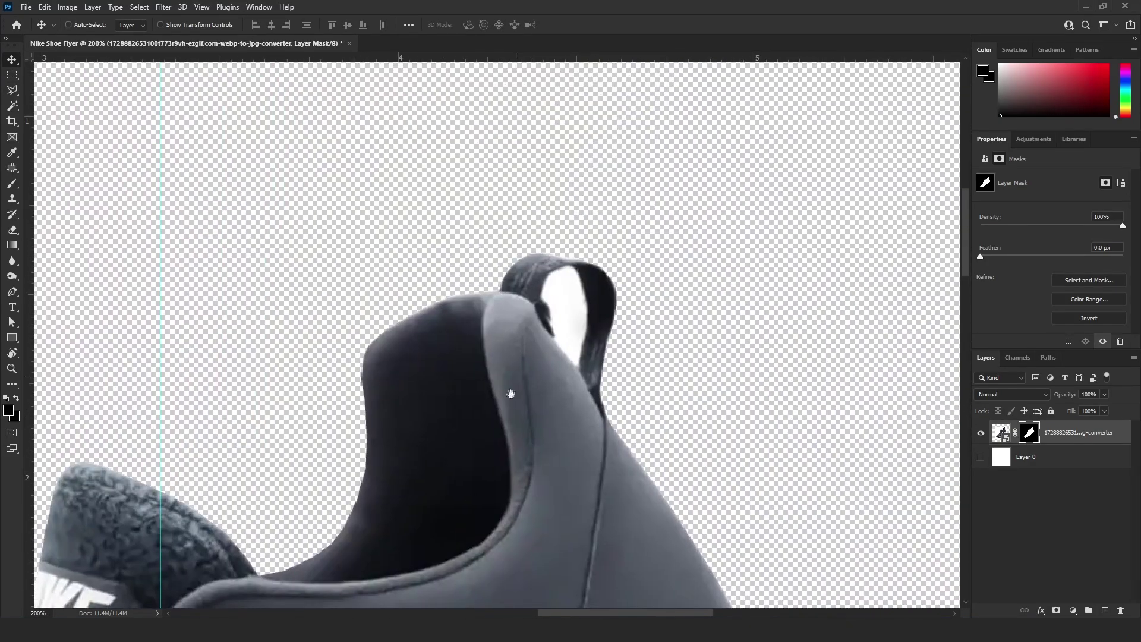
left_click_drag(511, 394, 501, 417)
key("l")
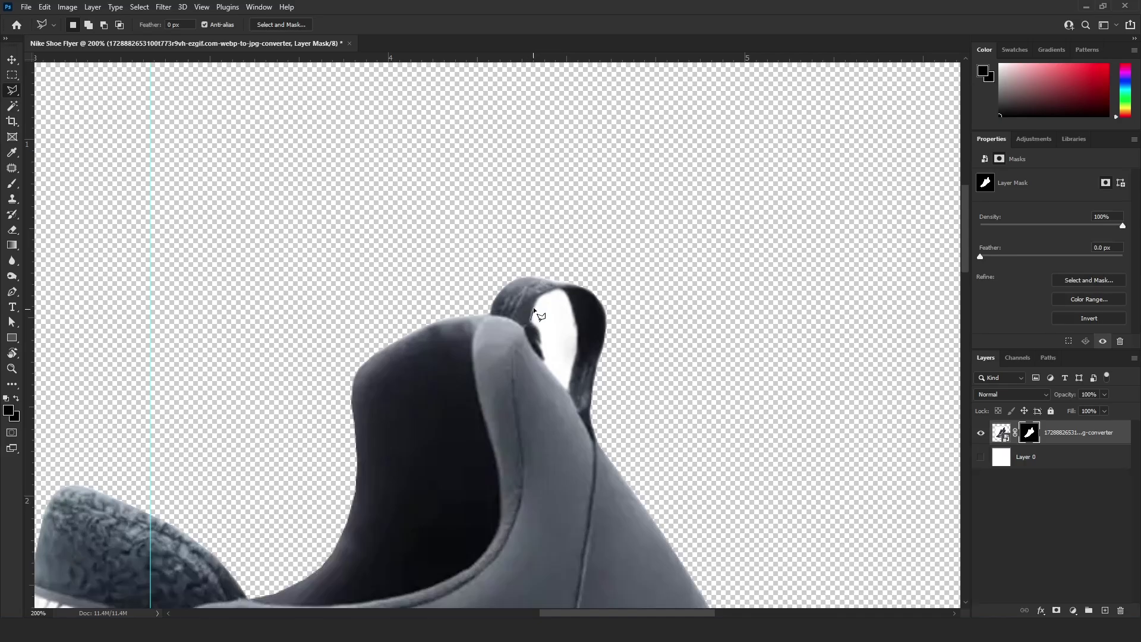
left_click(560, 288)
left_click(567, 292)
left_click(574, 312)
left_click(578, 340)
left_click(574, 361)
left_click(570, 381)
left_click(540, 344)
left_click(531, 323)
key("Delete")
key("ctrl+d")
key("v")
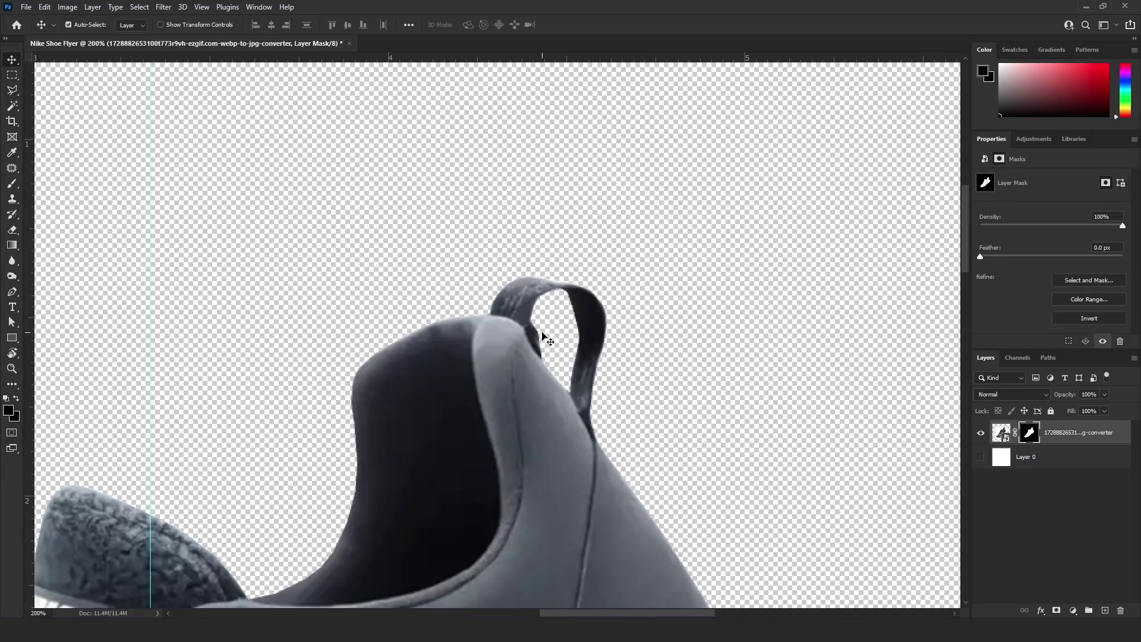
Select Layer 0 beneath the shoe and make it visible again.
key("ctrl+0")
left_click(1033, 468)
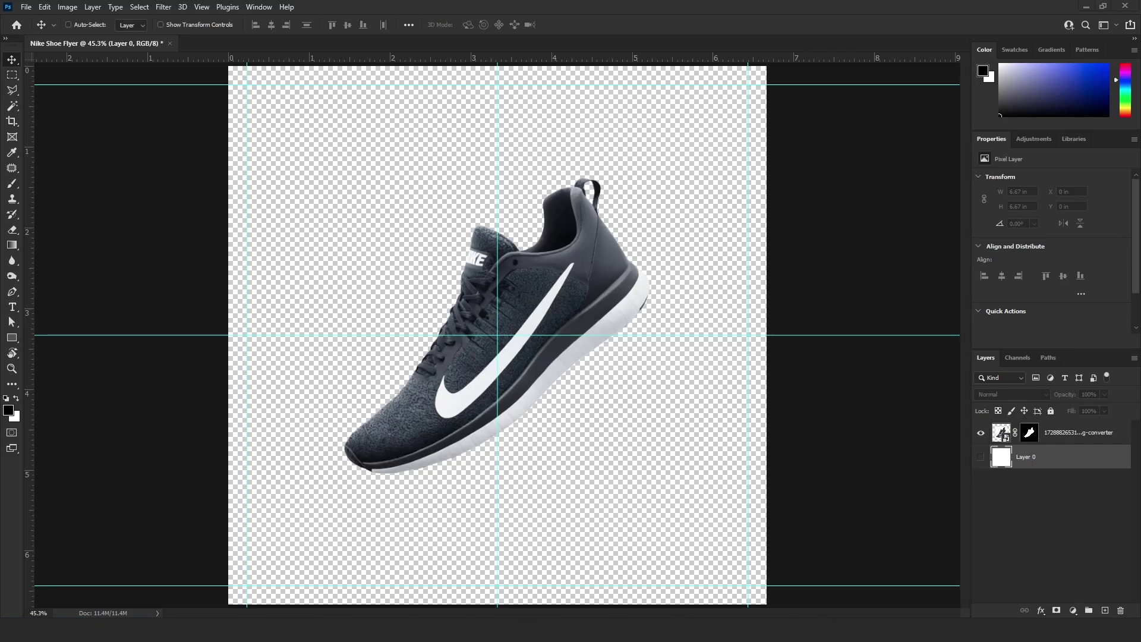
left_click(981, 456)
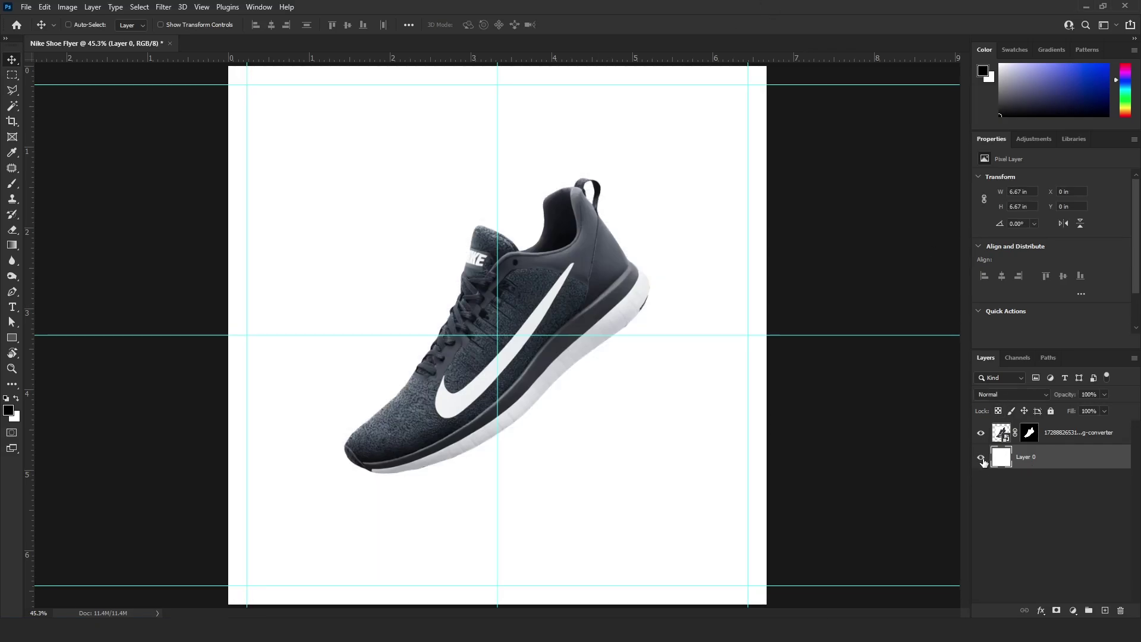
Set the foreground color to 868b98 and fill Layer 0 with it.
left_click(10, 413)
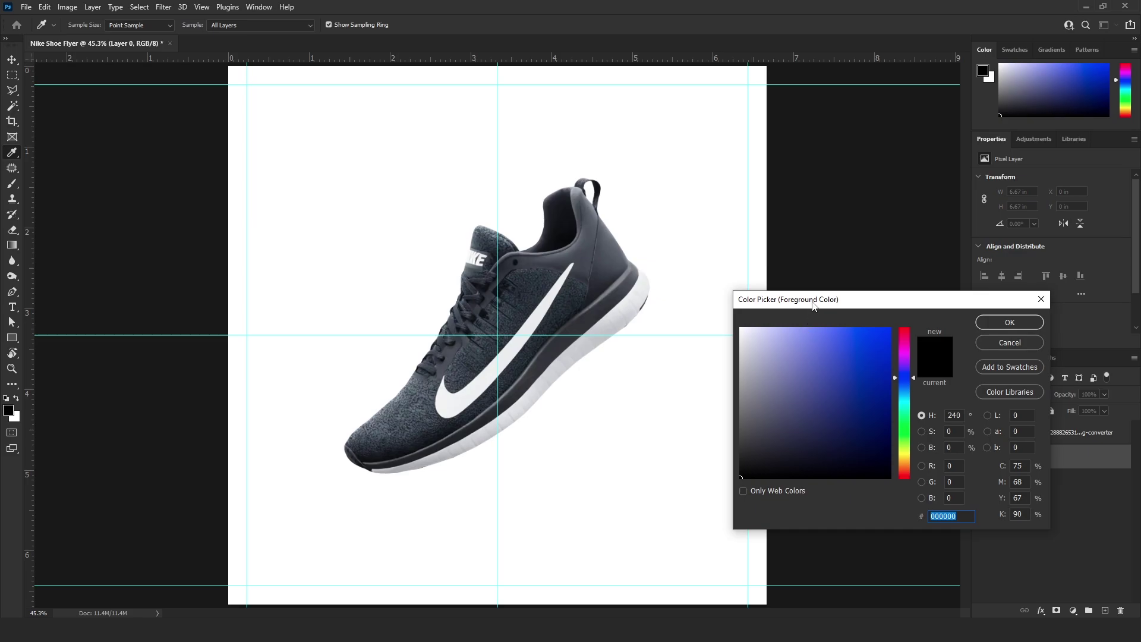
left_click_drag(815, 304, 645, 143)
left_click(801, 357)
type("868b98")
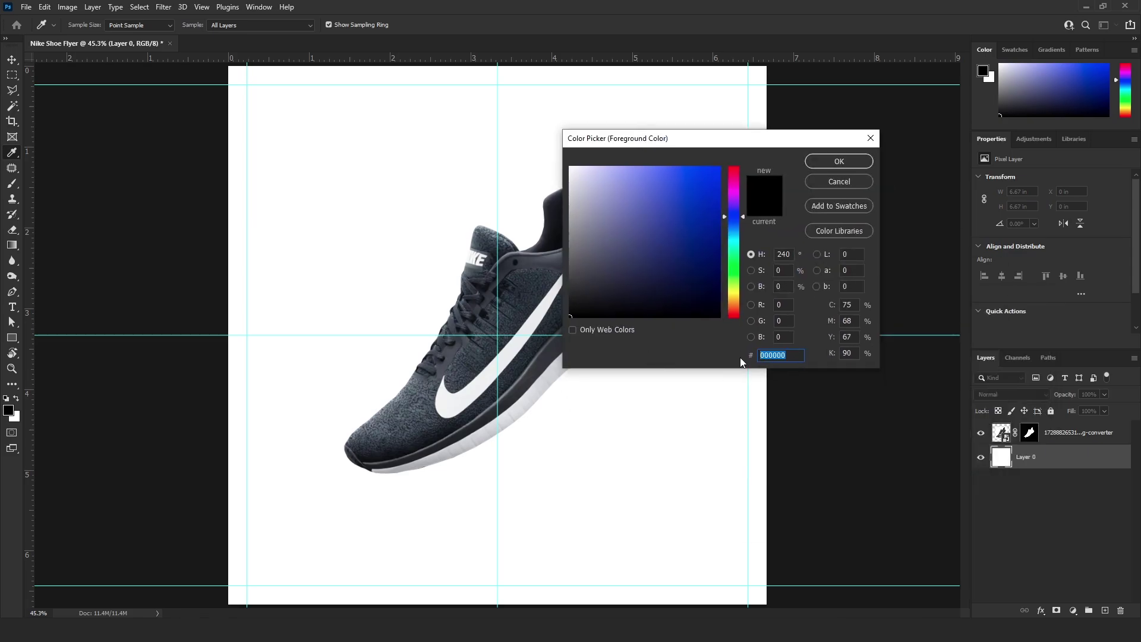
left_click(853, 169)
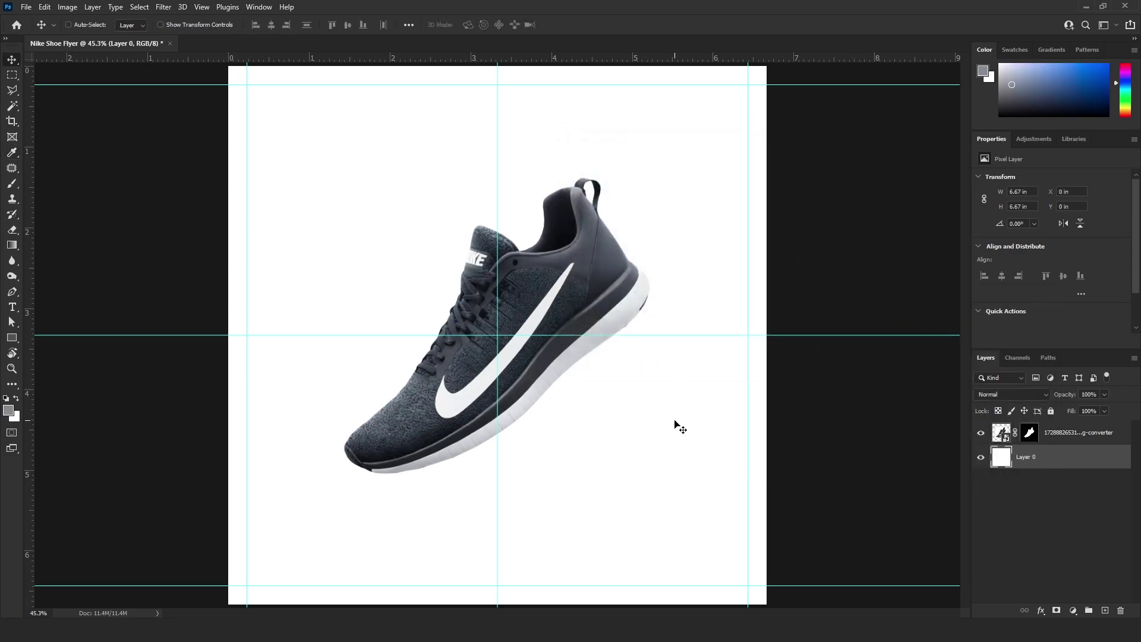
key("alt+BackSpace")
key("ctrl+minus")
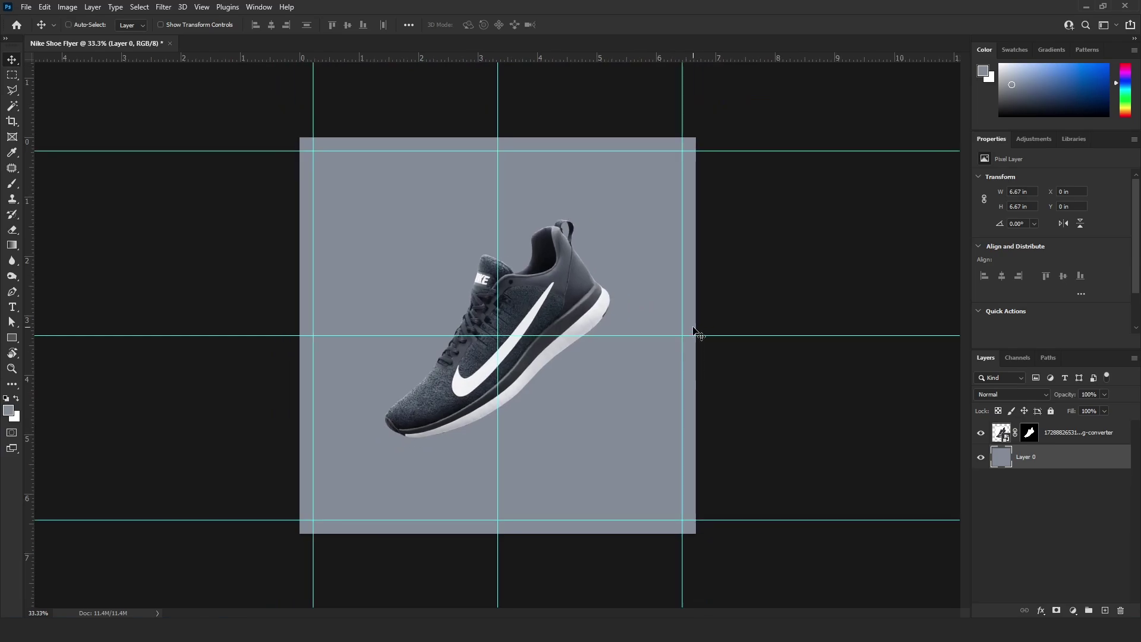
Add a new empty layer directly above Layer 0 and below the shoe.
right_click(554, 285)
left_click(555, 288)
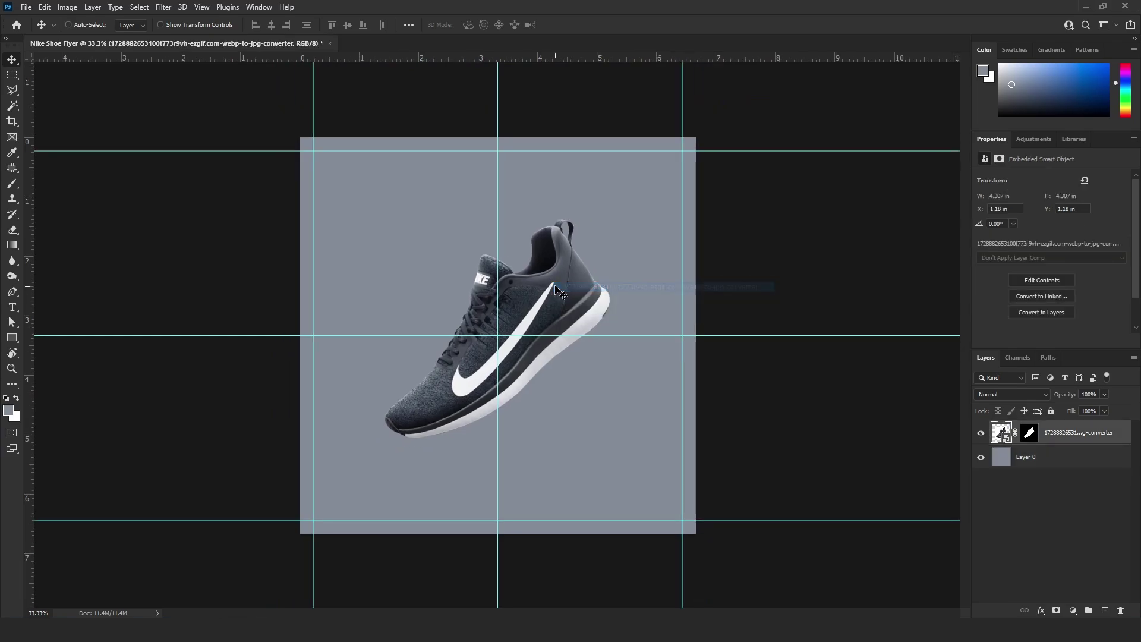
left_click(1067, 461)
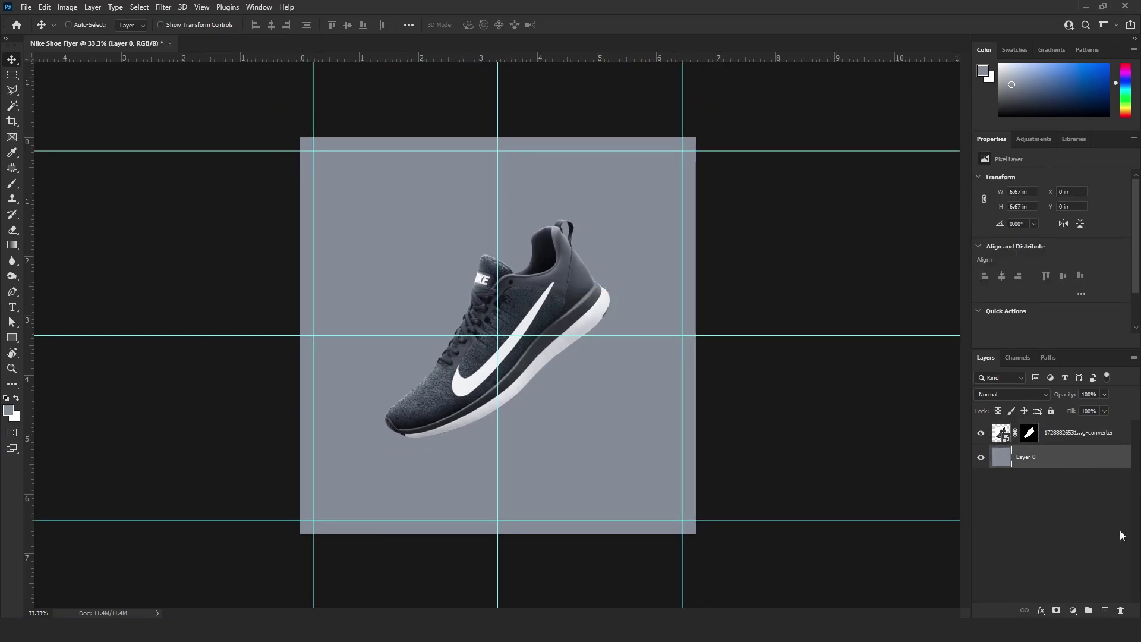
left_click(1105, 610)
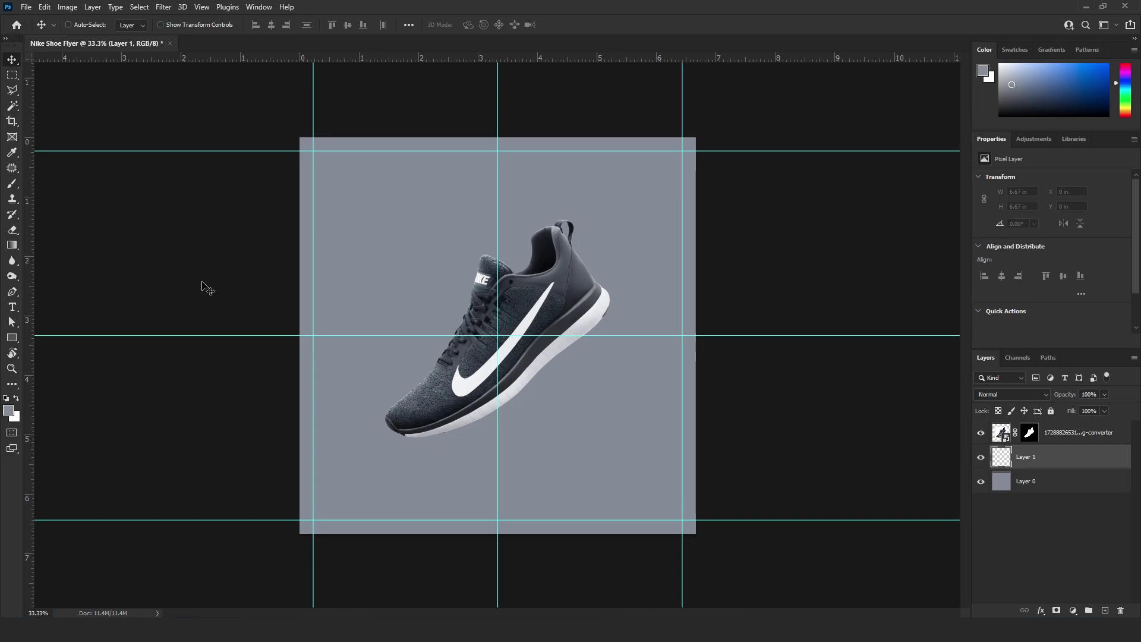
Set the foreground color to e4e4e8.
left_click(12, 407)
left_click_drag(791, 357, 716, 360)
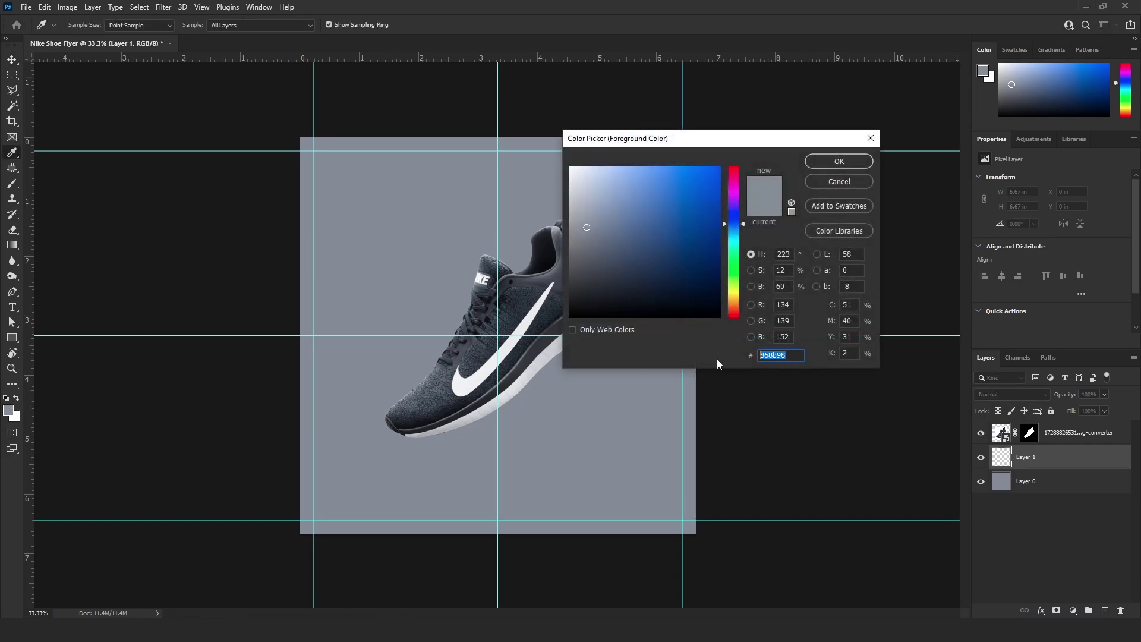
type("e4e4e8")
key("Return")
Paint a soft light glow in the background's upper-right corner with a Soft Round brush at 1700 px.
key("b")
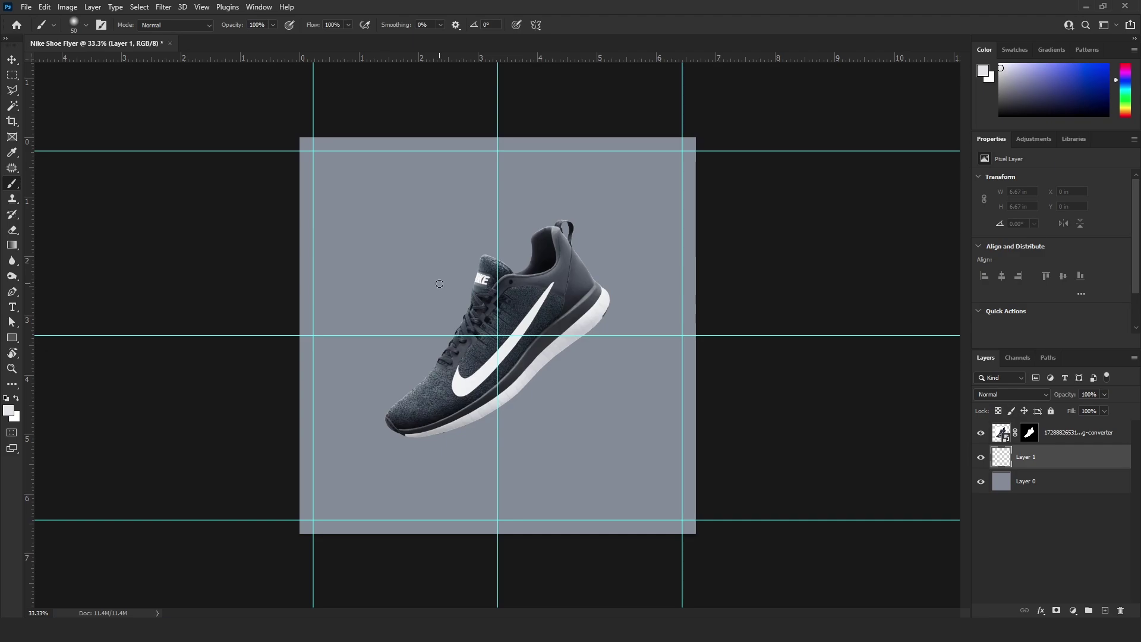
right_click(439, 284)
double_click(500, 422)
key("bracketright")
key("bracketright")
key("bracketright")
key("bracketright")
key("bracketright")
key("bracketright")
key("bracketright")
key("bracketright")
key("bracketright")
key("bracketright")
key("bracketright")
key("bracketright")
key("bracketright")
key("bracketright")
key("bracketright")
key("bracketright")
key("bracketright")
key("bracketright")
key("bracketright")
key("bracketright")
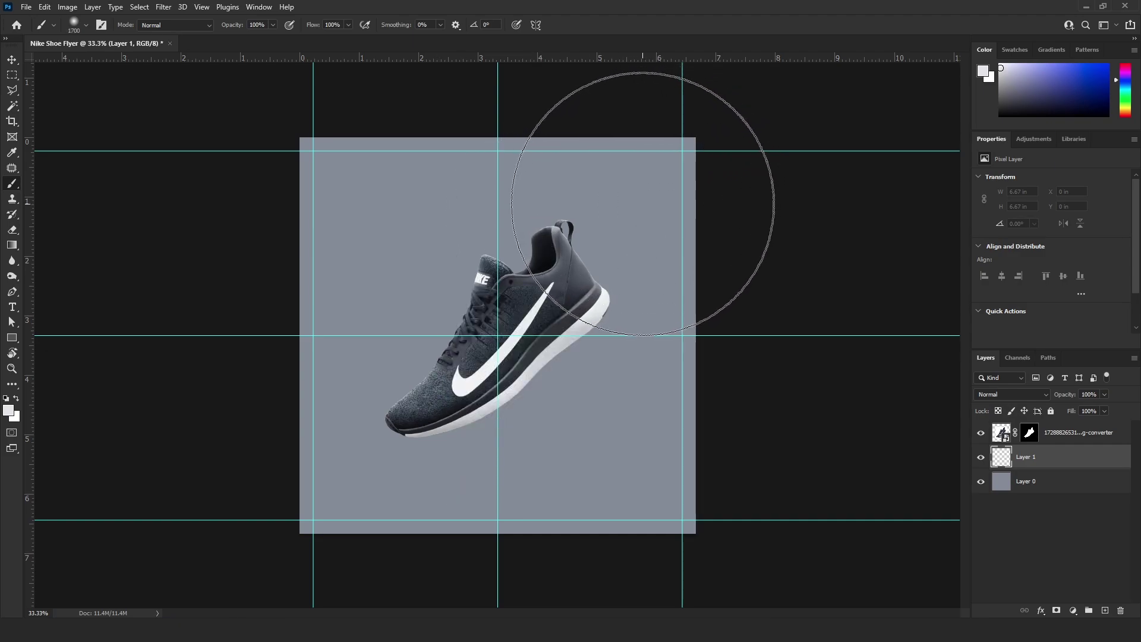
left_click_drag(612, 250, 640, 204)
Enlarge the brush to 1900 px and paint a soft light glow along the background's left side.
key("bracketright")
key("bracketright")
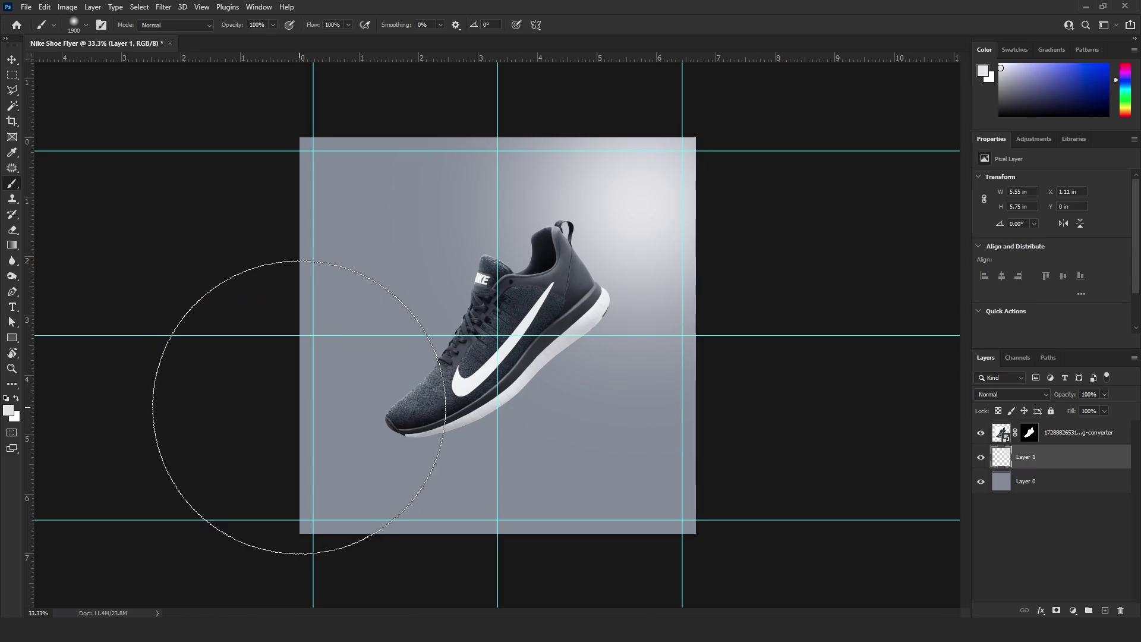
left_click(297, 404)
mouse_move(308, 404)
left_mouse_down()
mouse_move(310, 300)
mouse_move(352, 234)
mouse_move(361, 326)
left_mouse_up()
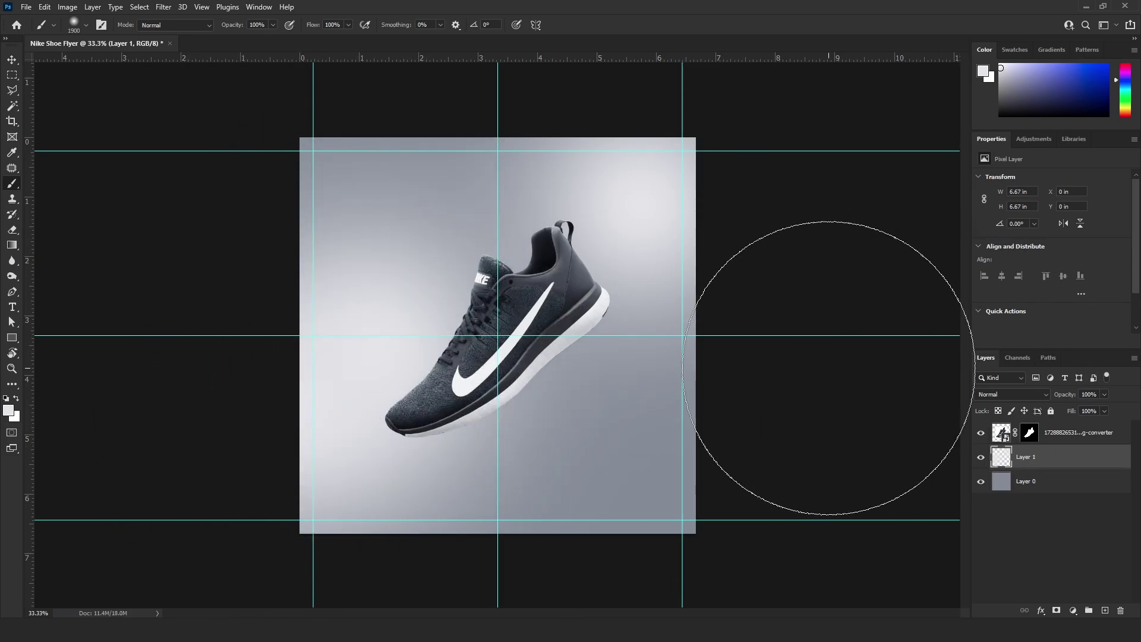
Lighten the background's upper-left corner slightly with the same soft 1900 px brush.
key("ctrl+minus")
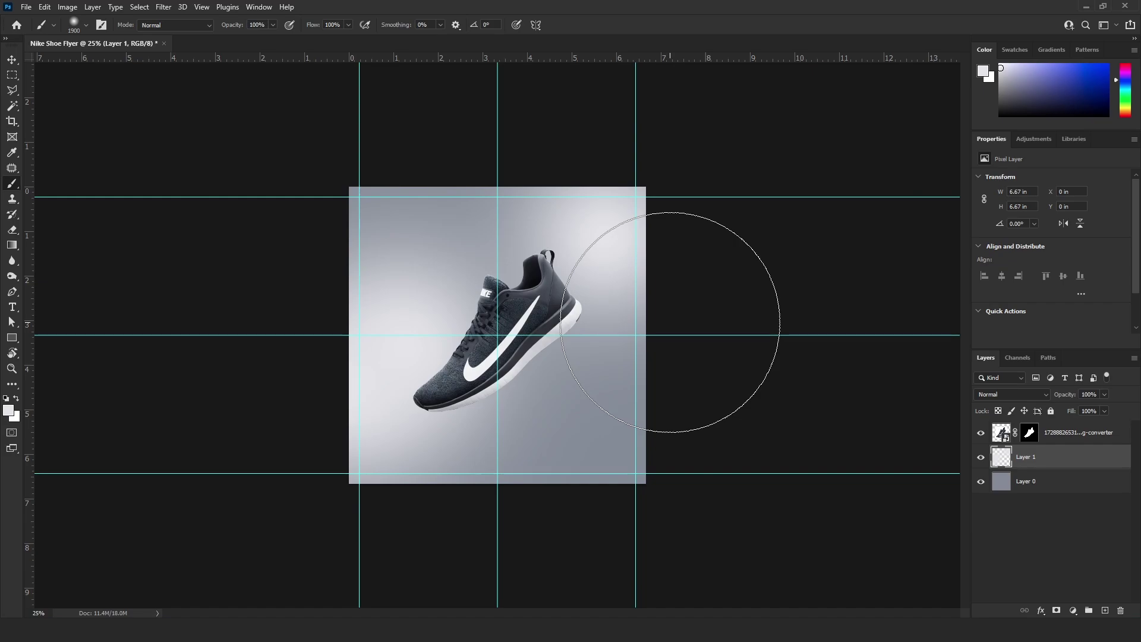
key("v")
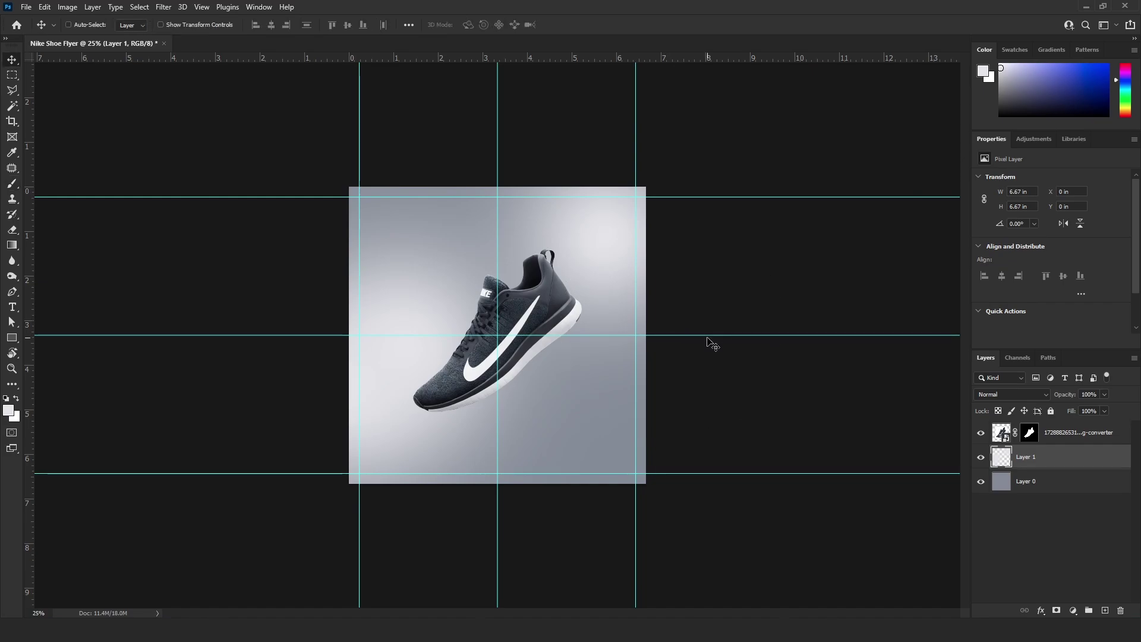
key("ctrl+plus")
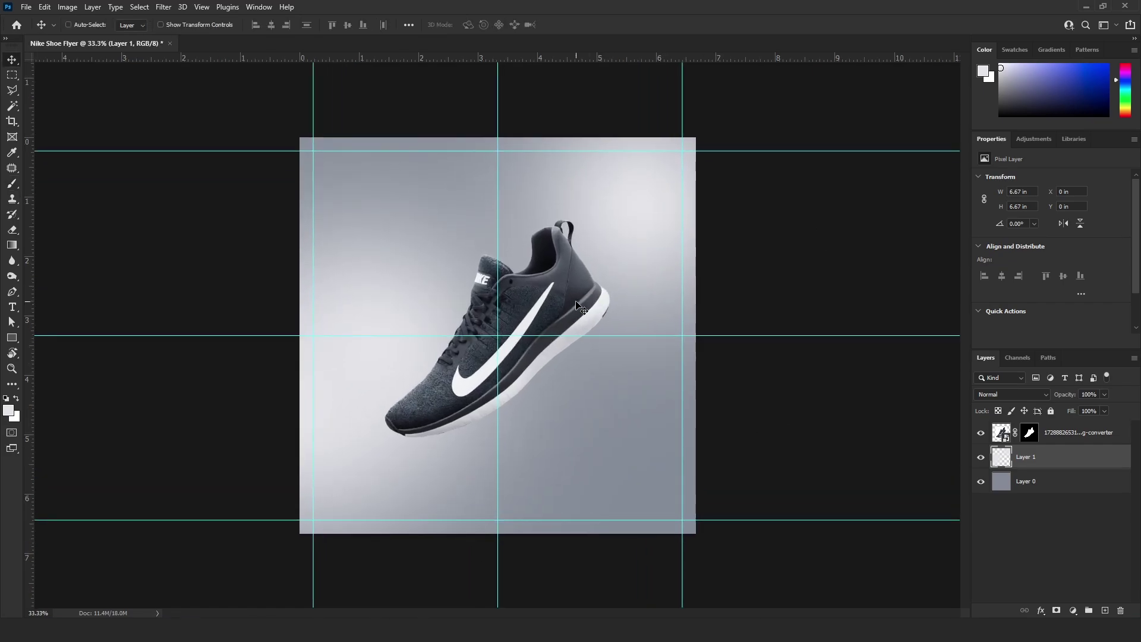
key("b")
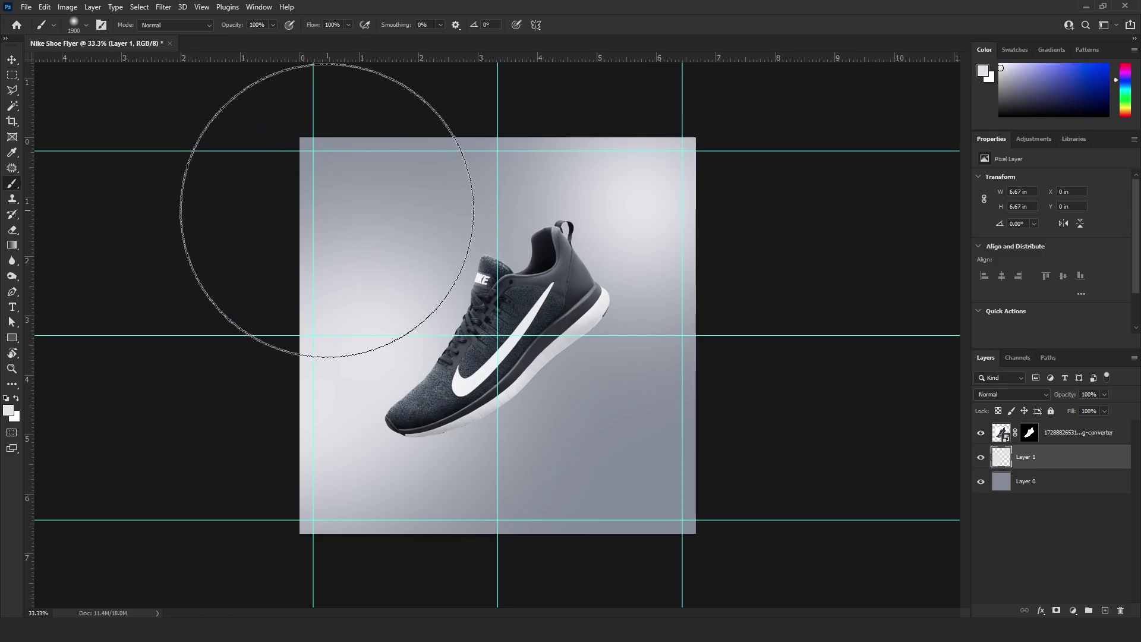
key("ctrl+minus")
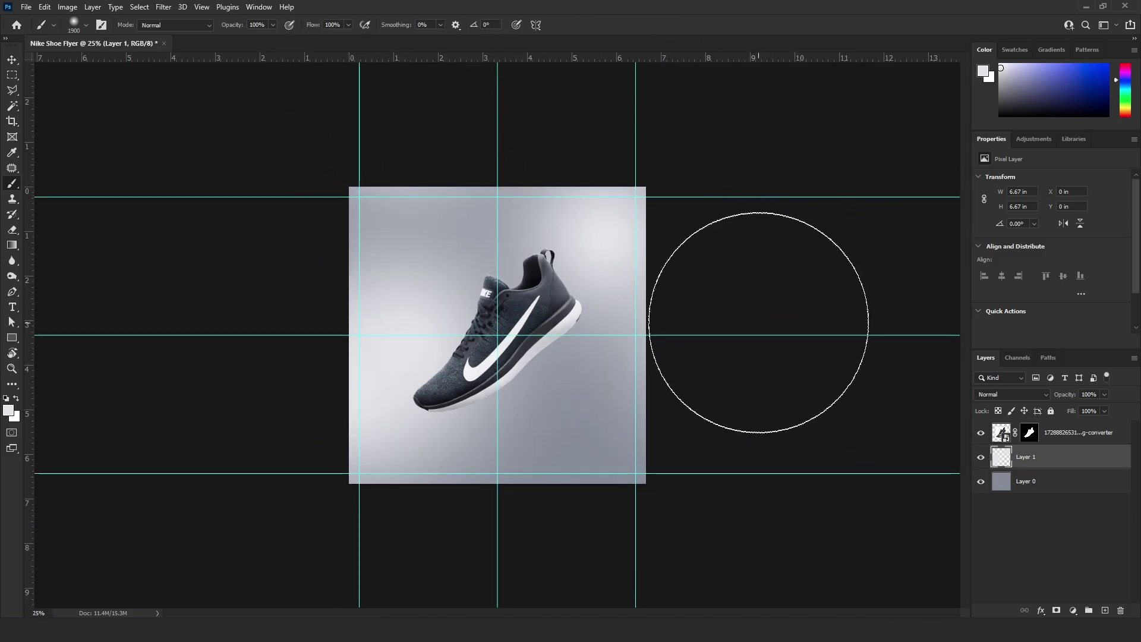
key("v")
key("ctrl+plus")
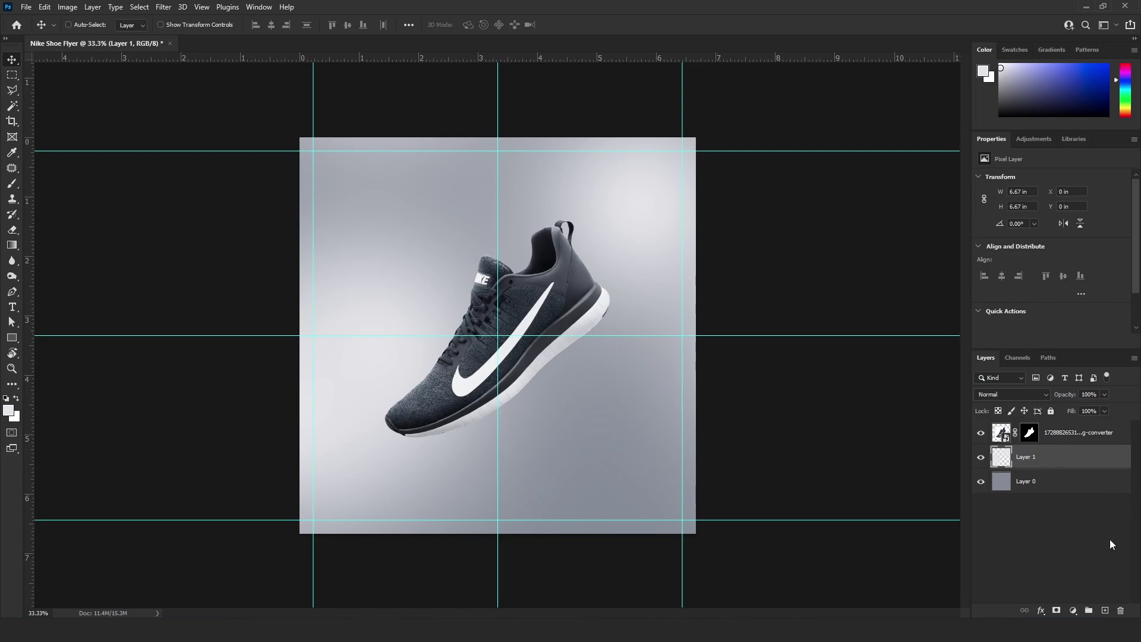
Add a new layer beneath the shoe and sample the dark color of the toe's outsole for the brush.
left_click(1104, 610)
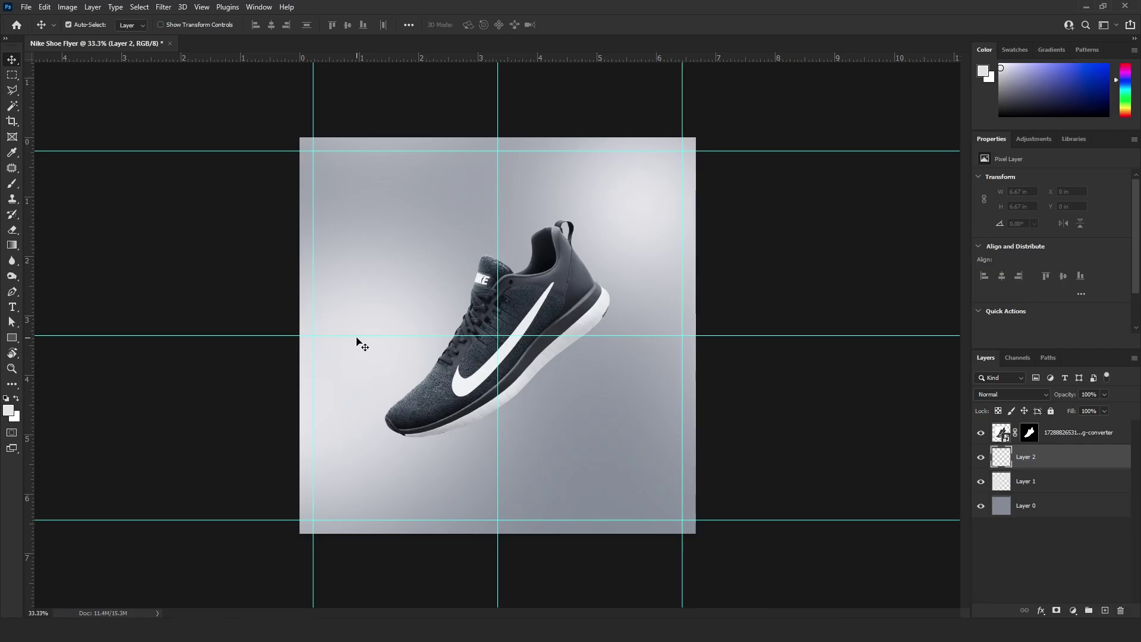
key("ctrl+plus")
key("ctrl+plus")
left_click_drag(406, 454, 462, 322)
key("i")
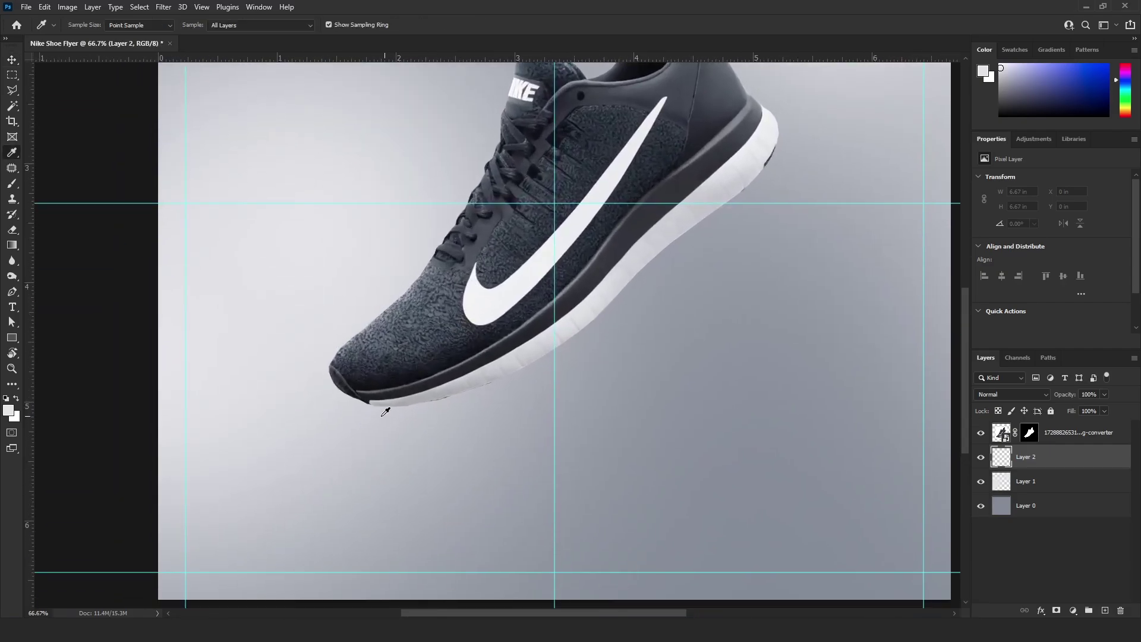
left_click(365, 397)
key("b")
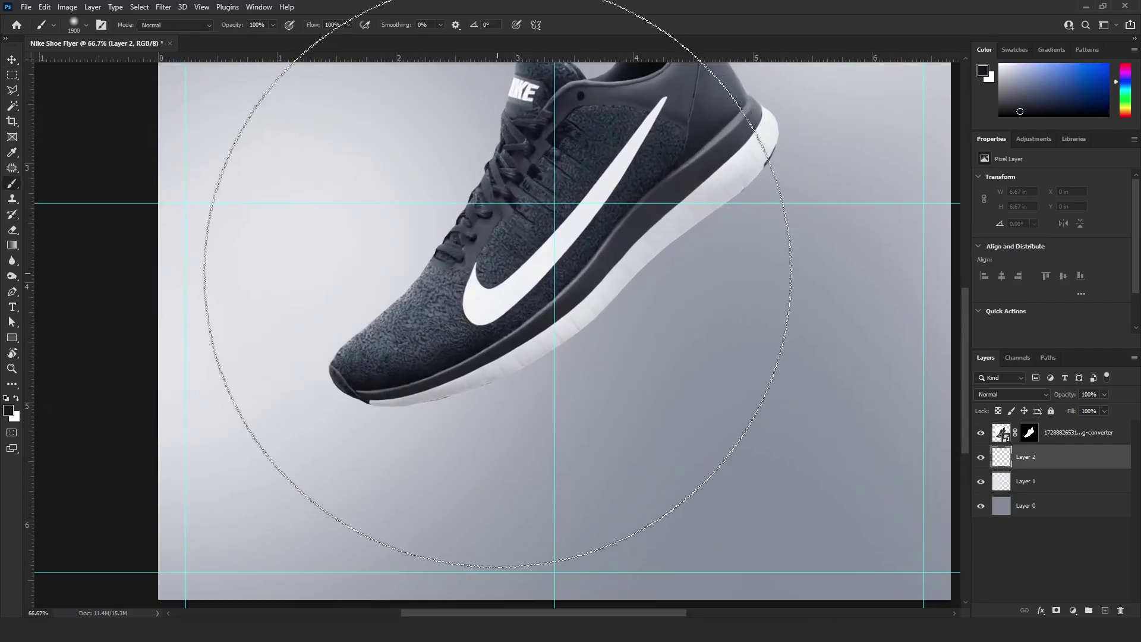
Flatten the brush tip into a thin horizontal ellipse and reduce its size to 1400 px.
right_click(500, 271)
left_click(557, 378)
key("Return")
key("bracketleft")
key("bracketleft")
key("bracketleft")
key("bracketleft")
key("bracketleft")
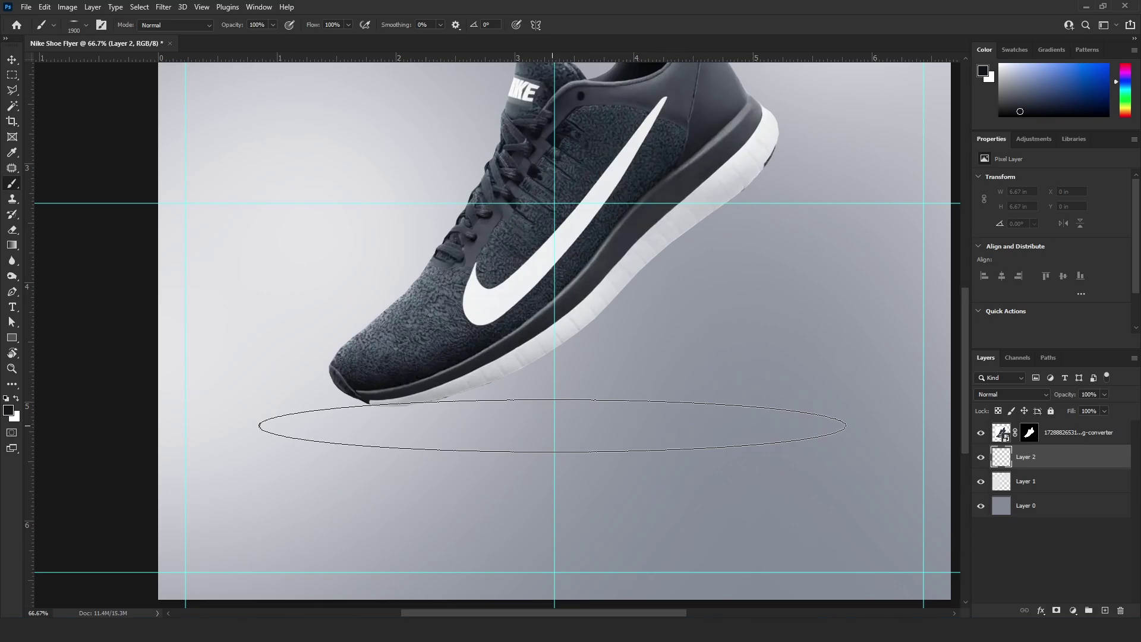
Stamp a dark elliptical shadow beneath the shoe's toe with the flattened brush at 1000 px and shift it slightly into place.
left_click(573, 401)
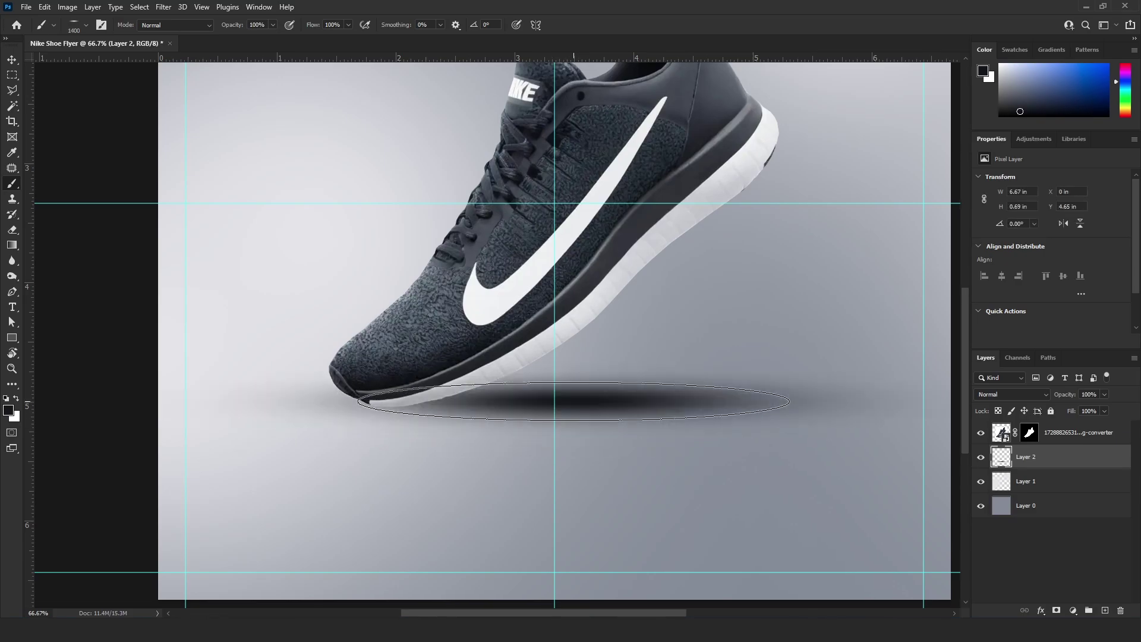
key("ctrl+z")
key("bracketleft")
key("bracketleft")
key("bracketleft")
key("bracketleft")
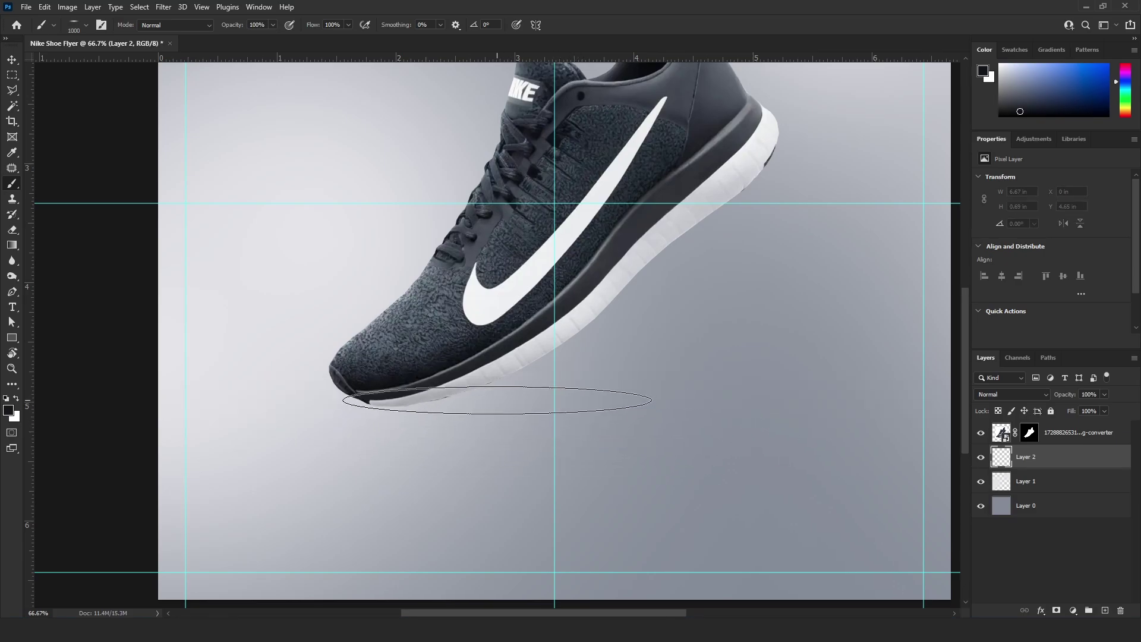
left_click(485, 395)
key("ctrl+minus")
key("v")
mouse_move(590, 394)
left_mouse_down()
mouse_move(606, 405)
mouse_move(587, 397)
left_mouse_up()
Erase the shadow's left end in front of the toe with a Soft Round eraser at 500 px.
key("e")
right_click(350, 352)
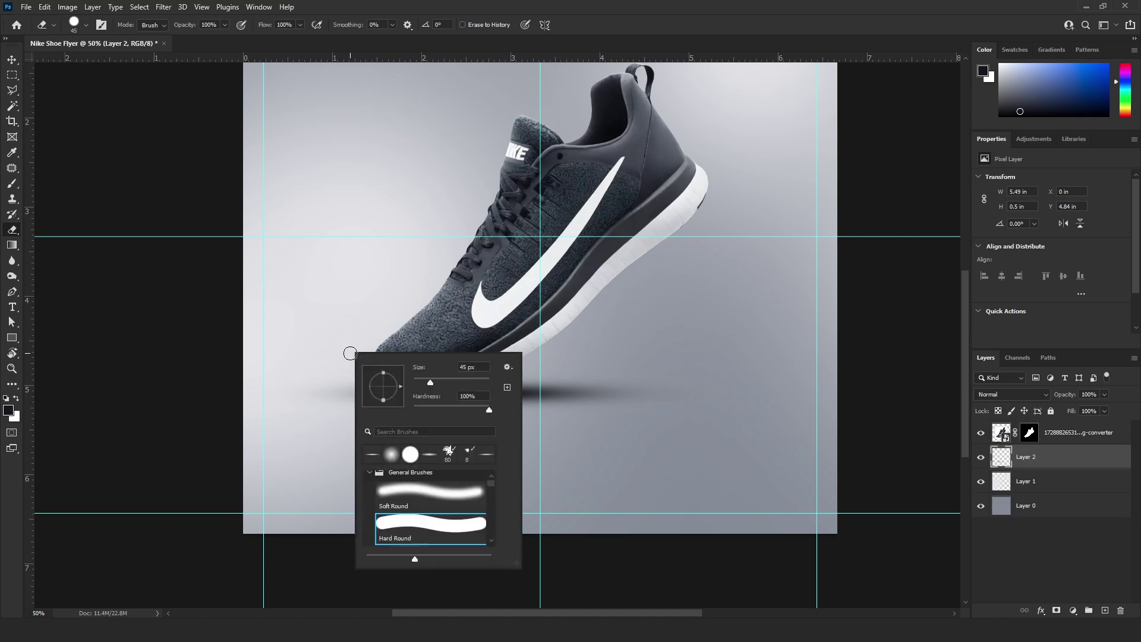
double_click(398, 488)
key("bracketright")
key("bracketright")
key("bracketright")
key("bracketright")
key("bracketright")
key("bracketright")
key("bracketright")
key("bracketright")
key("bracketright")
key("bracketright")
key("bracketright")
key("bracketright")
key("bracketright")
key("bracketright")
left_click_drag(264, 424, 319, 428)
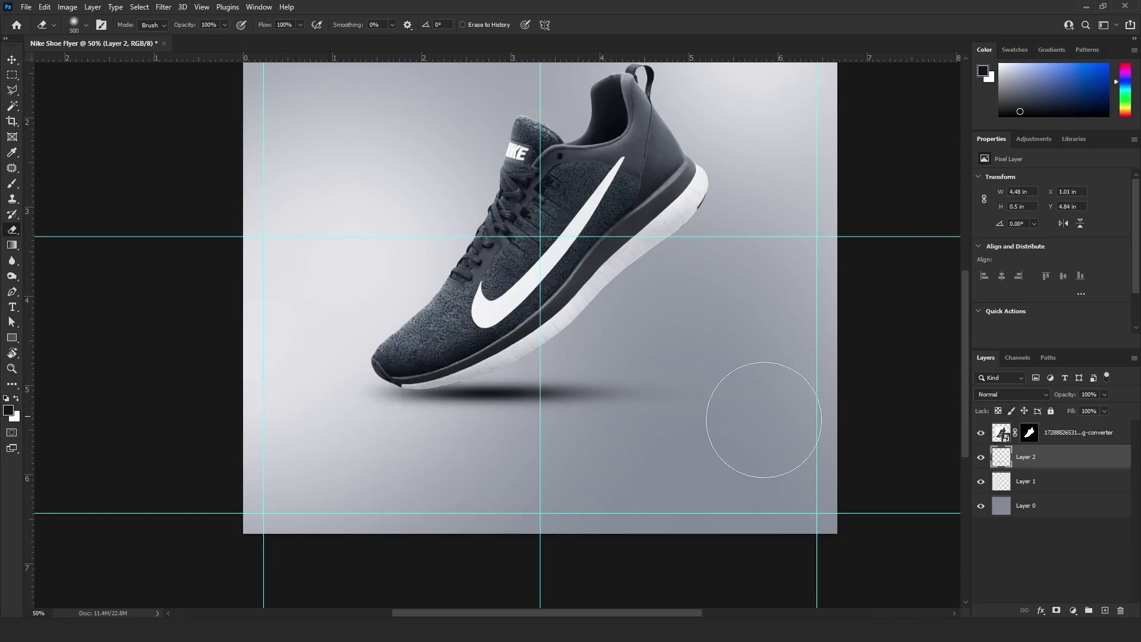
Nudge the shadow up to Y 4.81 in and lower its layer opacity to 51%.
key("v")
key("Up")
key("Up")
key("Up")
key("Up")
key("Up")
key("Up")
key("Up")
key("Up")
key("Up")
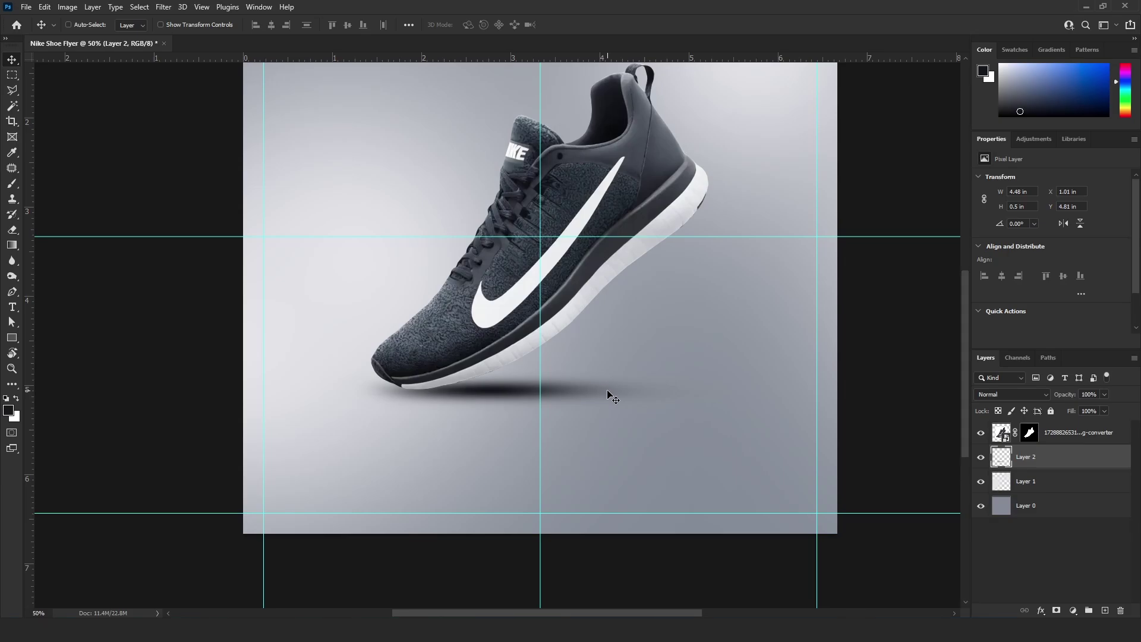
key("ctrl+minus")
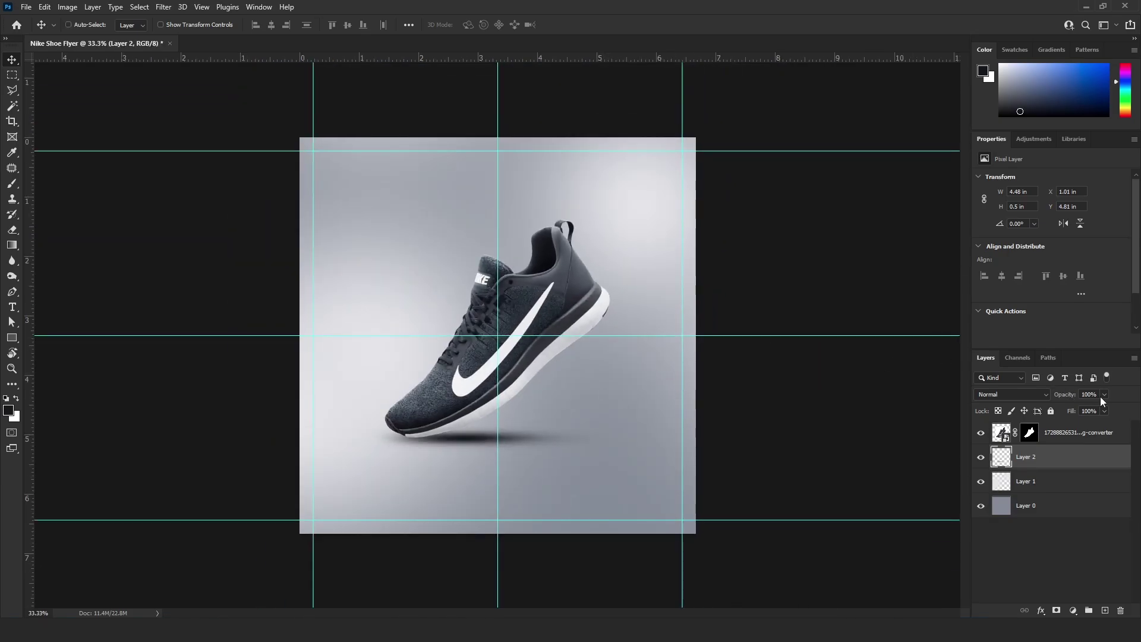
left_click_drag(1097, 410, 1086, 410)
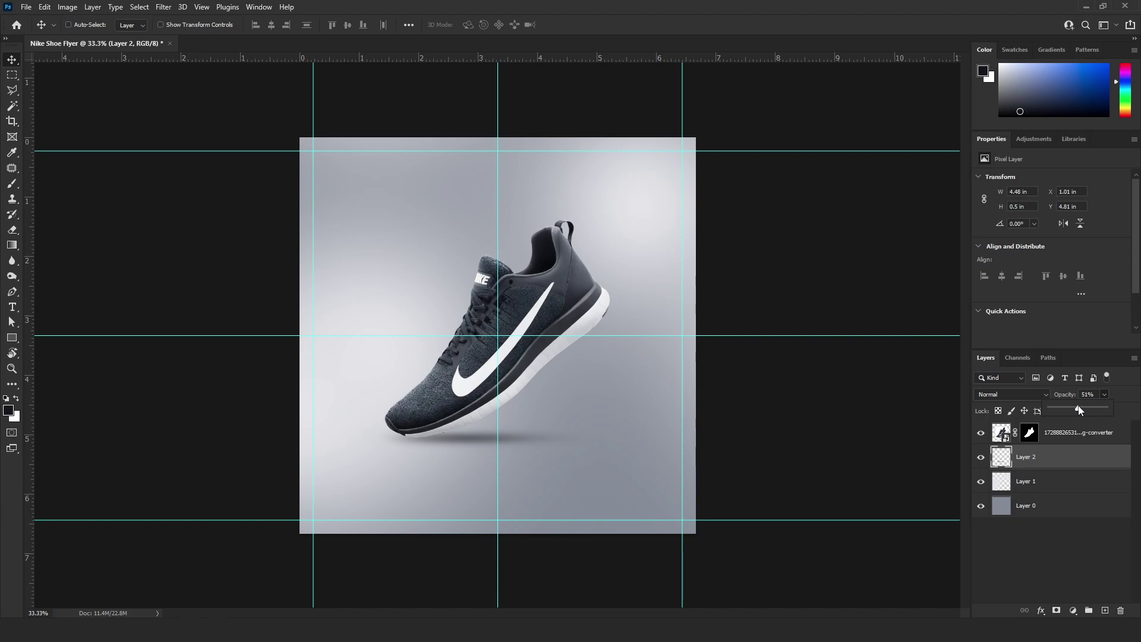
Duplicate the shadow layer and narrow the copy from its right side to 2.6 in wide, with Y at 4.79 in.
left_click(1031, 463)
left_click_drag(1071, 475, 1104, 609)
key("ctrl+t")
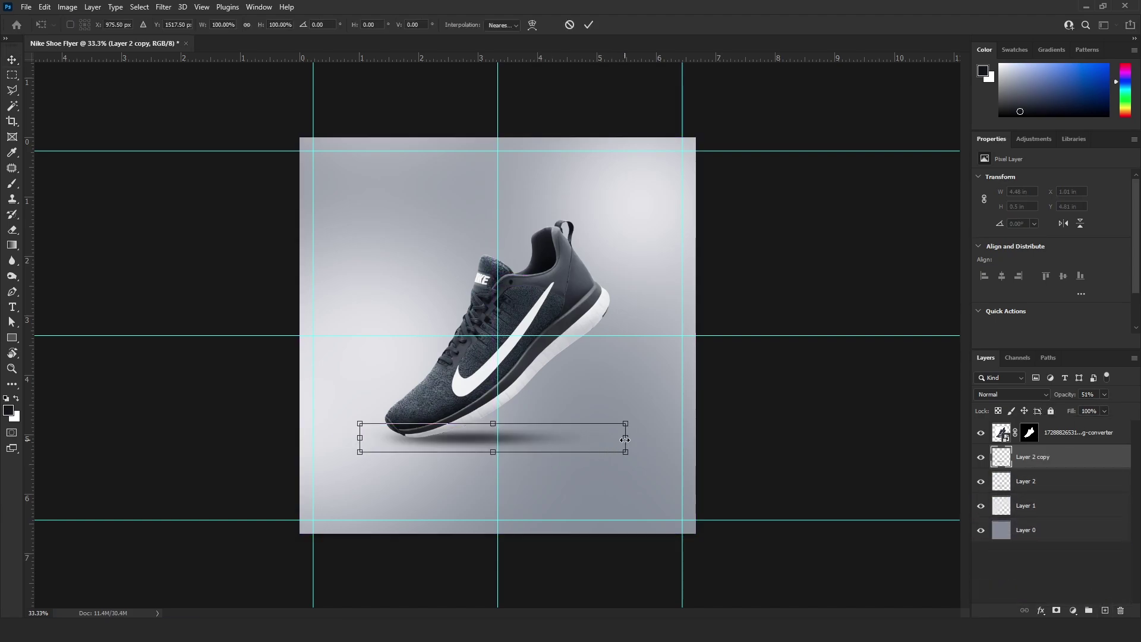
left_click_drag(625, 439, 515, 438)
key("Return")
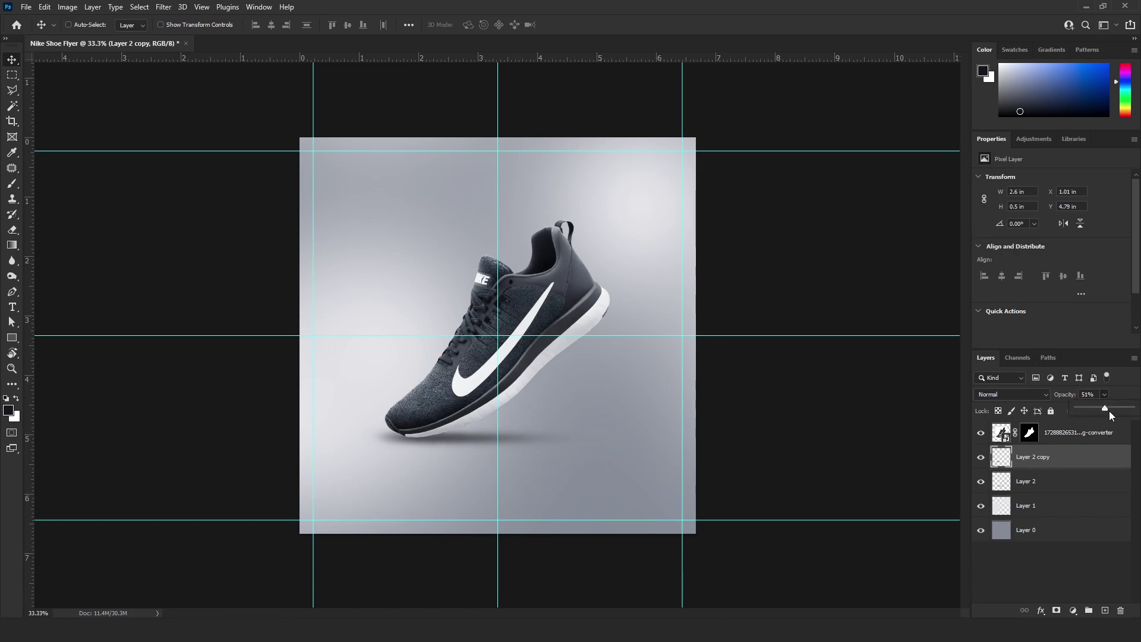
Lower the duplicated shadow layer's opacity to 11% and deselect all layers.
left_click_drag(1105, 412, 1083, 412)
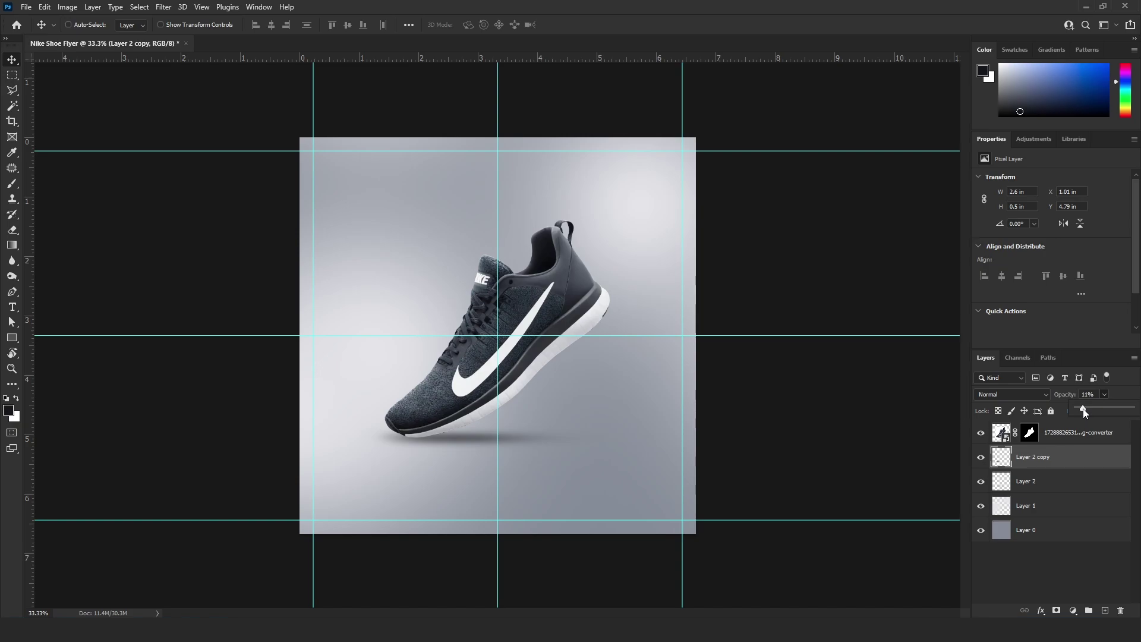
left_click(1062, 544)
left_click(1057, 569)
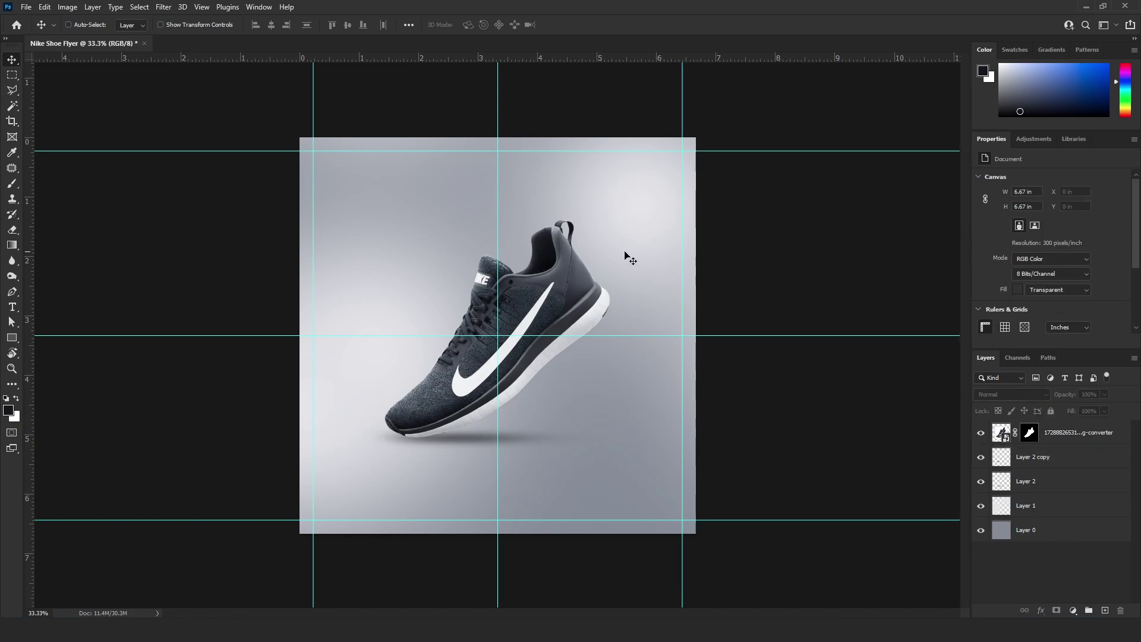
Brighten the shoe layer with a Curves adjustment using points at input 187, output 213 and input 47, output 62.
right_click(570, 278)
left_click(600, 285)
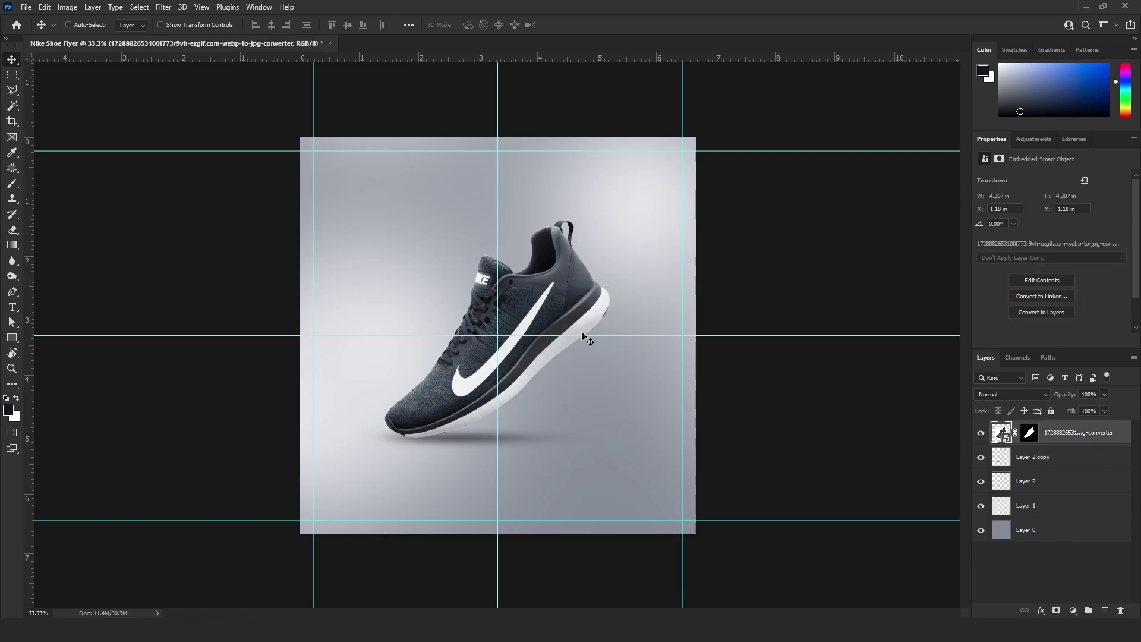
key("ctrl+m")
left_click_drag(883, 200, 872, 212)
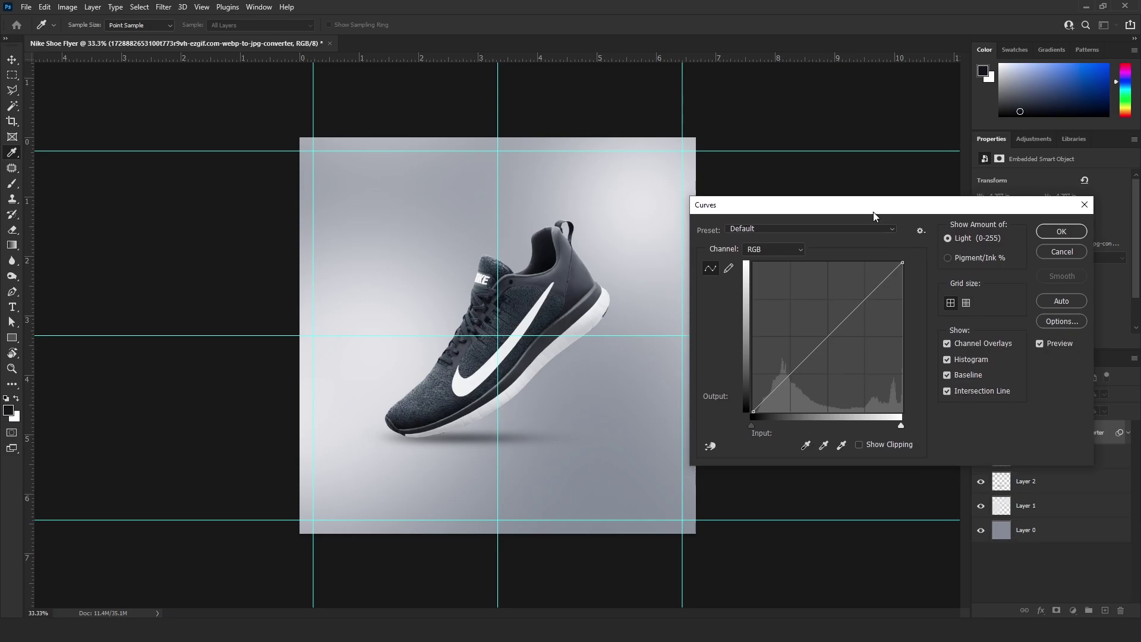
left_click_drag(863, 298, 862, 287)
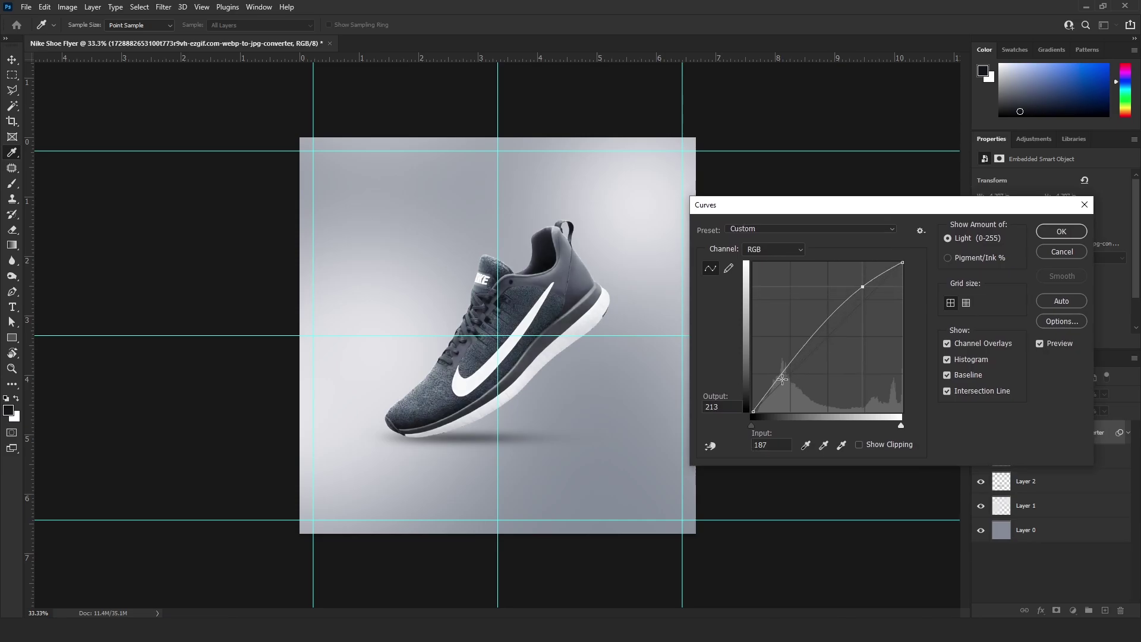
left_click_drag(782, 379, 780, 375)
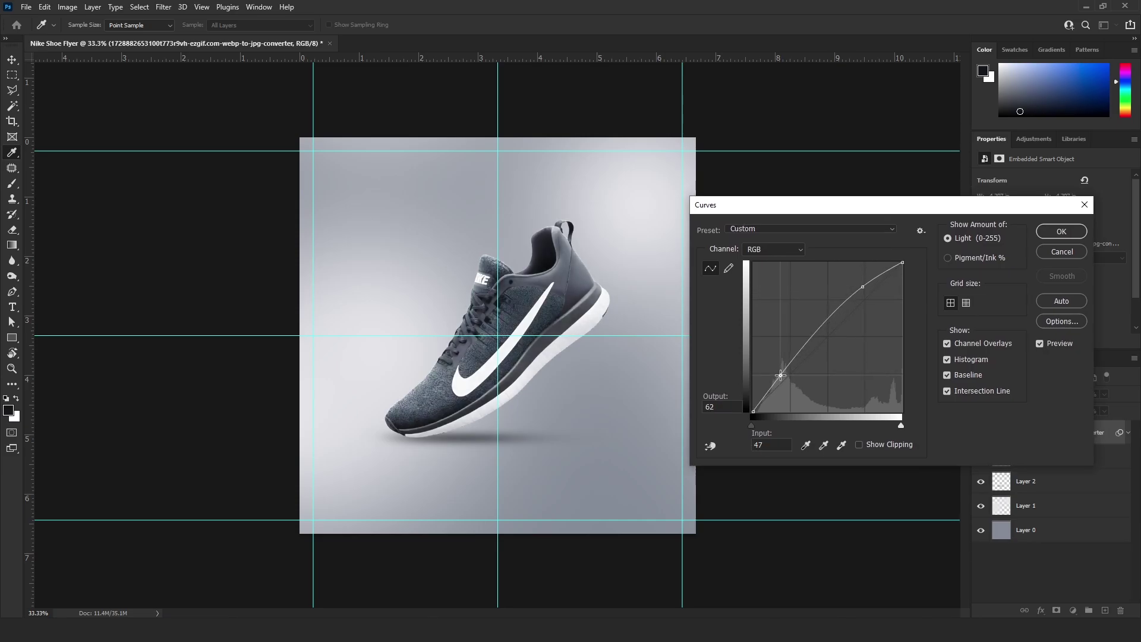
left_click(1052, 233)
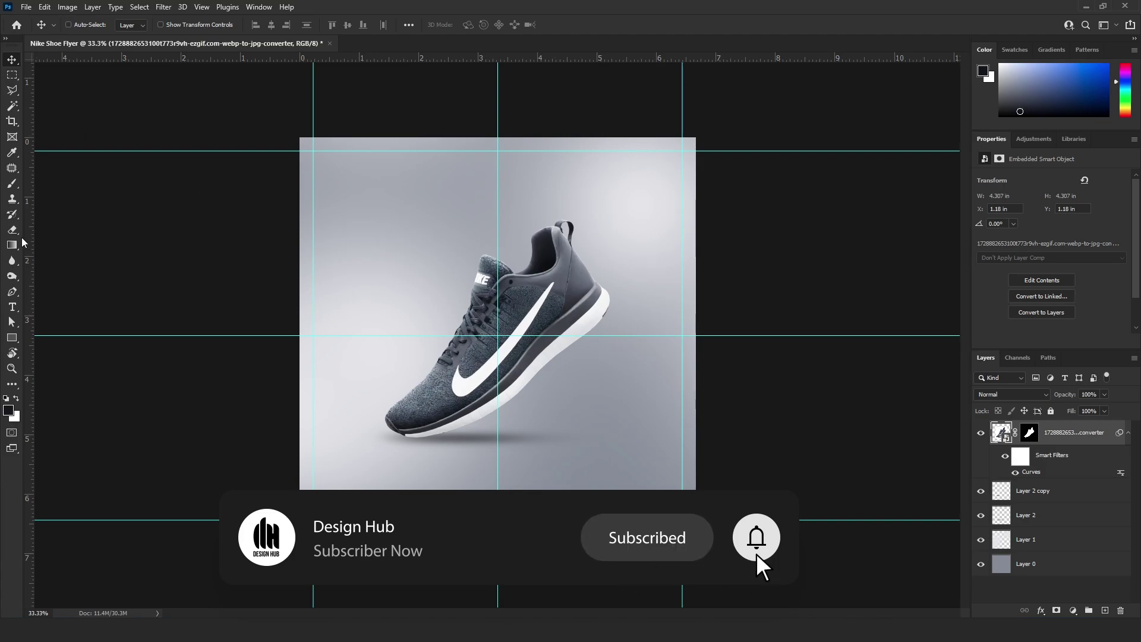
Add the horizontal text "NIKE" above the shoe and move it down to Y 1.39 in.
left_click(14, 308)
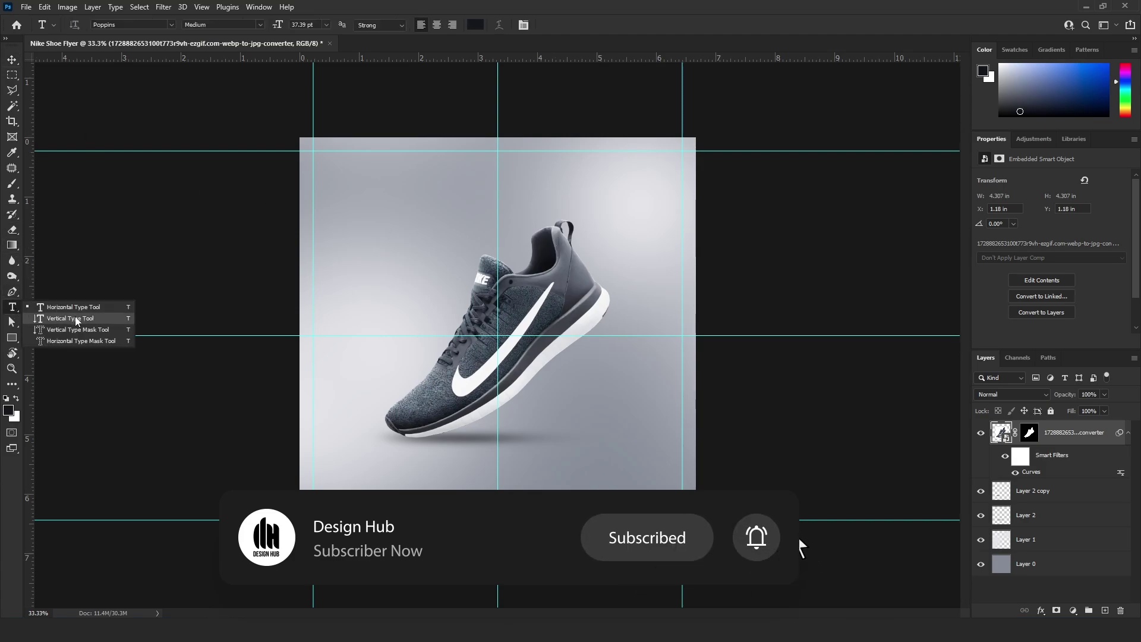
left_click(66, 307)
left_click(413, 230)
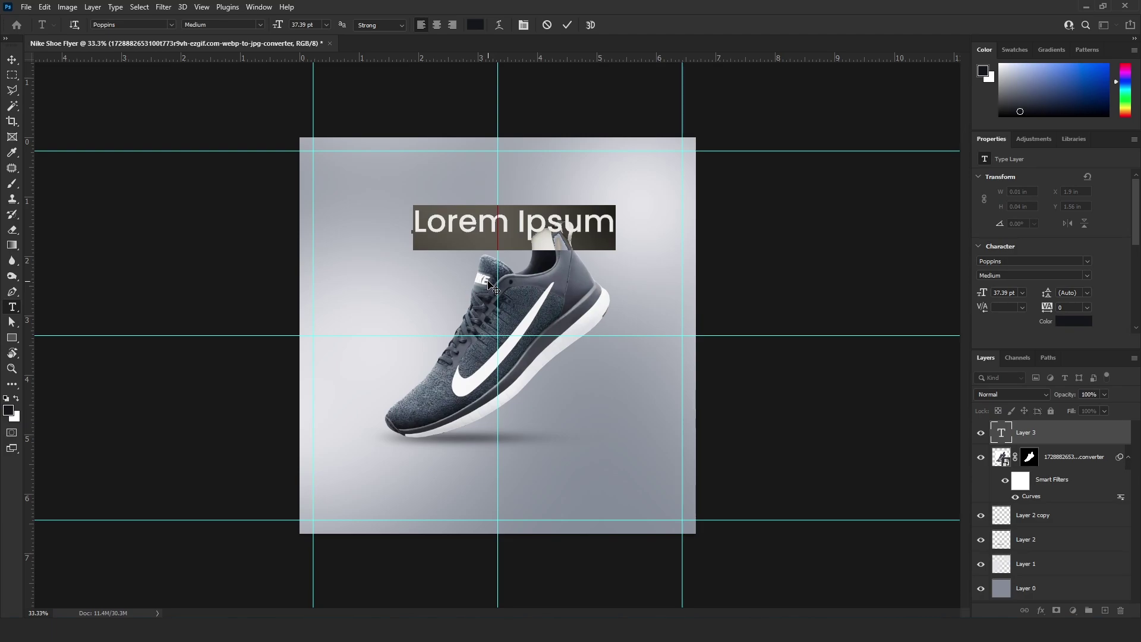
type("NI")
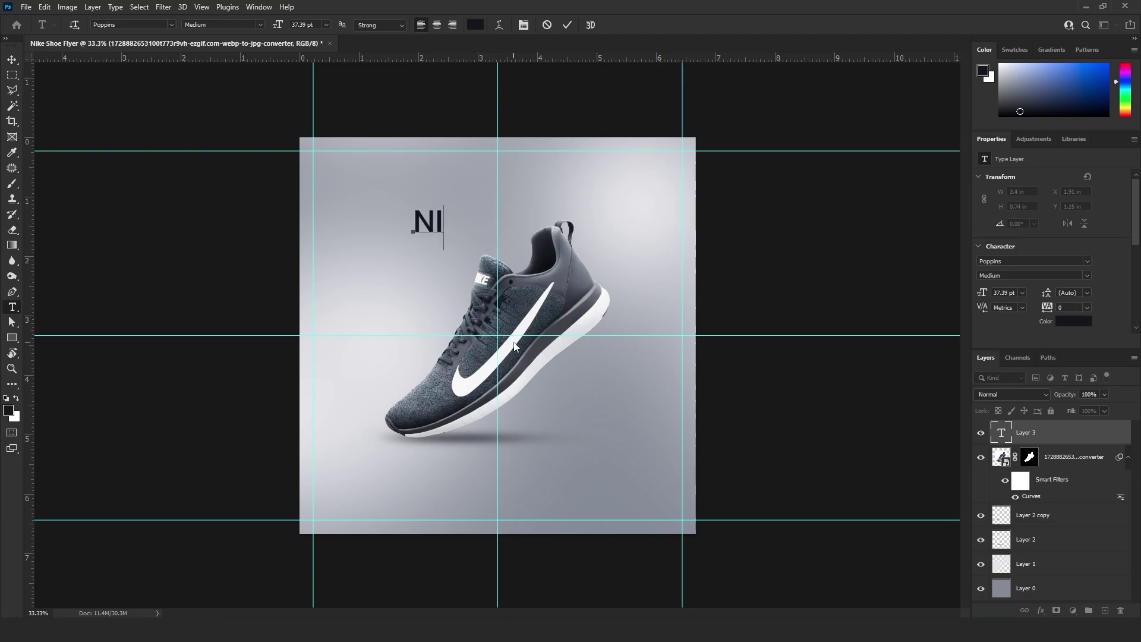
type("KE")
key("ctrl+Return")
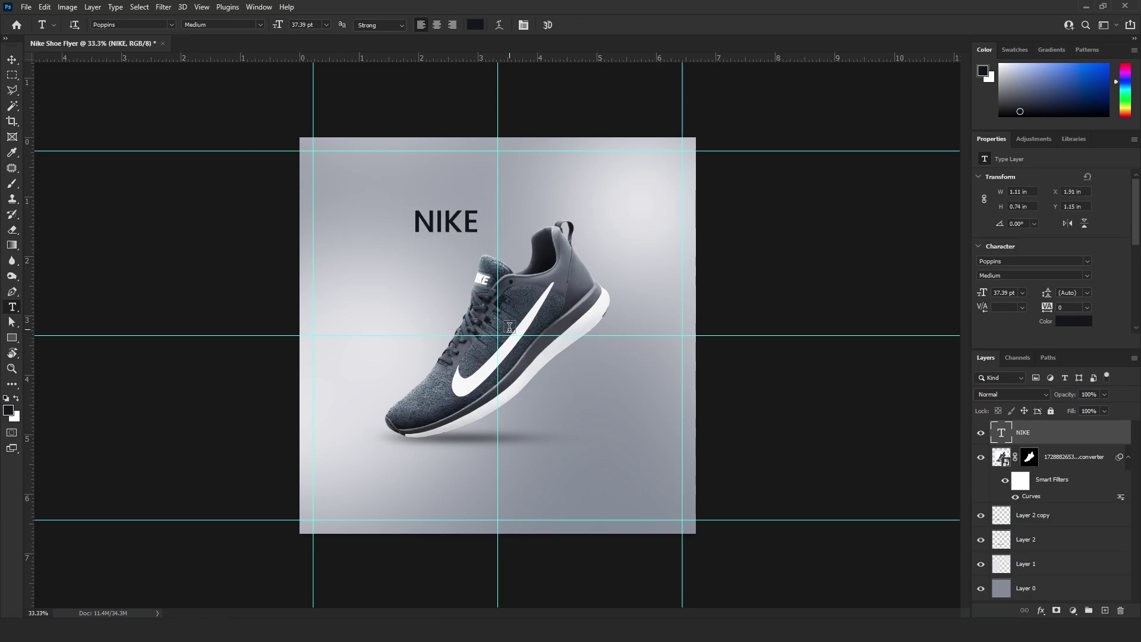
key("v")
left_click_drag(443, 222, 444, 237)
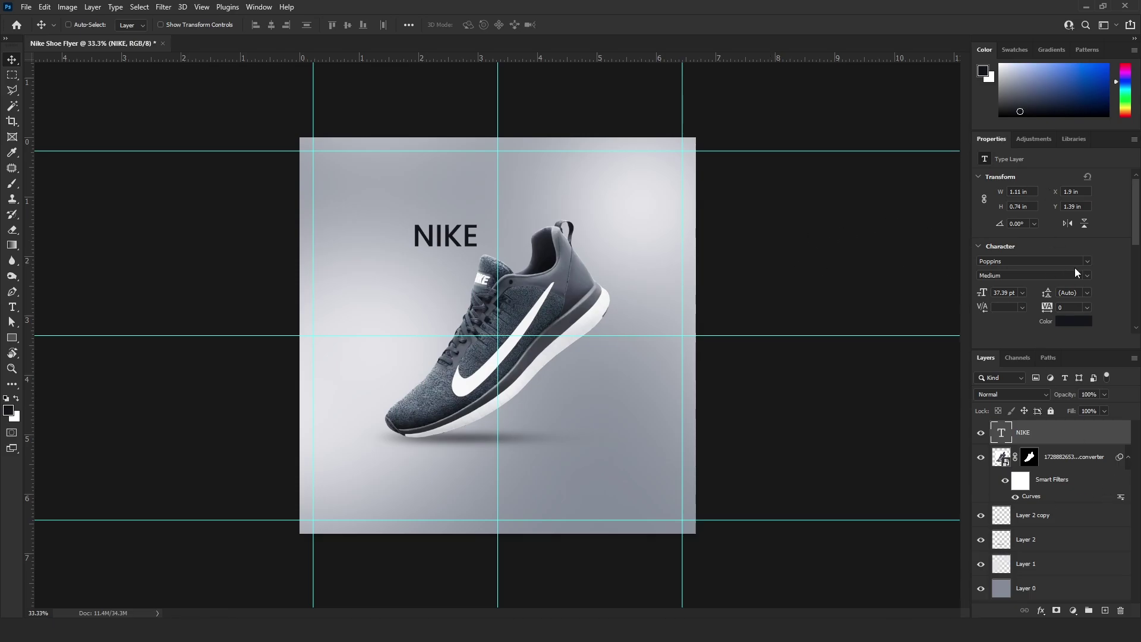
Set the NIKE text's font to Helvetica LT Std Bold Condensed Oblique and enlarge it to about 155 pt across the upper flyer.
type("he")
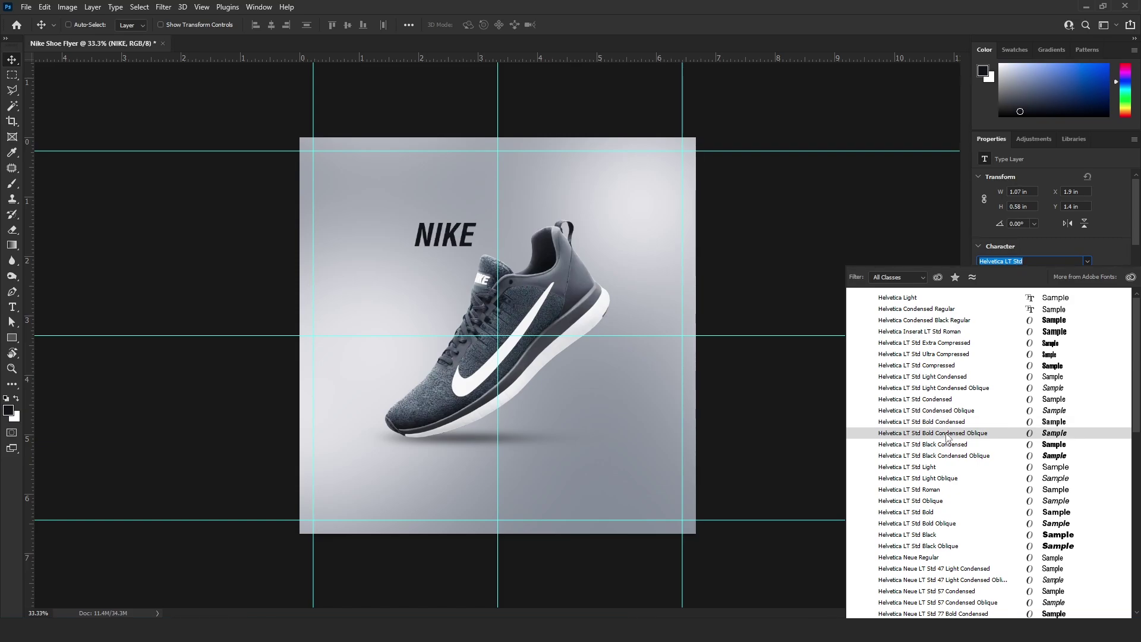
left_click(947, 437)
key("ctrl+t")
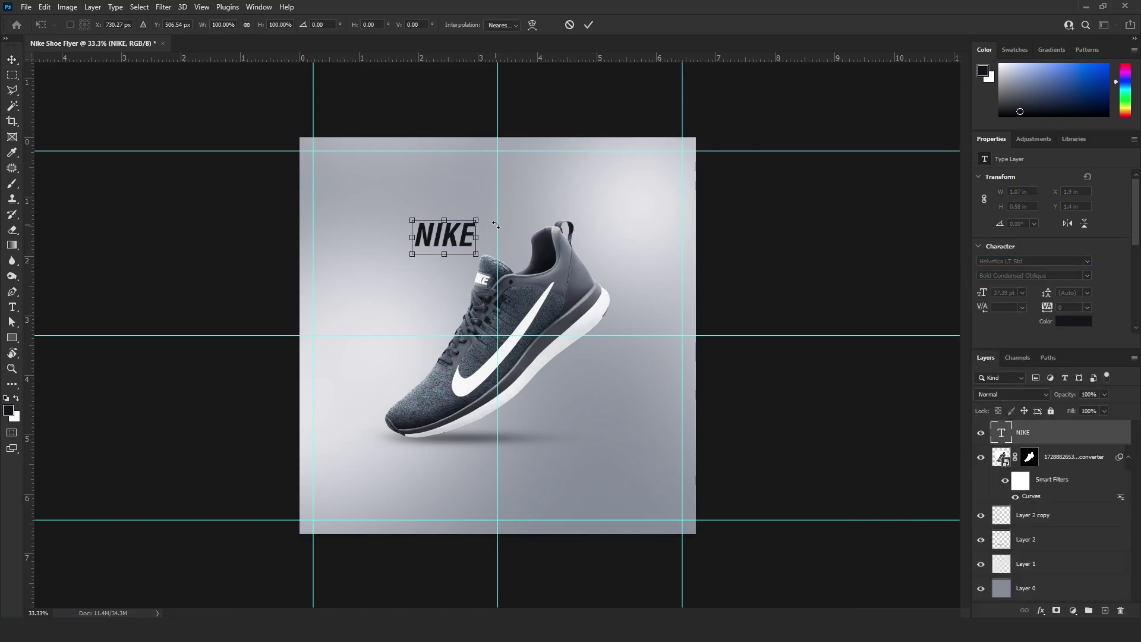
left_click_drag(473, 217, 628, 175)
key("Return")
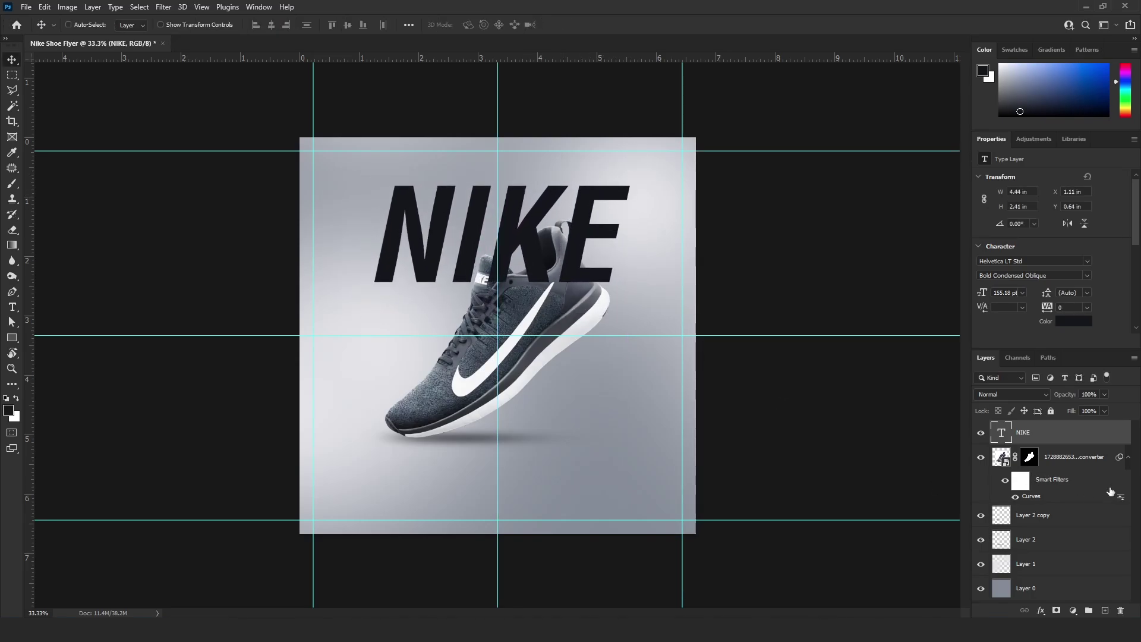
Place the NIKE text layer behind the shoe and change its color to #787c87.
left_click_drag(1097, 469, 1075, 423)
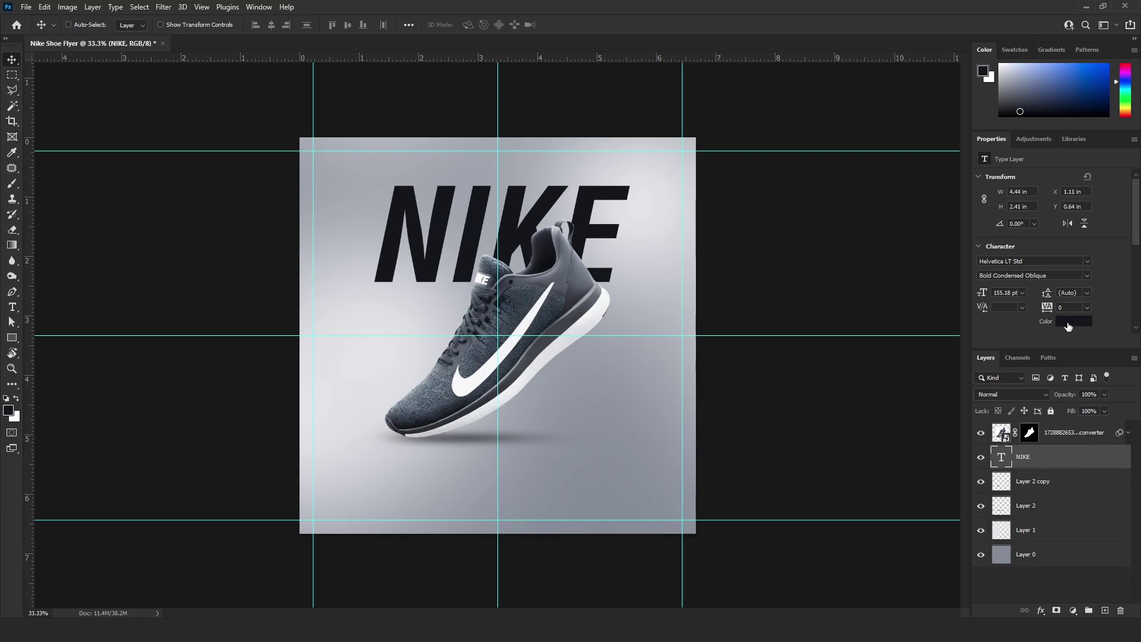
left_click(1072, 321)
left_click(584, 235)
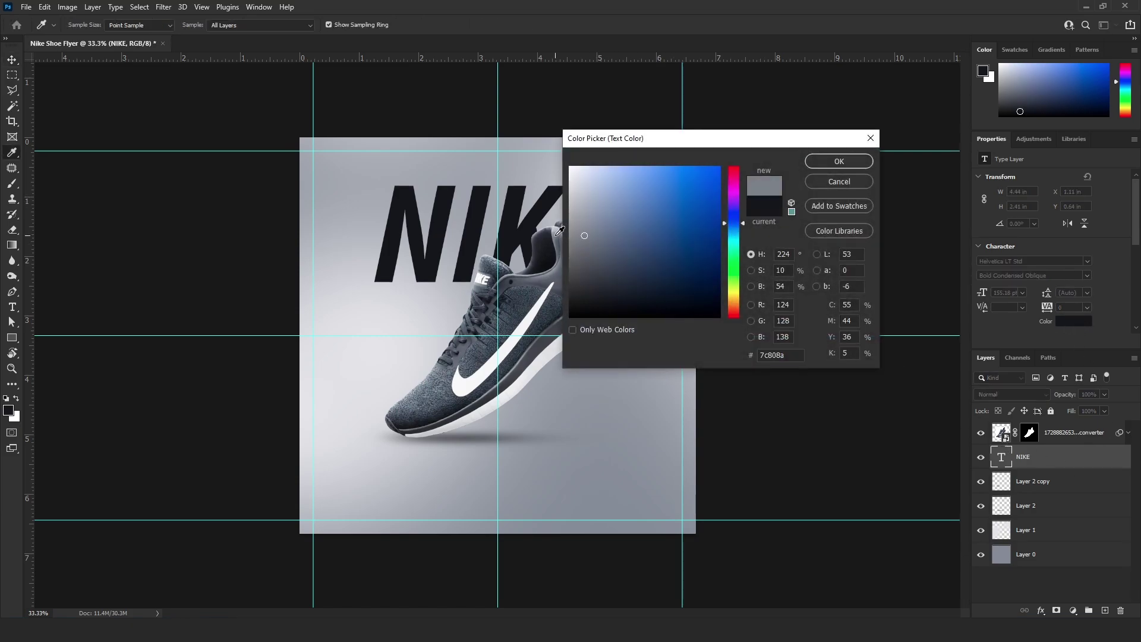
left_click_drag(622, 148, 713, 131)
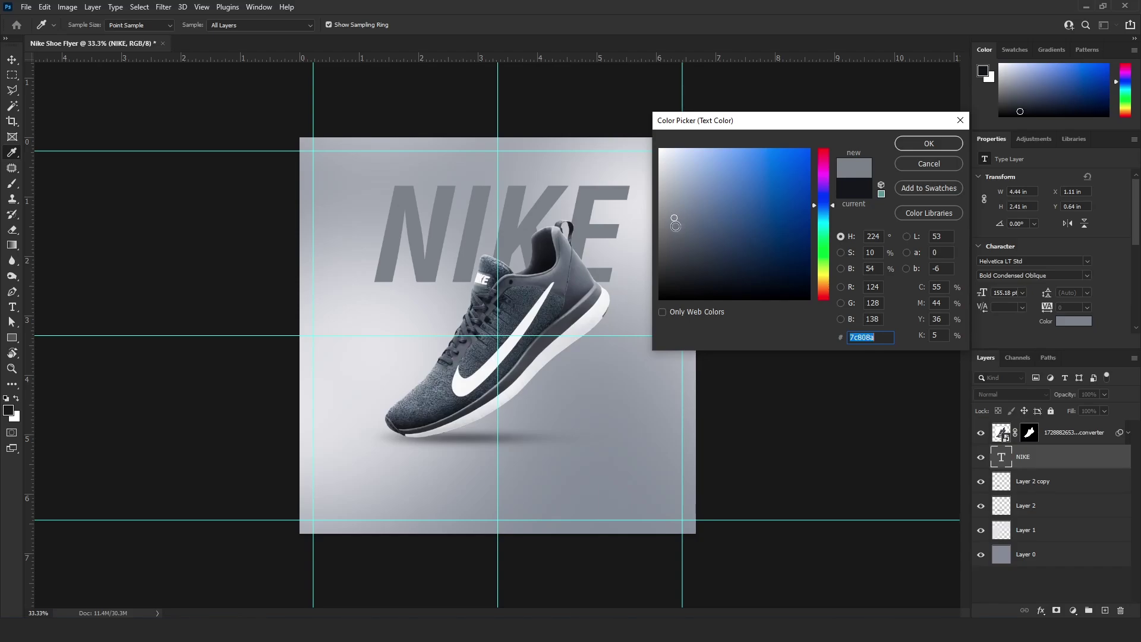
left_click(675, 226)
left_click_drag(676, 224, 675, 220)
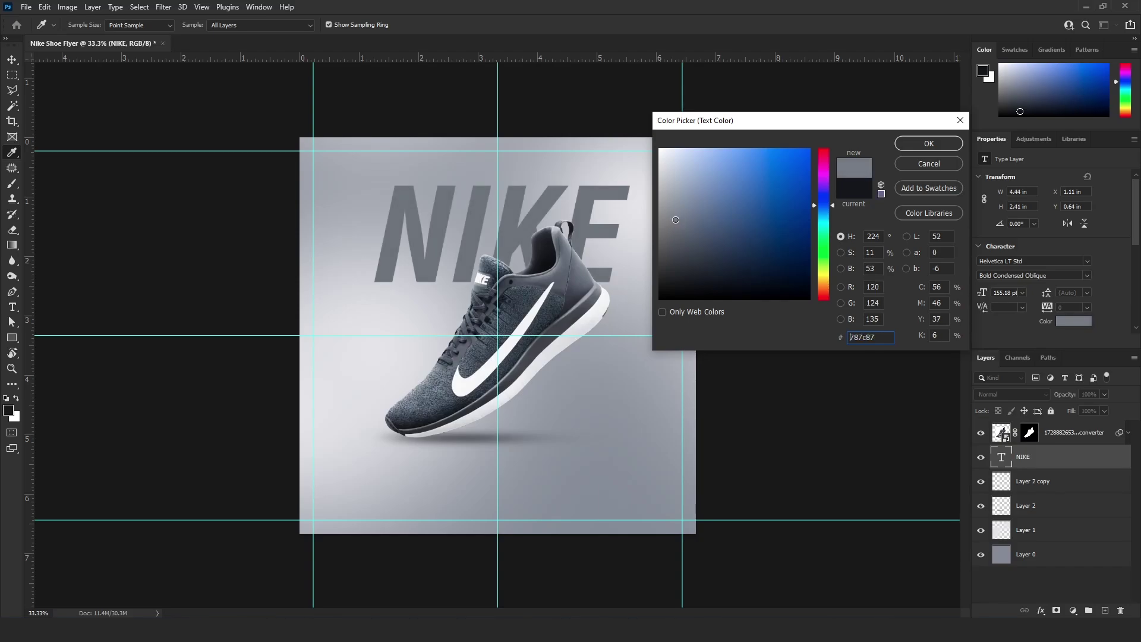
left_click(914, 144)
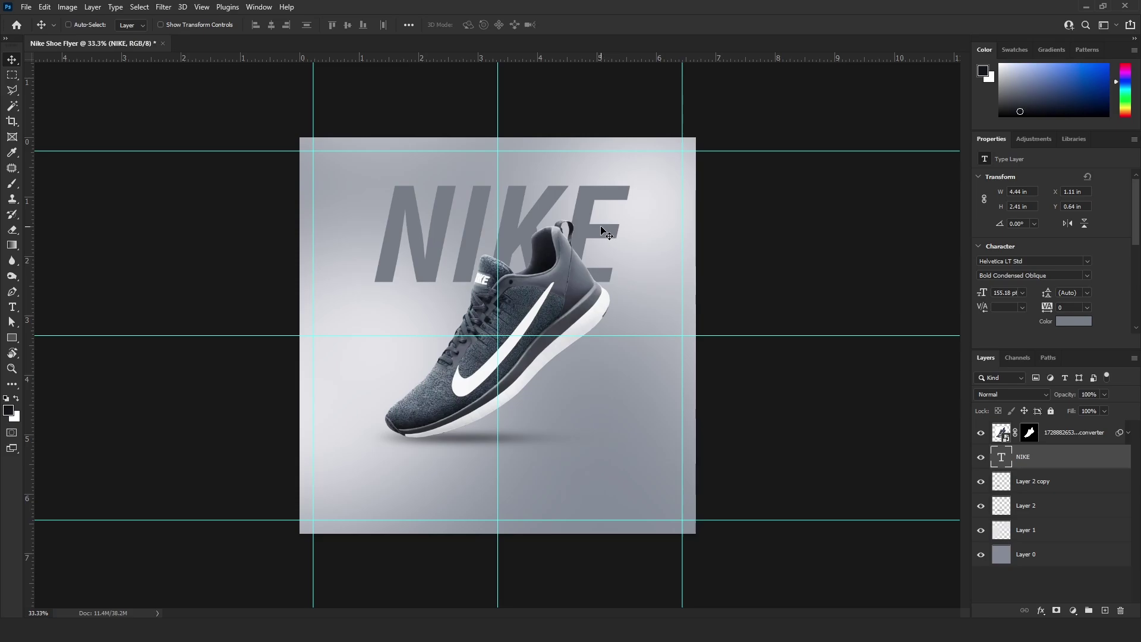
Duplicate the NIKE text below the original and give the copy a white 10 px outside stroke.
left_click_drag(603, 231, 607, 348)
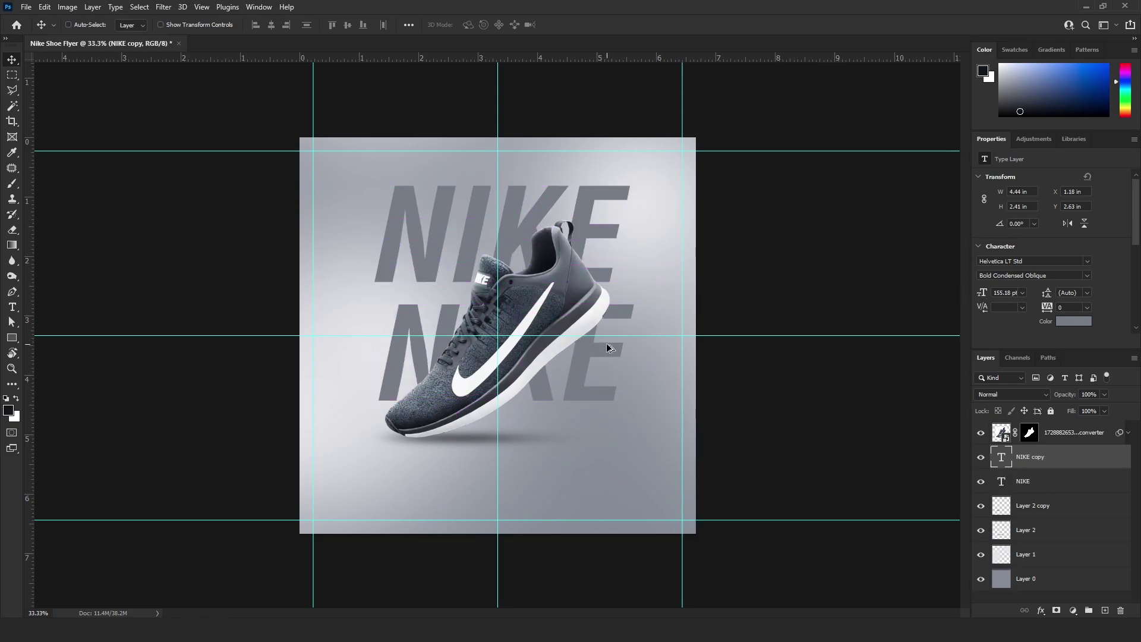
right_click(1029, 460)
left_click(929, 95)
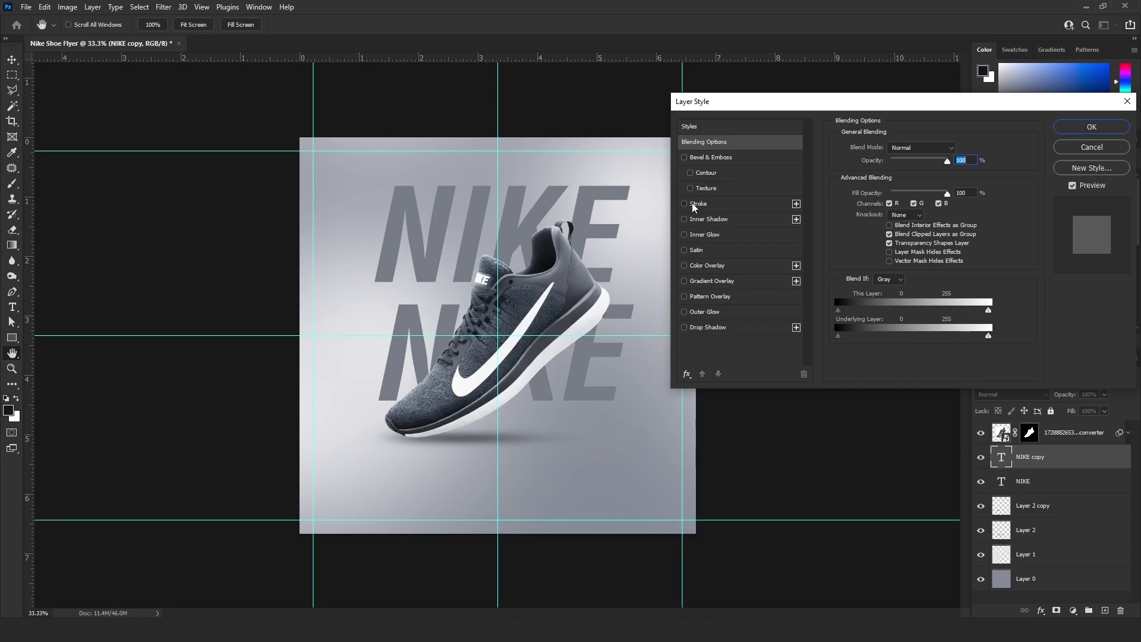
left_click(694, 204)
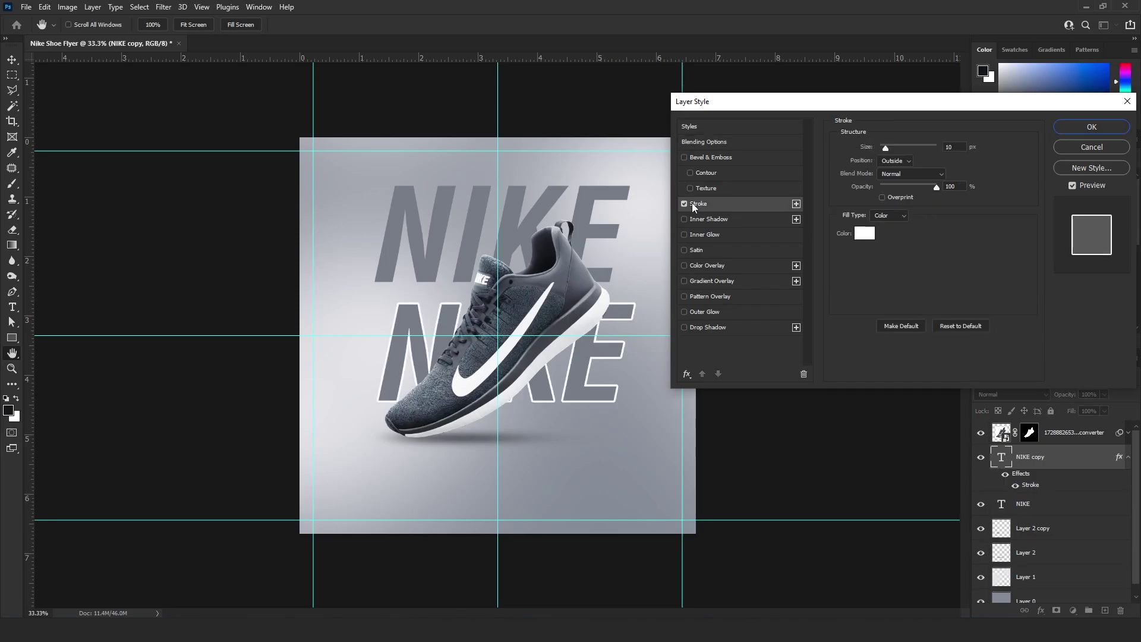
Give the NIKE copy a #d1d2d7 color overlay and align it under the original at X 1.11 in, Y 2.49 in.
left_click(696, 267)
left_click(958, 150)
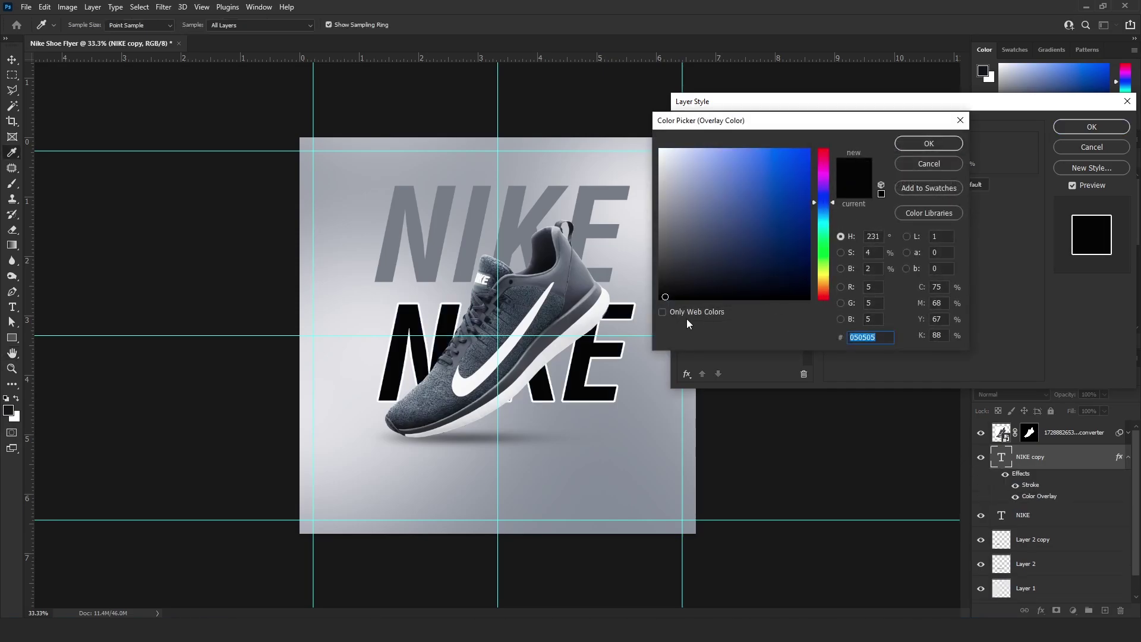
left_click(386, 349)
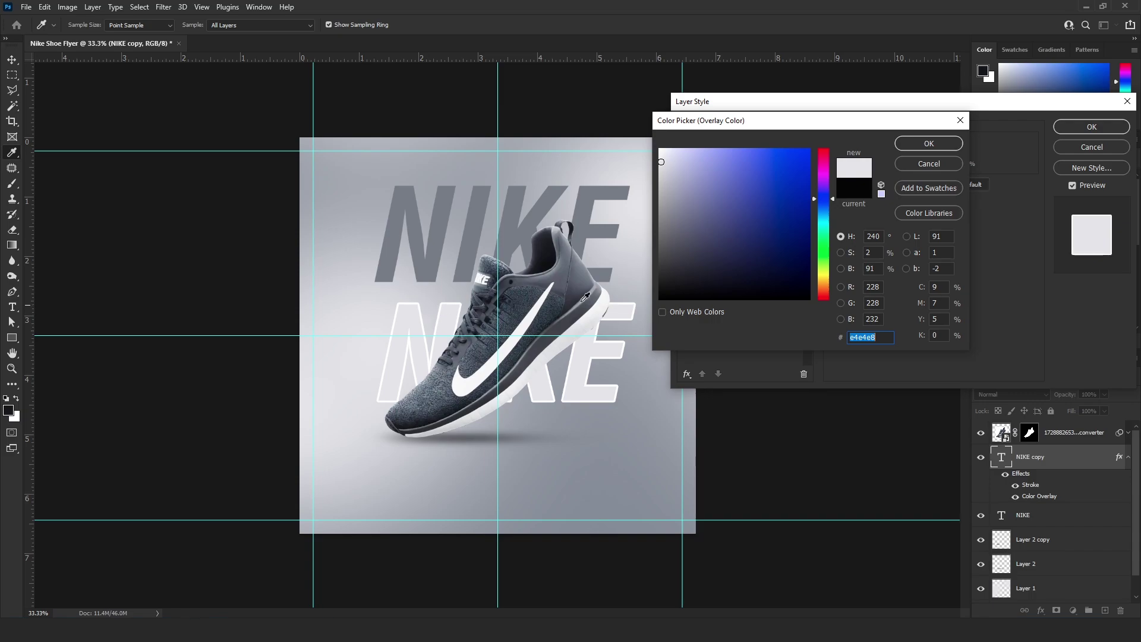
left_click(441, 293)
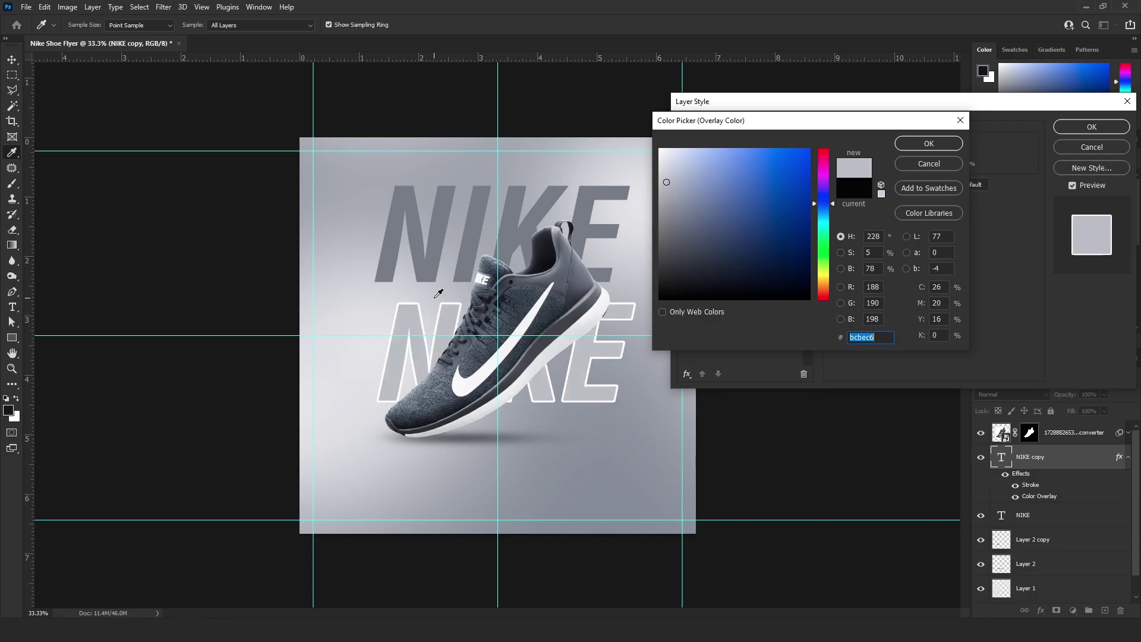
left_click(663, 171)
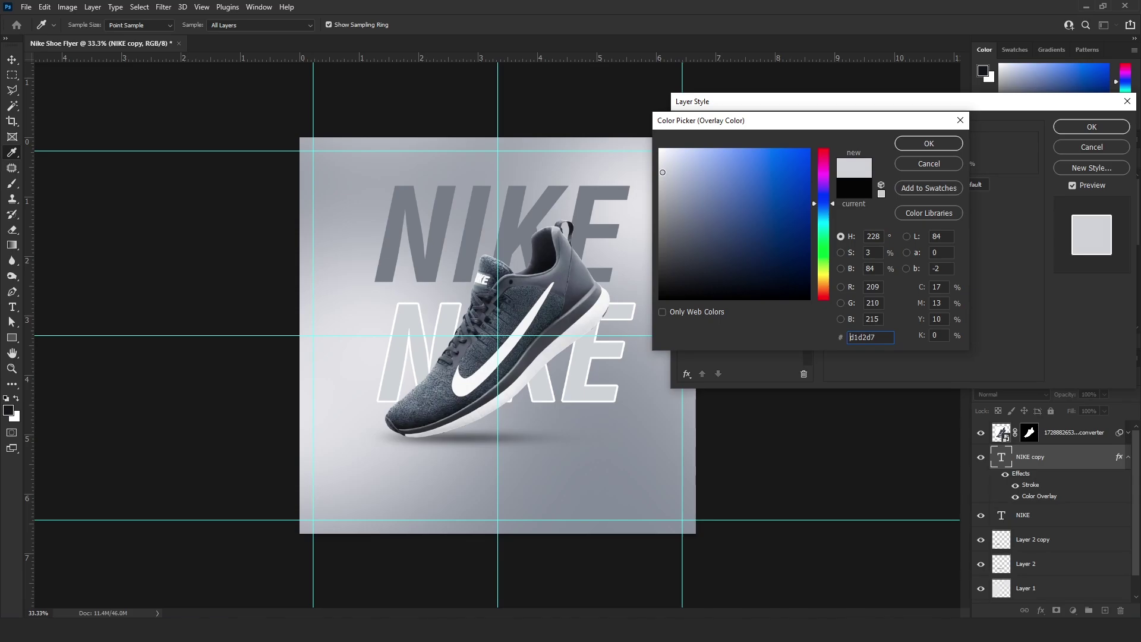
left_click(913, 149)
key("Return")
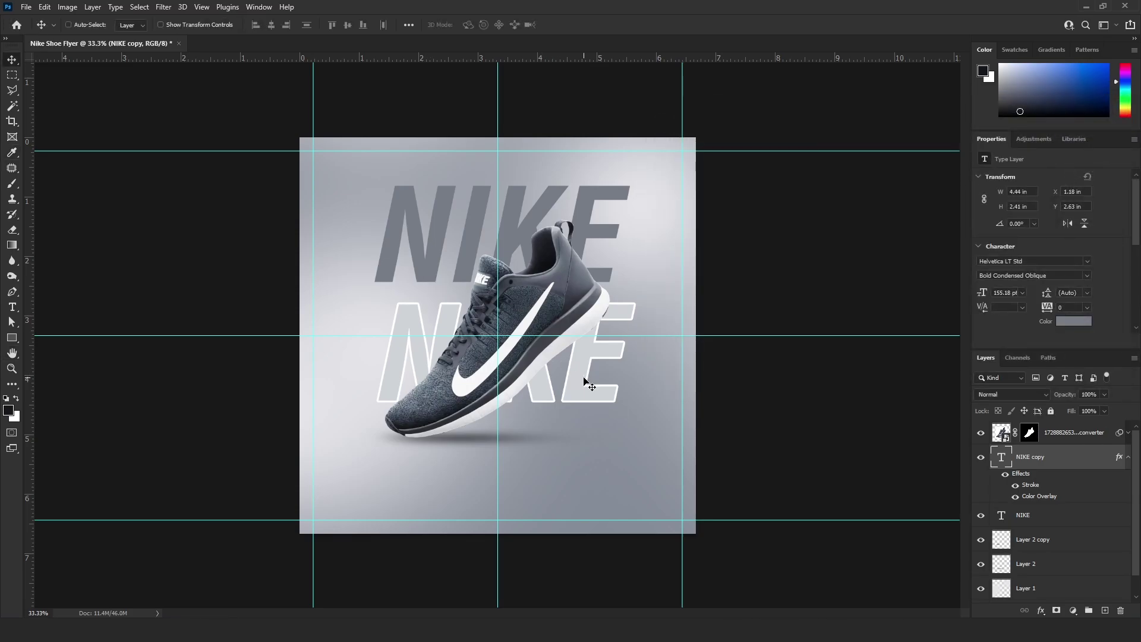
left_click_drag(584, 377, 572, 363)
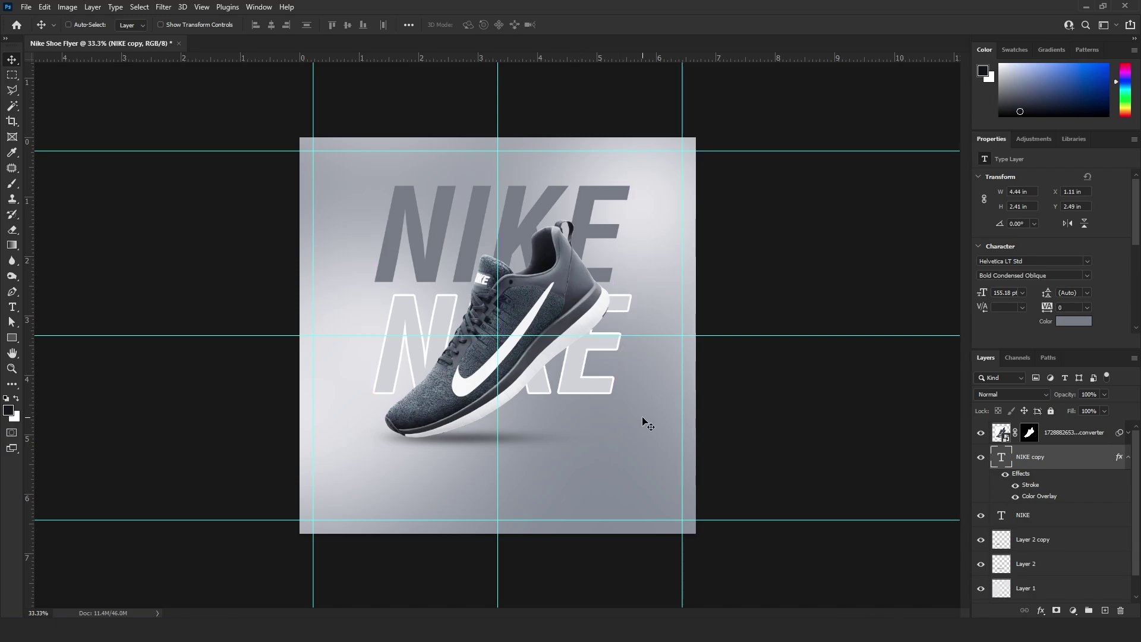
Scale both NIKE text layers together to 108.40% and center them horizontally on the flyer.
left_click(1128, 456)
left_click(1051, 481, "ctrl")
key("t")
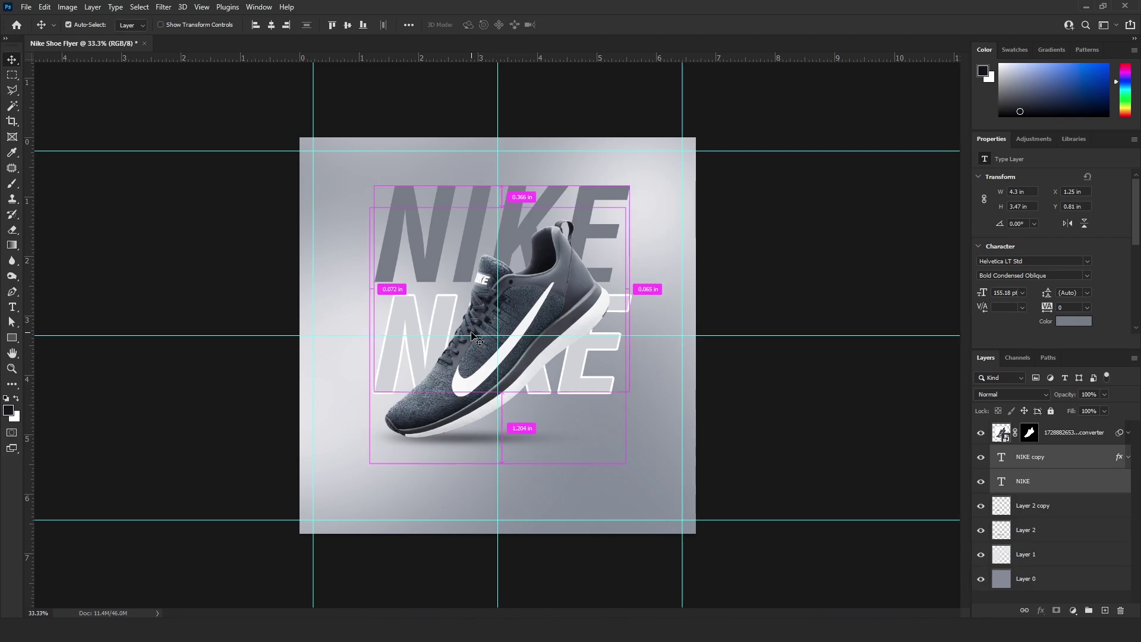
key("ctrl+t")
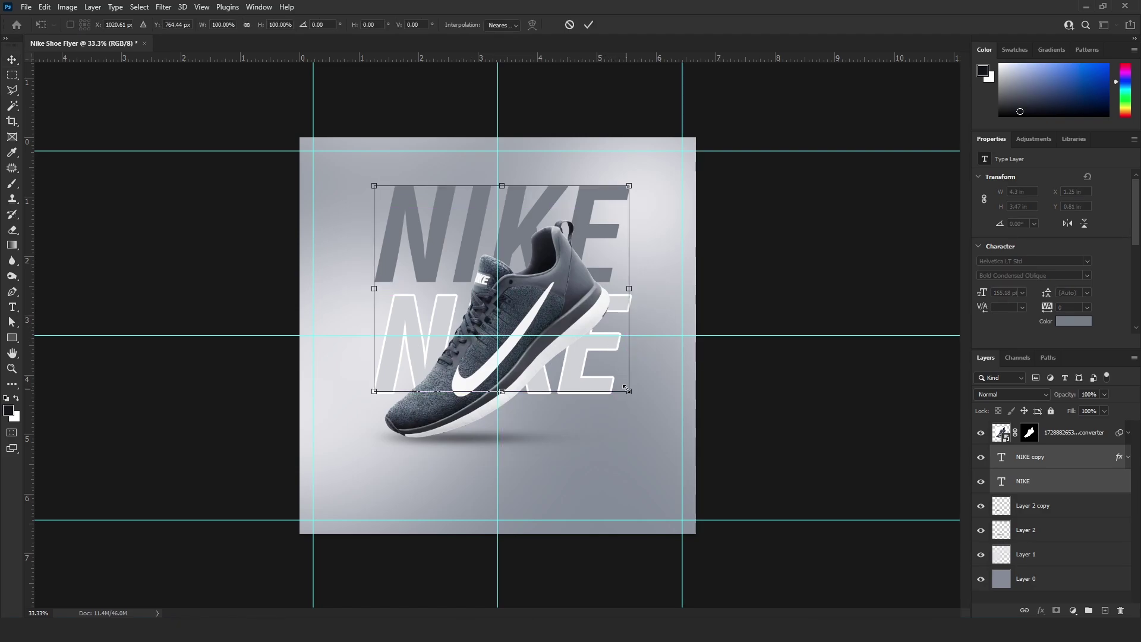
left_click_drag(626, 389, 592, 380)
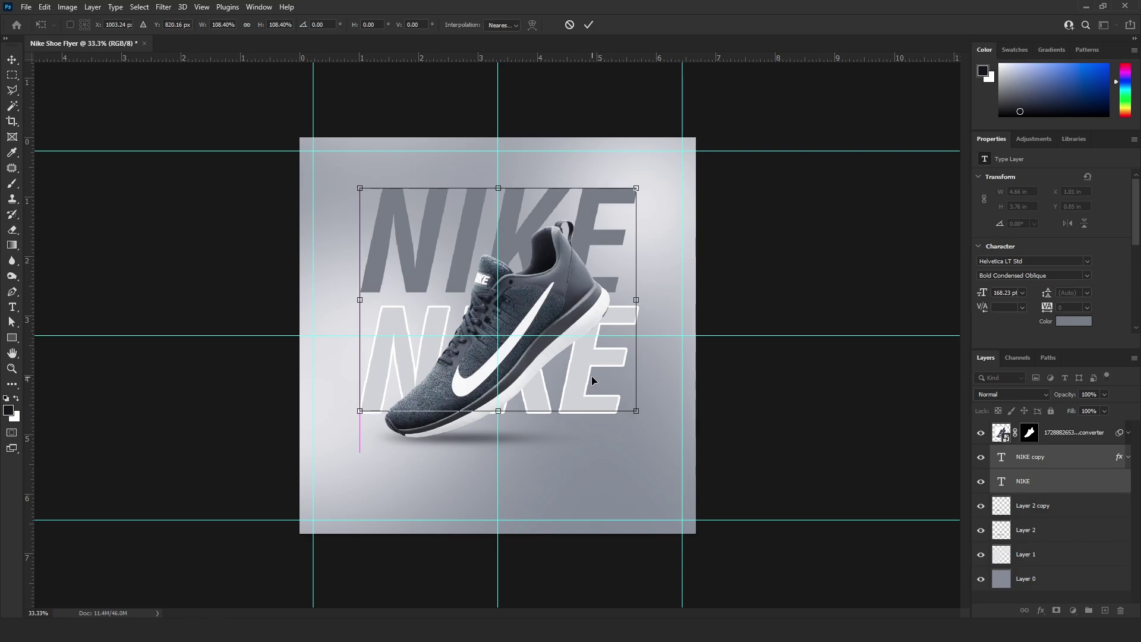
key("Return")
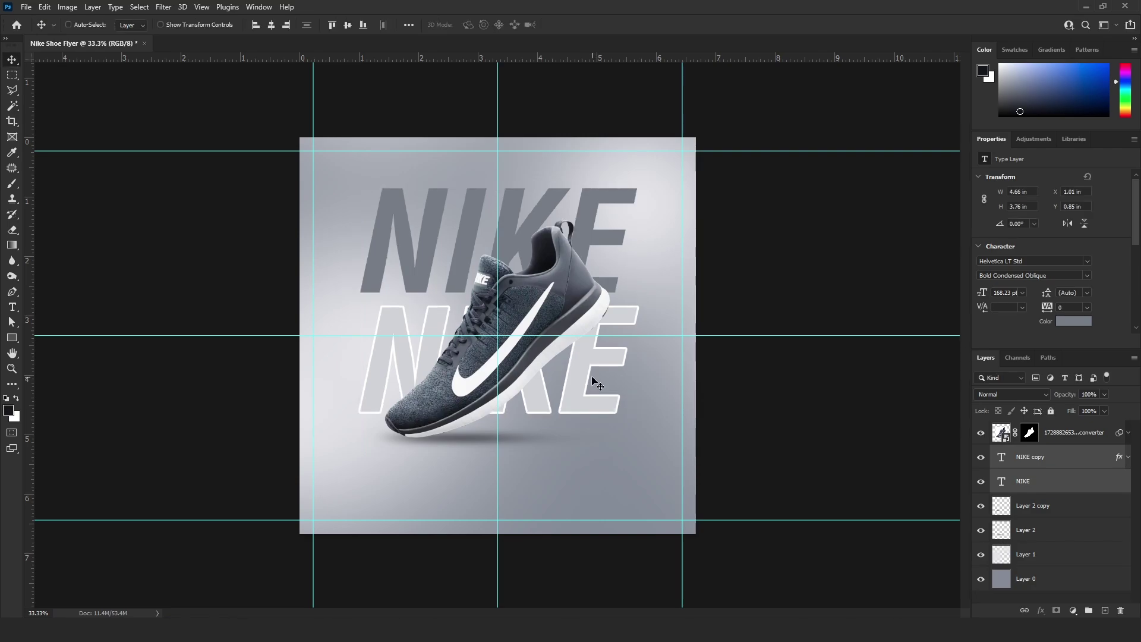
Nudge both NIKE text layers up to Y 0.81 in.
key("Up")
key("Up")
key("Up")
key("Up")
key("Up")
key("Up")
key("Up")
key("Up")
key("Up")
key("Up")
key("Up")
key("Up")
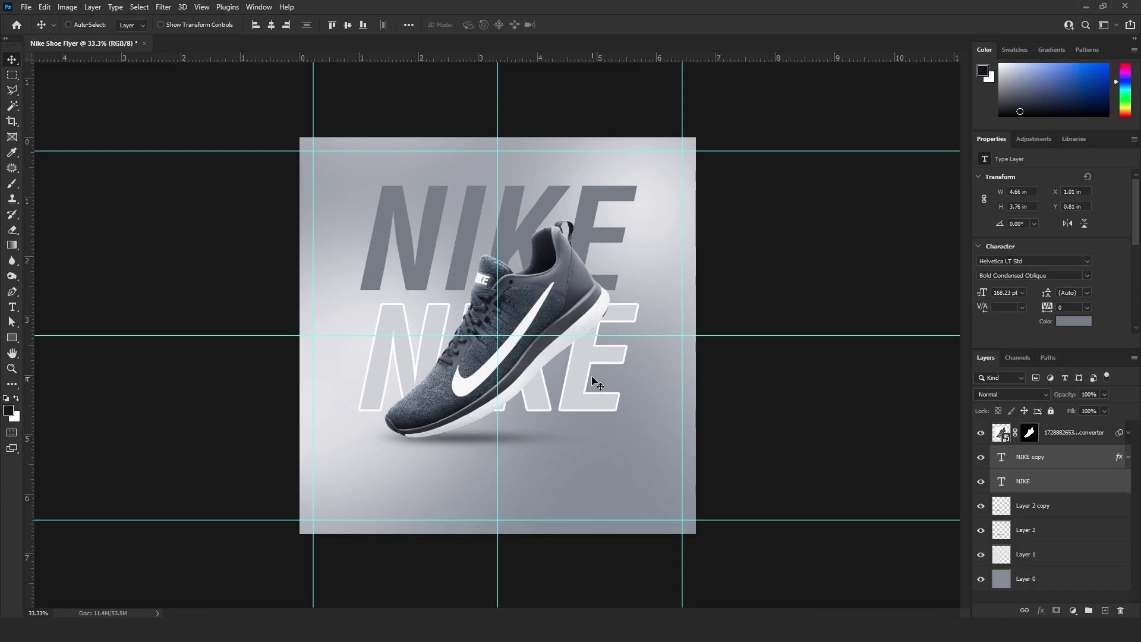
Select only the outlined NIKE copy and nudge it left to X 0.66 in.
right_click(574, 379)
left_click(589, 383)
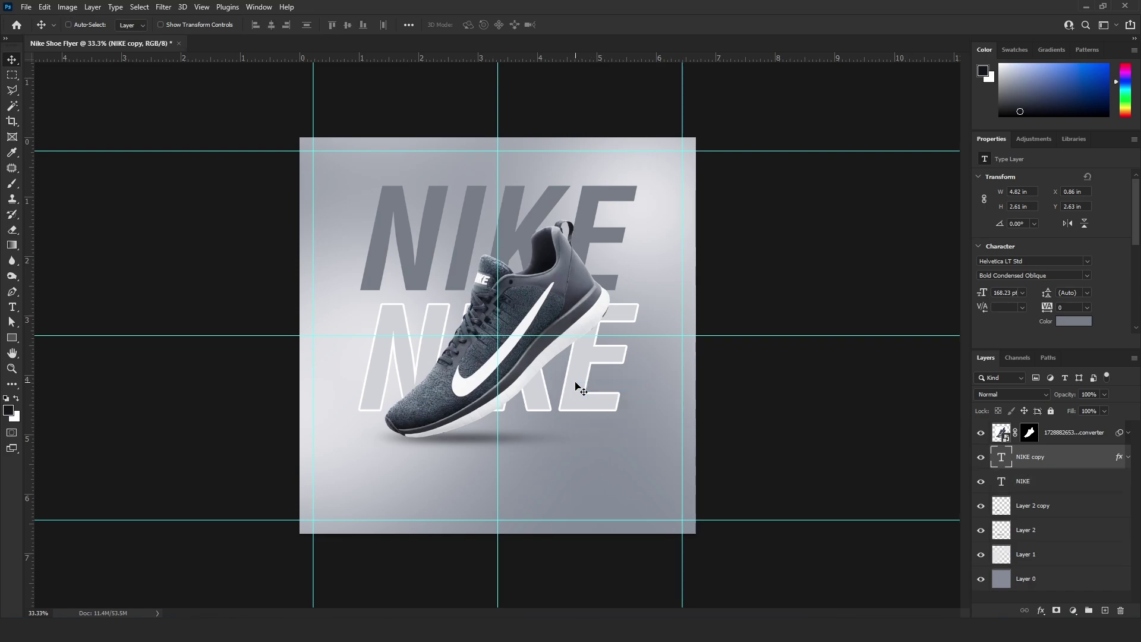
key("Left")
key("Left")
key("Left")
key("Left")
key("Left")
key("Left")
key("Left")
key("Left")
key("Left")
key("Left")
key("Left")
key("Left")
key("Left")
key("Left")
key("Left")
key("Left")
key("Left")
key("Left")
key("Left")
key("Left")
key("Left")
key("Left")
key("Left")
key("Left")
key("Left")
key("Left")
key("Left")
key("Left")
key("Left")
key("Left")
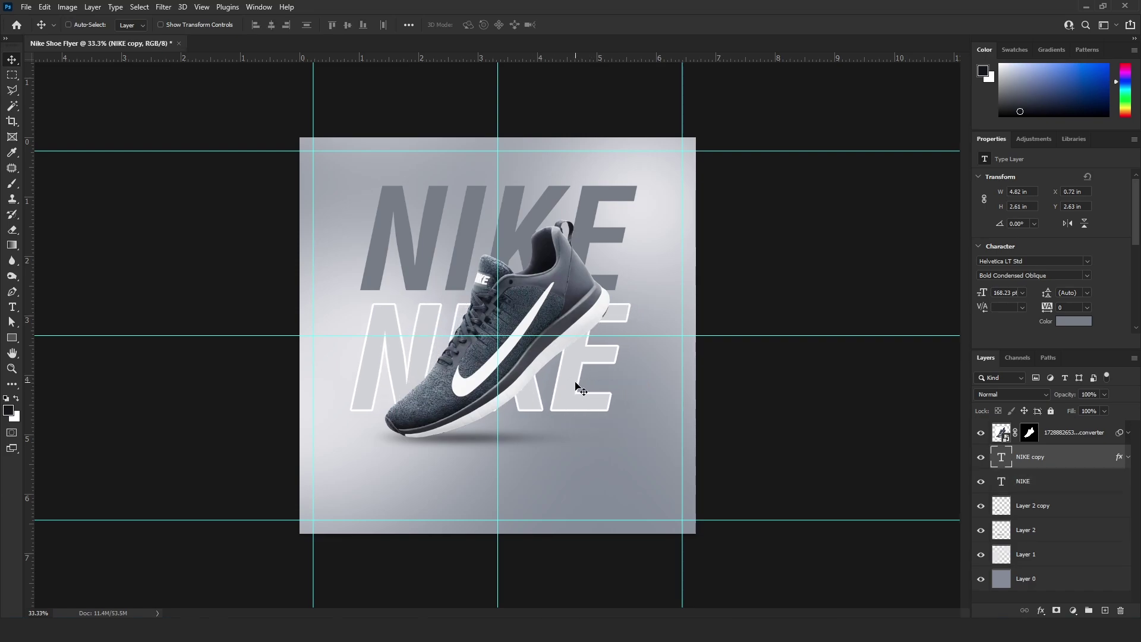
key("Left")
key("Left")
key("Left")
key("Left")
key("Left")
key("Left")
key("Left")
key("Left")
key("Left")
key("Left")
key("Left")
key("Left")
key("Left")
key("Left")
key("Left")
key("Left")
key("Left")
key("Left")
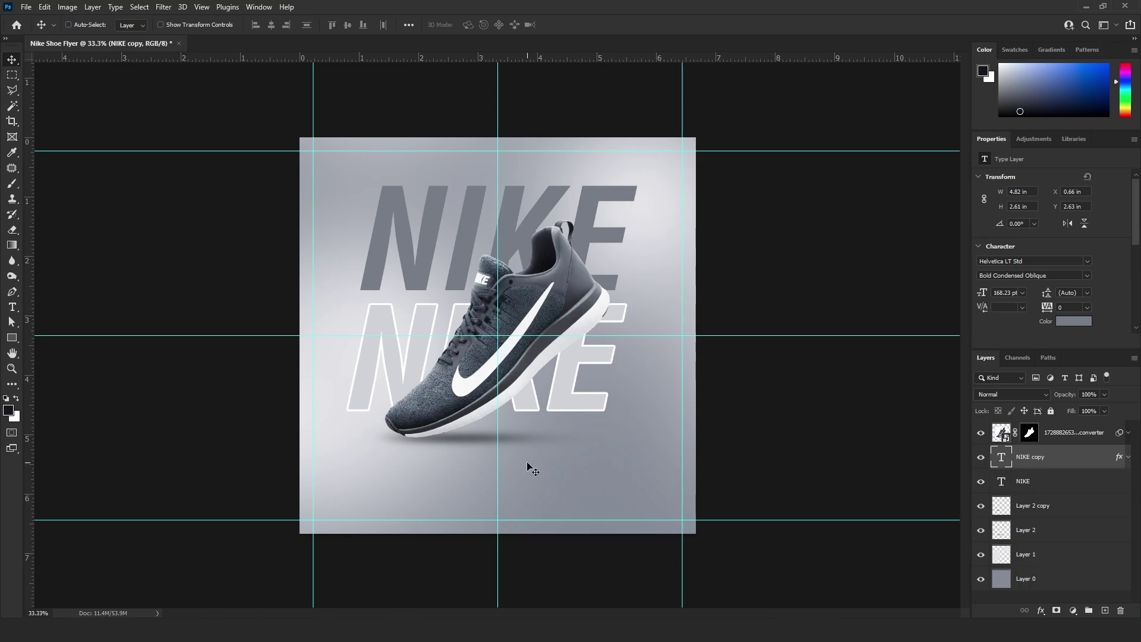
Add a new empty layer directly above the shoe layer.
right_click(545, 299)
left_click(550, 304)
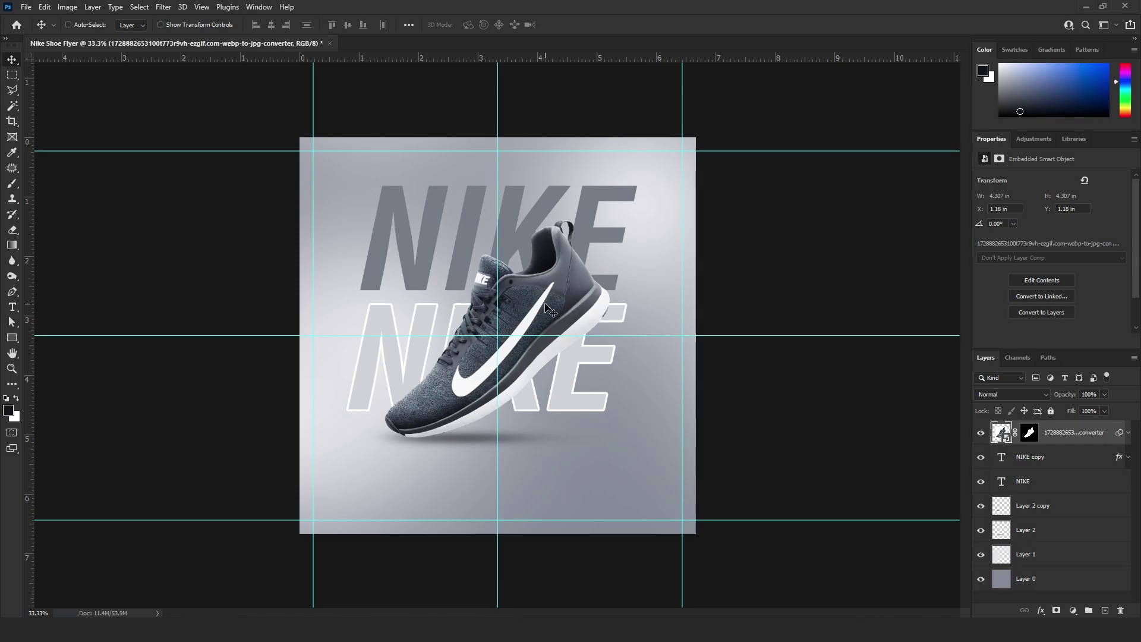
key("ctrl+plus")
key("ctrl+plus")
left_click_drag(414, 432, 473, 377)
scroll(1076, 511, "up", 1)
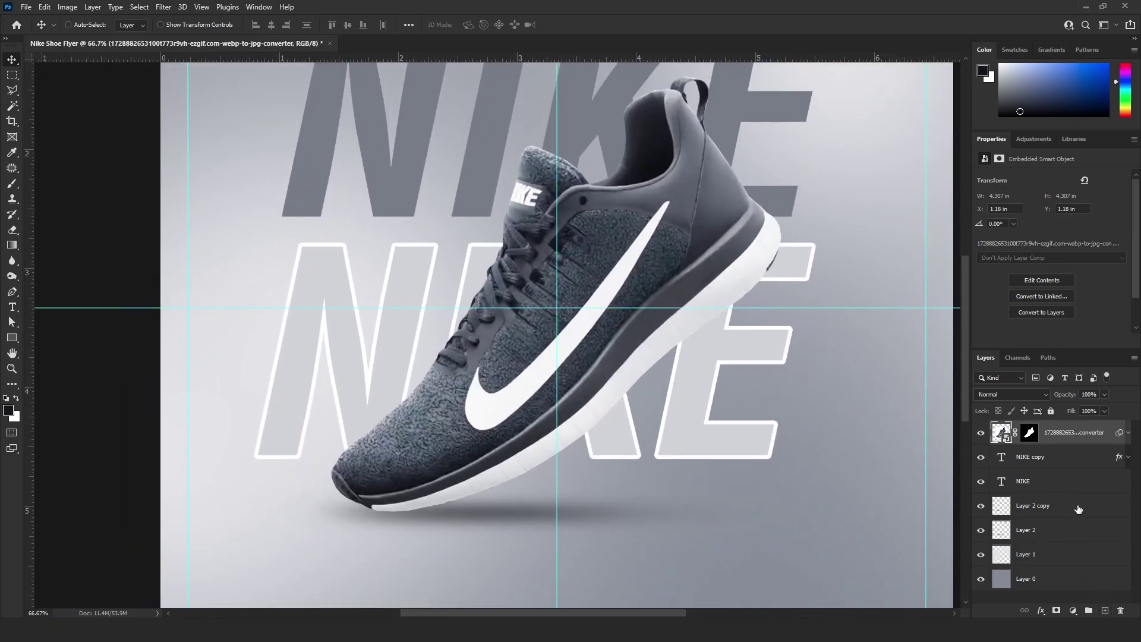
left_click(1104, 611)
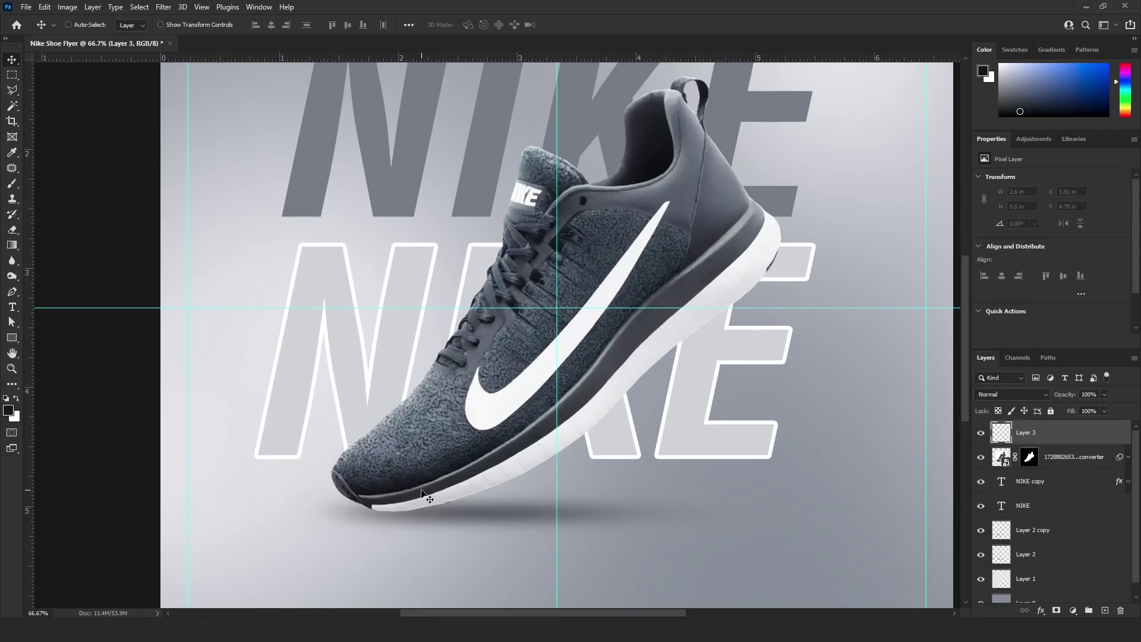
Sample white from the shoe's tongue logo as the foreground color and clip Layer 3 to the shoe layer.
left_click(1003, 465)
key("i")
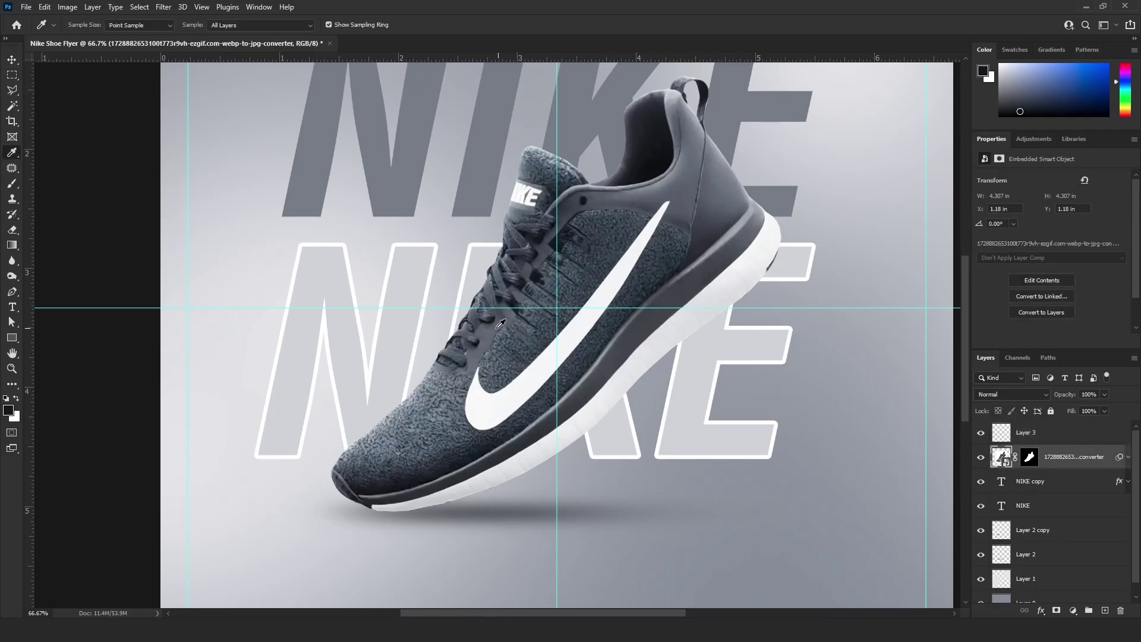
left_click(525, 180)
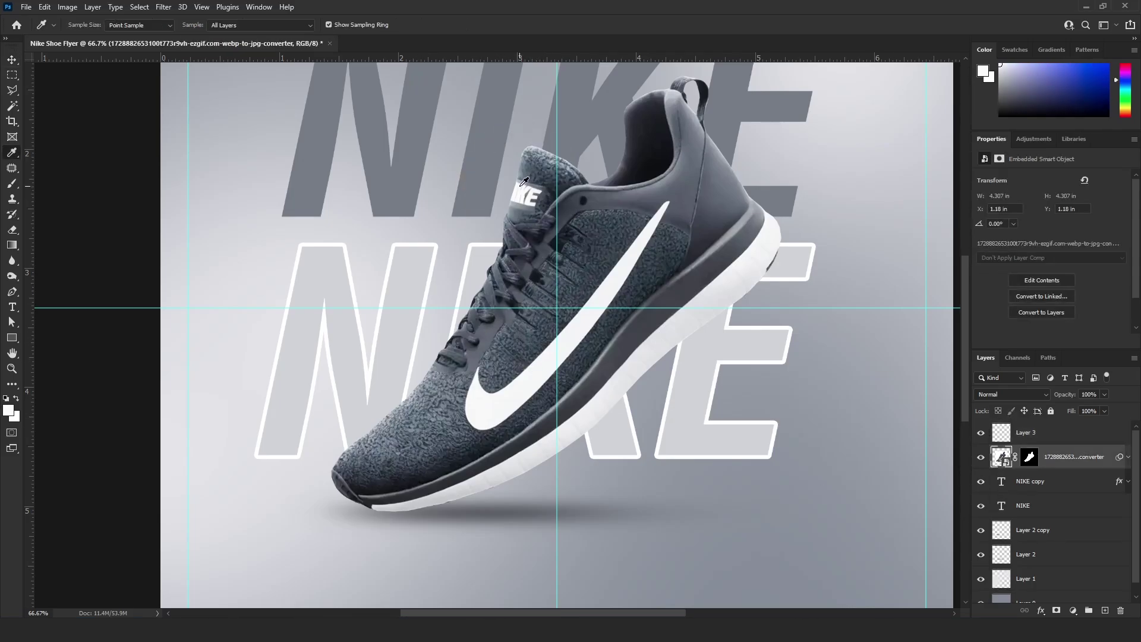
left_click(1050, 432)
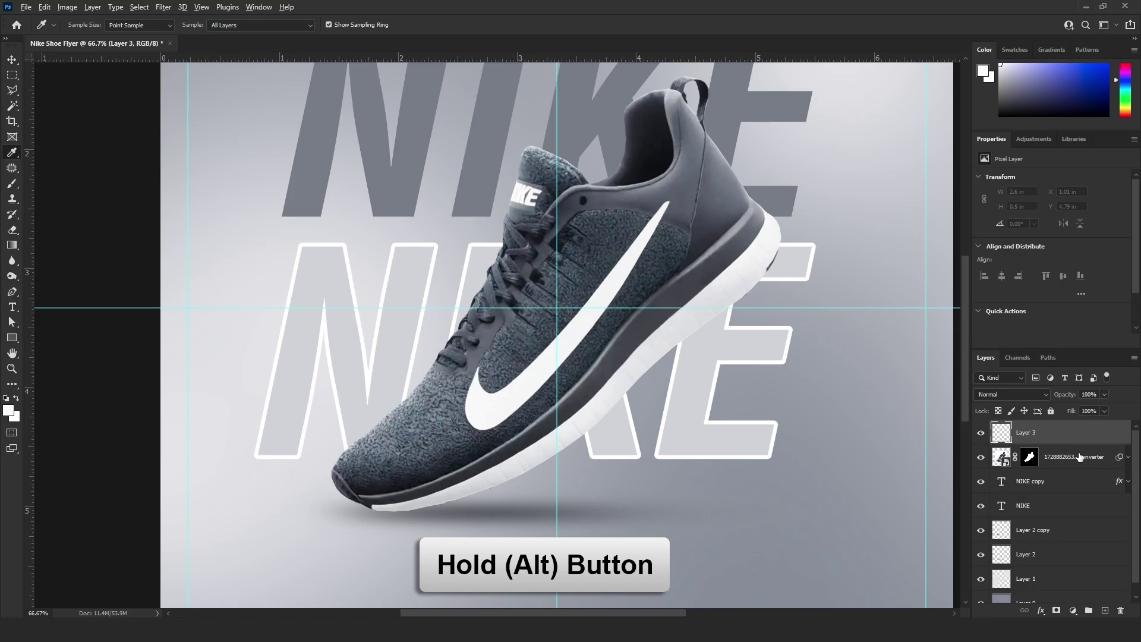
left_click(1080, 441, "alt")
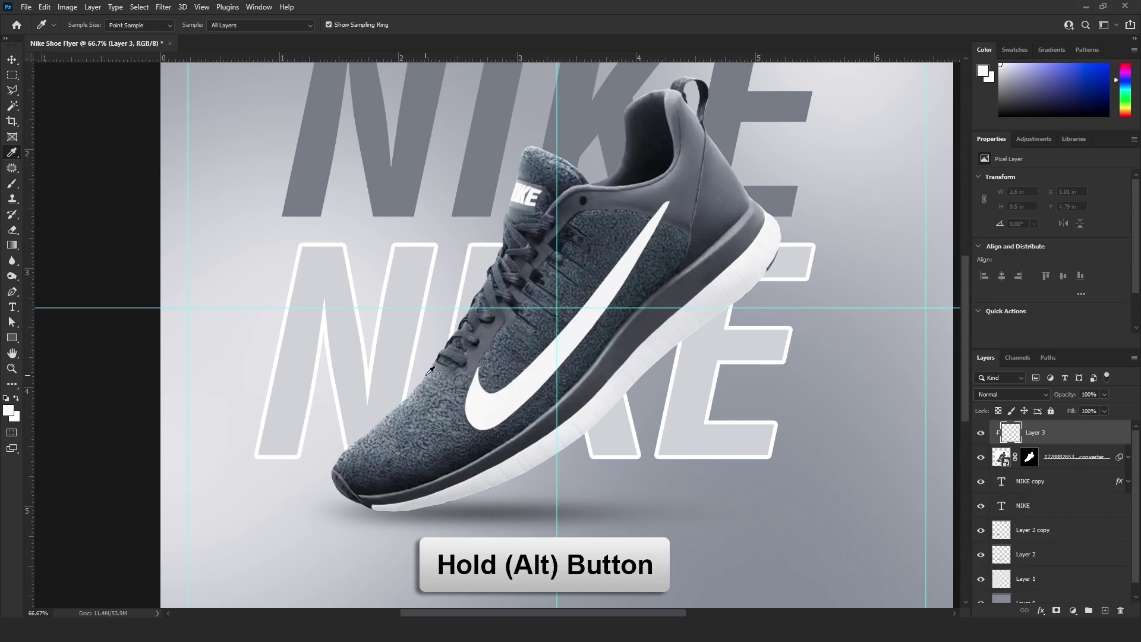
Paint soft white highlights on Layer 3 along the shoe's toe, laces and tongue with a 175 px brush.
key("b")
right_click(410, 333)
double_click(451, 471)
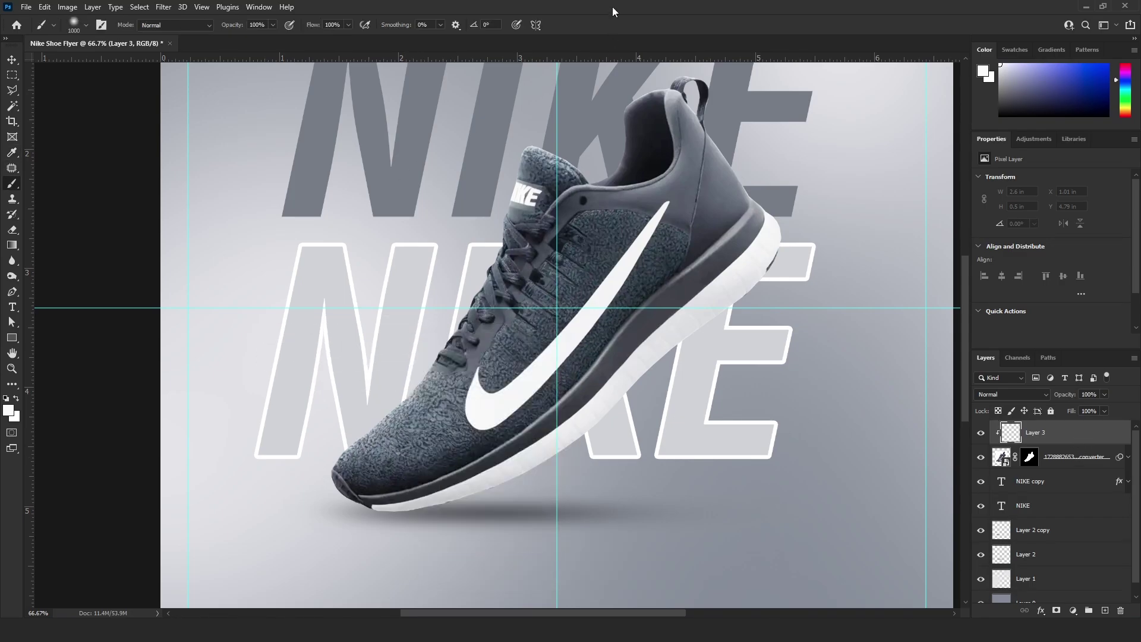
key("bracketleft")
key("bracketleft")
key("bracketleft")
key("bracketleft")
key("bracketleft")
key("bracketleft")
key("bracketleft")
key("bracketleft")
key("bracketleft")
key("bracketleft")
mouse_move(404, 393)
left_mouse_down()
mouse_move(329, 454)
mouse_move(314, 503)
left_mouse_up()
mouse_move(440, 328)
left_mouse_down()
mouse_move(509, 138)
mouse_move(595, 151)
left_mouse_up()
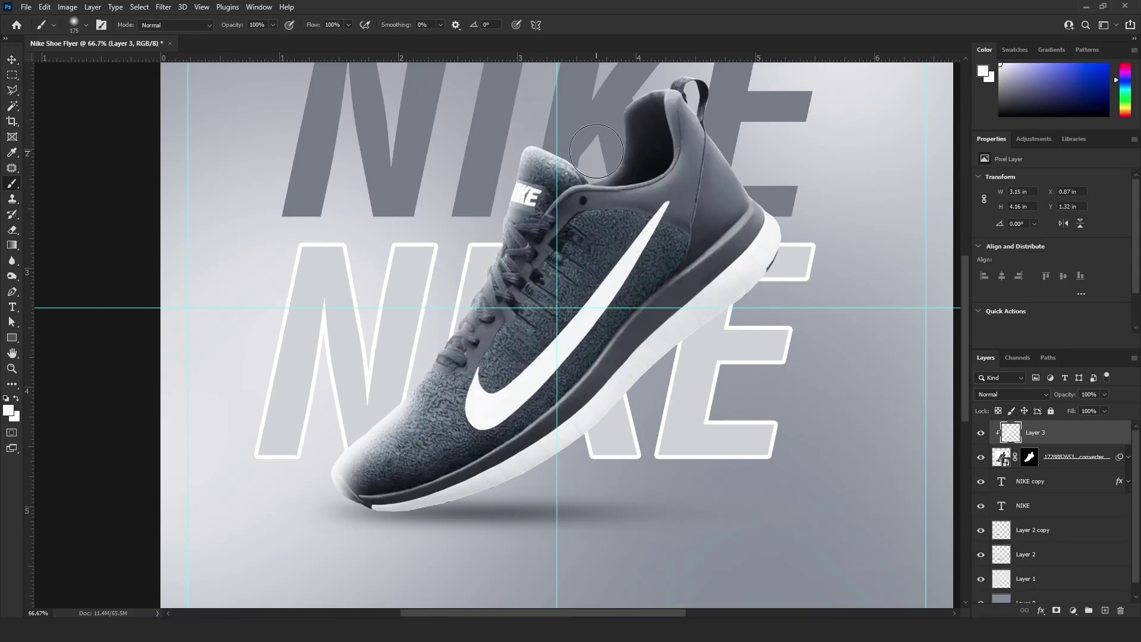
Enlarge the brush to 250 px and paint more white highlights around the shoe's collar, heel loop, back edge and toe.
key("bracketright")
key("bracketright")
key("bracketright")
left_click_drag(581, 93, 591, 132)
scroll(694, 217, "up", 2)
mouse_move(716, 210)
left_mouse_down()
mouse_move(690, 236)
mouse_move(661, 224)
left_mouse_up()
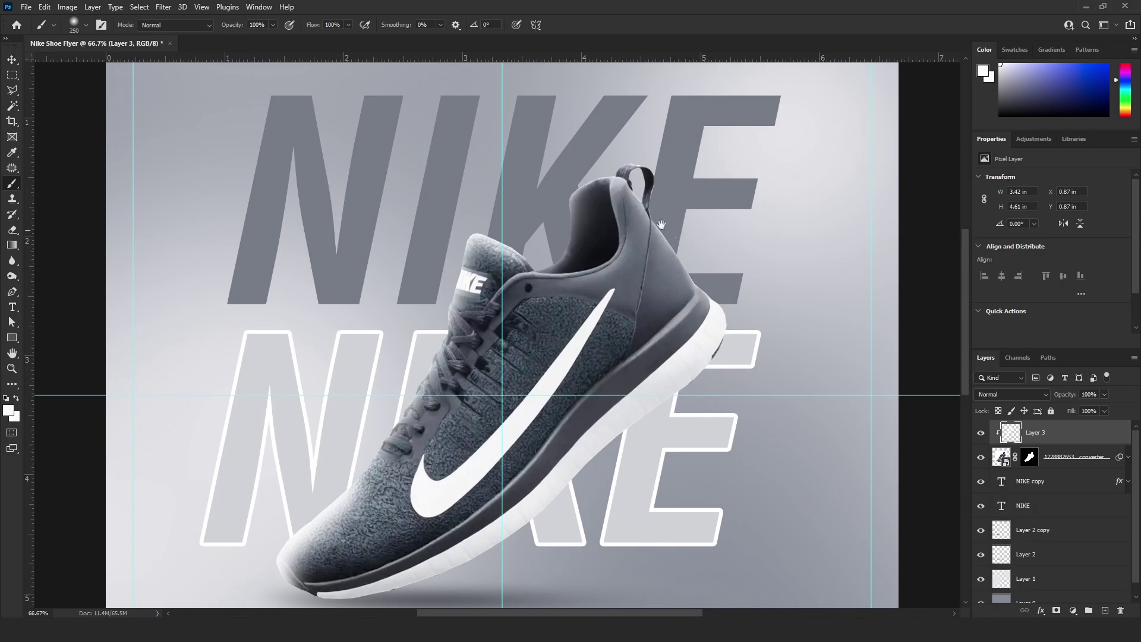
left_click_drag(637, 143, 734, 268)
left_click_drag(602, 145, 534, 164)
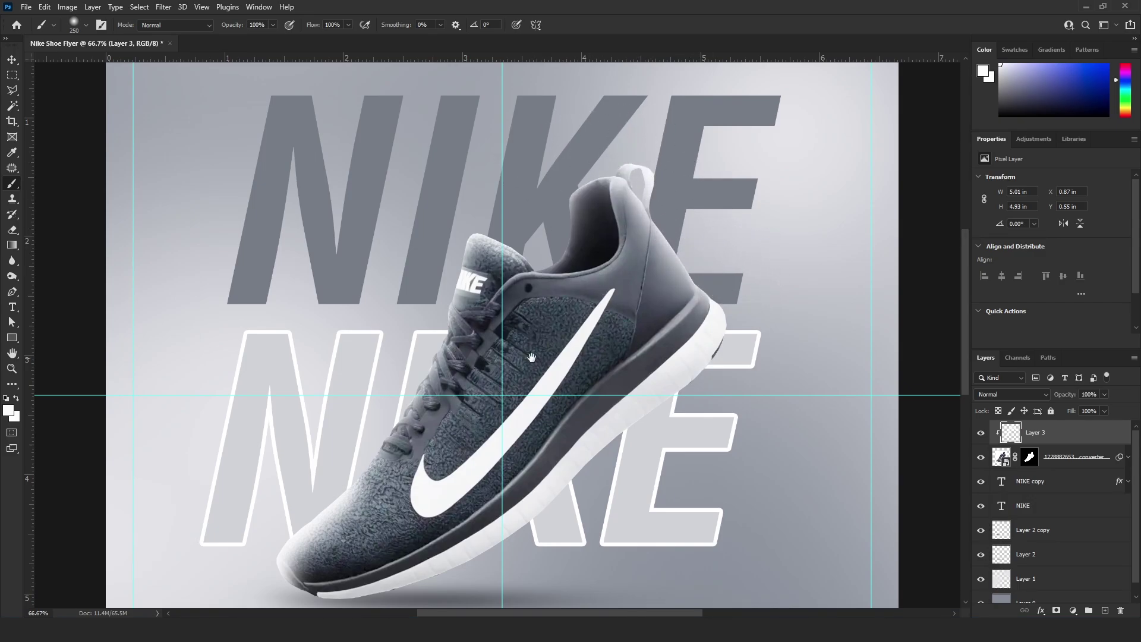
left_click_drag(531, 357, 549, 243)
left_click_drag(269, 505, 503, 508)
Set Layer 3's blend mode to Overlay and brush extra white highlight around the shoe's toe.
left_click(1049, 397)
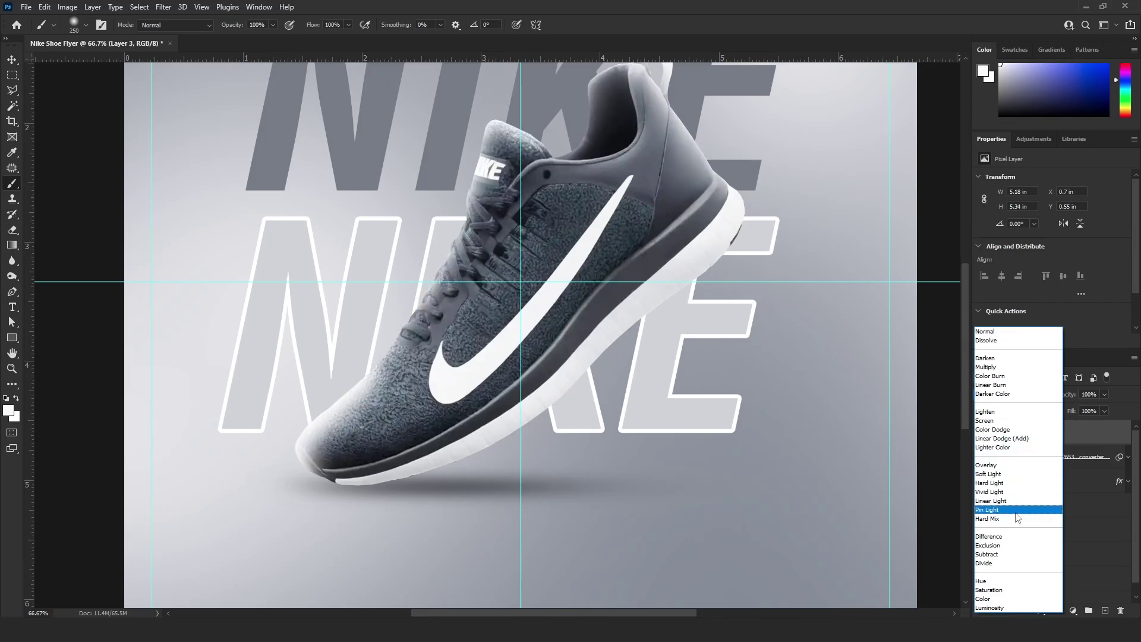
left_click(1011, 469)
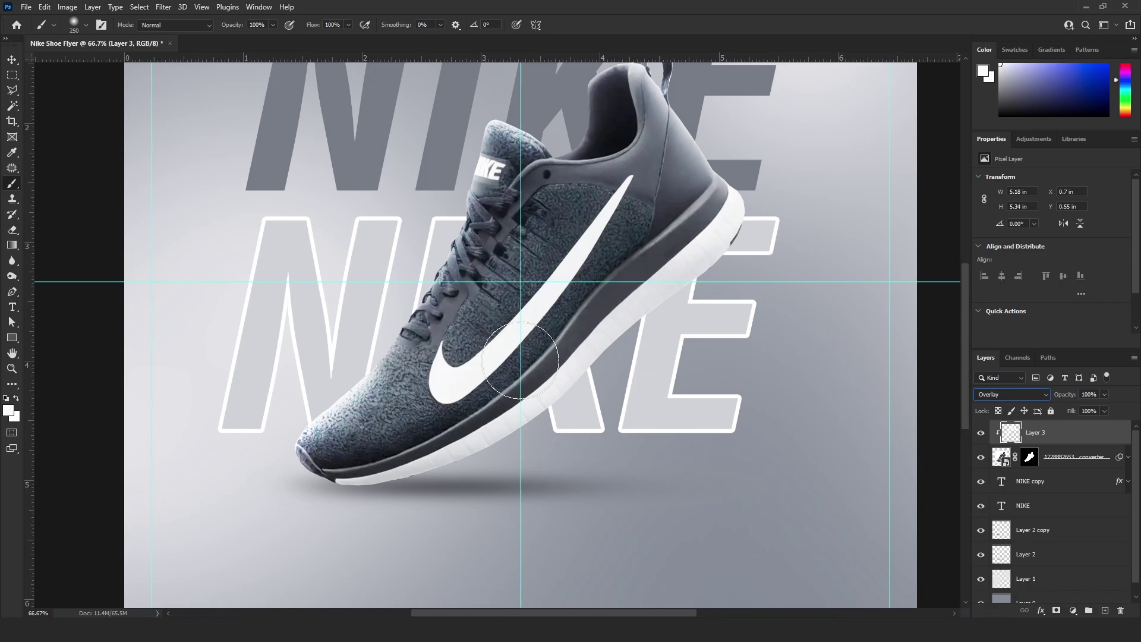
key("ctrl+minus")
left_click_drag(639, 214, 653, 244)
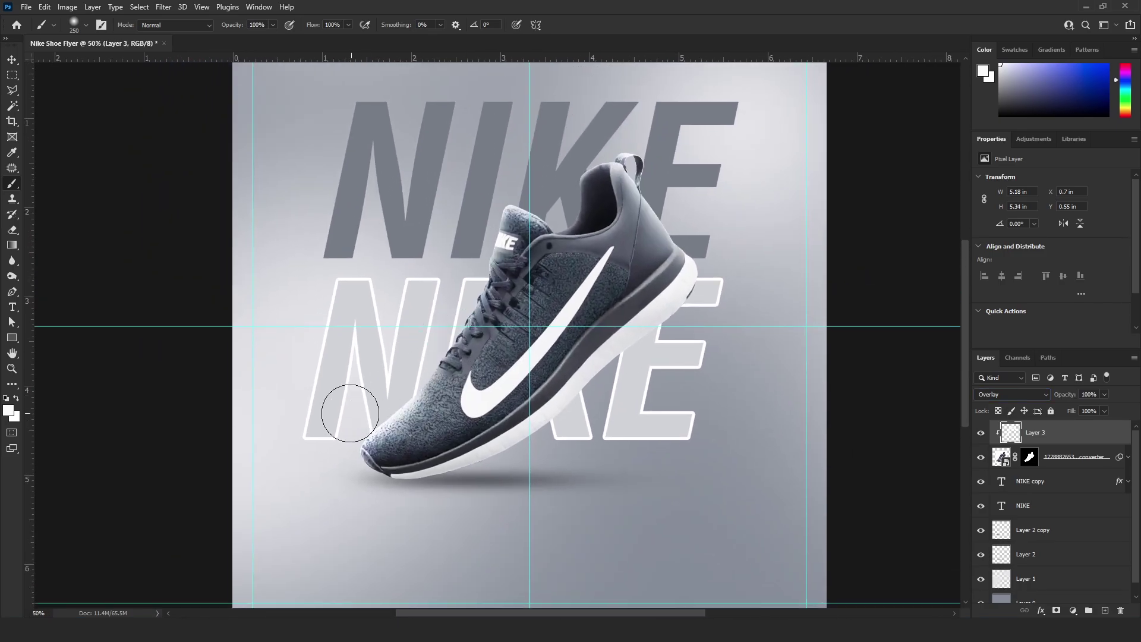
mouse_move(337, 434)
left_mouse_down()
mouse_move(337, 465)
mouse_move(339, 438)
left_mouse_up()
key("v")
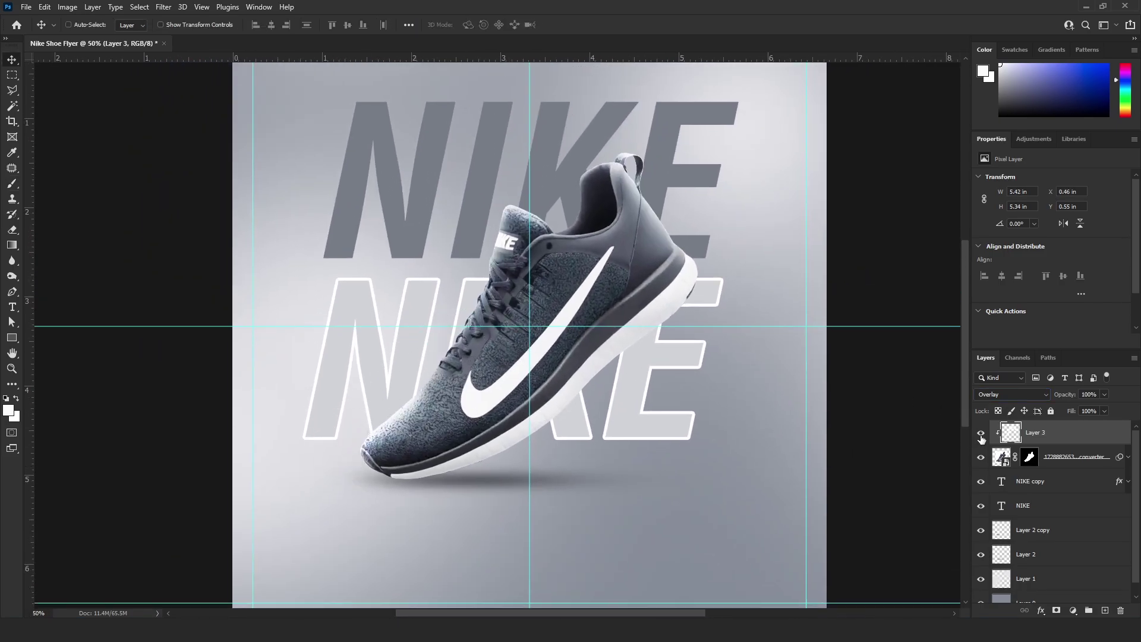
Toggle Layer 3's visibility to compare the shoe with and without its highlights.
left_click(980, 435)
left_click(981, 436)
left_click(981, 435)
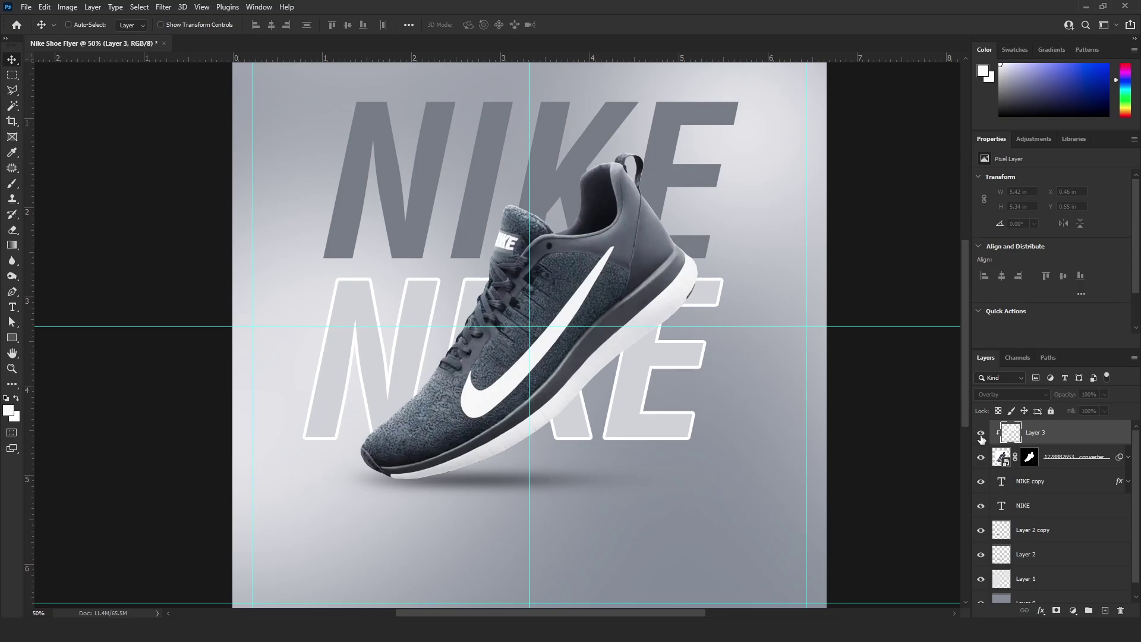
left_click(981, 435)
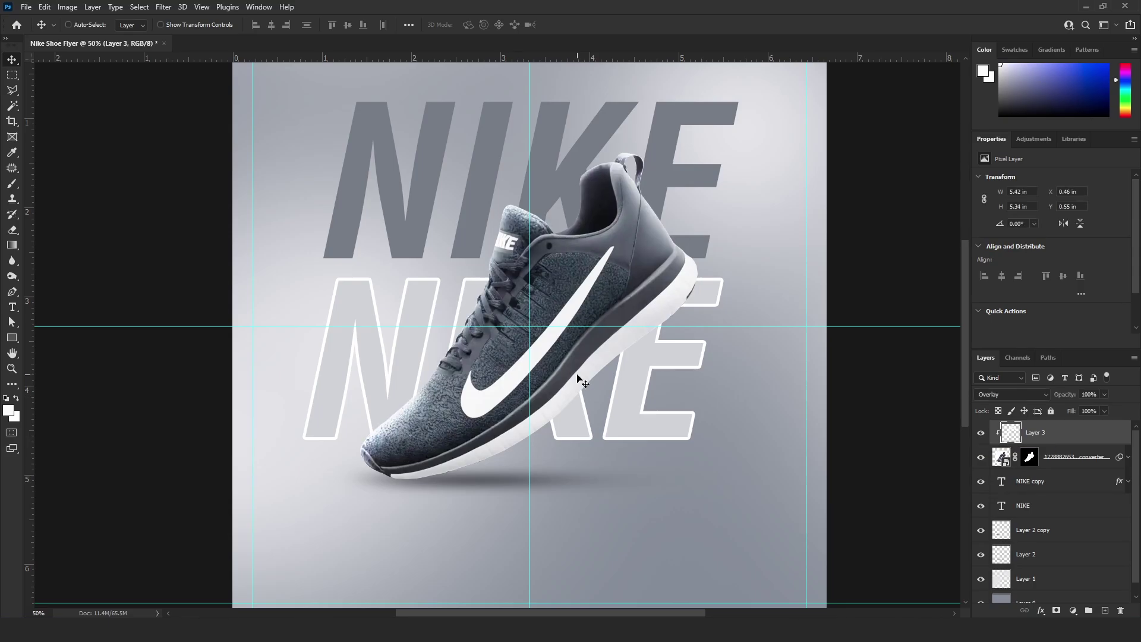
Add a clipped layer above Layer 3 and paint soft shading along the sole's underside in a dark color sampled from the shoe.
scroll(596, 435, "down", 2)
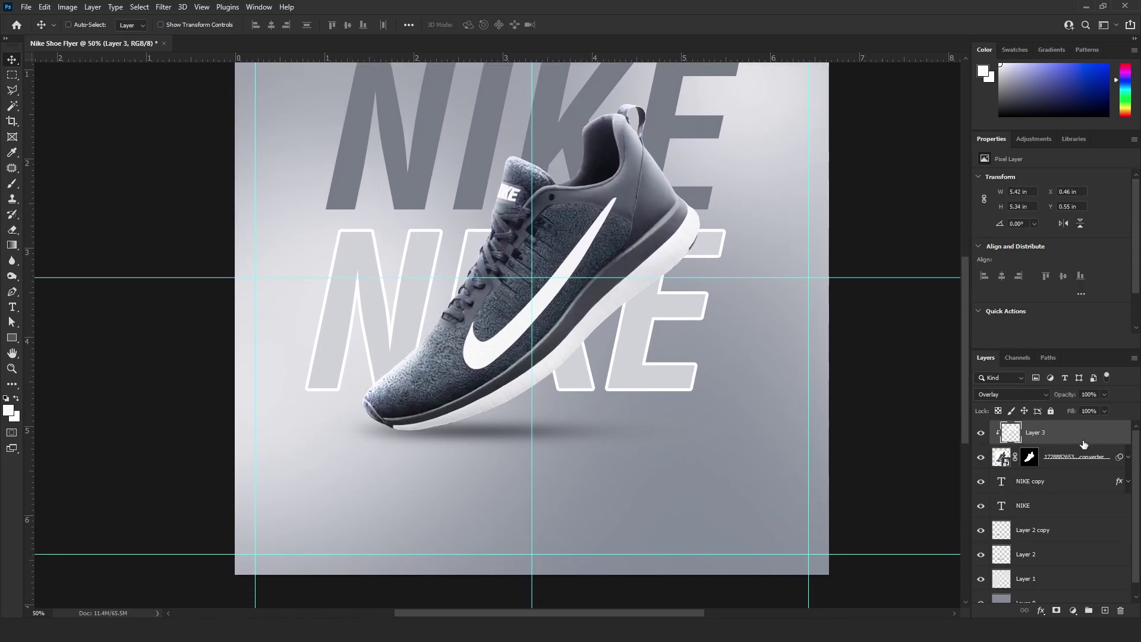
left_click(1103, 610)
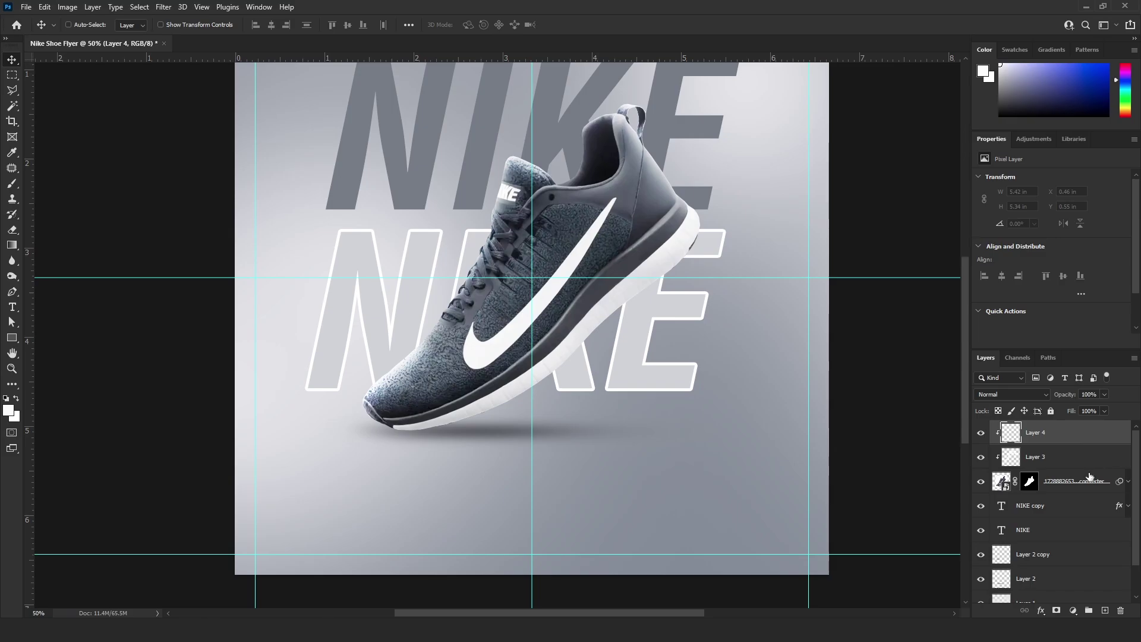
key("i")
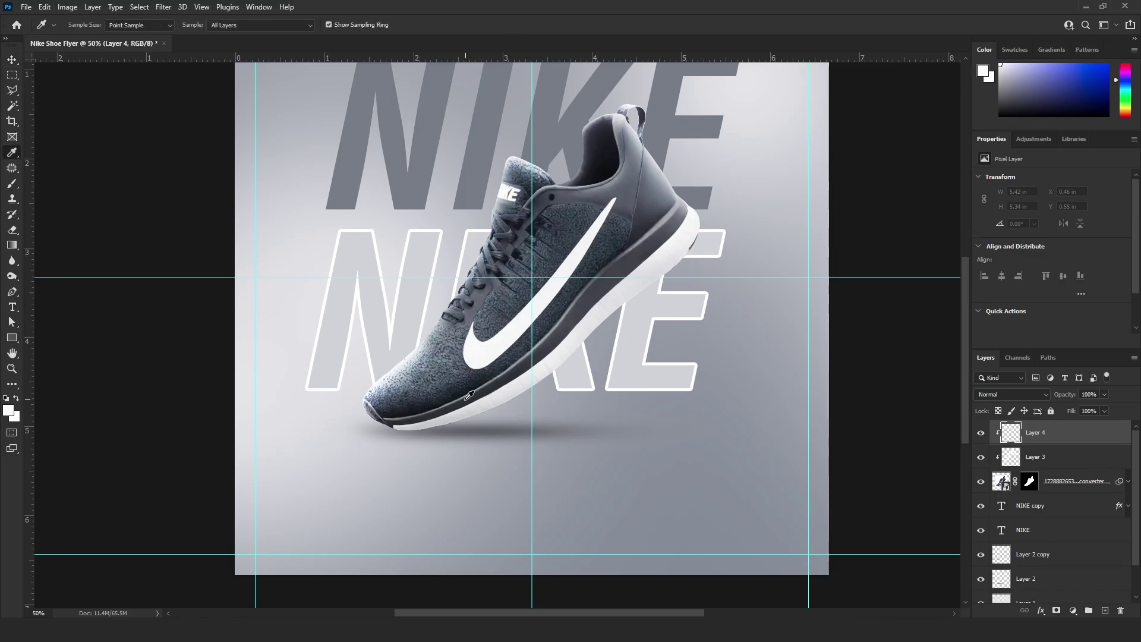
left_click(463, 394)
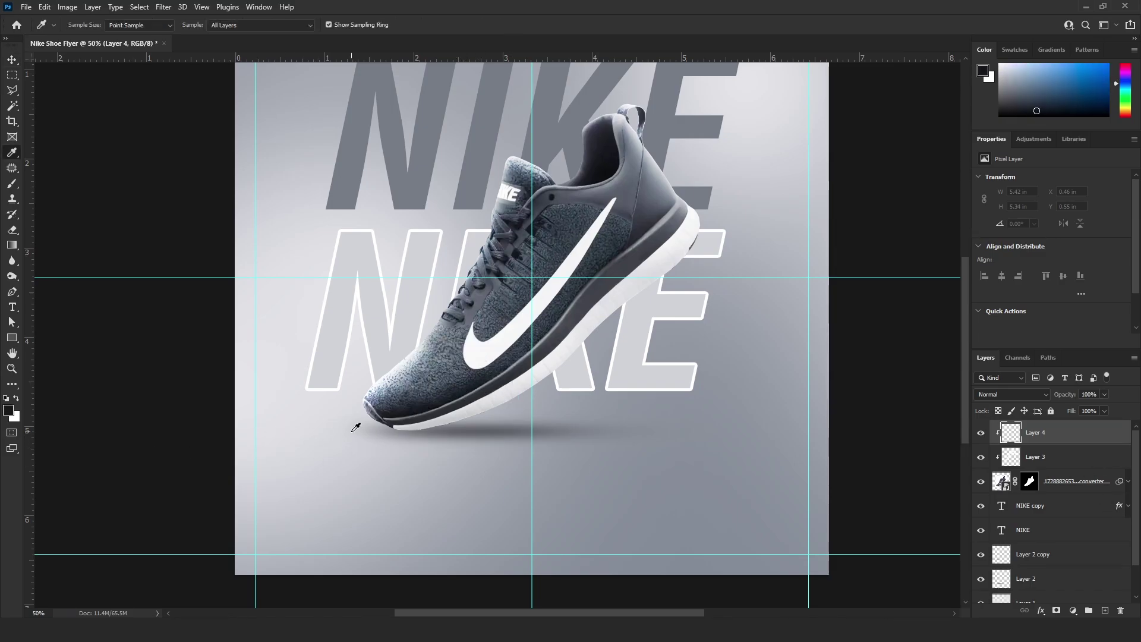
key("b")
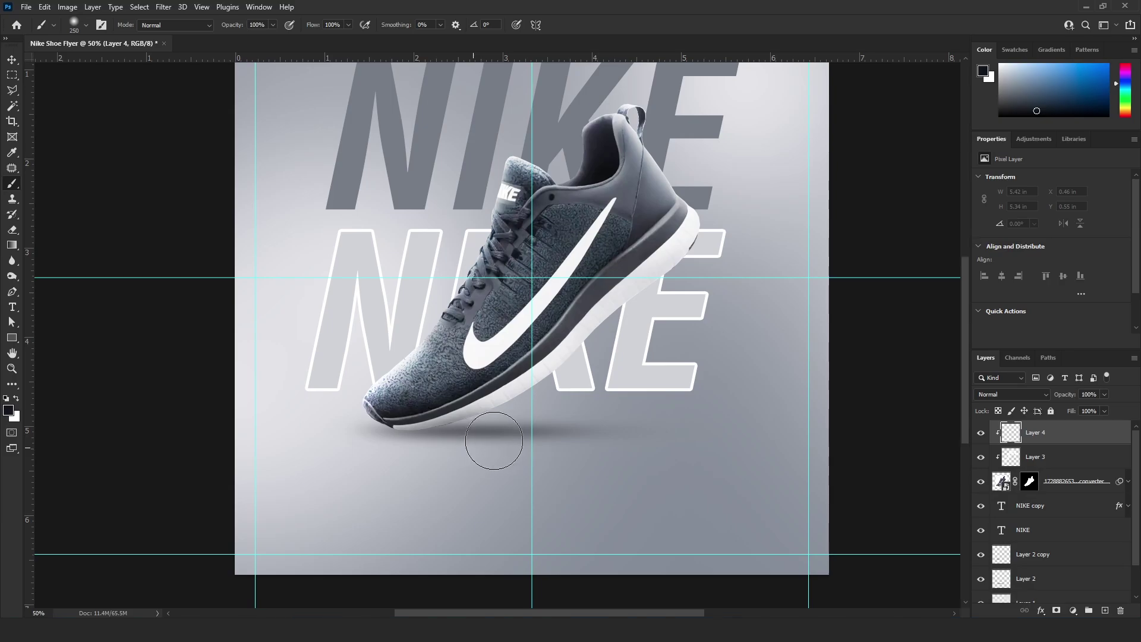
mouse_move(493, 441)
left_mouse_down()
mouse_move(729, 275)
mouse_move(745, 198)
mouse_move(713, 175)
mouse_move(737, 314)
mouse_move(718, 325)
mouse_move(734, 214)
mouse_move(720, 262)
mouse_move(583, 398)
mouse_move(672, 331)
mouse_move(646, 335)
mouse_move(595, 377)
mouse_move(683, 395)
mouse_move(444, 478)
mouse_move(330, 496)
mouse_move(413, 472)
mouse_move(357, 466)
mouse_move(483, 486)
mouse_move(527, 471)
mouse_move(490, 458)
left_mouse_up()
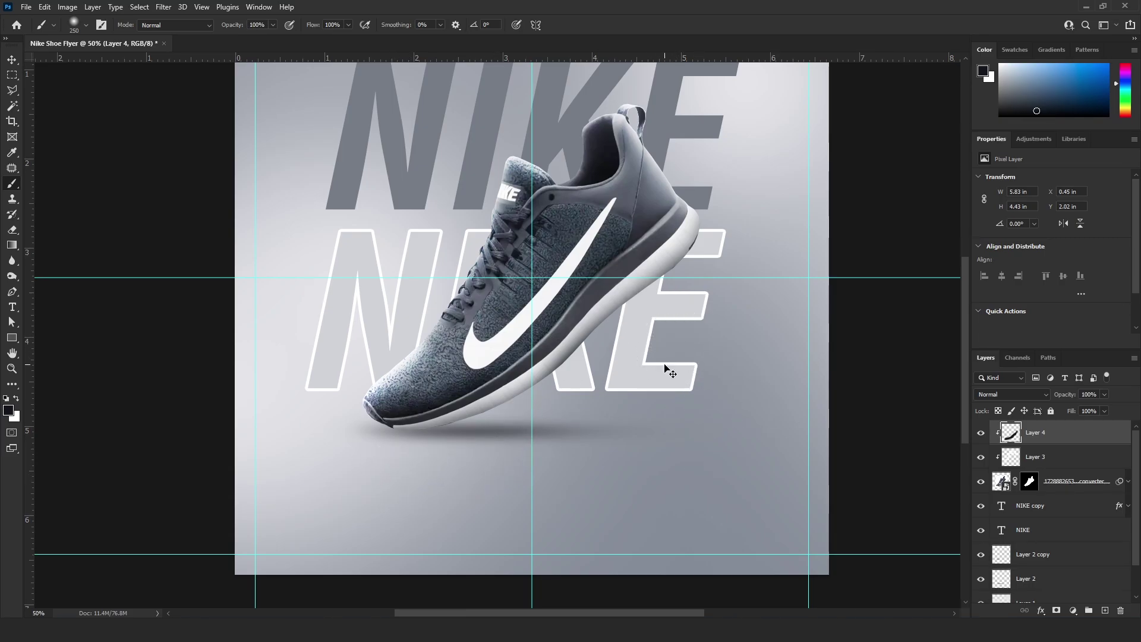
Add another clipped layer between Layer 3 and Layer 4.
key("ctrl+plus")
left_click_drag(738, 262, 571, 378)
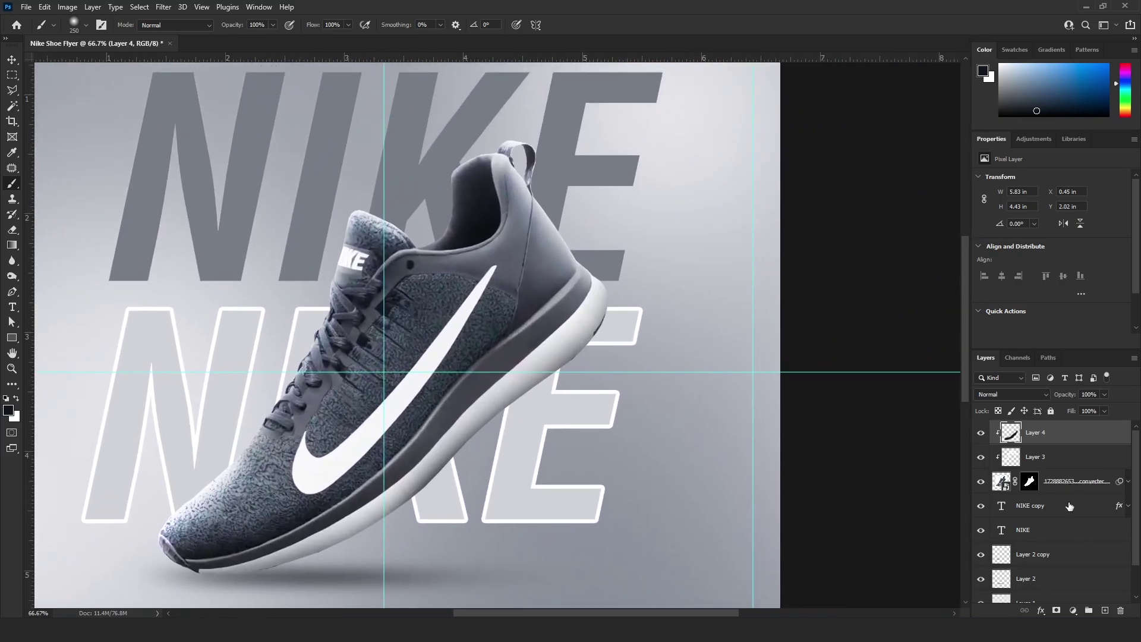
left_click(1066, 466)
left_click(1105, 610)
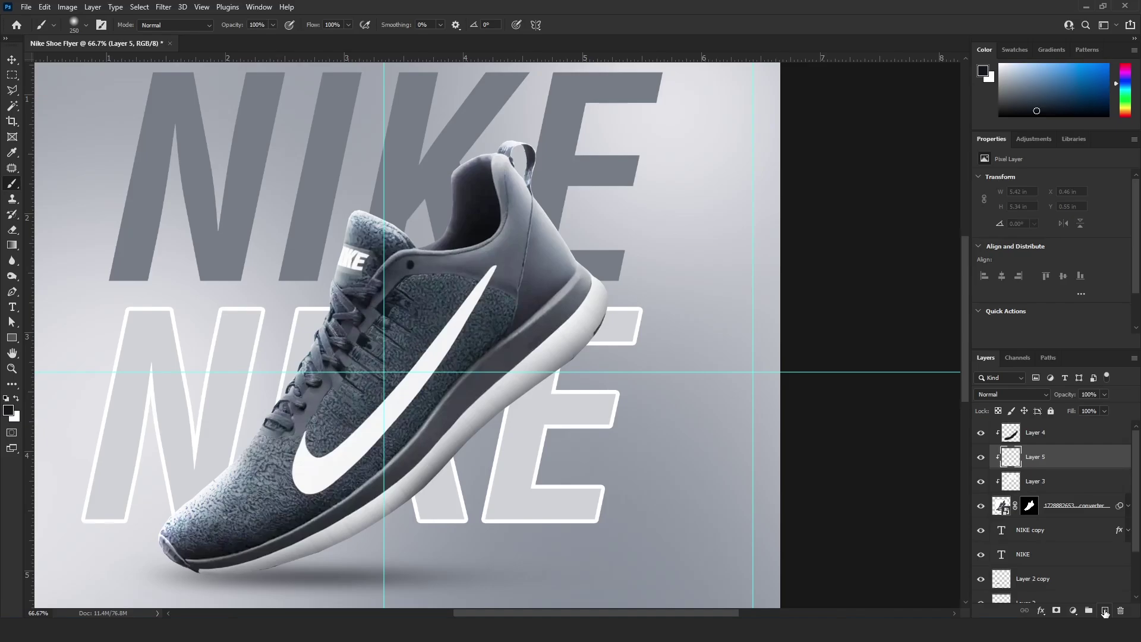
Sample the sole's light gray and paint over the dark mark at the heel on Layer 5 with an 80 px brush.
key("ctrl+plus")
key("i")
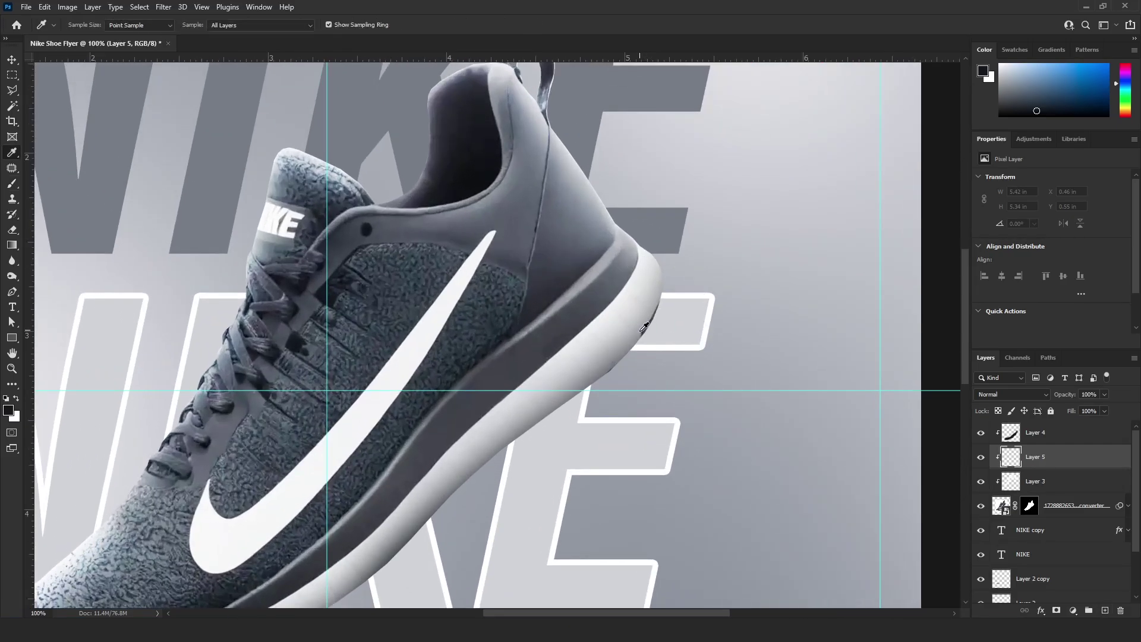
left_click(633, 336)
key("b")
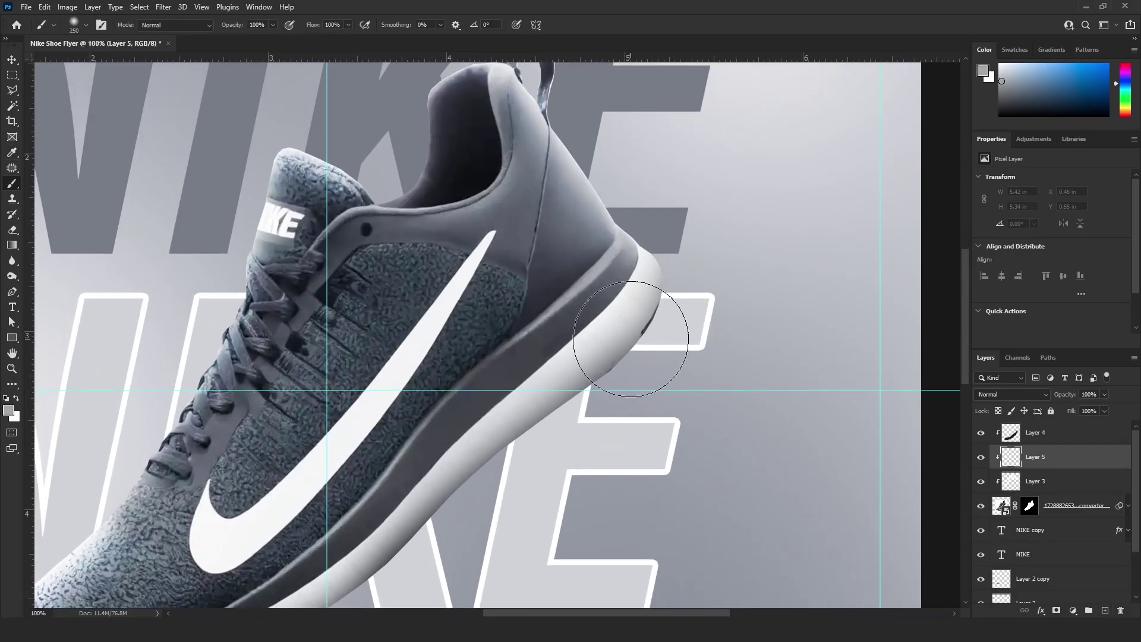
key("bracketleft")
key("bracketleft")
mouse_move(646, 341)
left_mouse_down()
mouse_move(670, 311)
mouse_move(660, 331)
mouse_move(685, 330)
left_mouse_up()
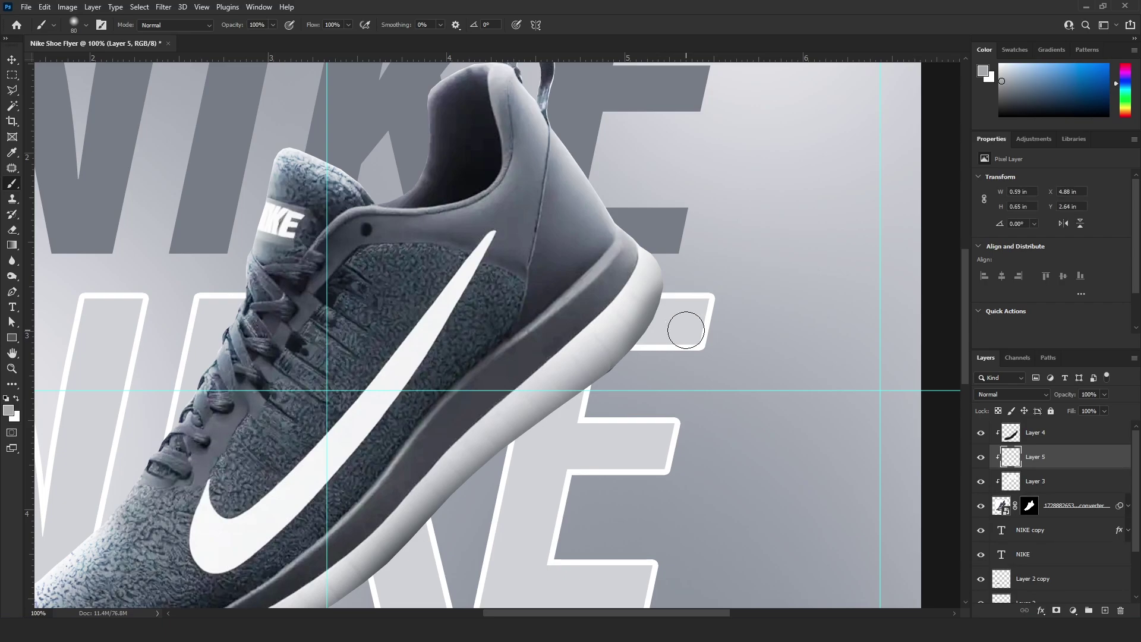
Apply a Color Overlay of #ededed to Layer 5.
right_click(1037, 457)
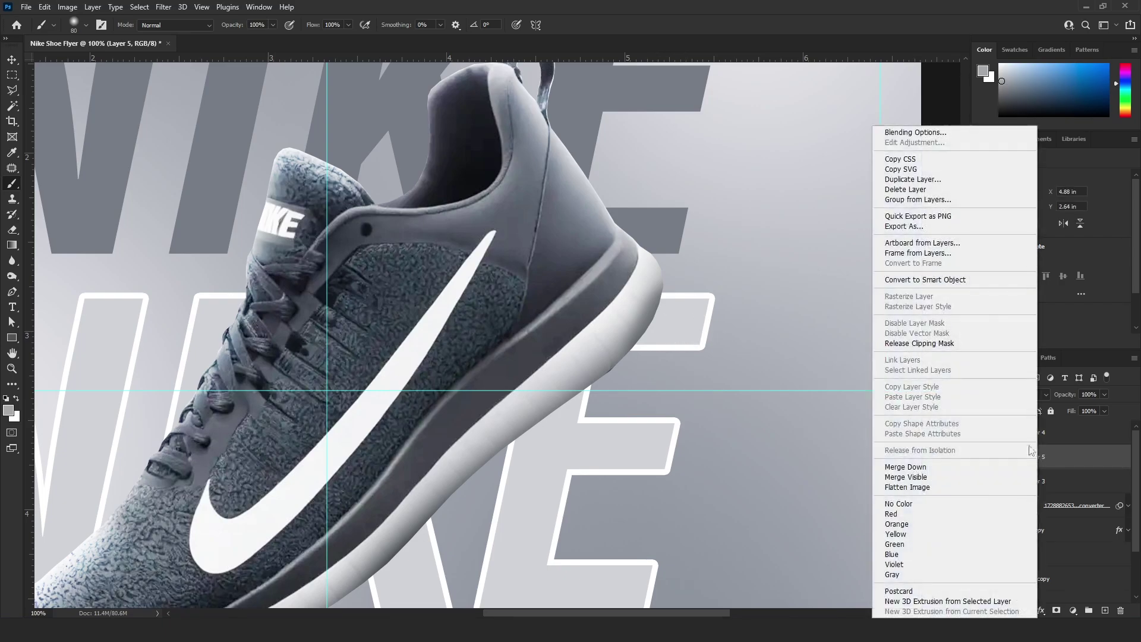
left_click(930, 132)
left_click(717, 268)
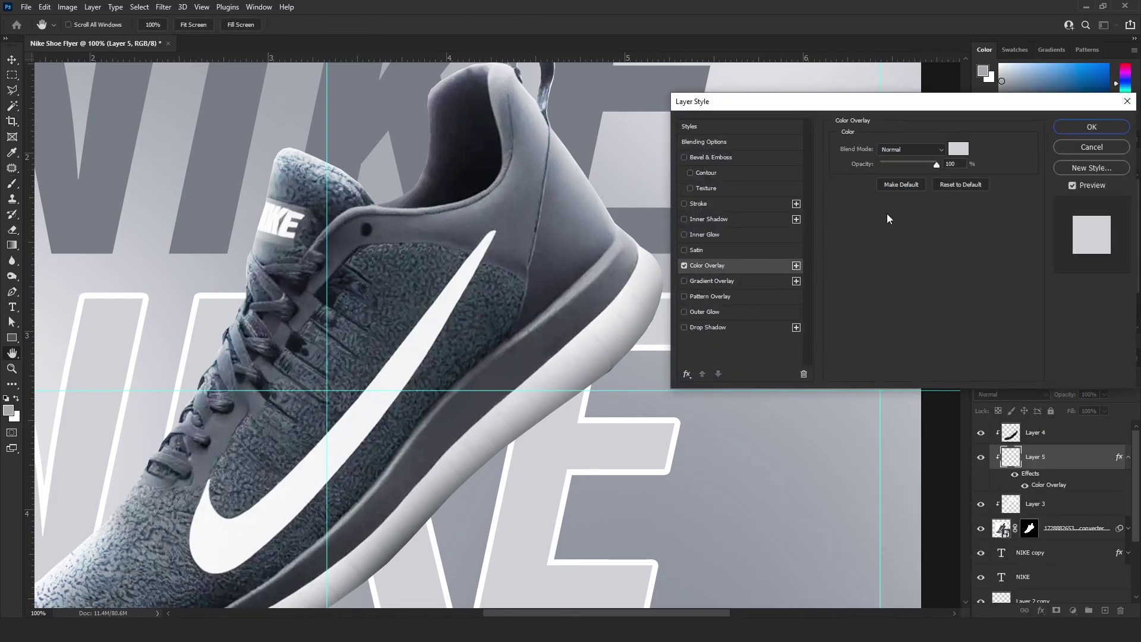
left_click(957, 150)
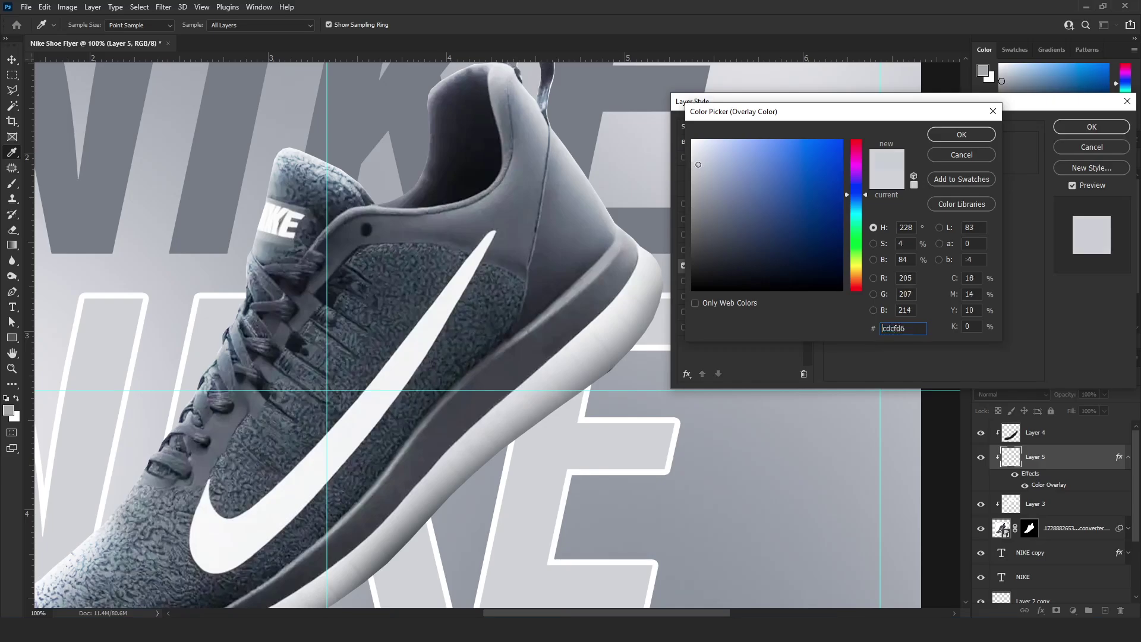
left_click(692, 162)
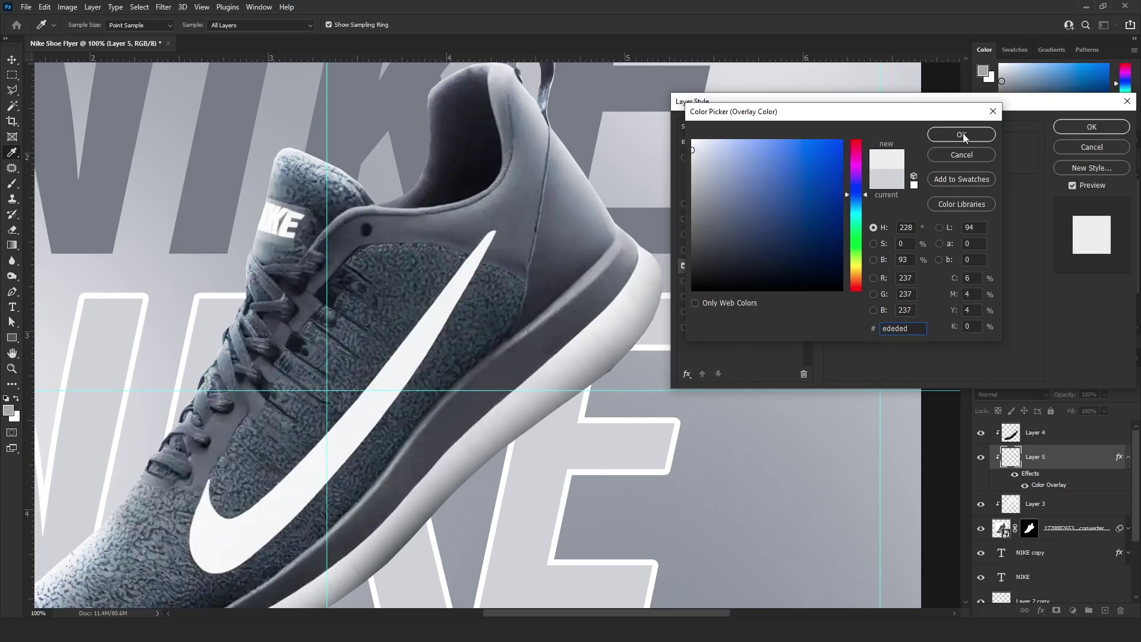
key("Return")
key("Return")
key("b")
key("v")
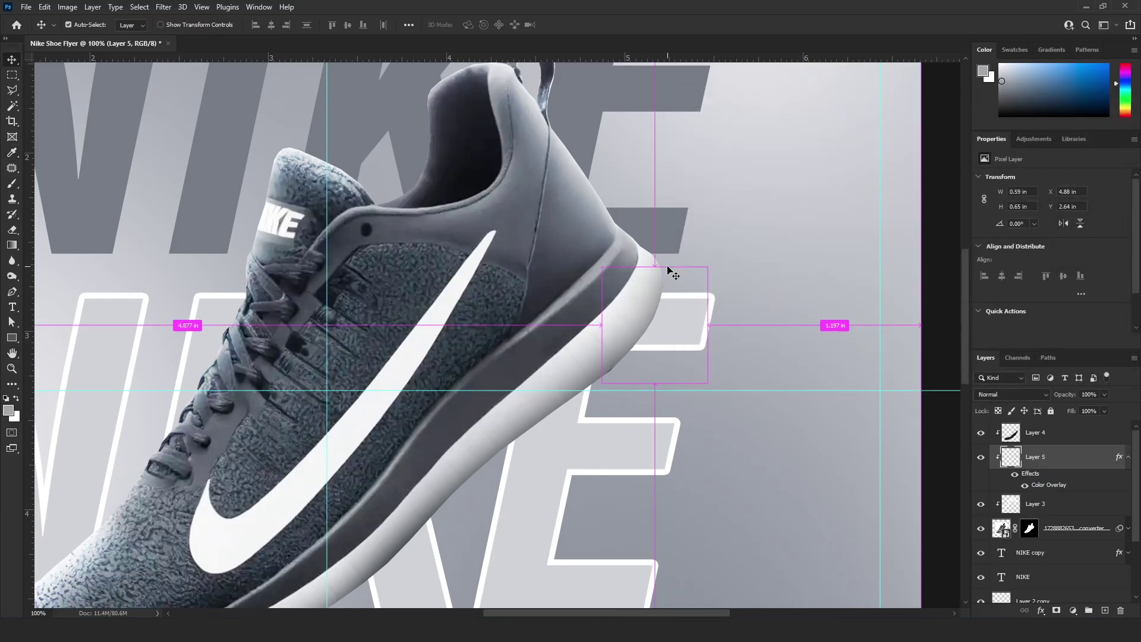
Compare the shoe with Layer 3 and Layer 4 hidden and shown, and reduce Layer 4's opacity to about 66%.
key("ctrl+minus")
key("ctrl+minus")
key("ctrl+minus")
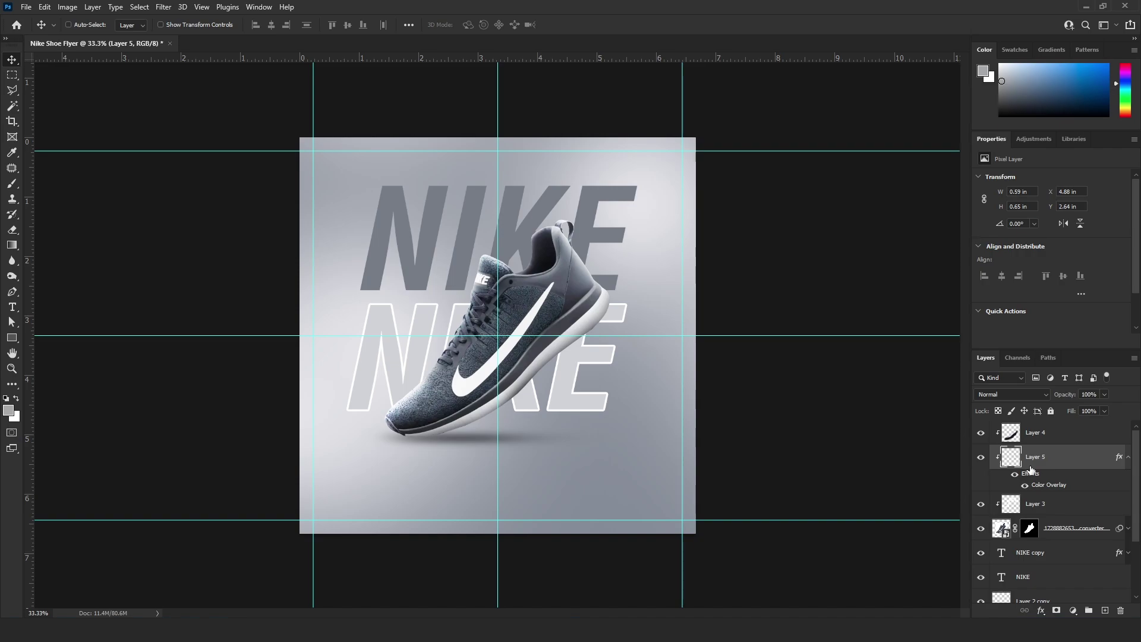
left_click(1026, 506)
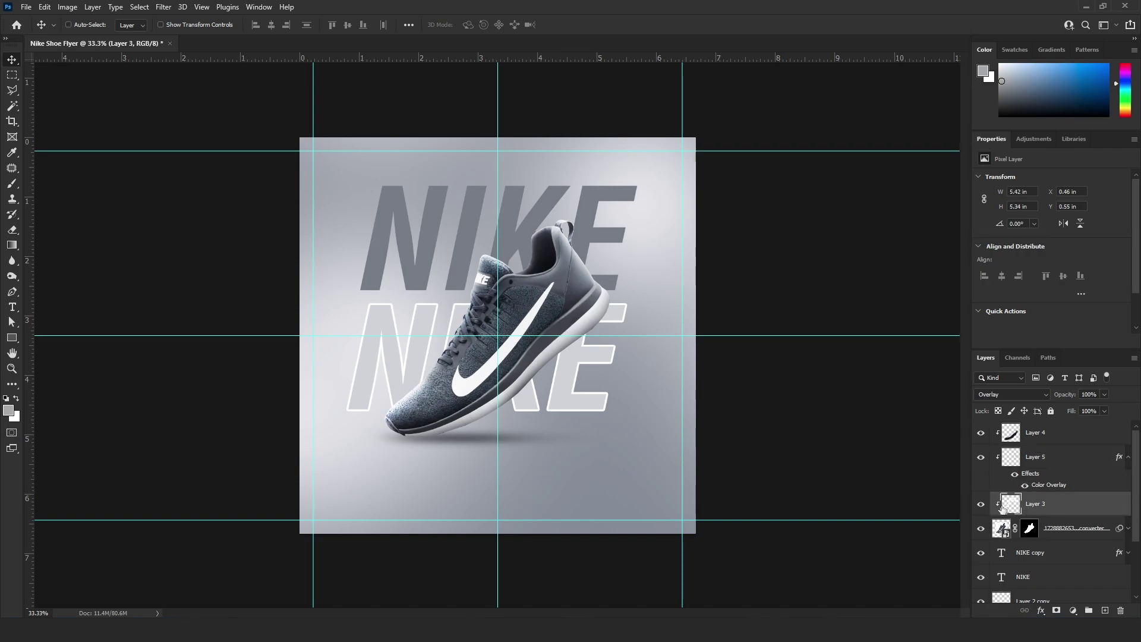
left_click(980, 504)
left_click(980, 504)
left_click(981, 434)
left_click(980, 434)
left_click(1061, 433)
left_click_drag(1090, 410, 1088, 410)
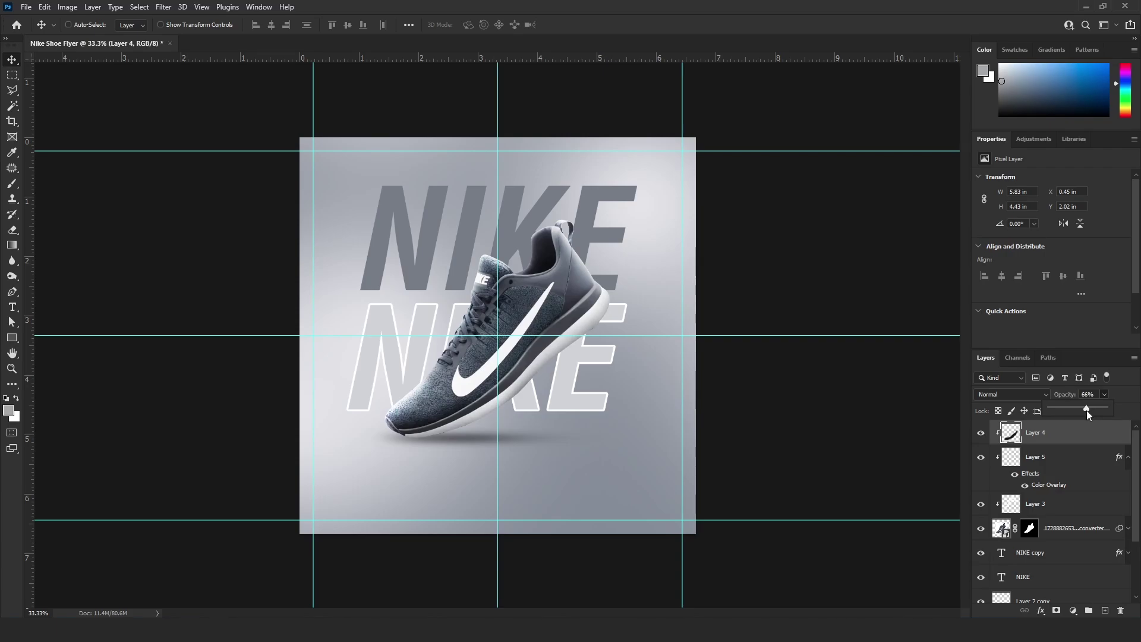
Sample a light gray from the background and brighten the upper-right area on Layer 1 with a 2000 px soft brush.
left_click(556, 445, "ctrl")
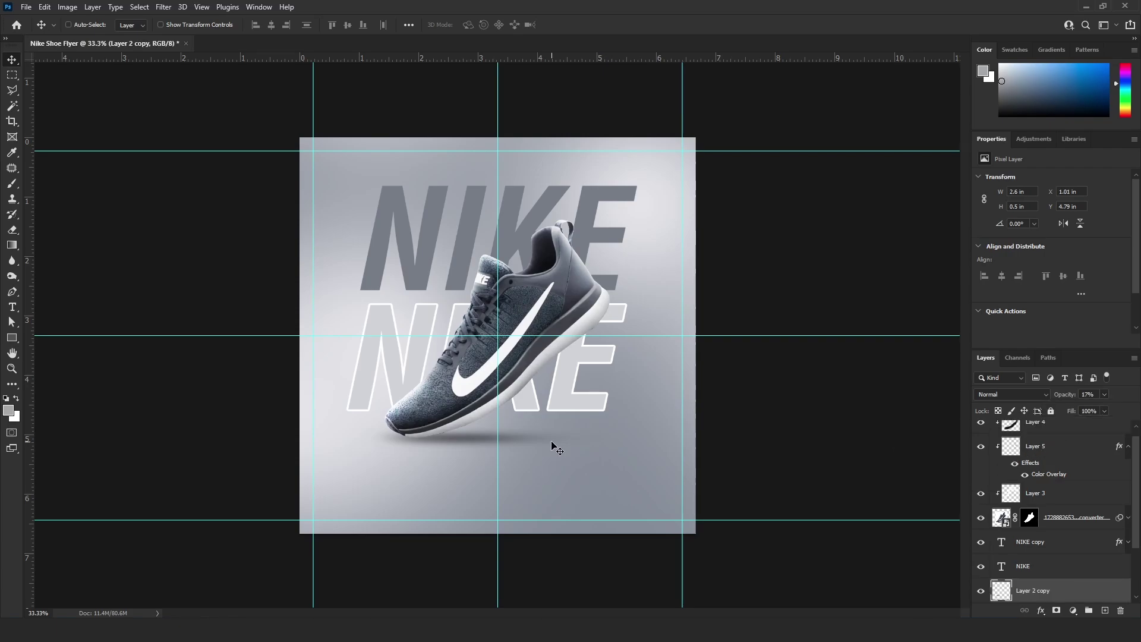
right_click(659, 222)
left_click(676, 231)
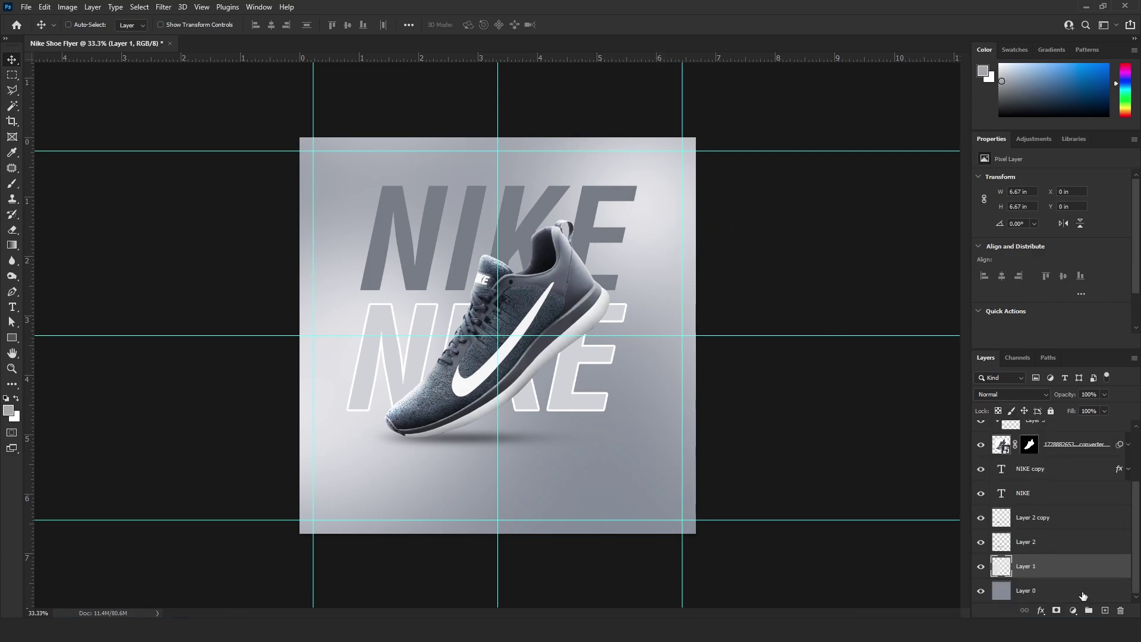
key("i")
left_click(647, 264)
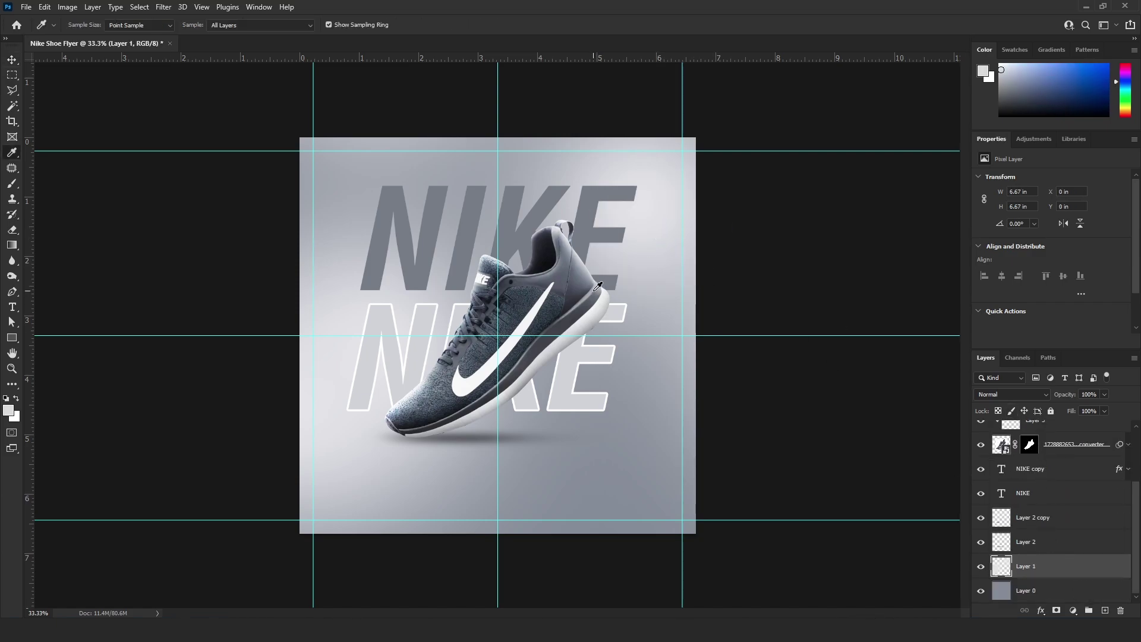
key("b")
right_click(567, 260)
key("Escape")
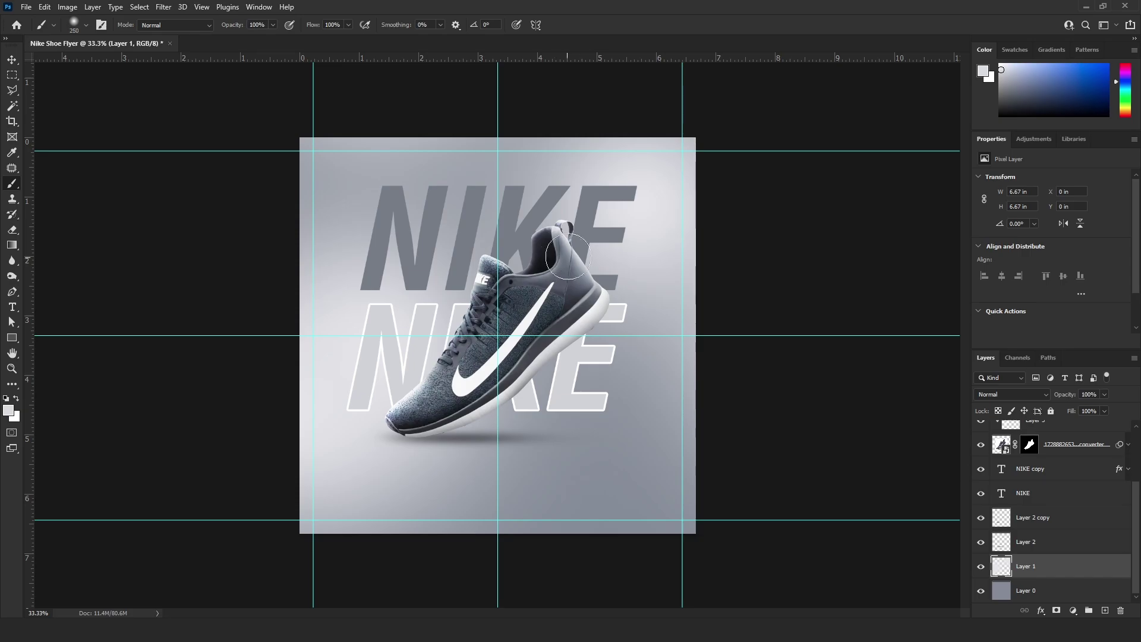
key("bracketright")
key("bracketright")
key("bracketright")
key("bracketright")
key("bracketright")
key("bracketright")
key("bracketright")
key("bracketright")
key("bracketright")
key("bracketright")
key("bracketright")
key("bracketright")
key("bracketright")
left_click(641, 232)
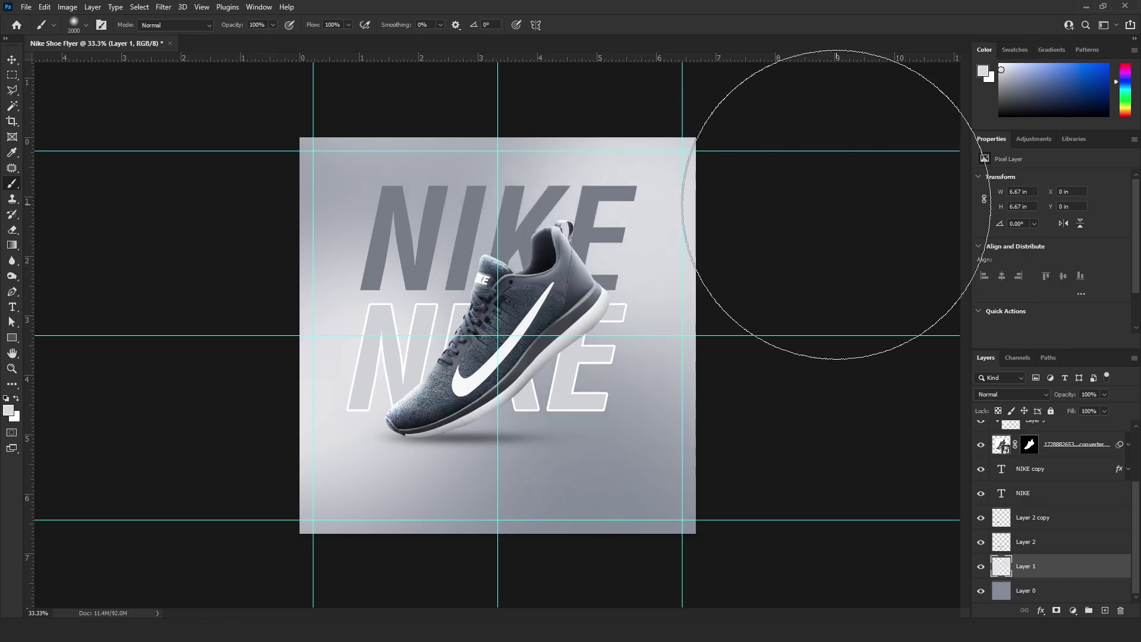
key("v")
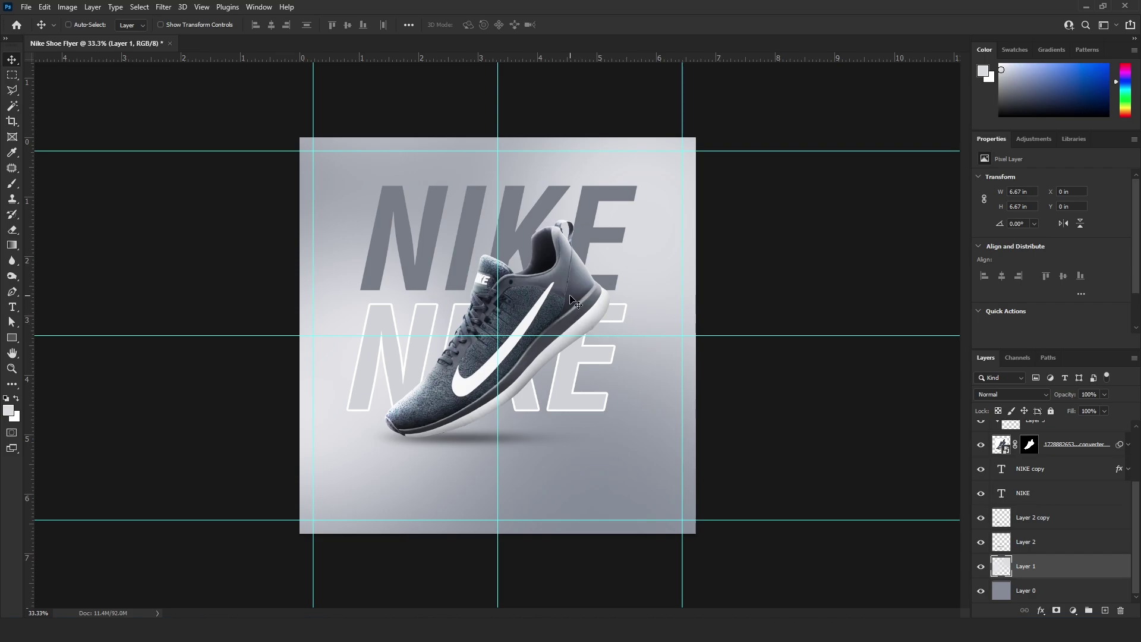
Lower the solid NIKE text to a Y position of 0.75 in, closer to the outlined NIKE.
right_click(537, 215)
left_click(539, 218)
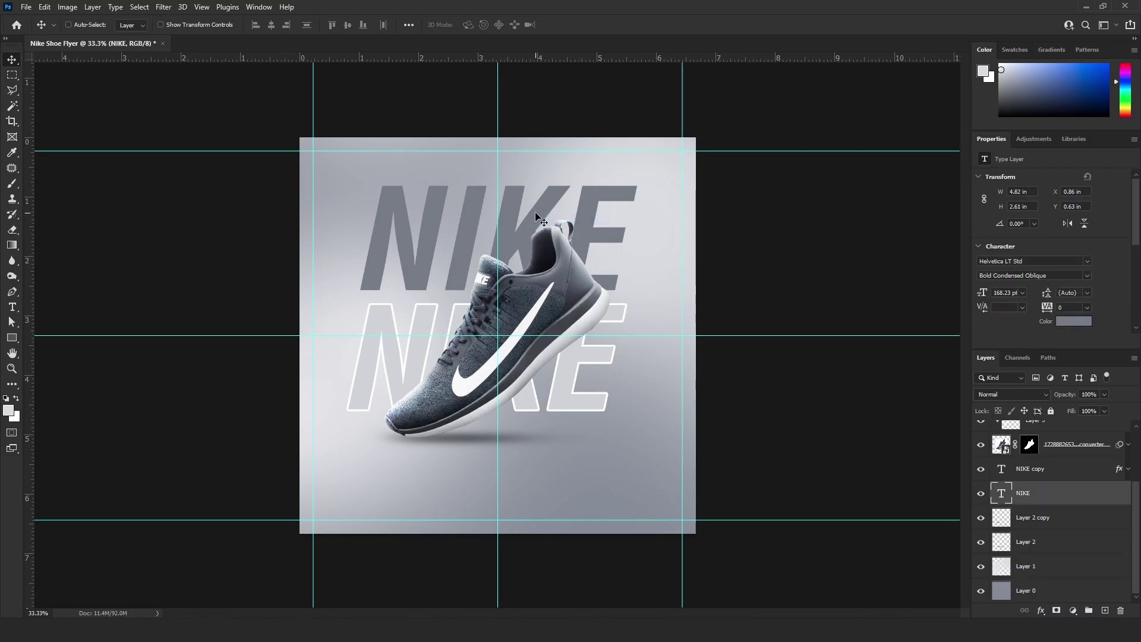
key("shift+Down")
key("shift+Down")
key("shift+Down")
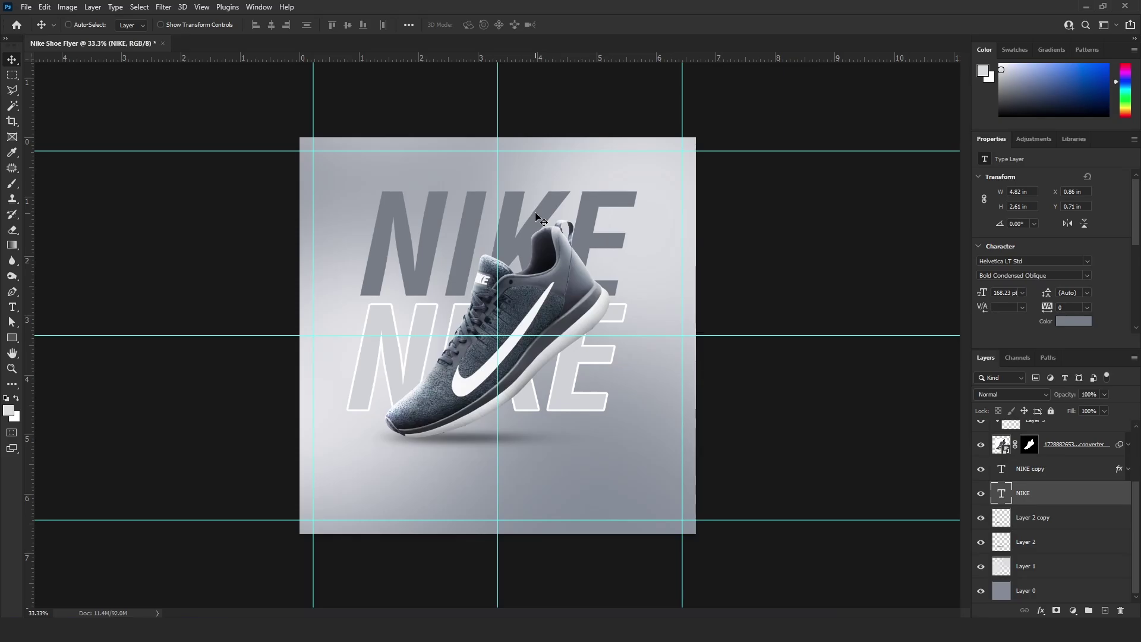
key("Down")
key("Down")
key("Down")
key("Down")
key("Down")
key("Down")
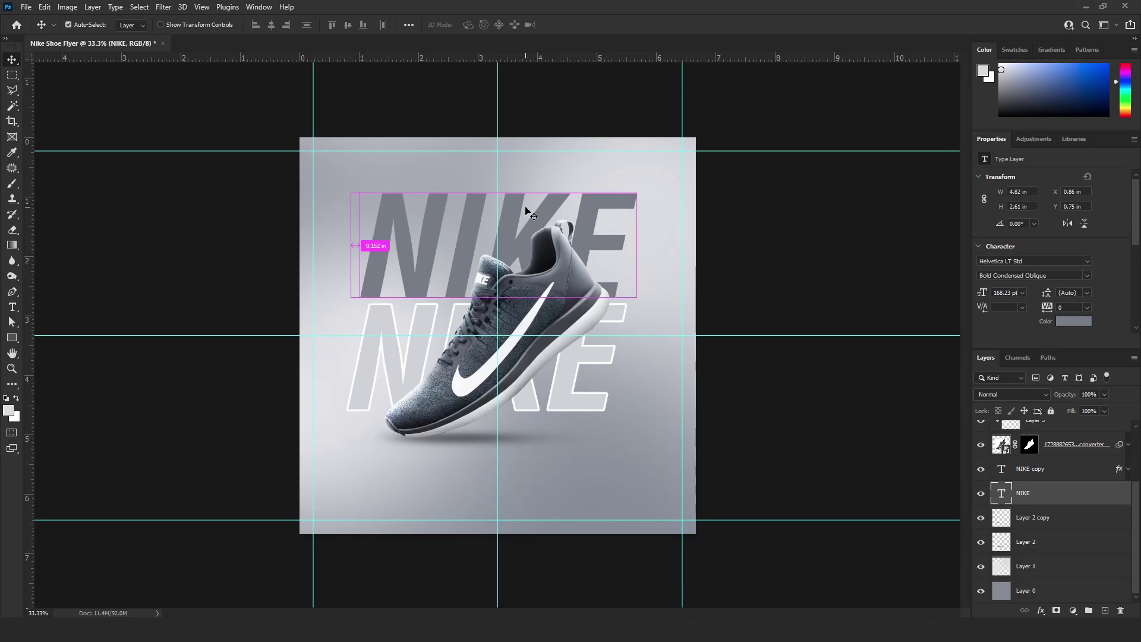
Add the text "NEW ARRIVAL" above the solid NIKE text.
key("ctrl+plus")
left_click_drag(425, 159, 474, 301)
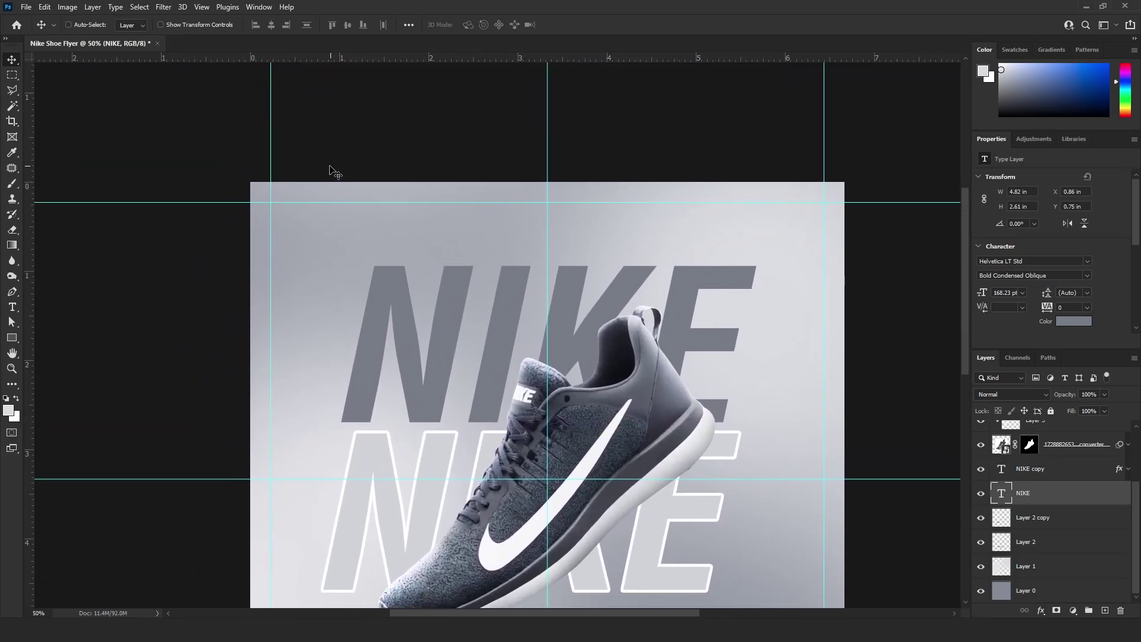
key("t")
left_click(320, 226)
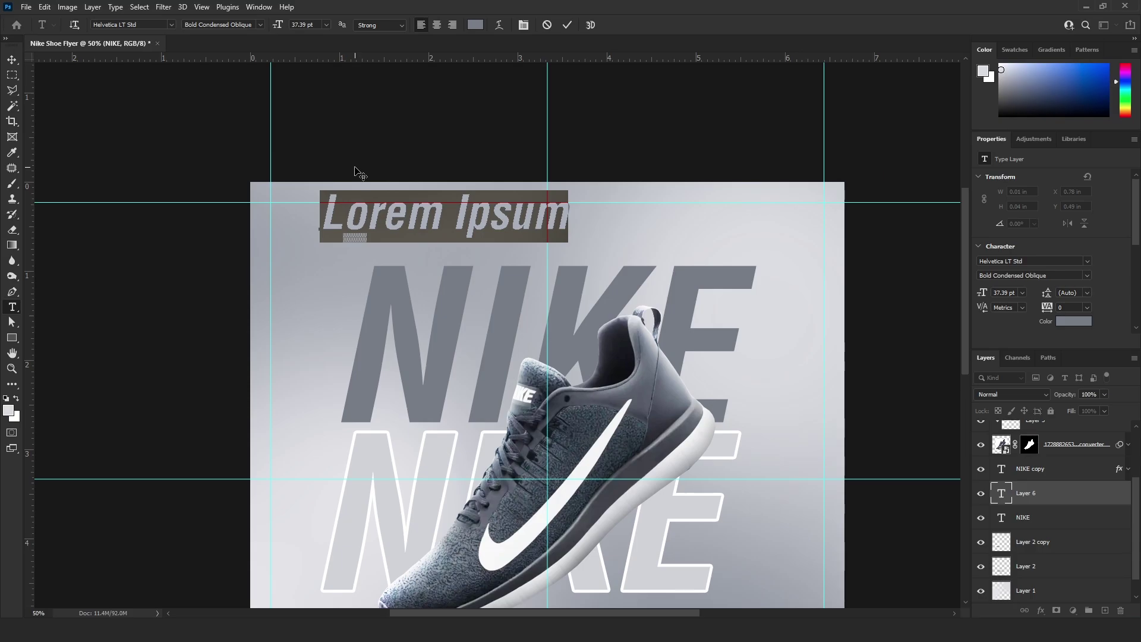
type("NEW ARRI")
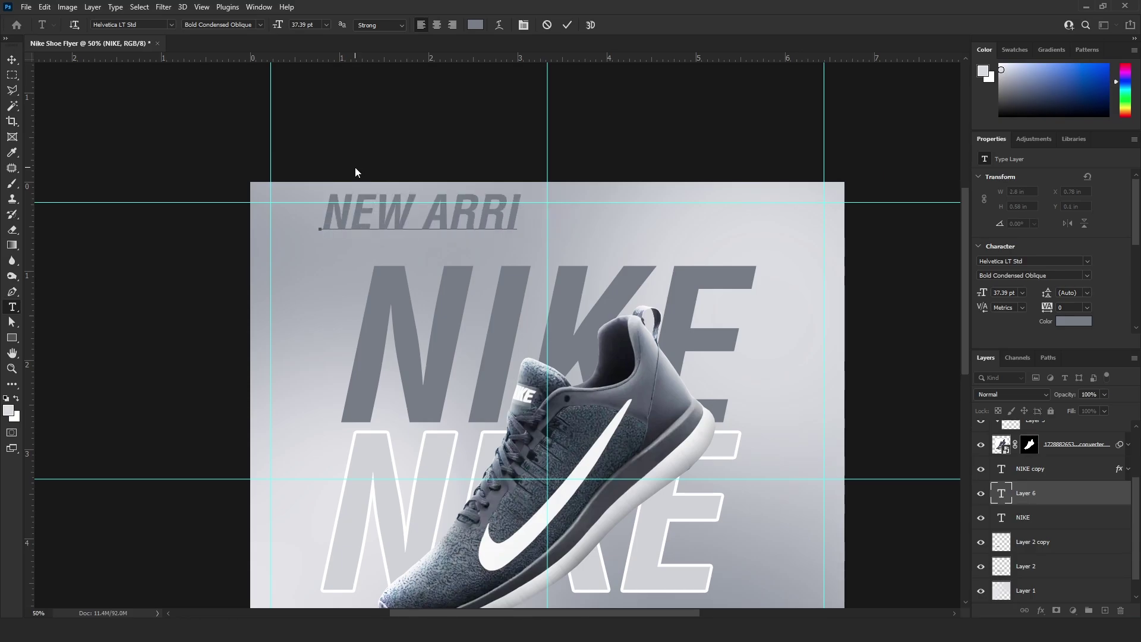
type("VAL")
key("ctrl+Return")
key("v")
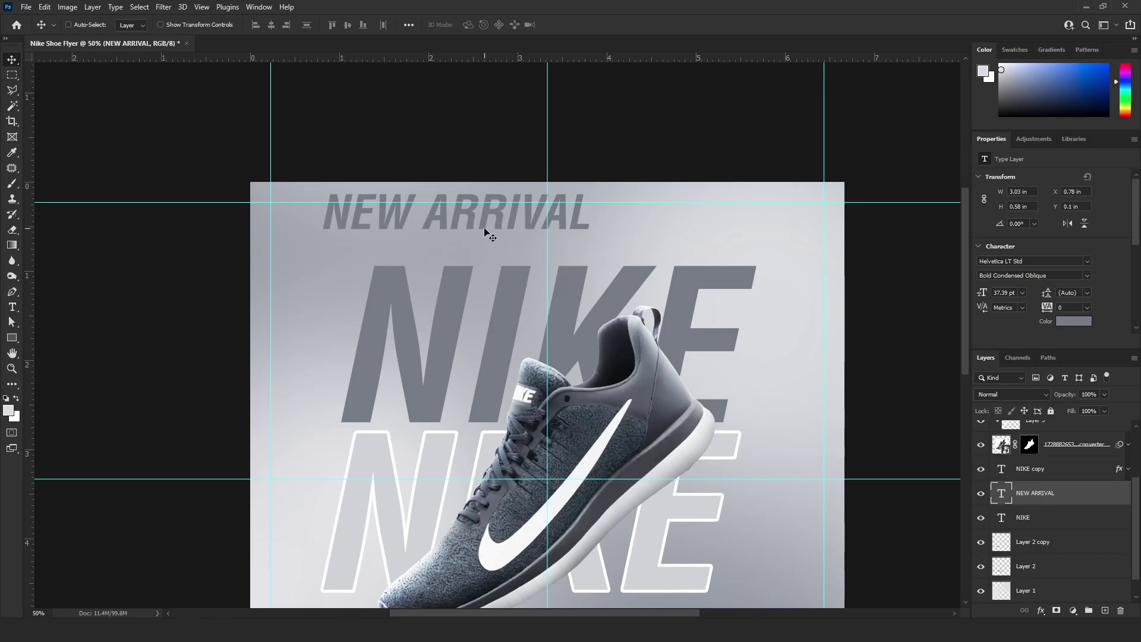
Move NEW ARRIVAL closer to the top of the solid NIKE text and color it black, #000000.
left_click_drag(483, 229, 530, 254)
left_click(1073, 321)
left_click(841, 289)
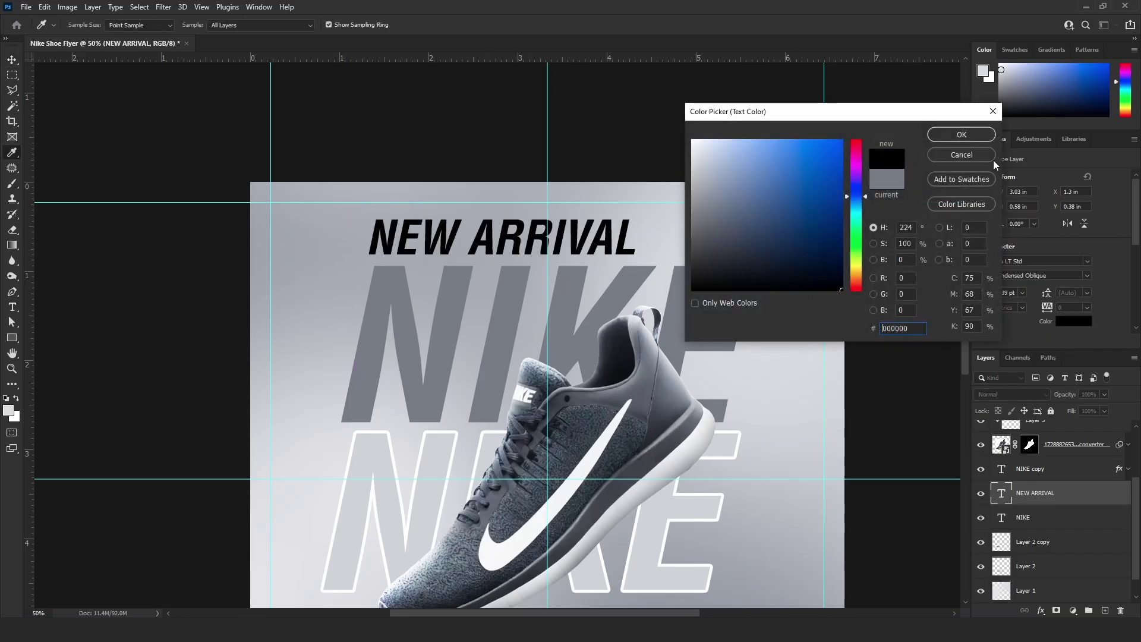
left_click(960, 135)
Scale NEW ARRIVAL down to about 70% and place it just above the first letters of the solid NIKE.
left_click_drag(599, 240, 562, 241)
key("ctrl+t")
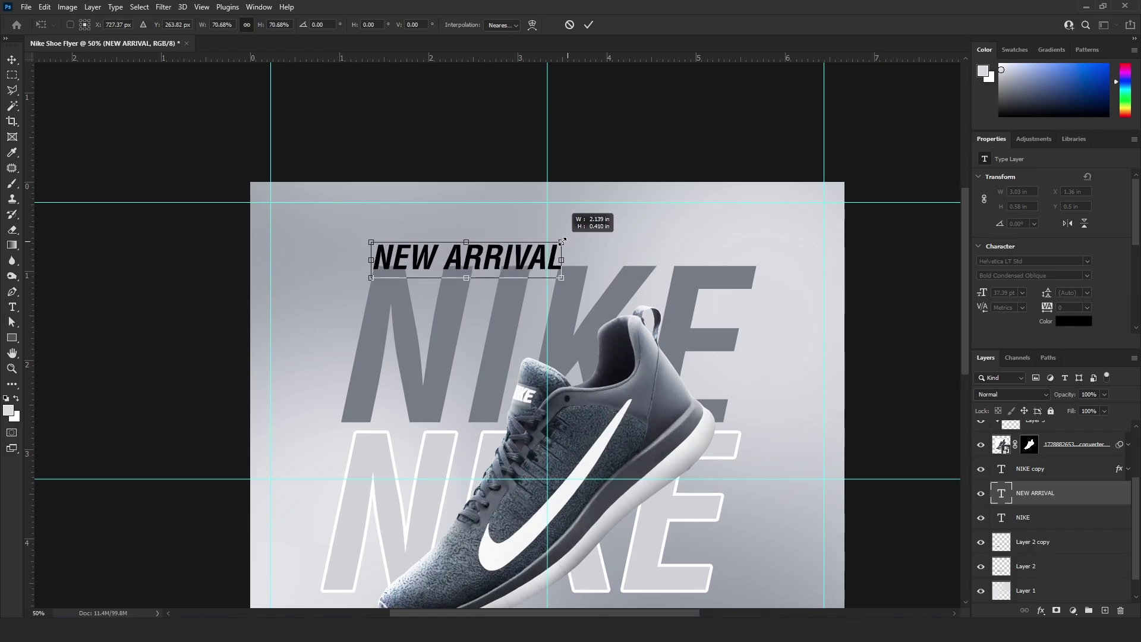
key("Return")
key("shift+Up")
key("shift+Up")
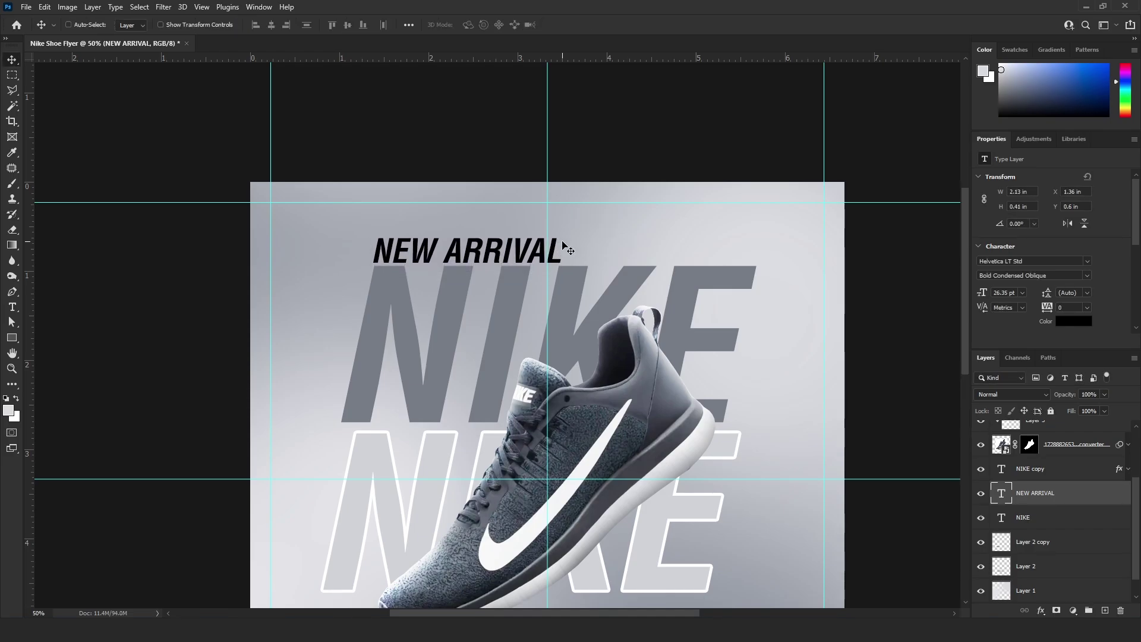
Change the NEW ARRIVAL font to Montserrat Bold Italic.
scroll(535, 261, "down", 3)
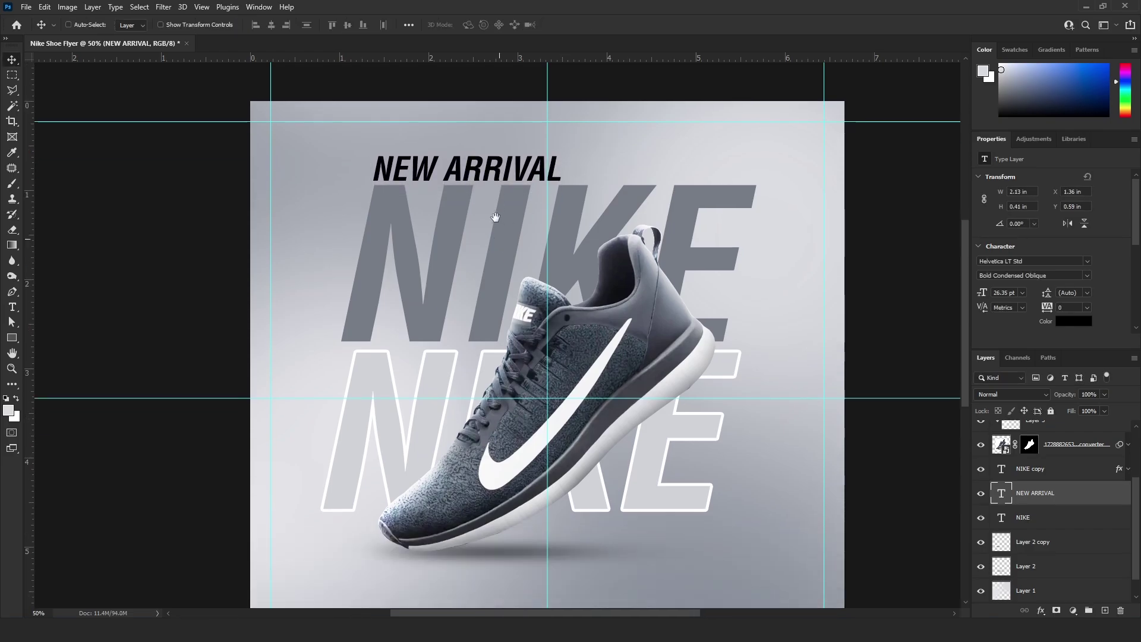
left_click_drag(490, 210, 463, 261)
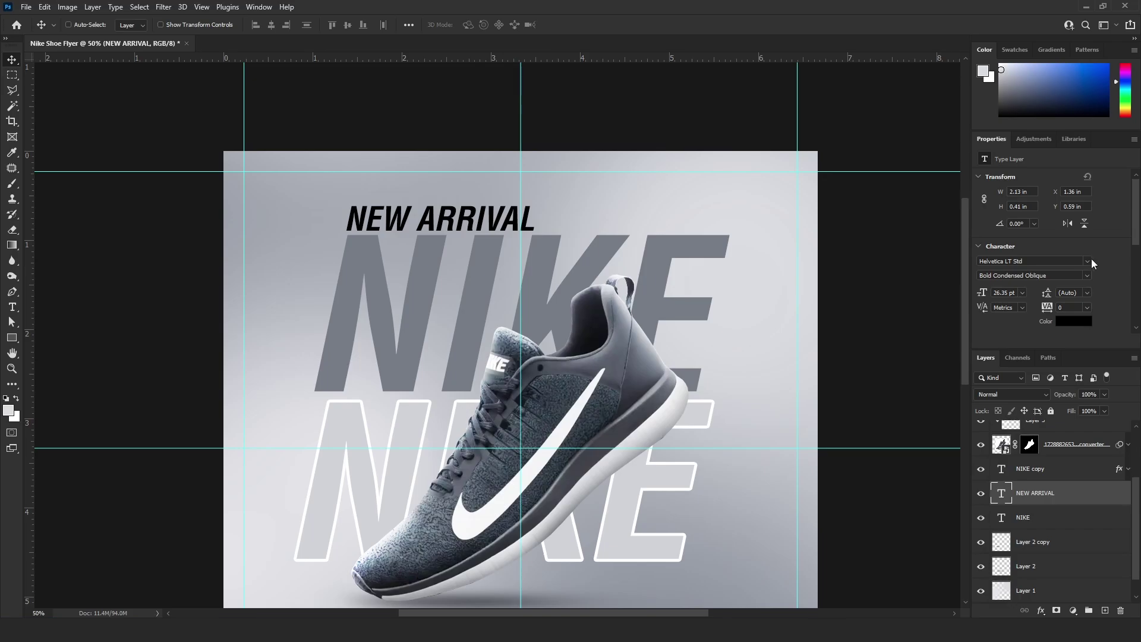
left_click(1039, 263)
type("mon")
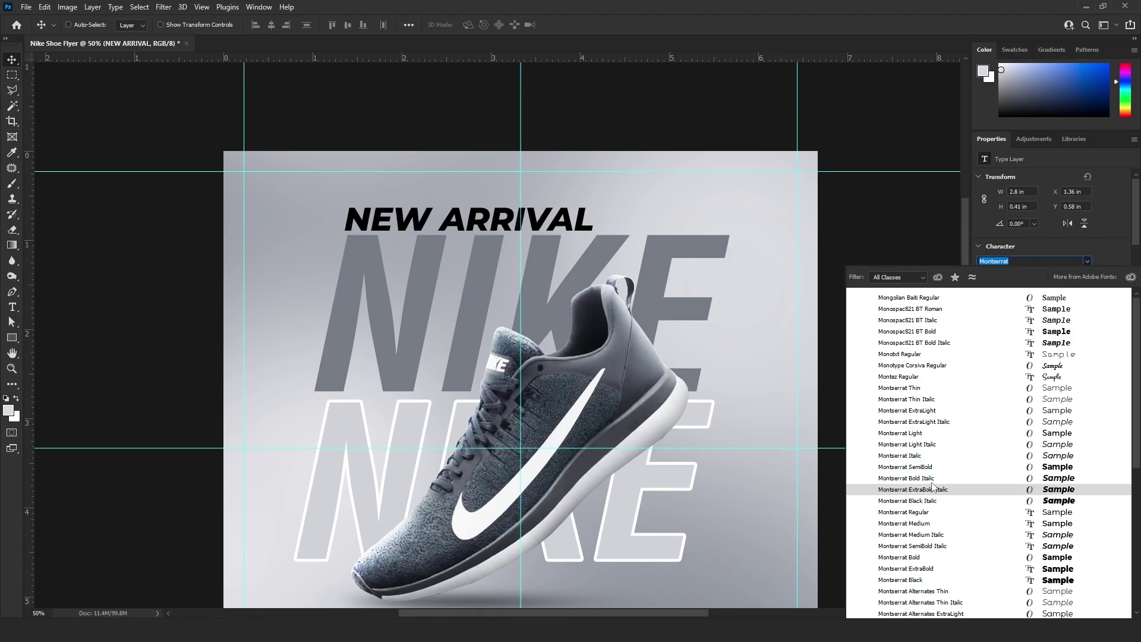
left_click(928, 478)
Scale the NEW ARRIVAL text down to about 2.2 in wide, keeping its lower-left corner in place.
key("ctrl")
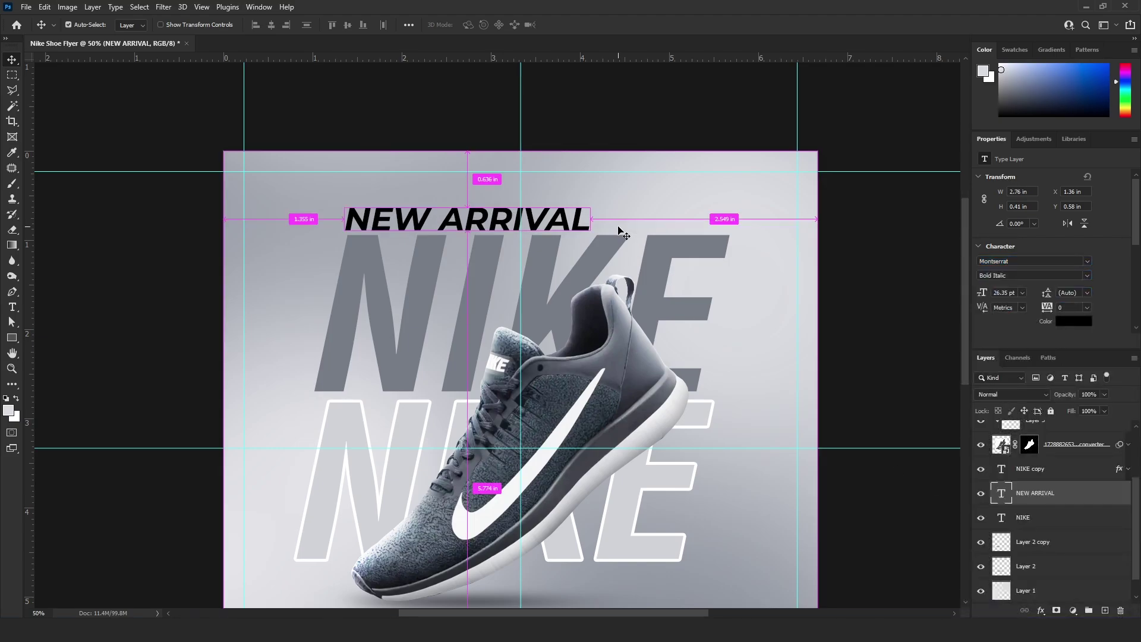
key("ctrl+t")
left_click_drag(595, 204, 540, 211)
key("Return")
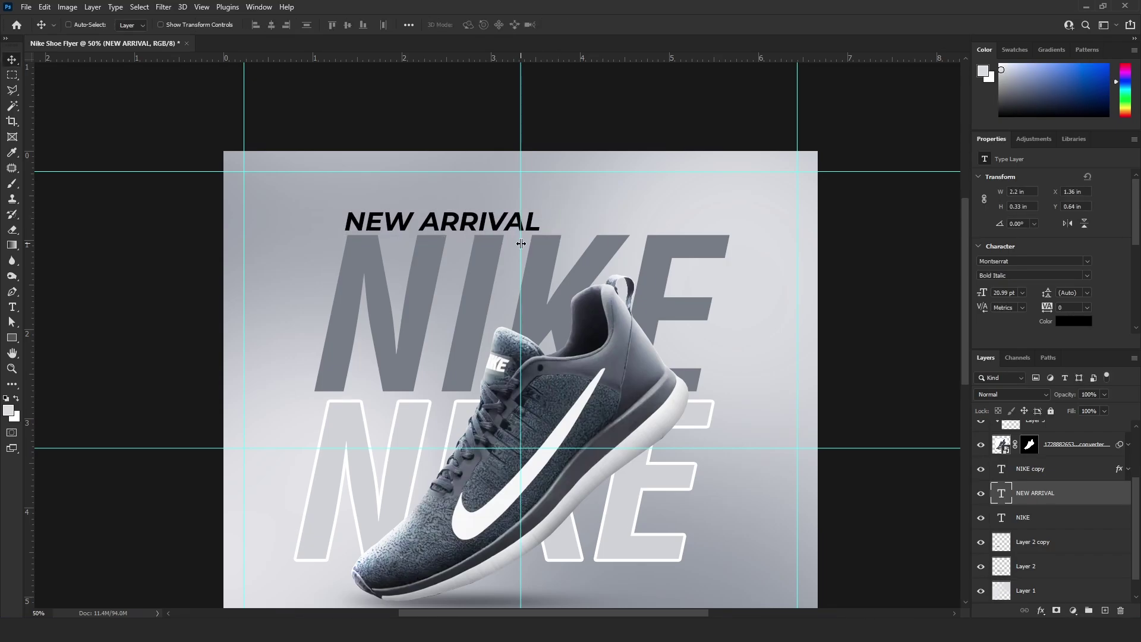
Duplicate the NEW ARRIVAL text above the original and change the copy's wording to "ULTIMATE RUNING SHOES".
key("ctrl+plus")
left_click_drag(458, 229, 431, 212)
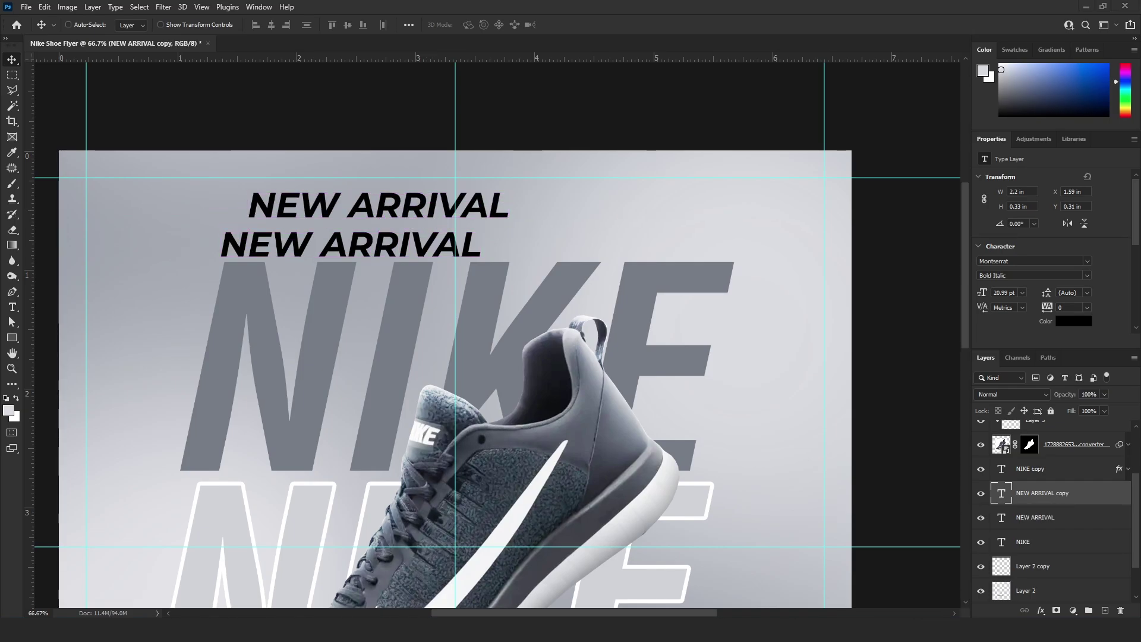
double_click(401, 205)
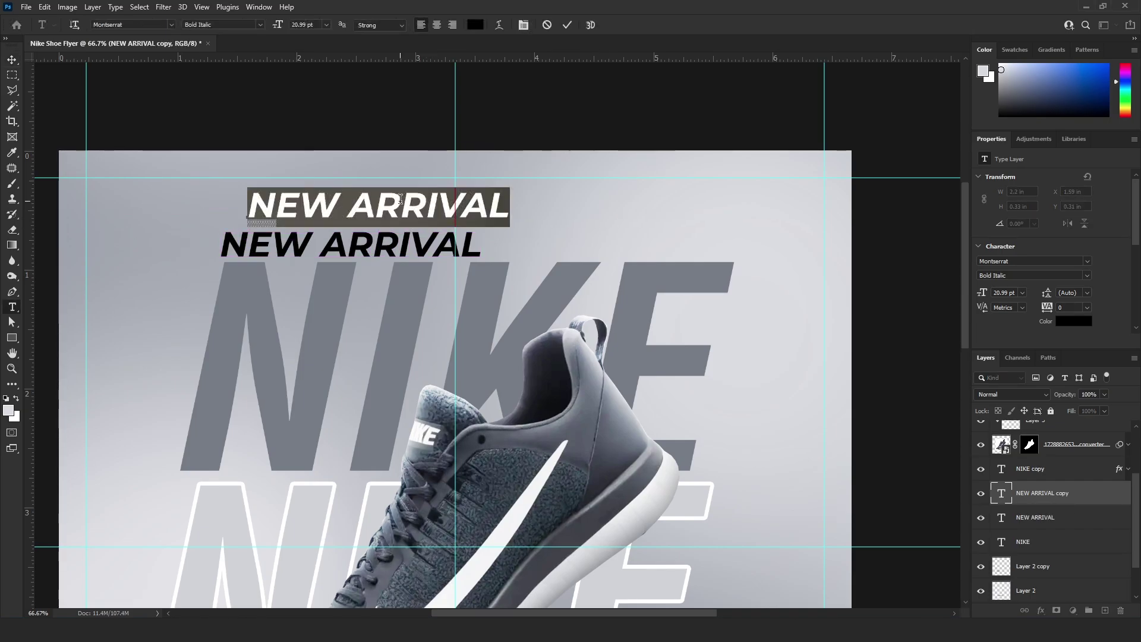
type("ULTIM")
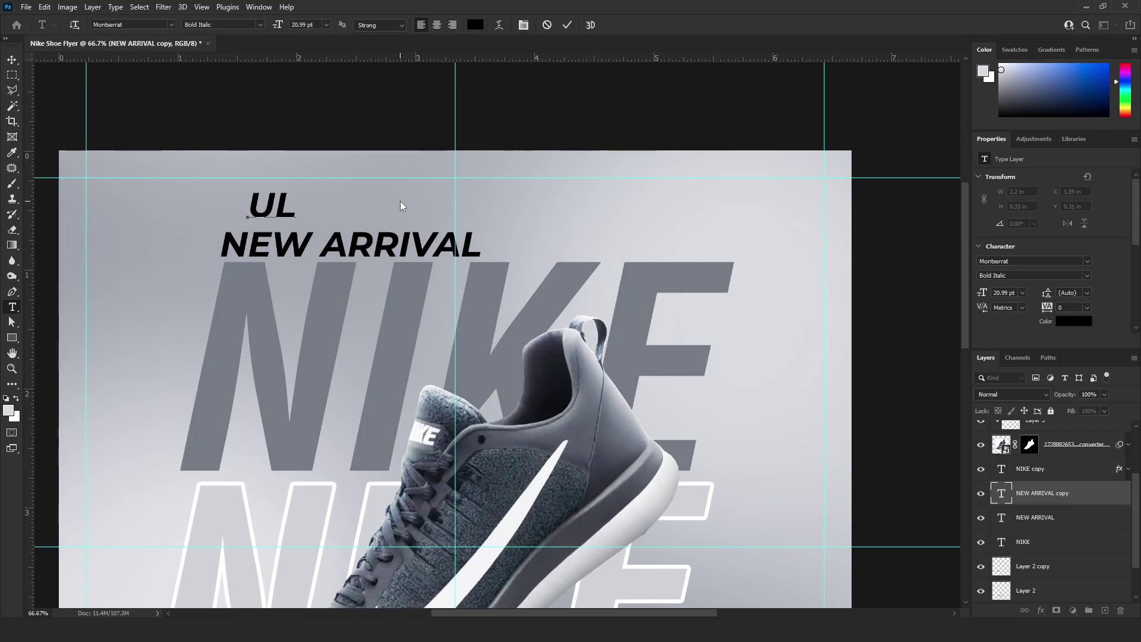
type("ATE")
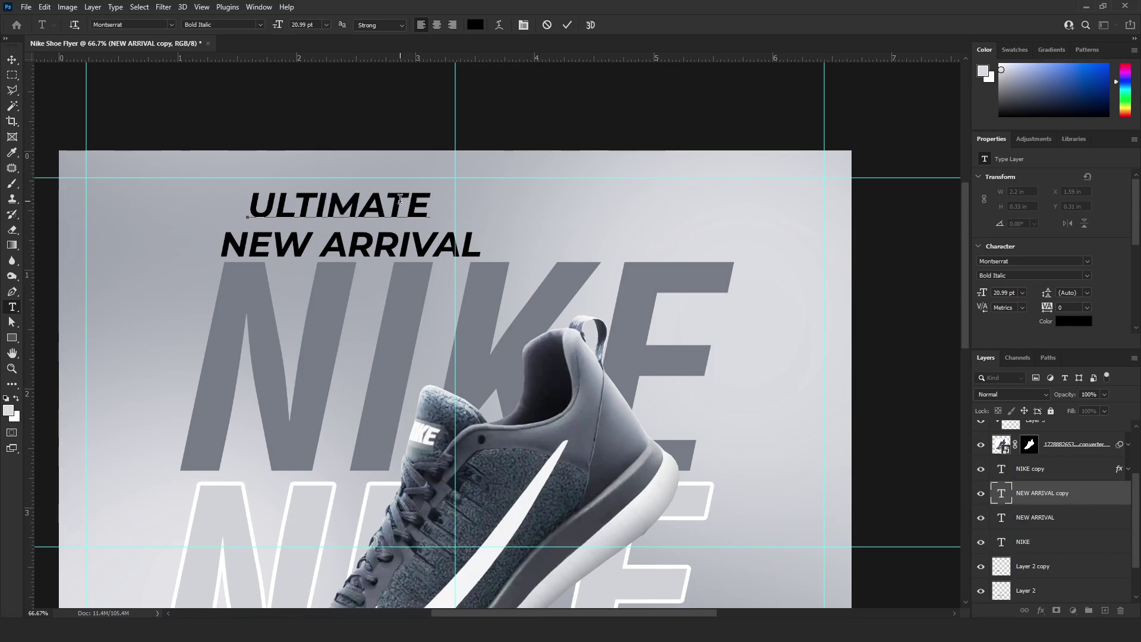
type(" RU")
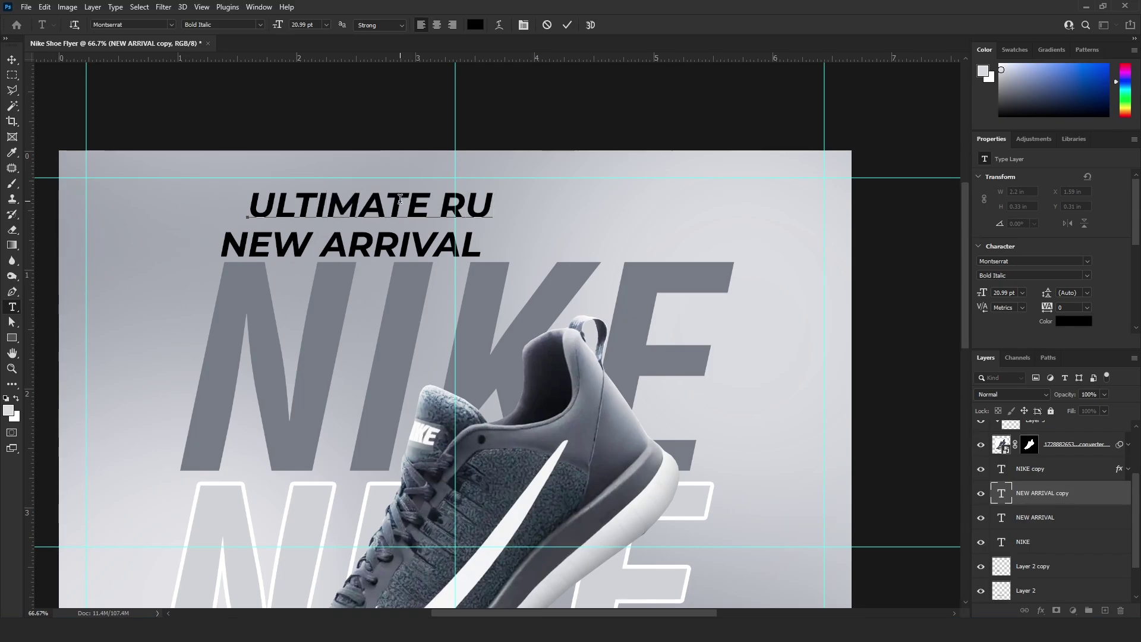
type("NING")
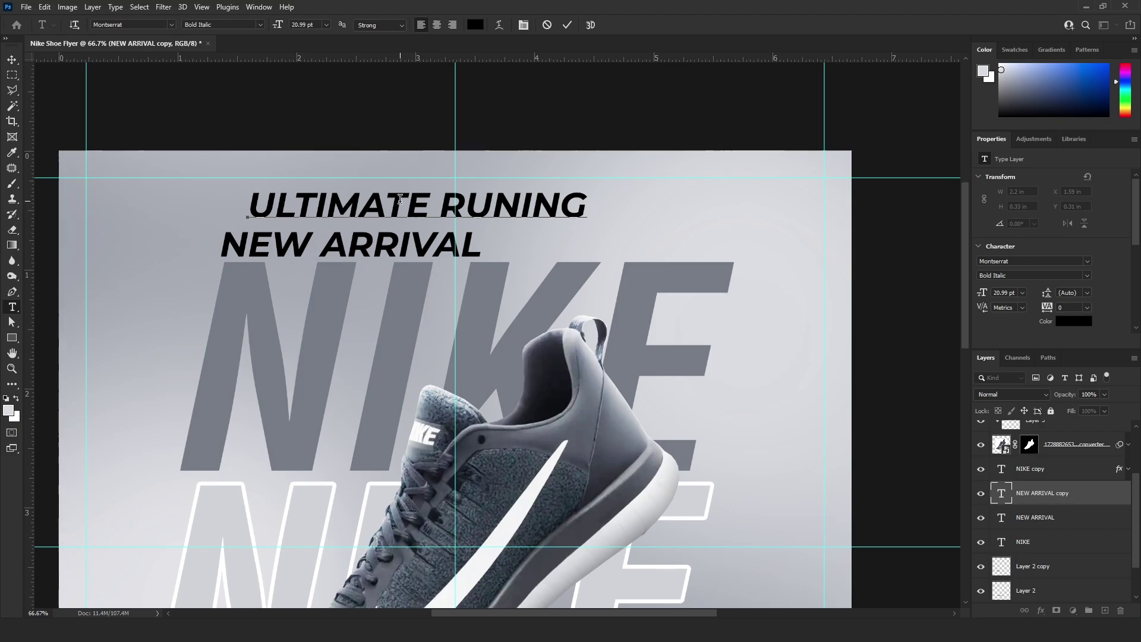
type(" SHO")
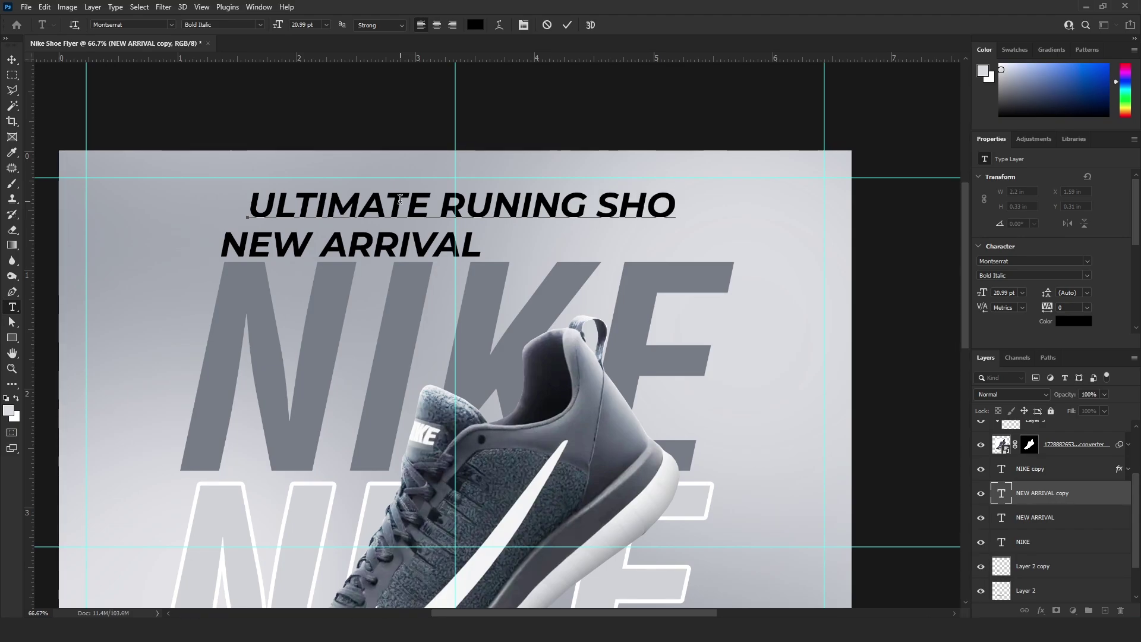
type("ES")
key("ctrl+Return")
Scale ULTIMATE RUNING SHOES down to about 2.1 in wide and place it directly beside NEW ARRIVAL, above the solid NIKE.
key("ctrl+t")
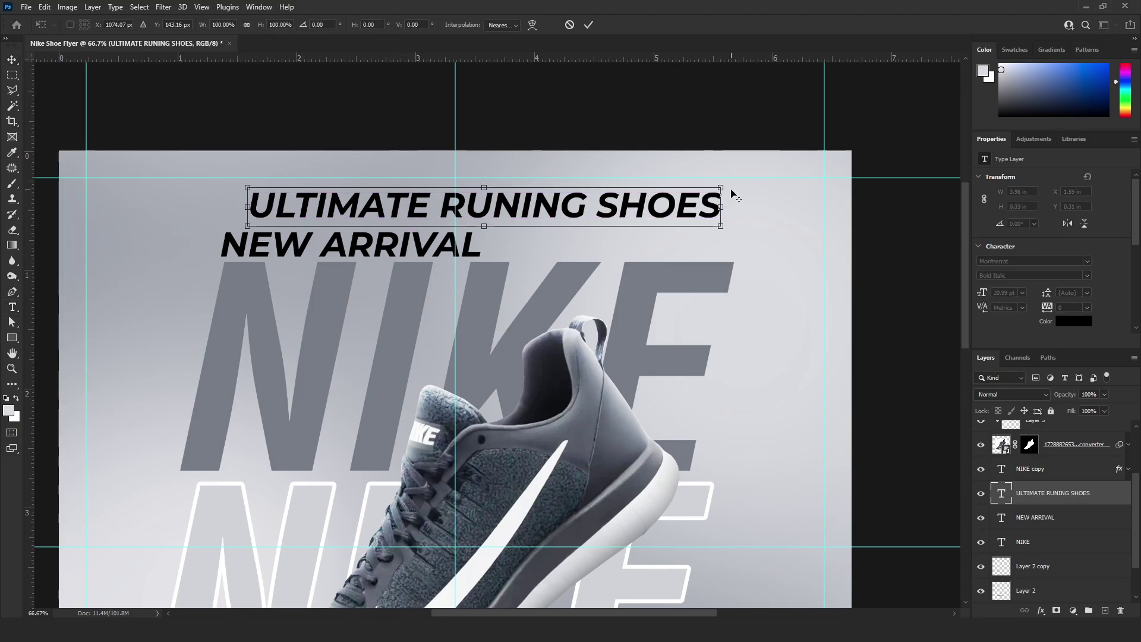
left_click_drag(730, 193, 703, 256)
key("Return")
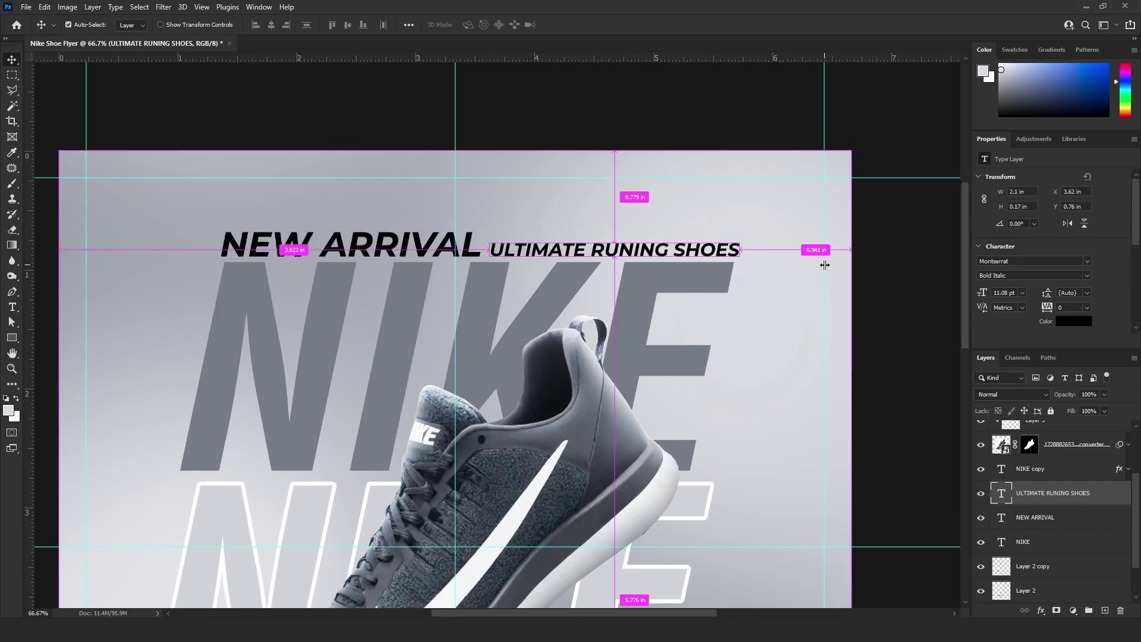
key("ctrl+minus")
key("ctrl+minus")
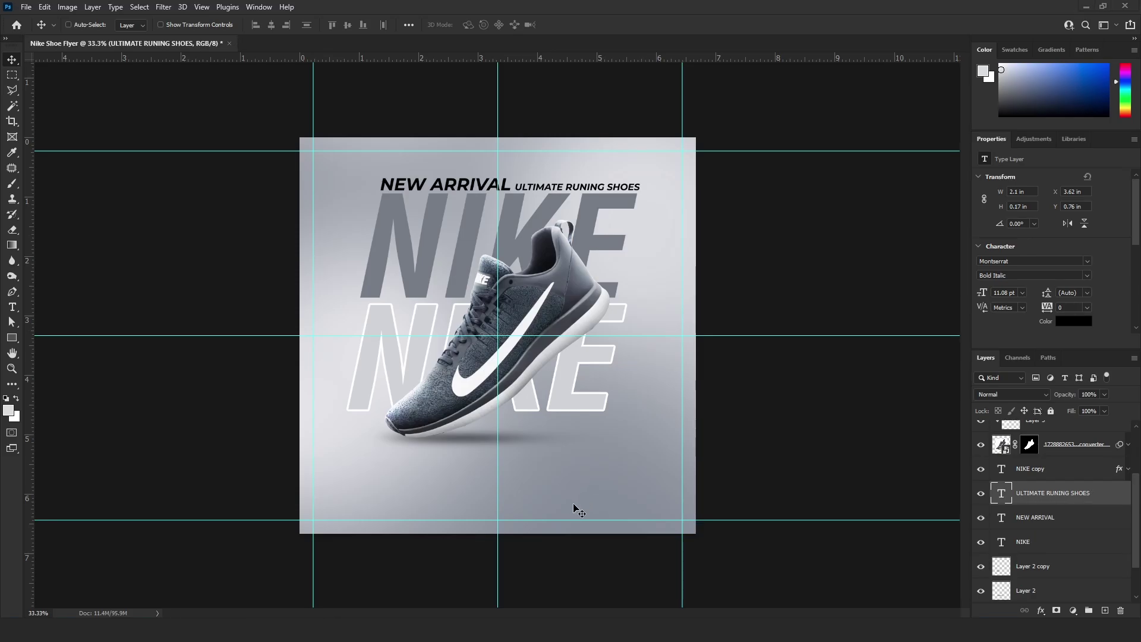
key("ctrl+plus")
key("ctrl+plus")
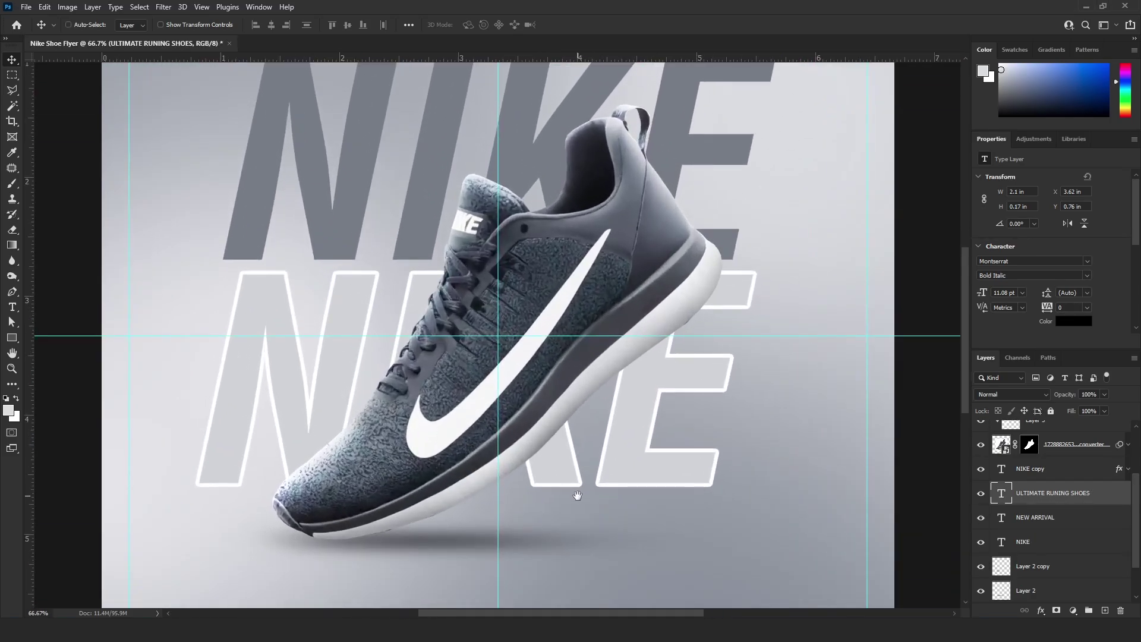
Draw a rectangle about 1.18 by 0.3 in resting on the flyer's bottom guide near the center and round its corners to 45 px.
scroll(565, 324, "down", 5)
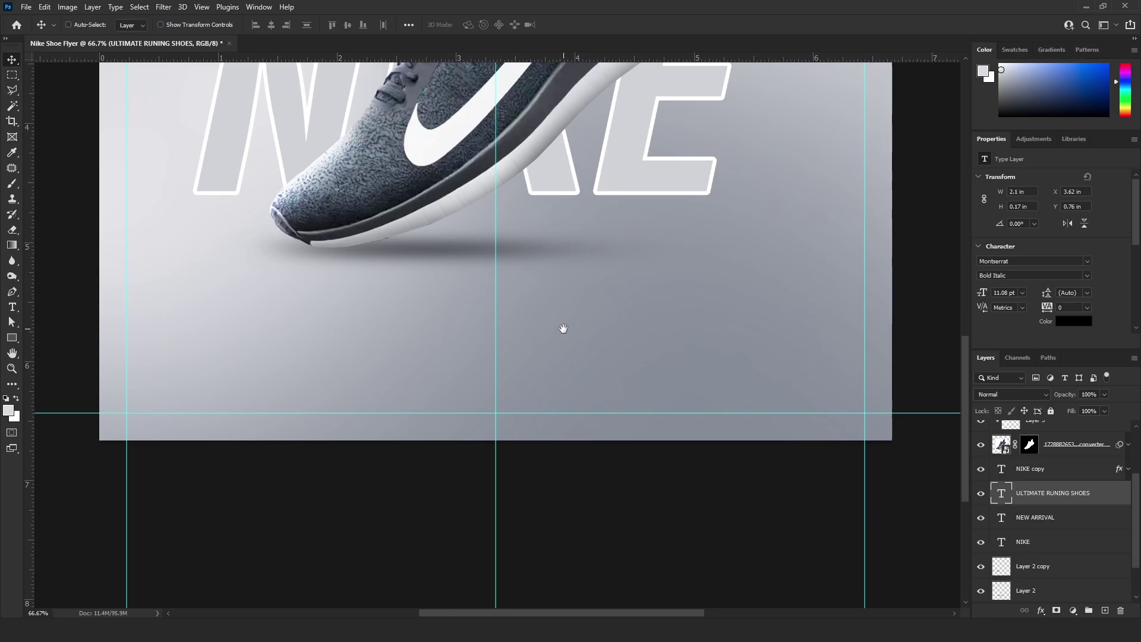
left_click(20, 337)
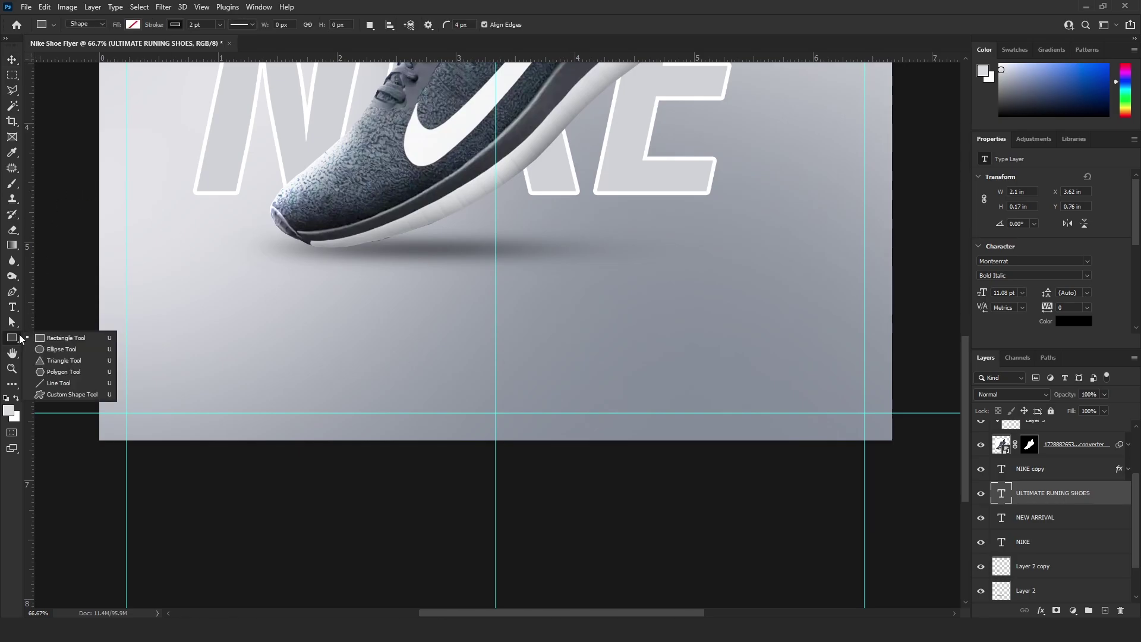
left_click(54, 337)
left_click_drag(426, 378, 567, 413)
key("ctrl+plus")
key("ctrl+plus")
left_click_drag(628, 451, 602, 326)
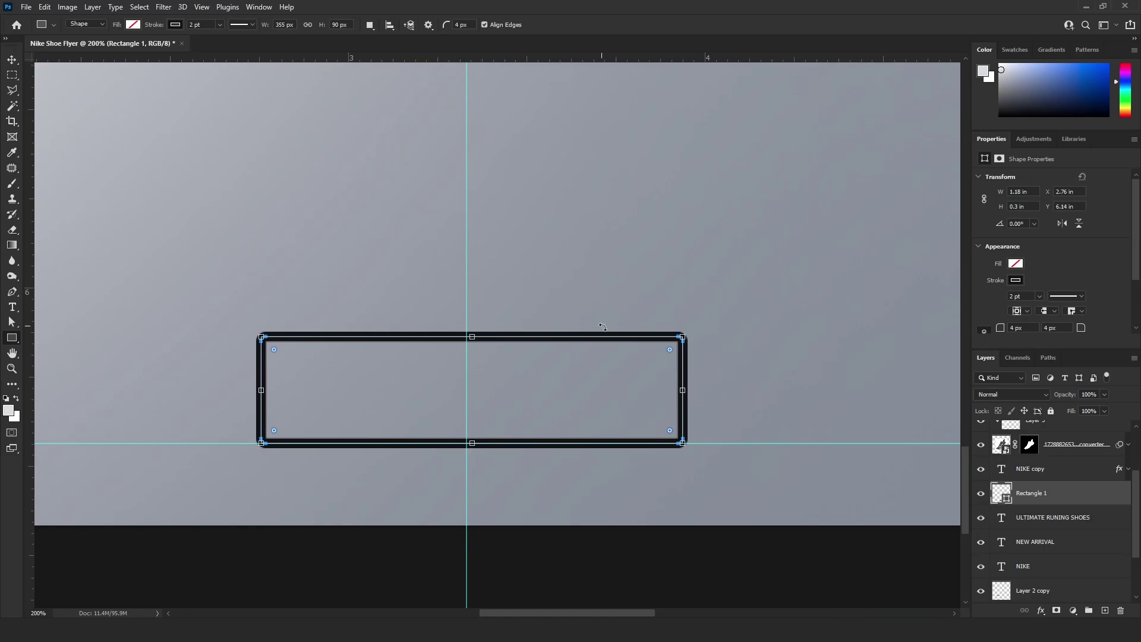
left_click_drag(668, 354, 580, 392)
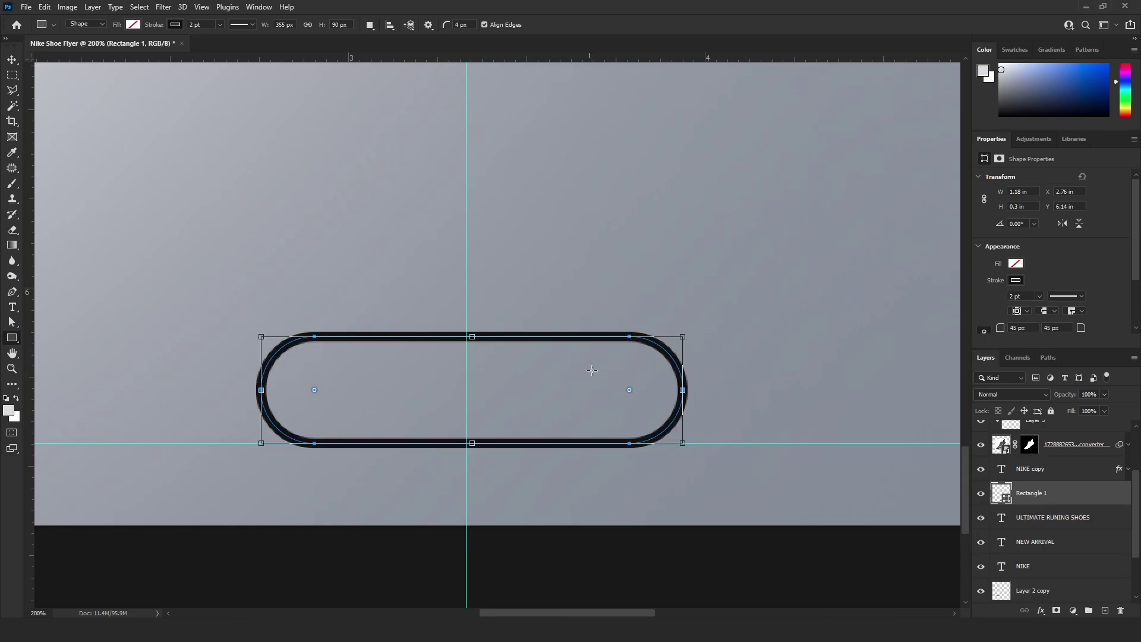
Remove the stroke from the rounded rectangle and fill it with off-white.
left_click(180, 27)
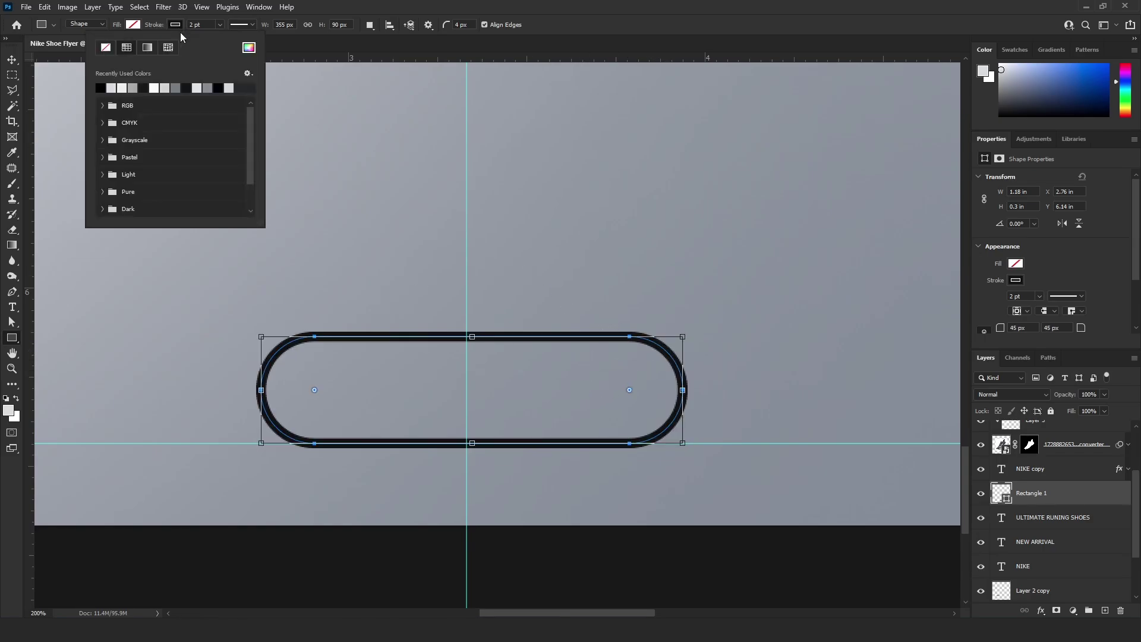
left_click(105, 48)
left_click(133, 25)
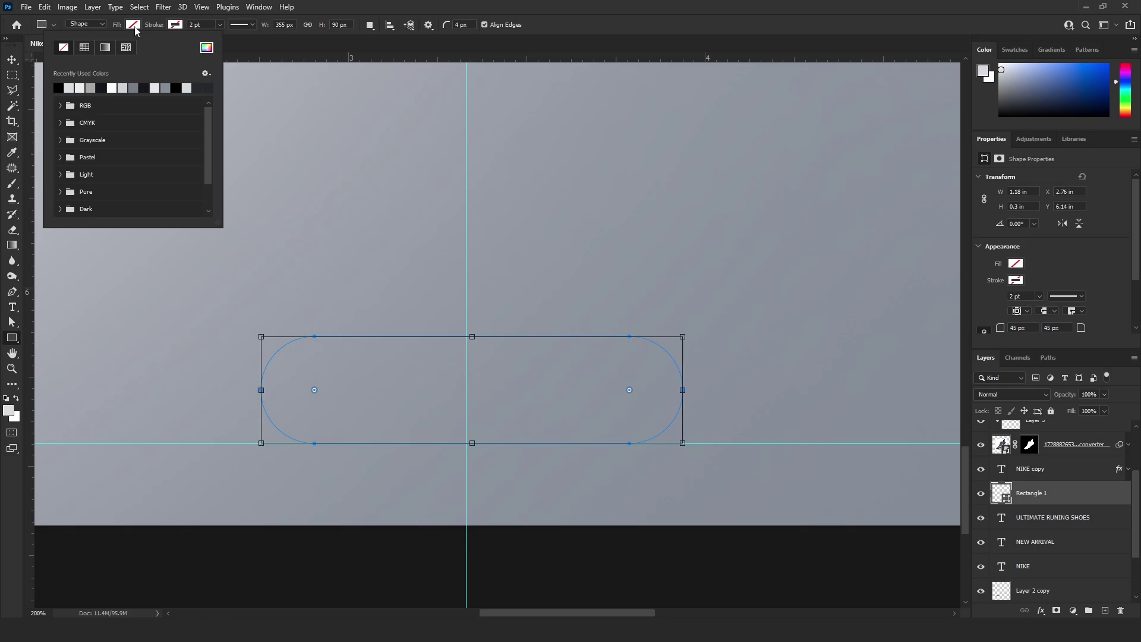
left_click(83, 88)
left_click(16, 59)
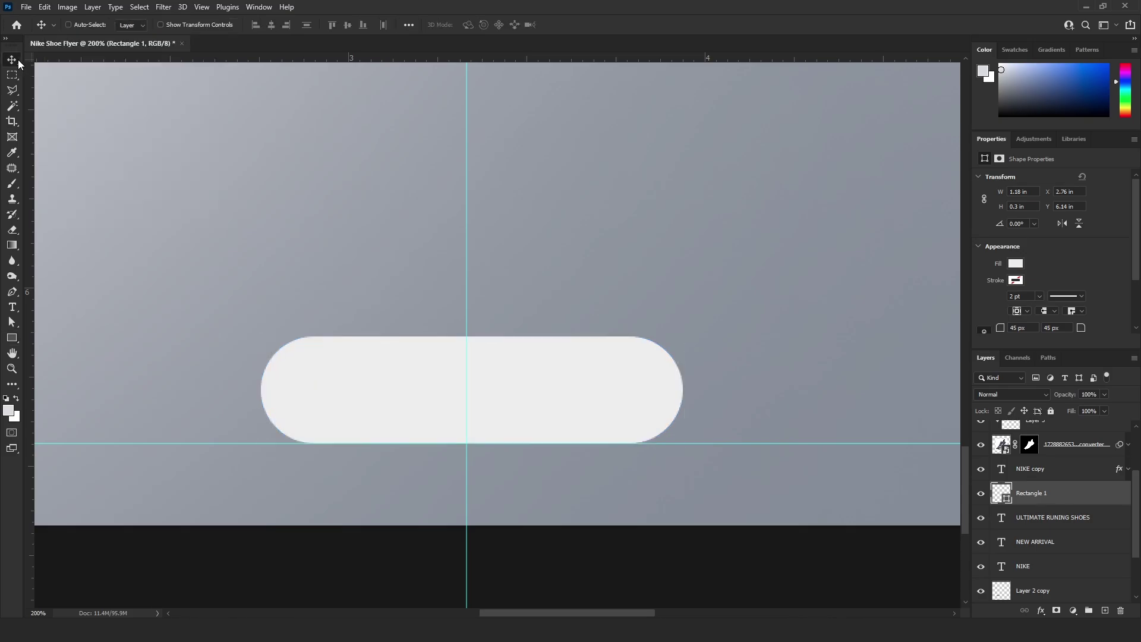
Add a Gradient Overlay to the rounded rectangle's layer style and open its gradient for editing.
left_click_drag(502, 282, 511, 260)
key("ctrl+minus")
key("ctrl+minus")
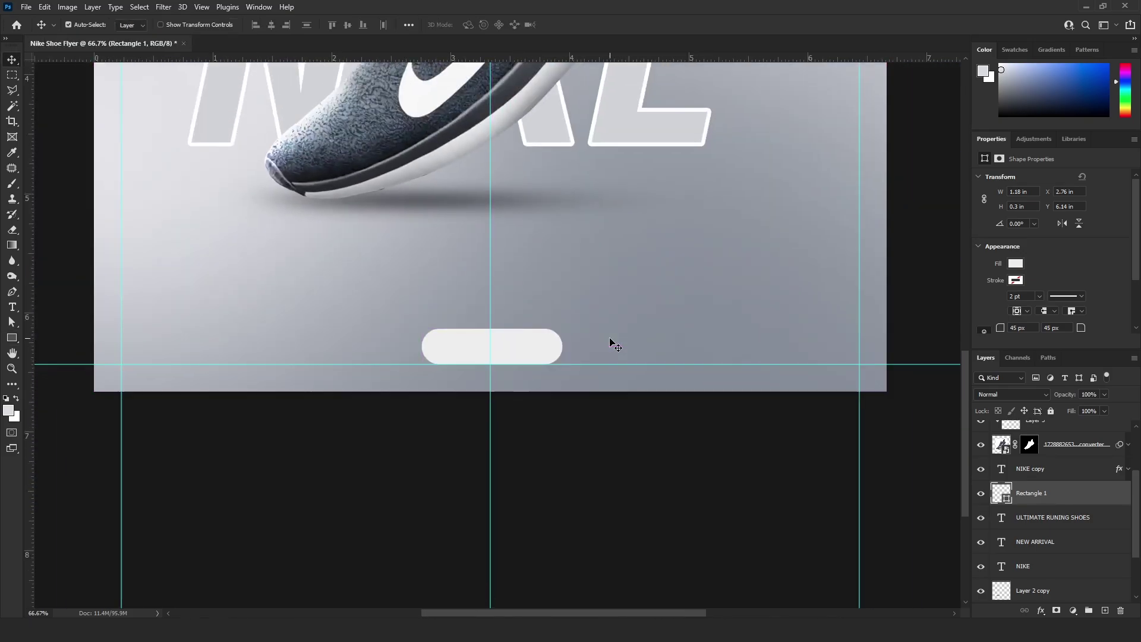
key("ctrl+plus")
left_click_drag(618, 258, 572, 346)
right_click(1047, 501)
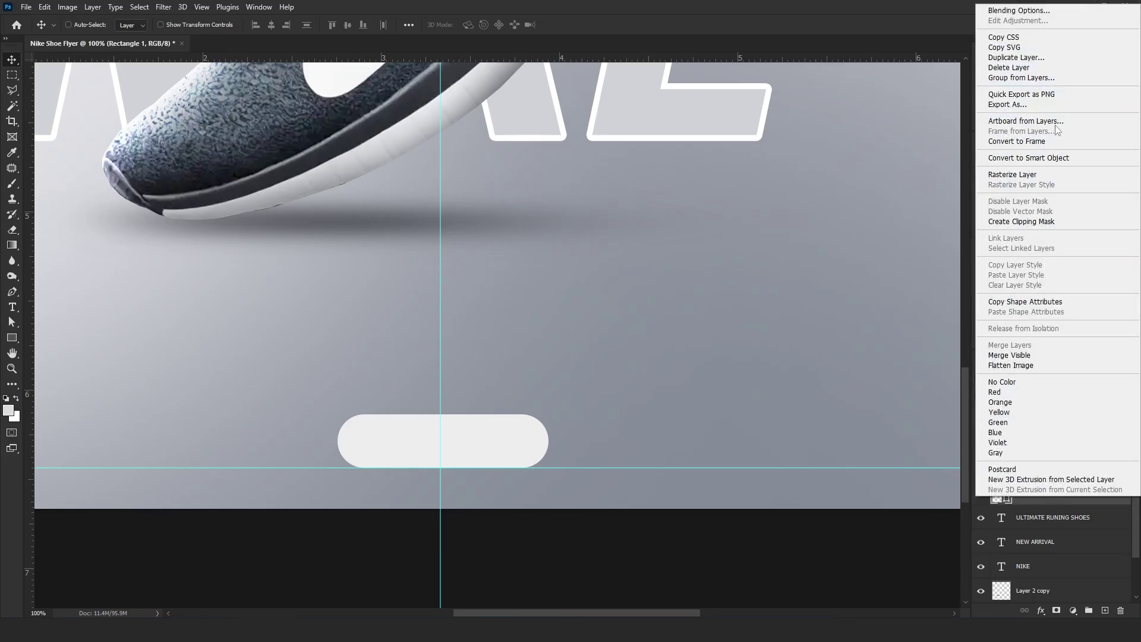
left_click(1016, 9)
left_click(712, 281)
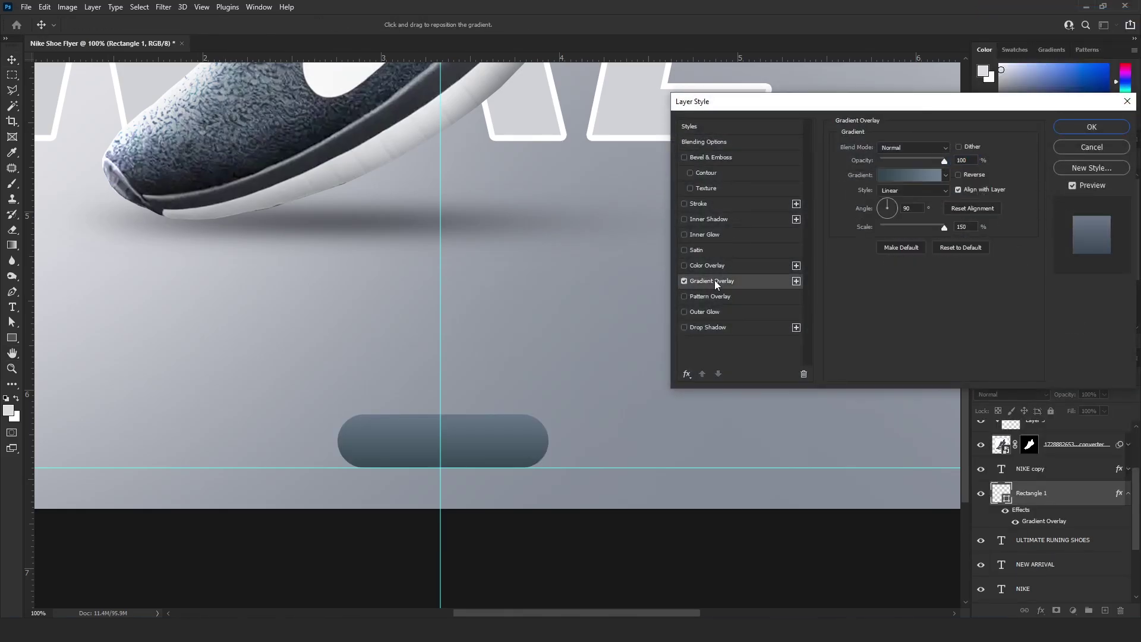
left_click(900, 180)
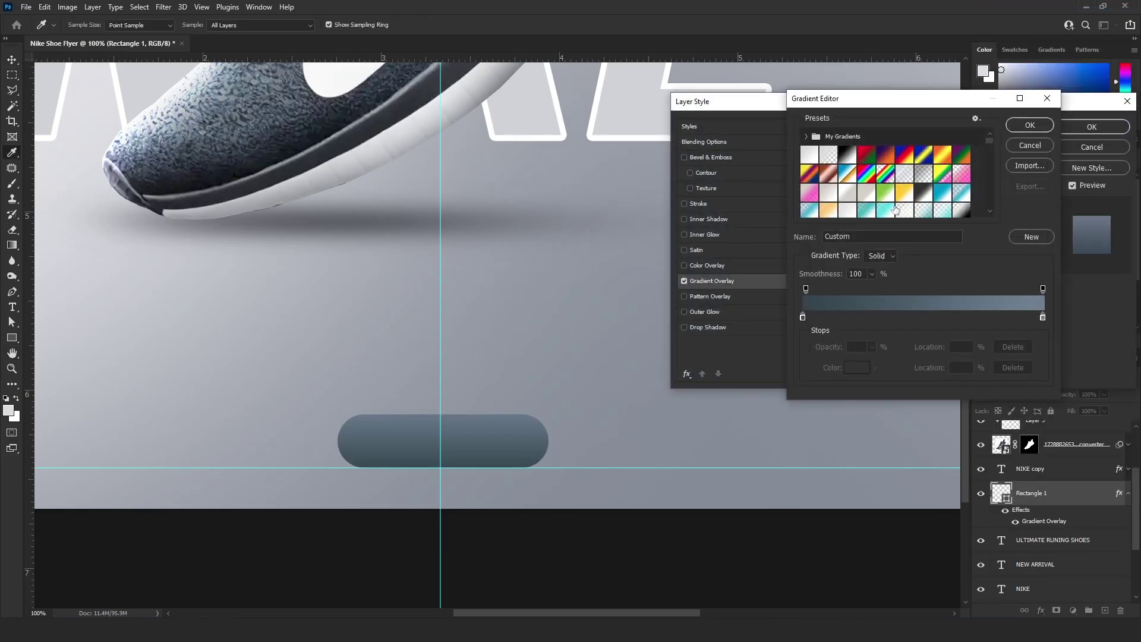
Set the gradient's start color to #8a8b8d and its end color to #dcdde0, both sampled from the shoe's sole.
left_click(802, 316)
left_click(855, 367)
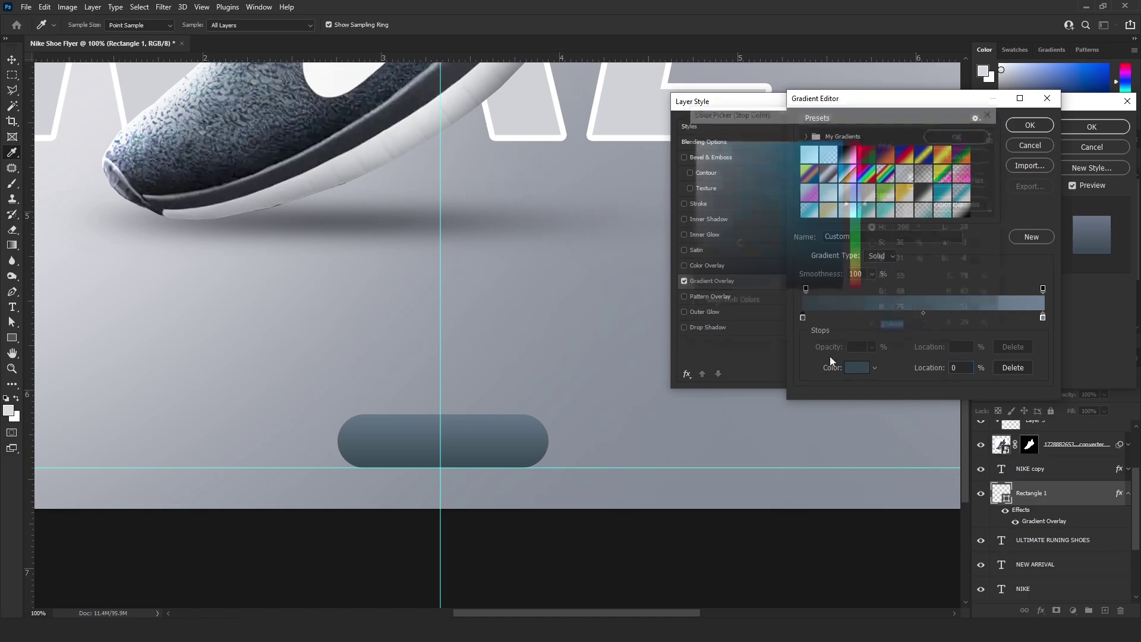
left_click(343, 171)
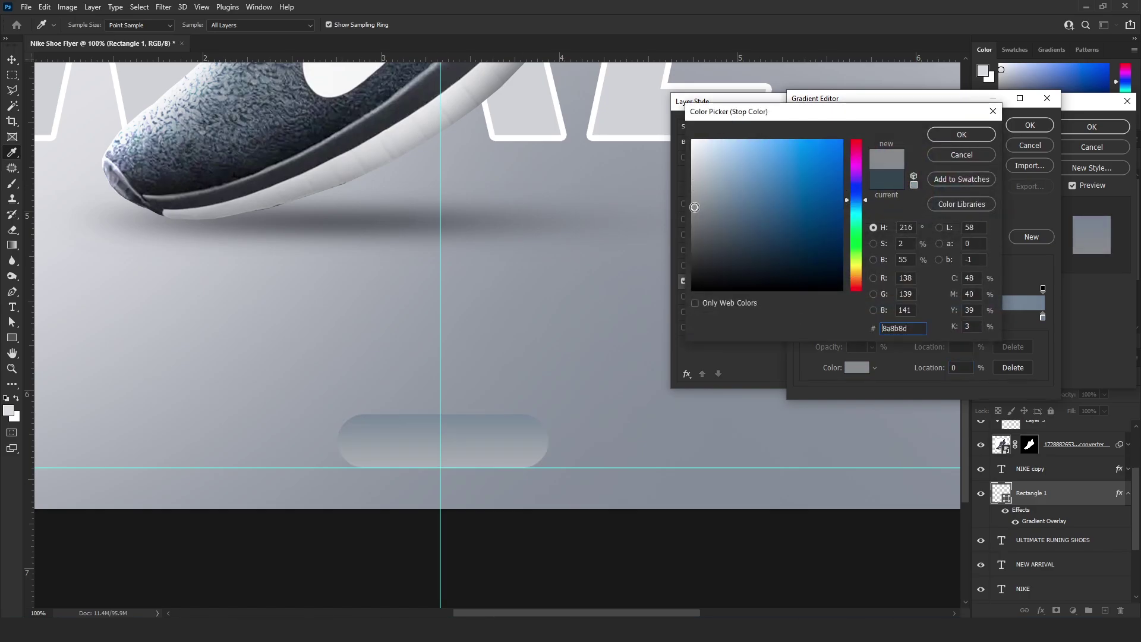
left_click(936, 138)
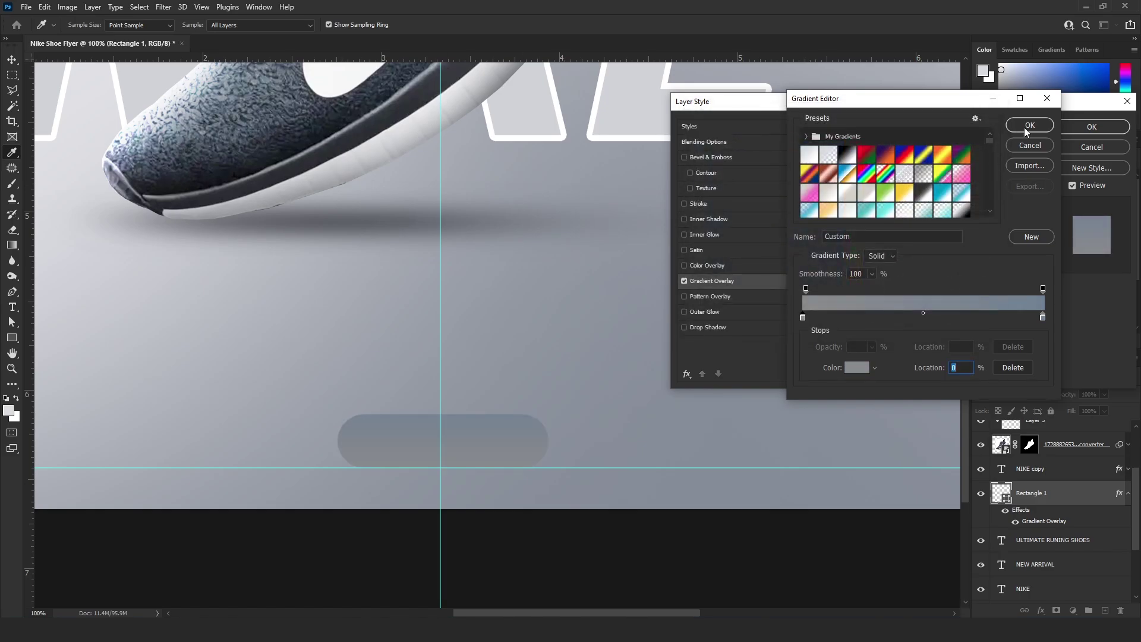
left_click(1043, 317)
left_click(856, 367)
left_click(375, 141)
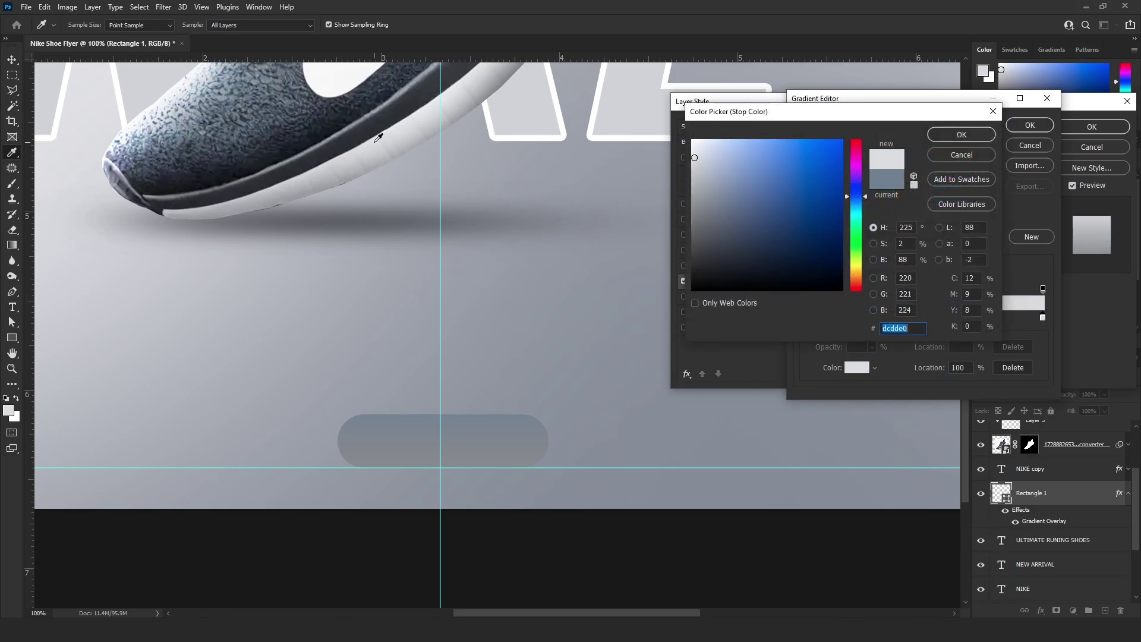
left_click(951, 136)
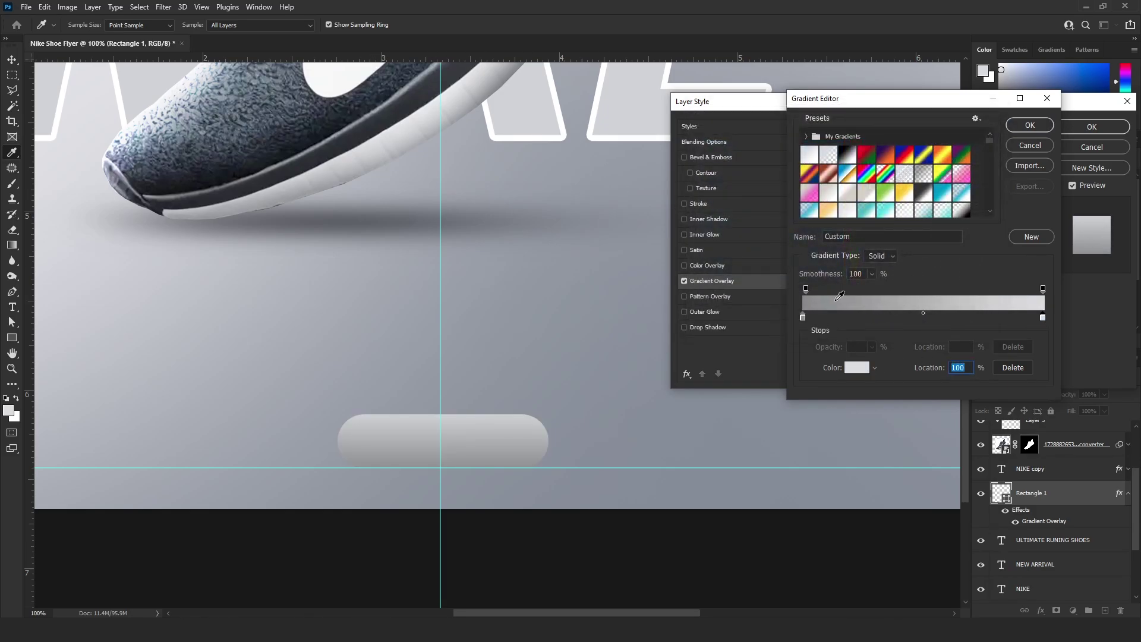
Lighten the gradient's start color to neutral gray #a0a0a0 and apply the layer style.
left_click(803, 318)
left_click(856, 367)
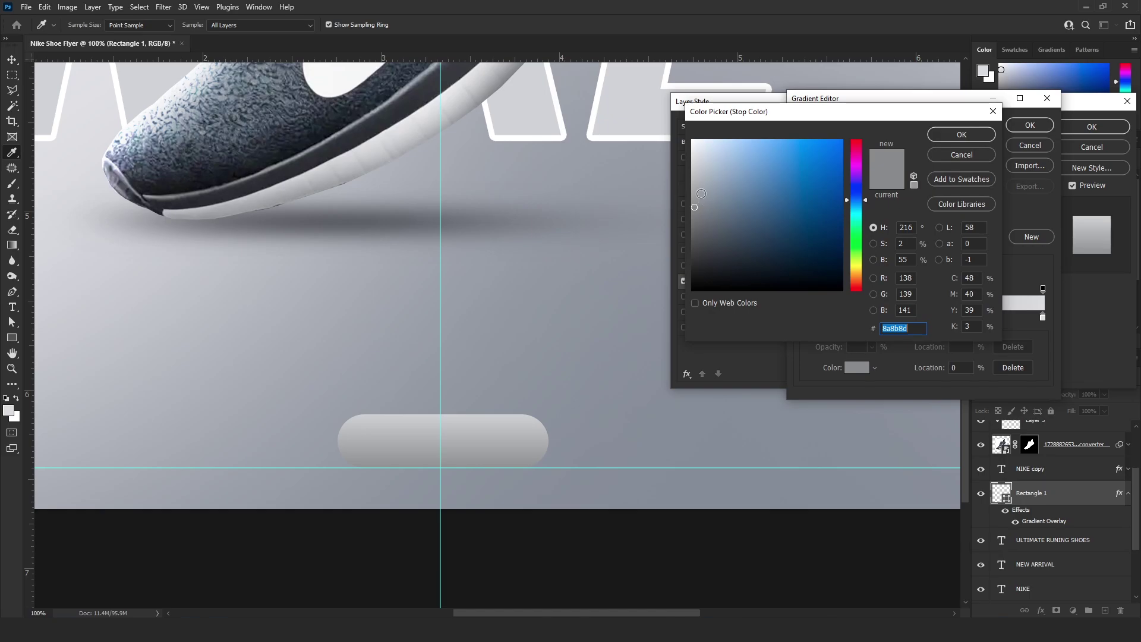
left_click(698, 180)
mouse_move(698, 180)
left_mouse_down()
mouse_move(707, 171)
mouse_move(696, 163)
mouse_move(697, 194)
left_mouse_up()
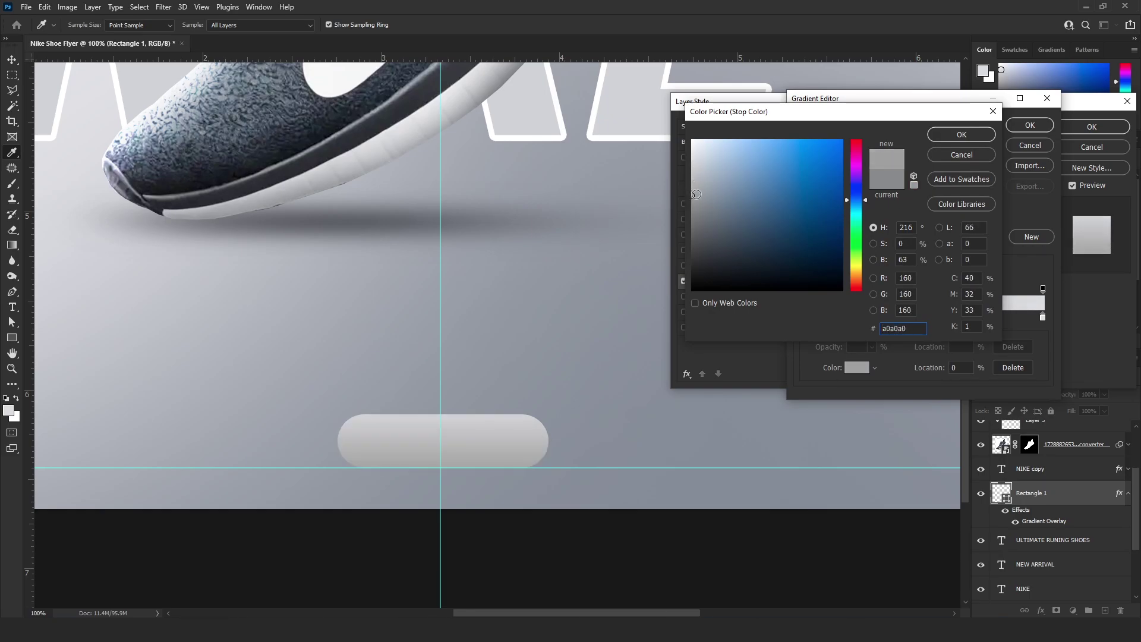
left_click(961, 136)
left_click(1026, 125)
left_click(1082, 128)
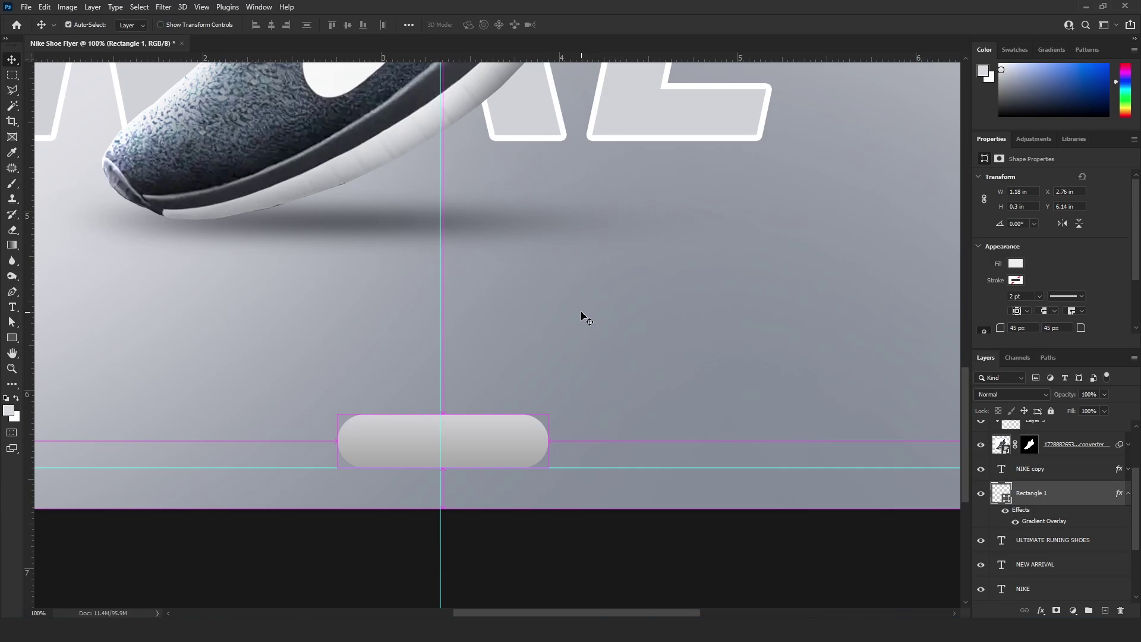
Reopen the rounded rectangle's Gradient Overlay and set the gradient's start color to #424b58, sampled from the shoe's upper.
key("ctrl+minus")
key("ctrl+minus")
key("ctrl+minus")
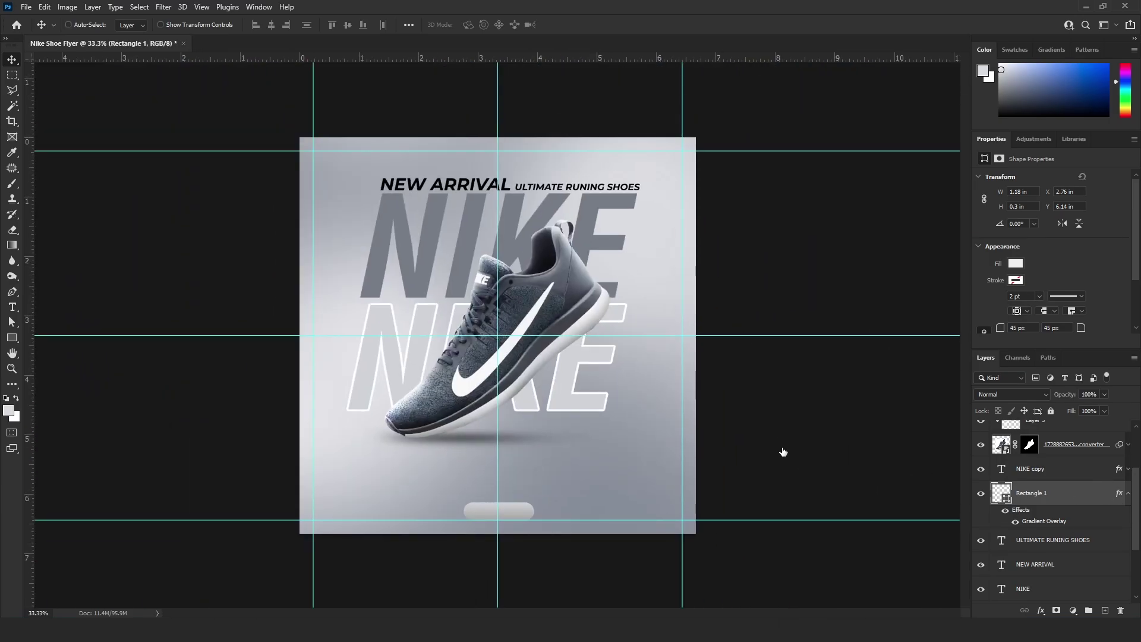
left_click(708, 282)
left_click(909, 178)
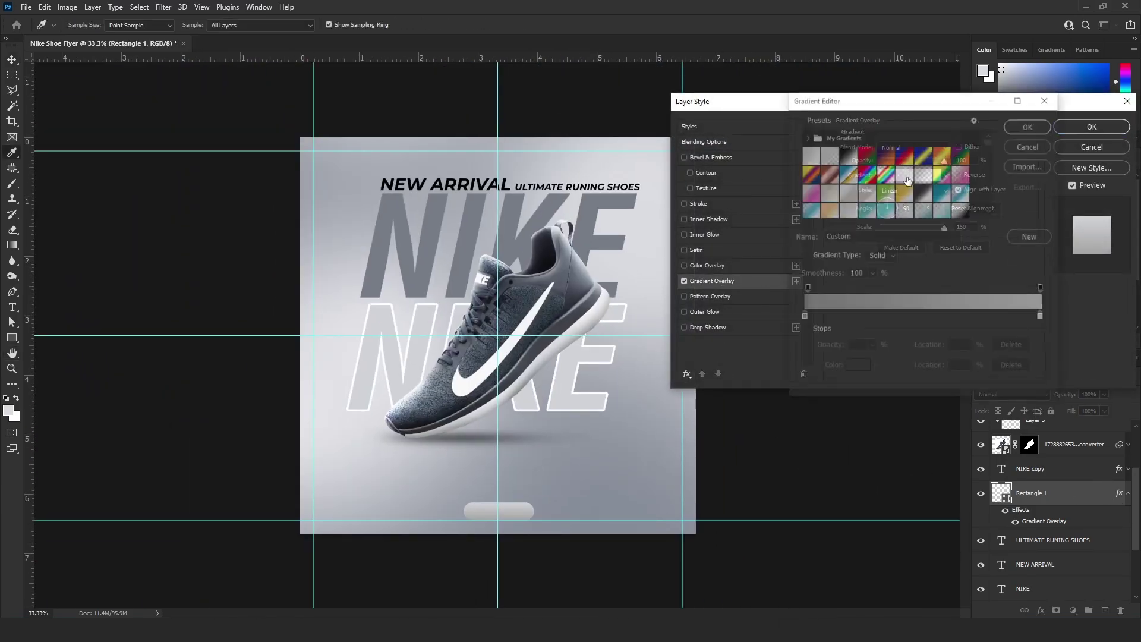
left_click(803, 318)
left_click(856, 367)
left_click(563, 299)
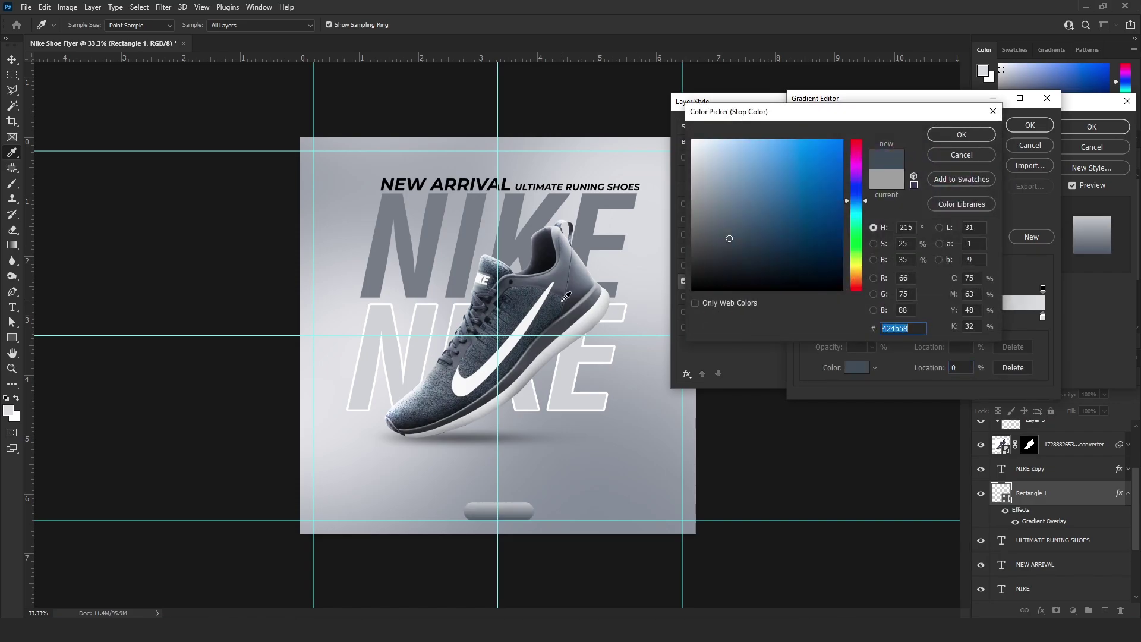
left_click(972, 142)
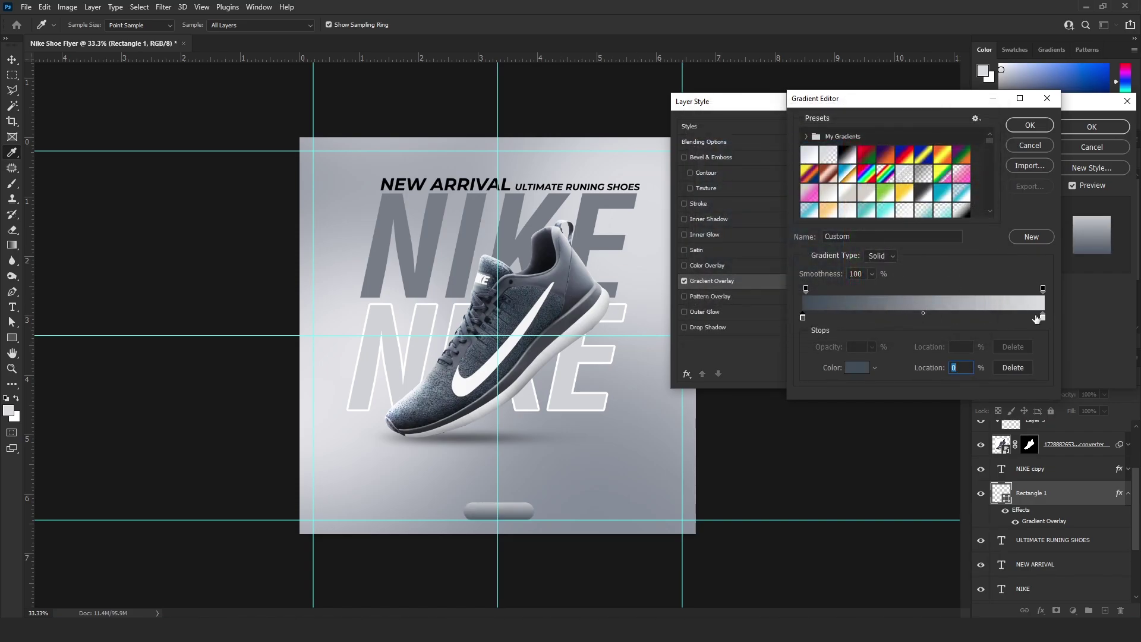
Sample a dark blue from the shoe for the gradient's end color and lighten it to a pale blue-gray.
left_click(1042, 318)
left_click(856, 367)
left_click(557, 312)
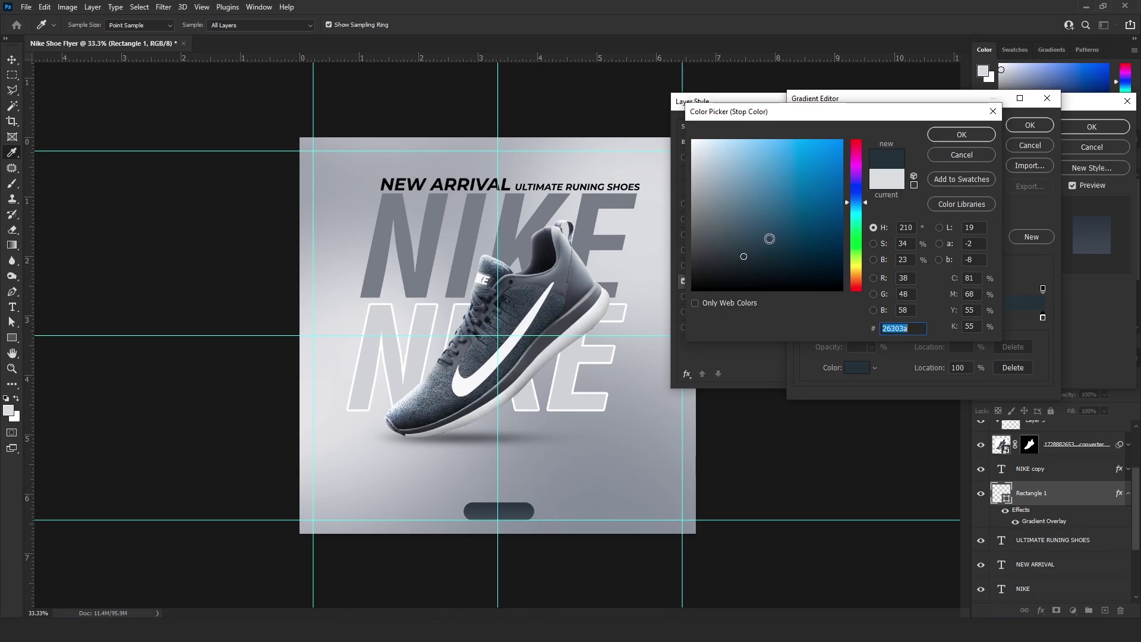
mouse_move(731, 215)
left_mouse_down()
mouse_move(709, 160)
mouse_move(708, 176)
mouse_move(725, 165)
mouse_move(711, 155)
left_mouse_up()
left_click(961, 134)
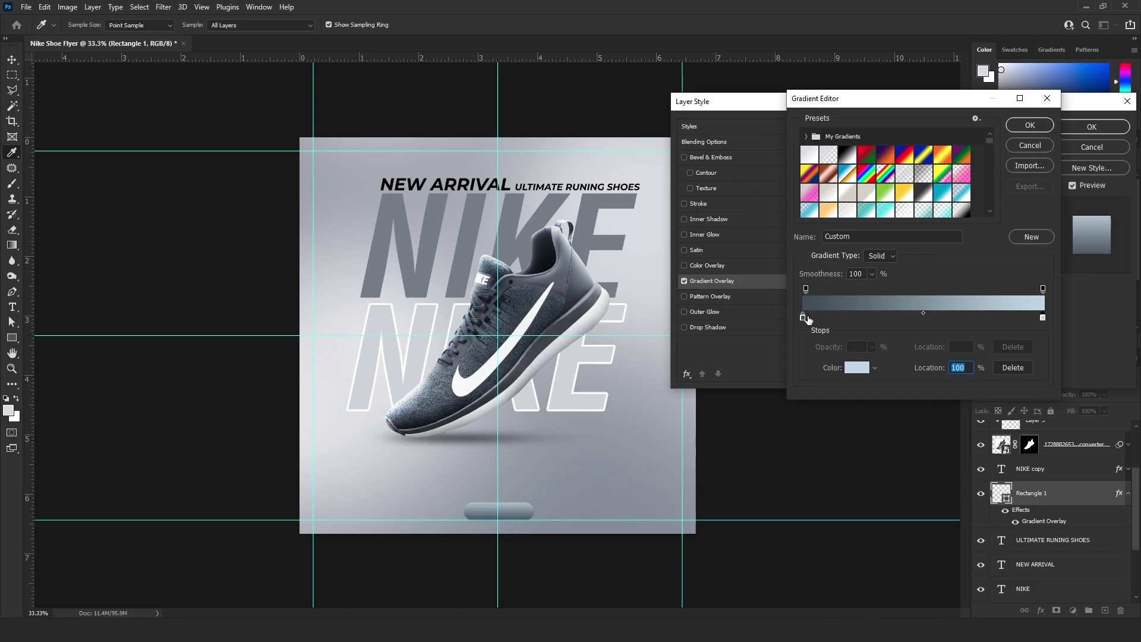
Lighten the gradient's start color slightly to a slate blue-gray and apply the Gradient Overlay.
left_click(854, 366)
left_click_drag(716, 220, 724, 228)
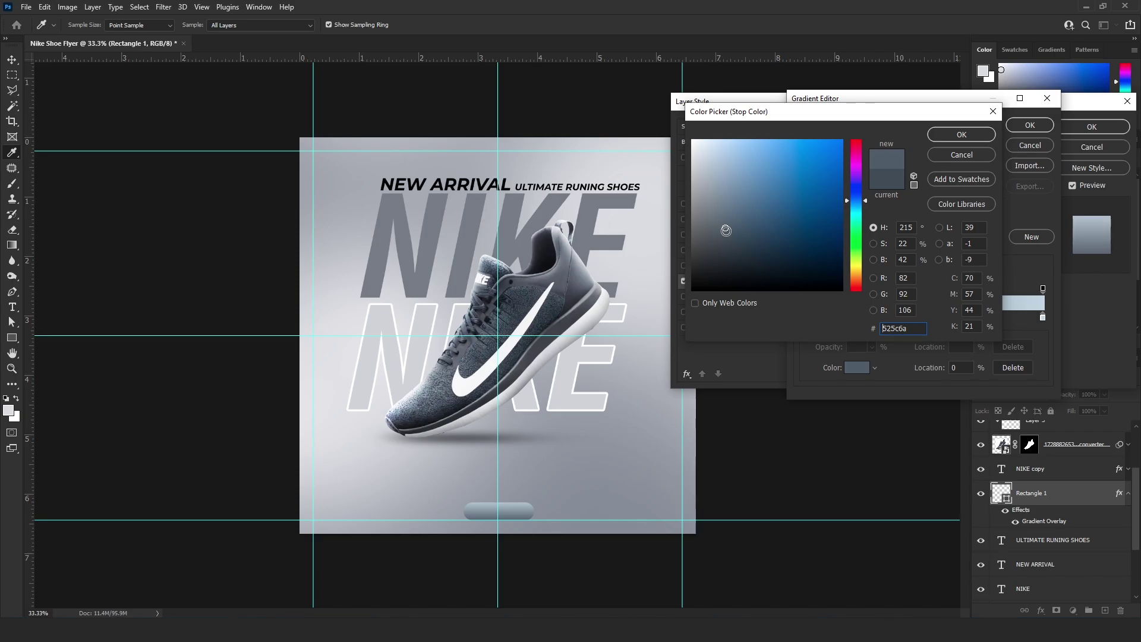
left_click_drag(725, 231, 724, 236)
left_click(958, 136)
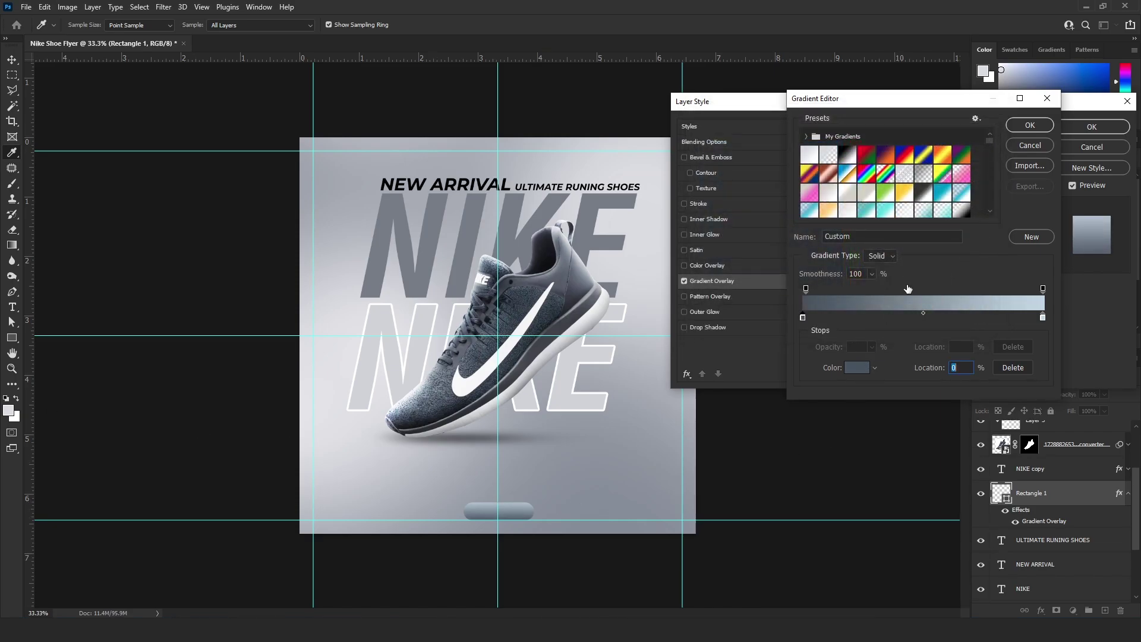
left_click(1031, 126)
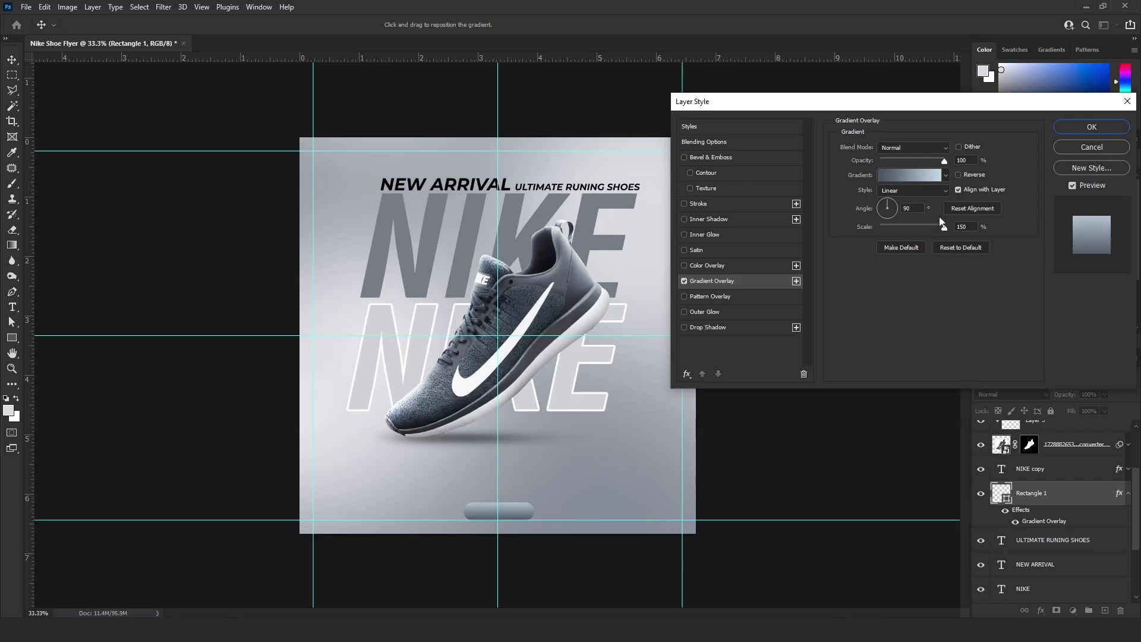
left_click(1087, 126)
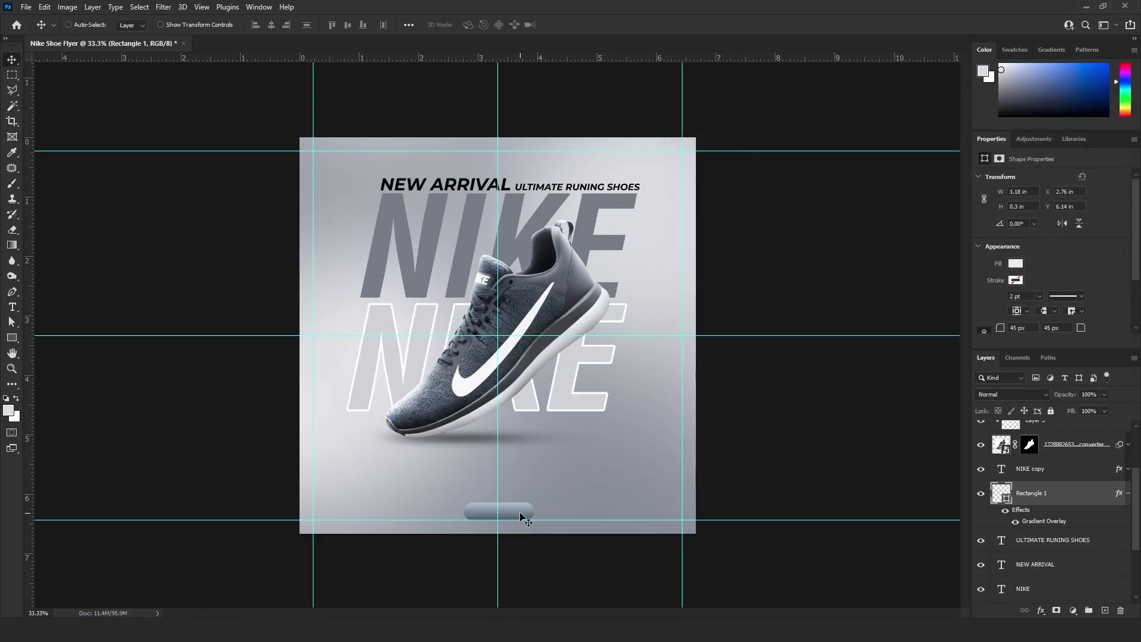
Add the text "ORDER NOW" between the shoe's shadow and the rounded rectangle.
key("ctrl+plus")
key("ctrl+plus")
left_click_drag(541, 480, 564, 346)
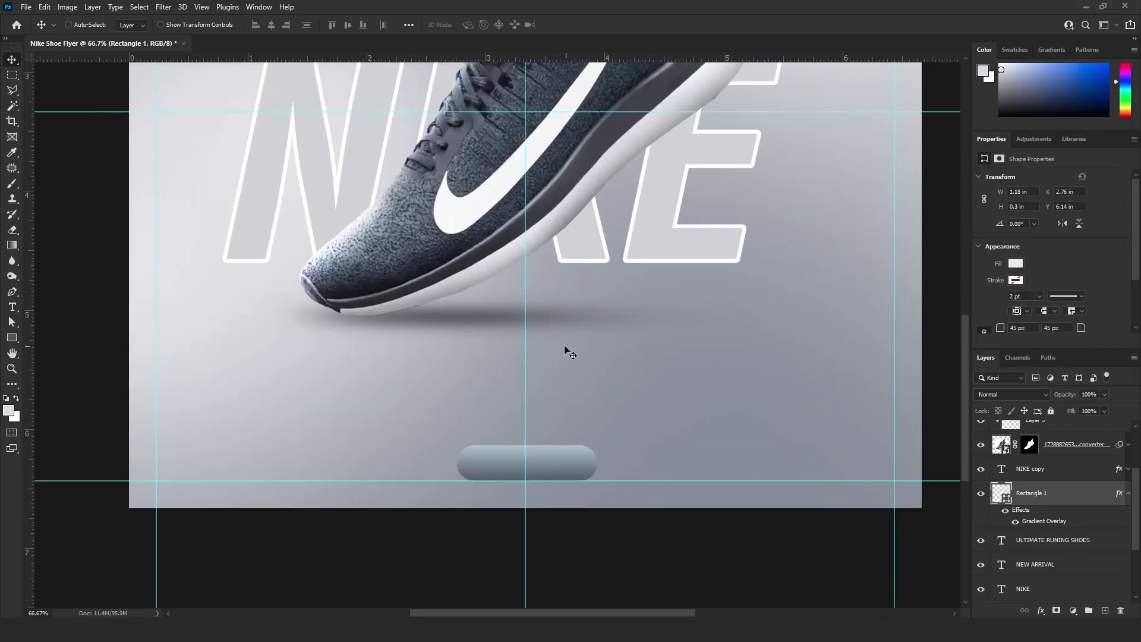
key("t")
left_click(372, 397)
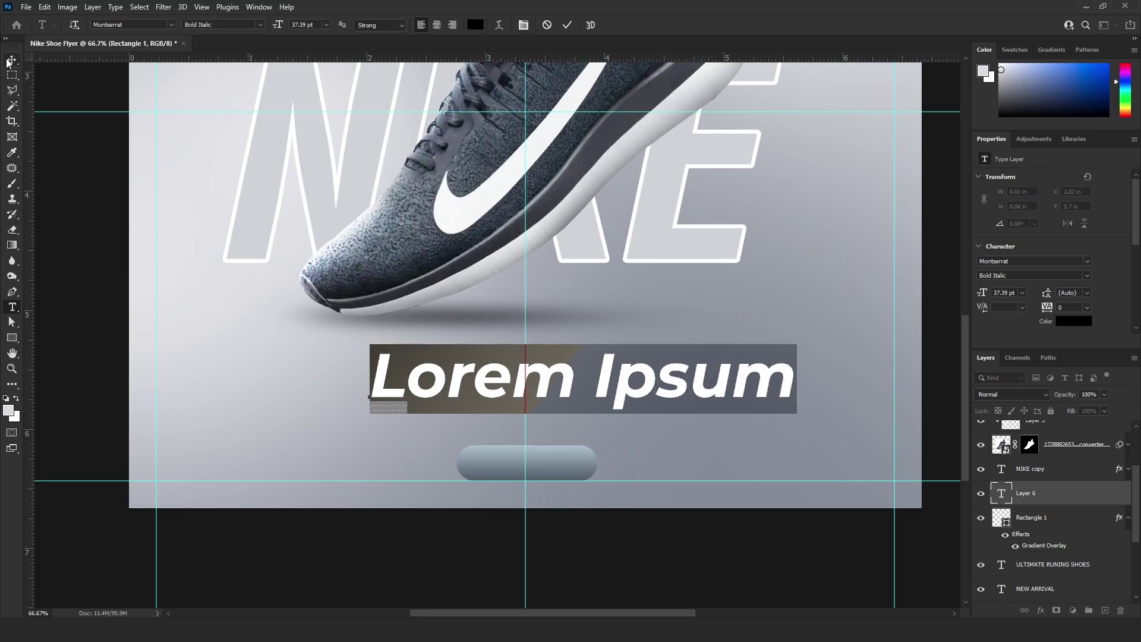
type("ORDER")
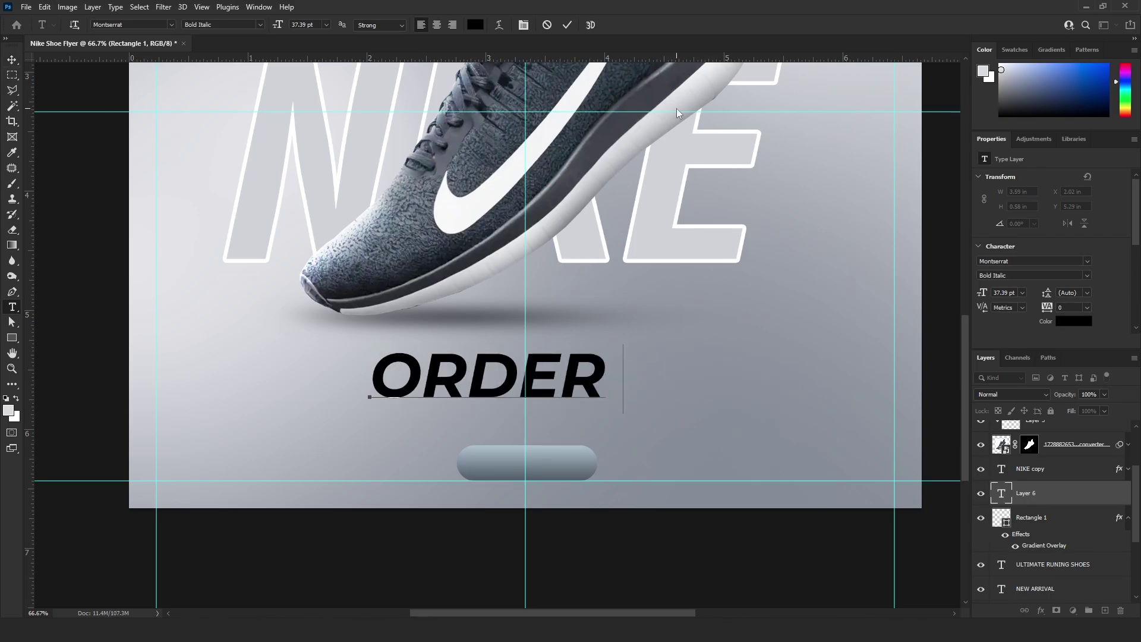
type(" NOW")
key("ctrl+Return")
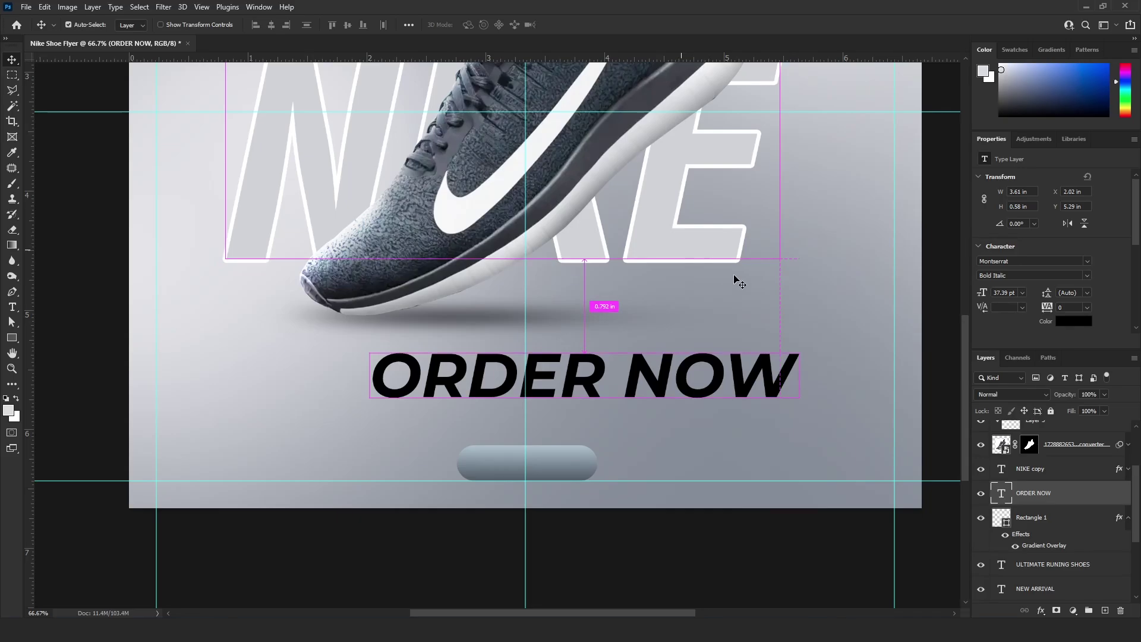
Scale the ORDER NOW text down to about 1.5 in wide.
key("ctrl+t")
left_click_drag(797, 345, 576, 352)
key("Return")
Change the ORDER NOW text's font to Bebas Neue Regular.
left_click(1022, 260)
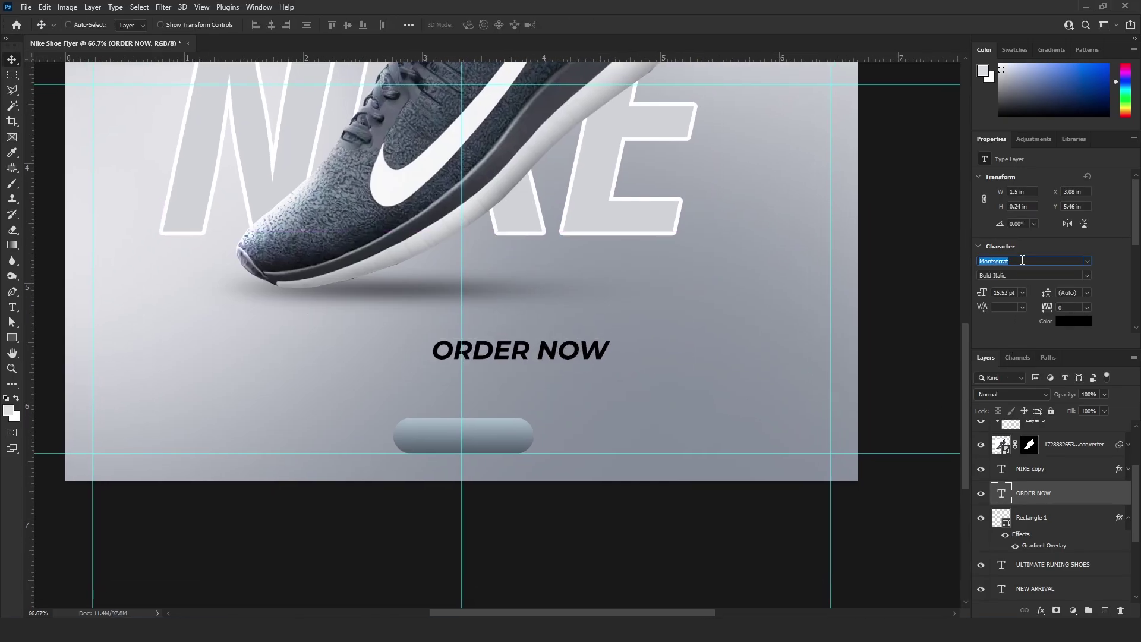
type("Bebas Neue")
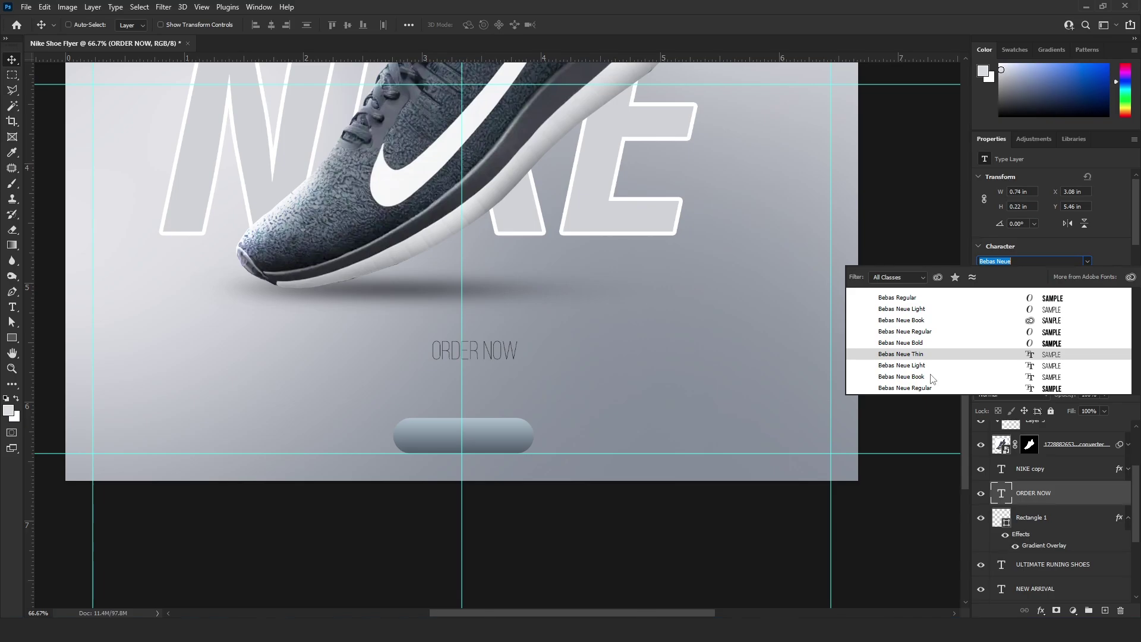
left_click(925, 388)
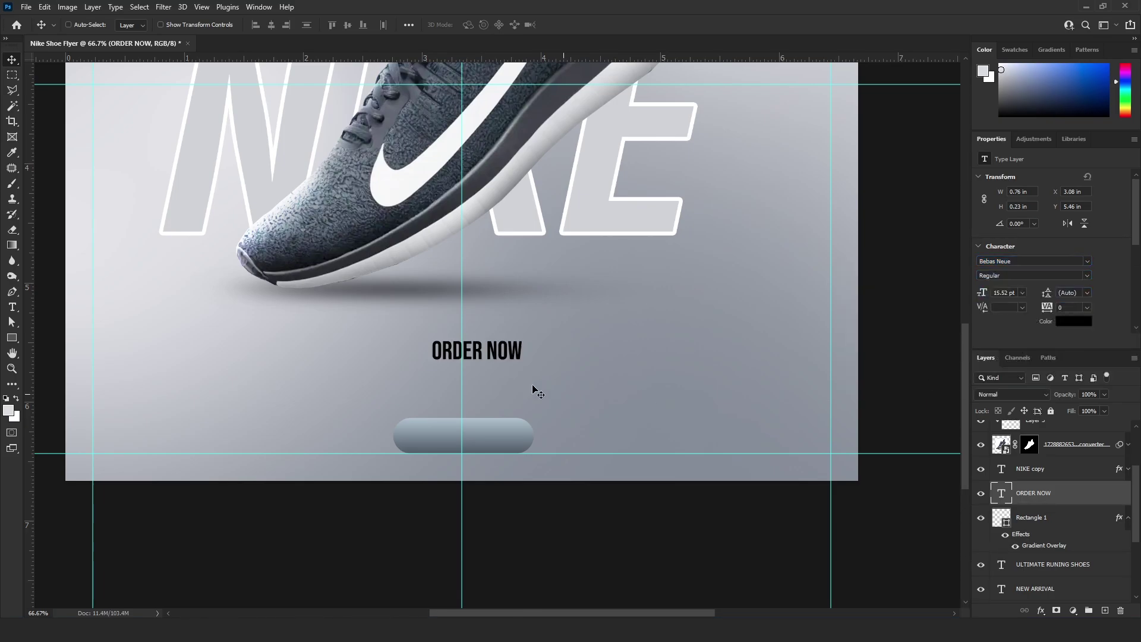
Move the ORDER NOW text onto the rounded rectangle and center it on the vertical guide.
left_click_drag(505, 351, 561, 261)
key("ctrl+plus")
key("ctrl+plus")
key("ctrl+t")
left_click_drag(530, 301, 520, 301)
key("Return")
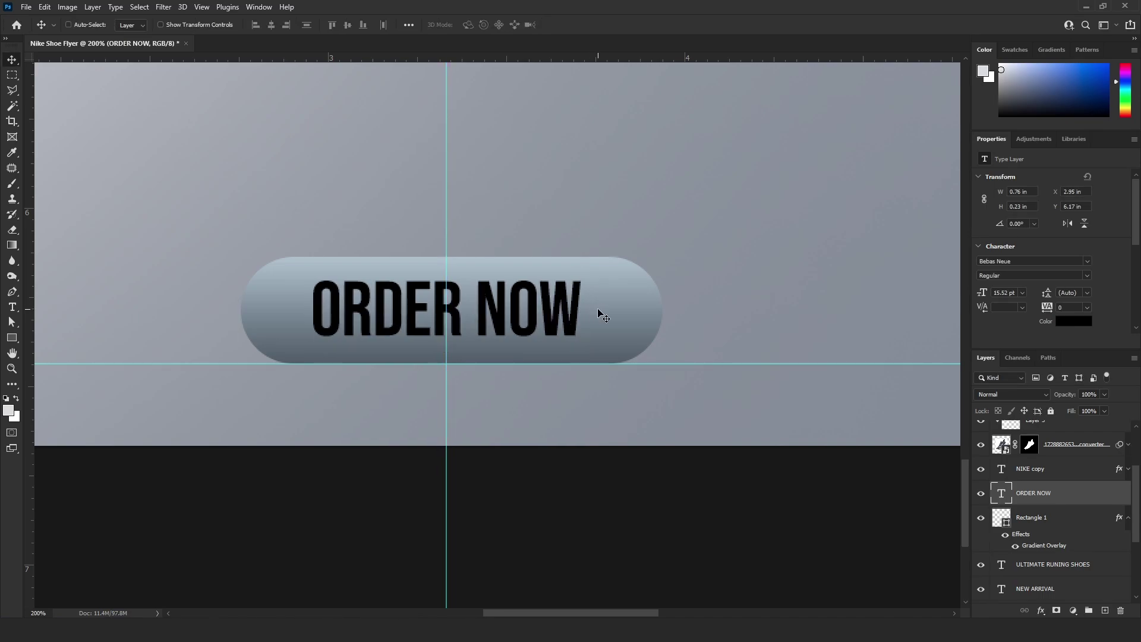
Scale the ORDER NOW text up evenly to about 0.87 in wide inside the rounded rectangle.
key("ctrl+t")
left_click_drag(582, 272, 603, 261)
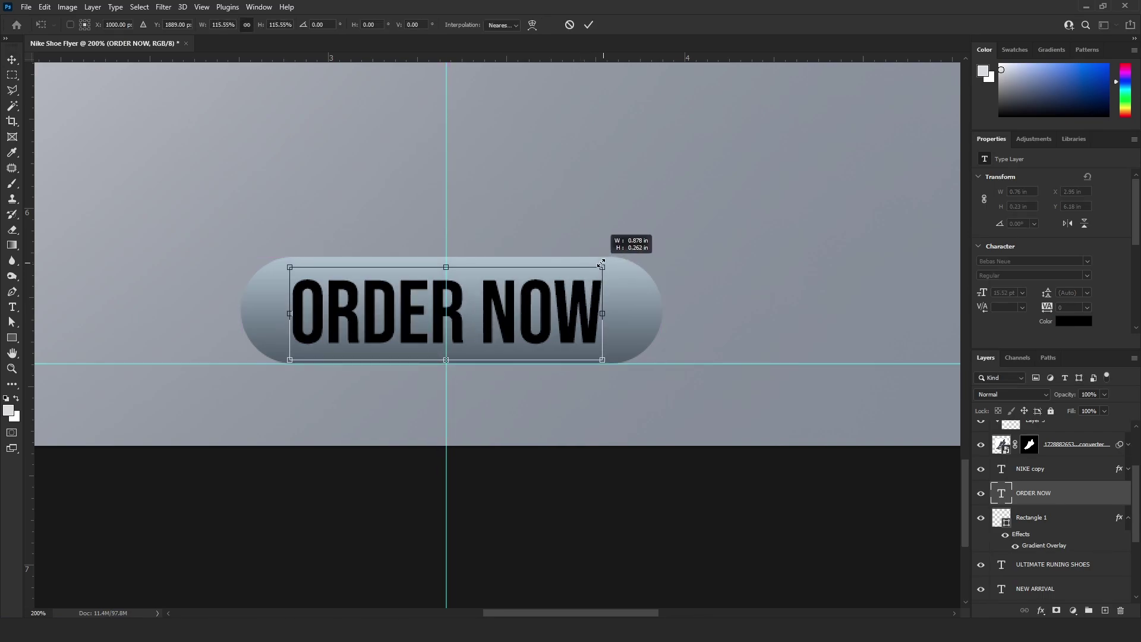
key("Return")
Check the ORDER NOW text's vertical centering with a temporary horizontal guide through the rounded rectangle's middle, and remove the guide.
right_click(639, 288)
left_click(649, 294)
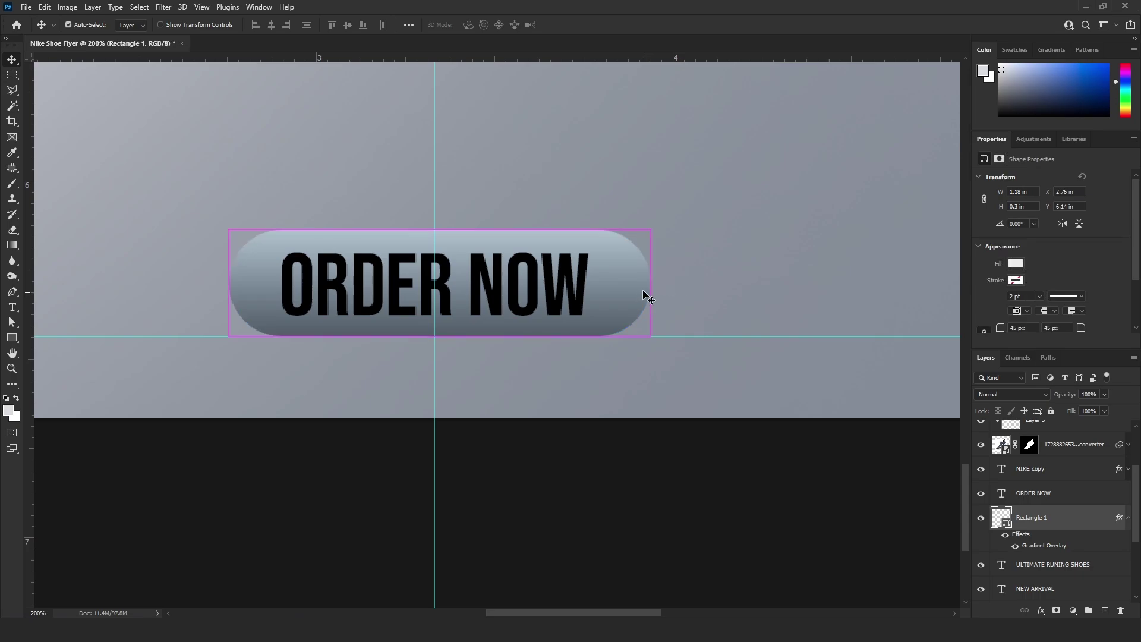
key("ctrl+t")
left_click_drag(551, 57, 498, 282)
key("Return")
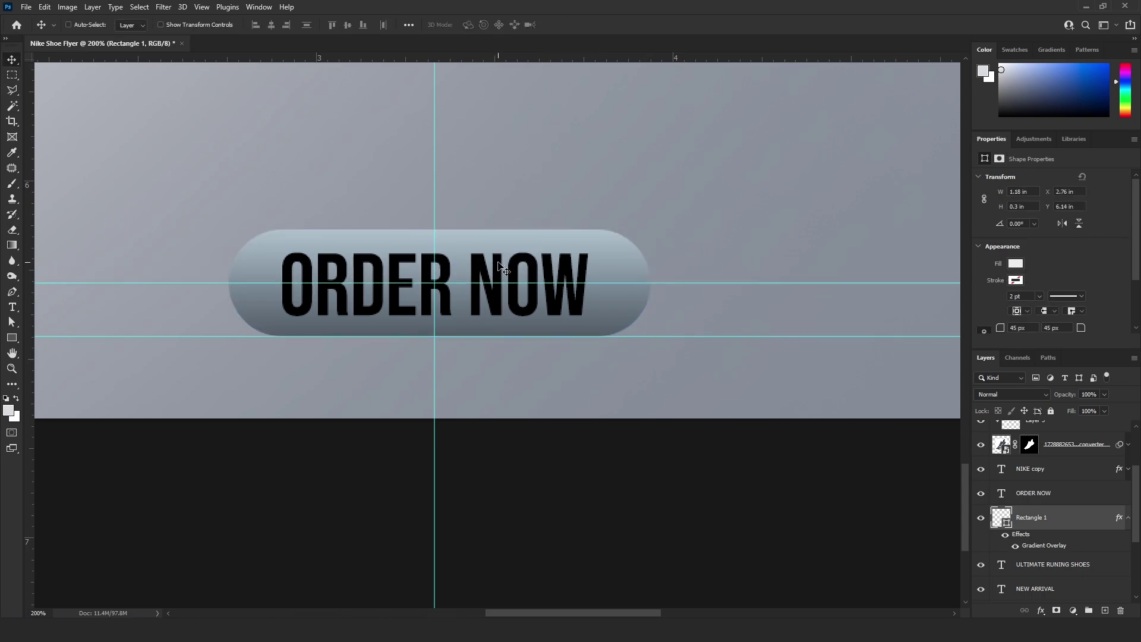
left_click(499, 270, "ctrl")
key("ctrl+t")
key("Return")
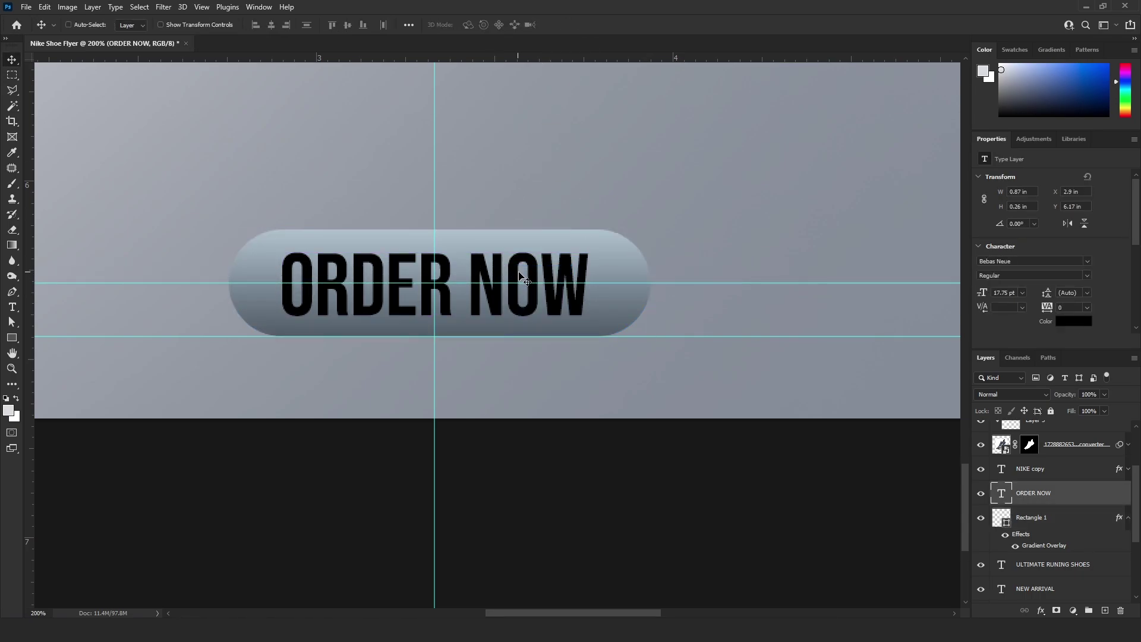
left_click_drag(521, 283, 470, 20)
key("ctrl+minus")
key("ctrl+minus")
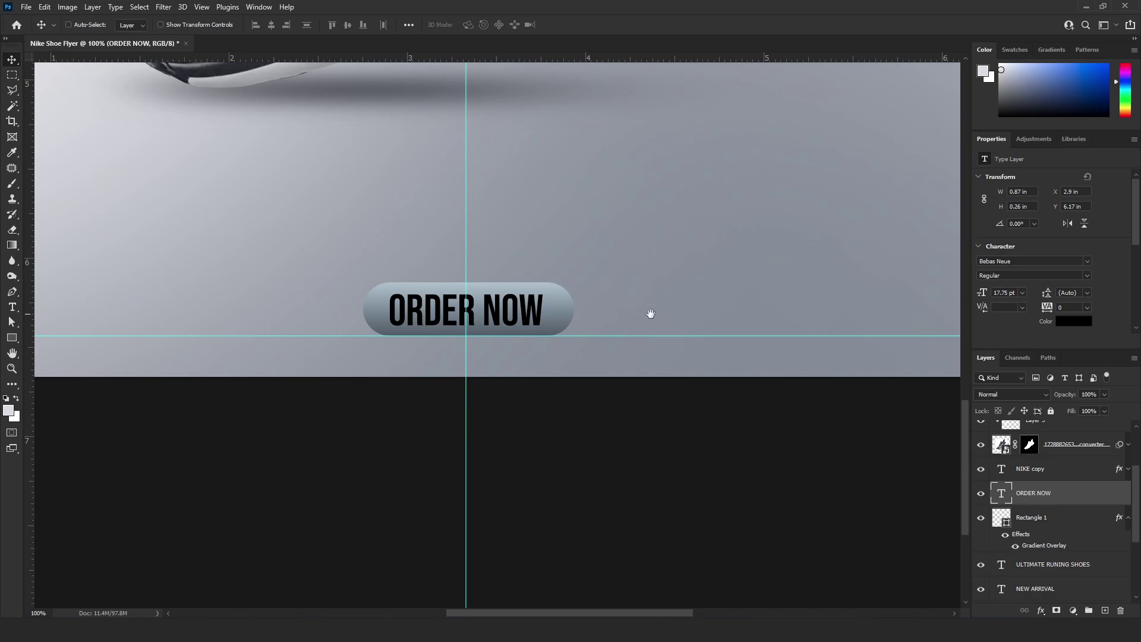
left_click_drag(652, 312, 571, 308)
key("t")
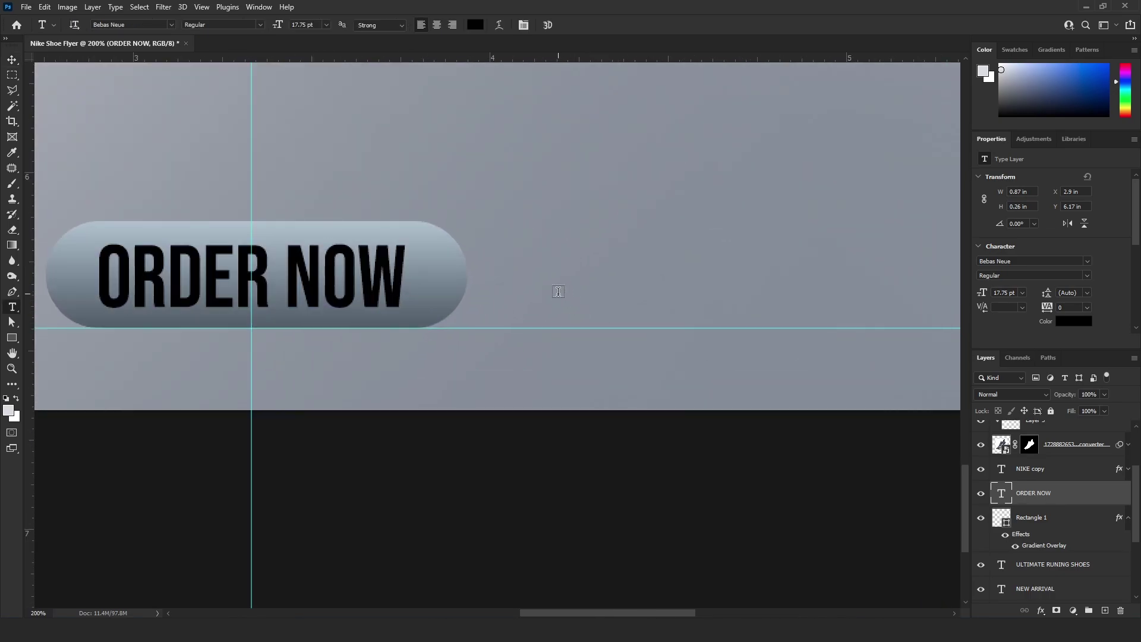
left_click(558, 296)
key("ctrl+shift+comma")
key("ctrl+shift+comma")
key("ctrl+shift+comma")
key("ctrl+shift+comma")
key("ctrl+shift+comma")
key("ctrl+shift+comma")
key("ctrl+shift+comma")
key("ctrl+shift+comma")
key("ctrl+shift+comma")
key("ctrl+shift+comma")
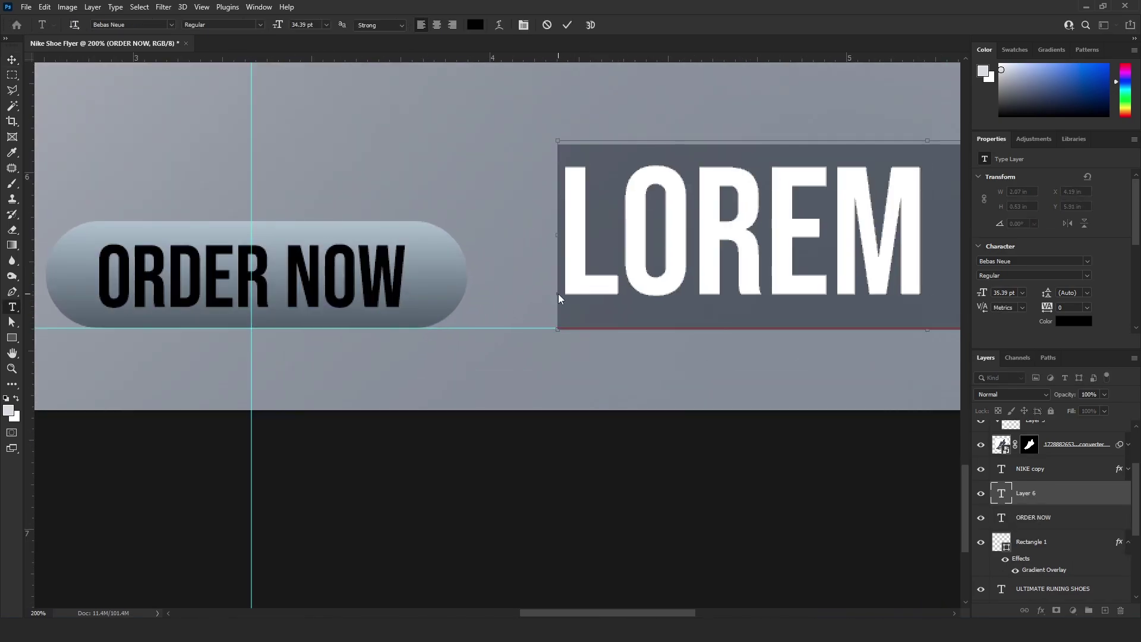
type("WW")
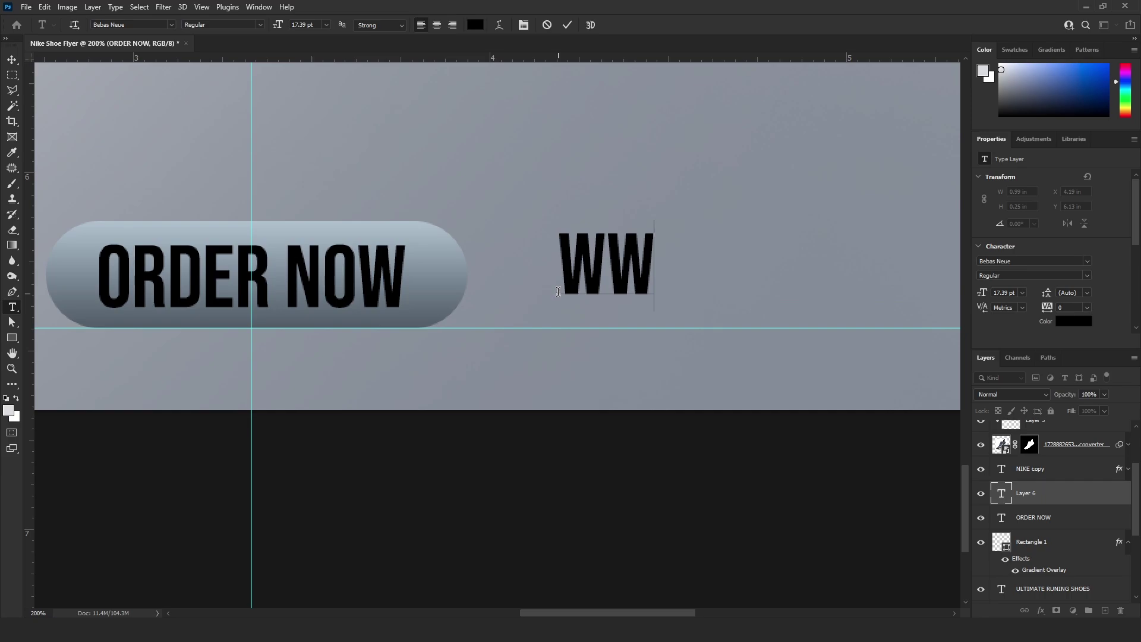
type("W.")
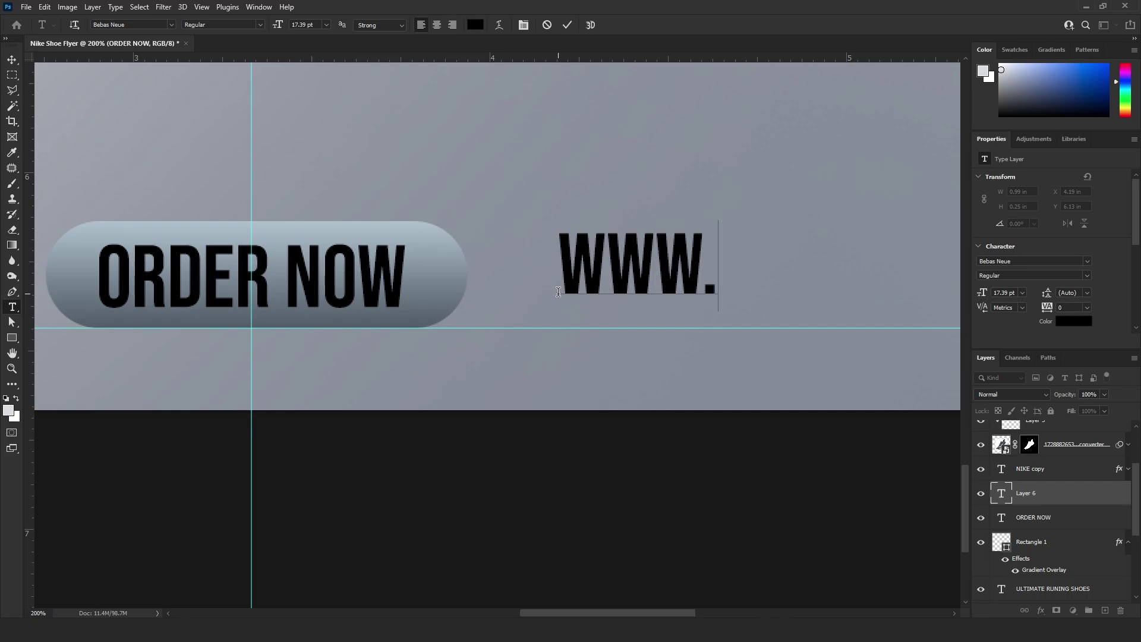
type("NIKE.COM")
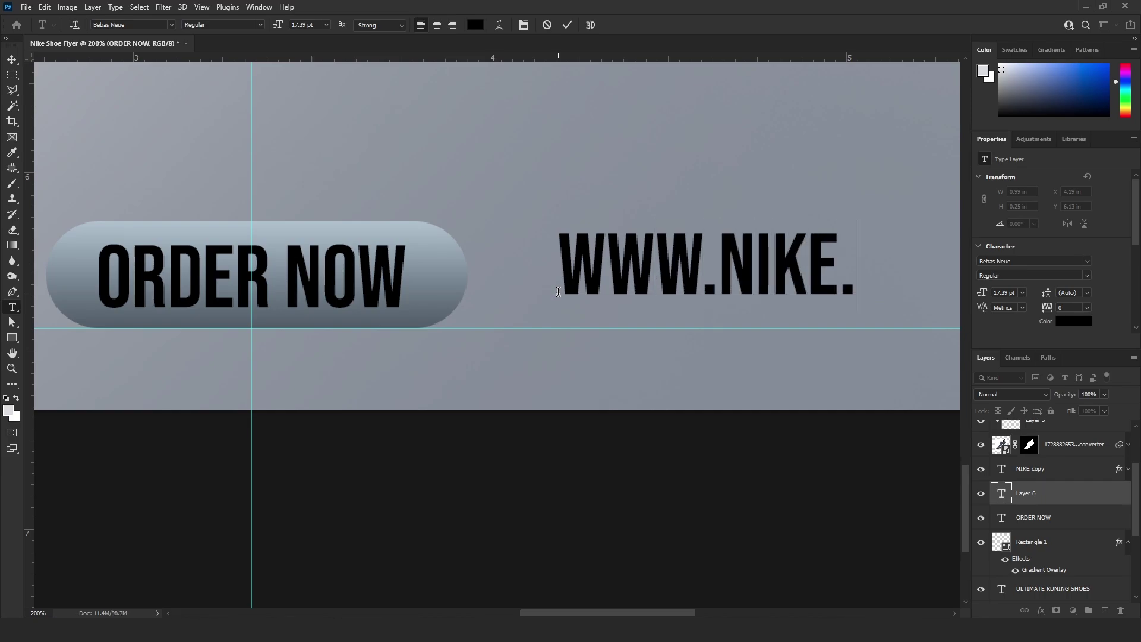
key("ctrl+Return")
left_click_drag(562, 299, 490, 312)
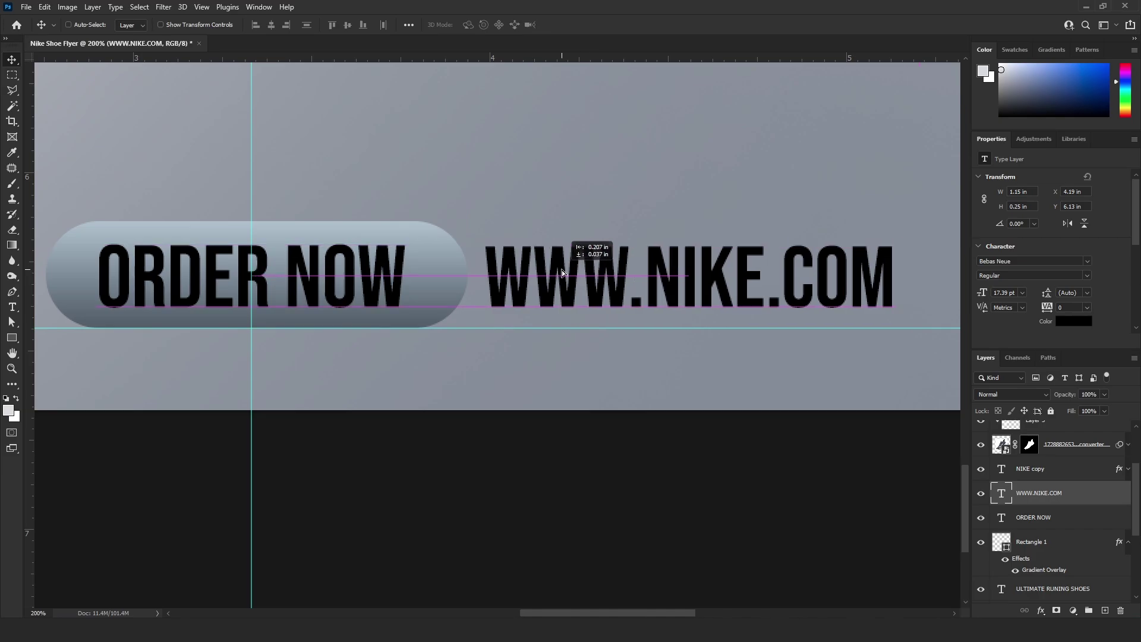
left_click_drag(677, 255, 477, 268)
left_click(1022, 261)
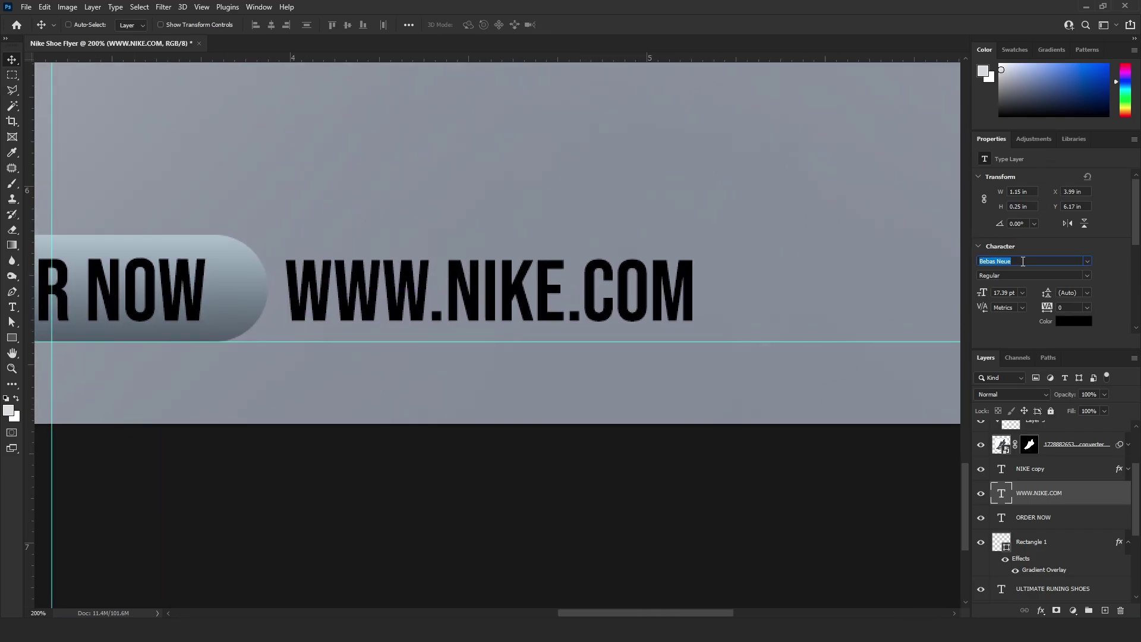
type("mon")
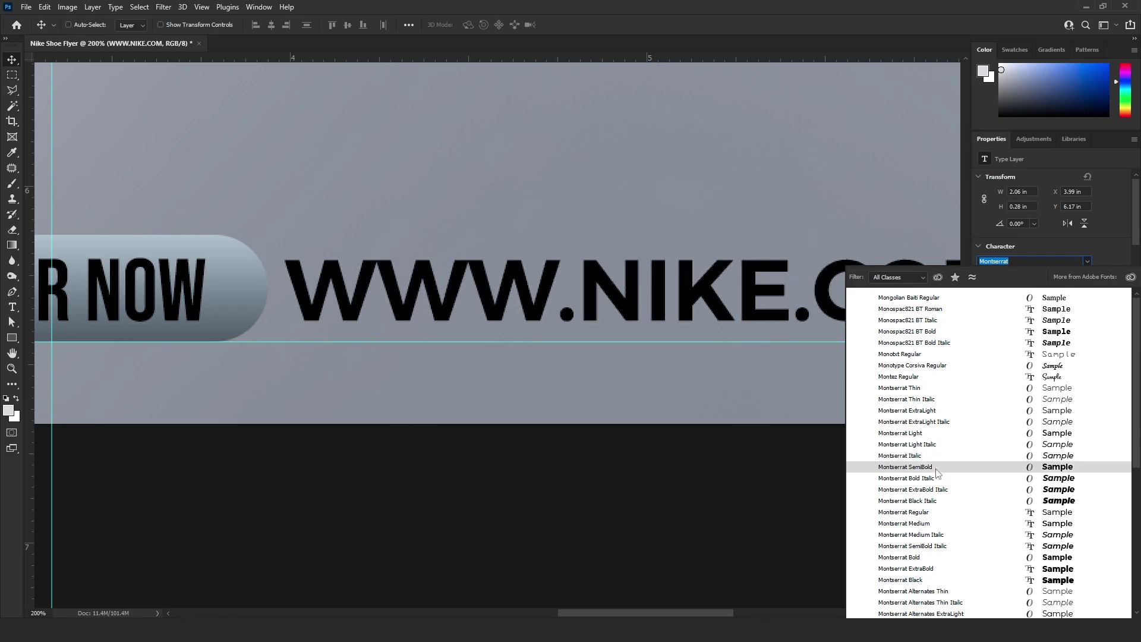
left_click(930, 434)
key("ctrl+t")
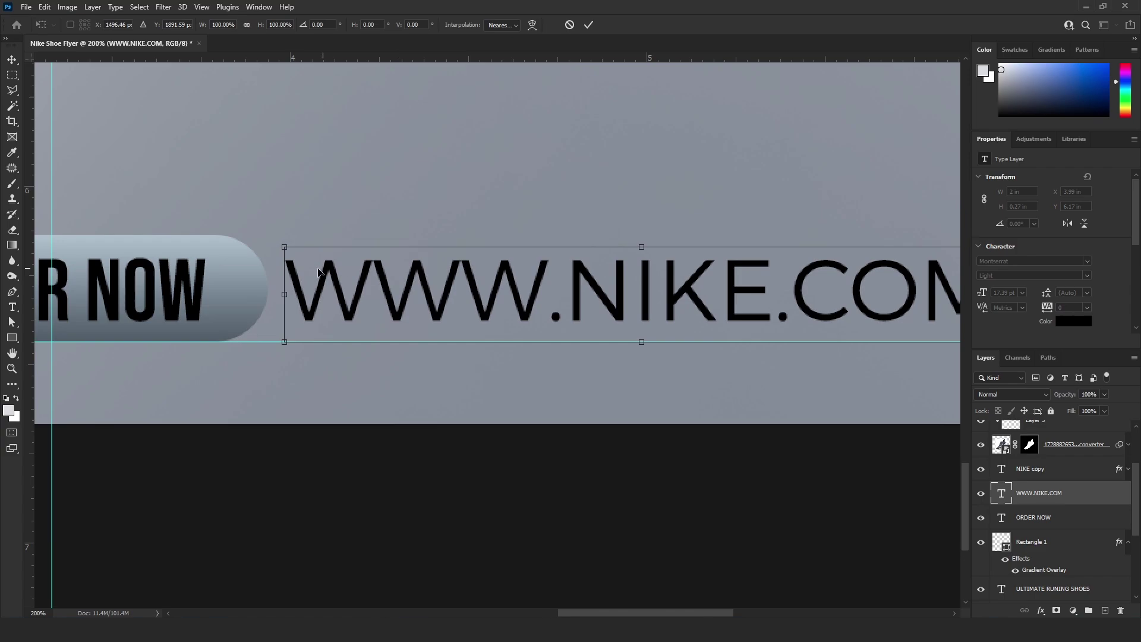
left_click_drag(281, 247, 414, 339)
key("Return")
left_click_drag(540, 297, 418, 298)
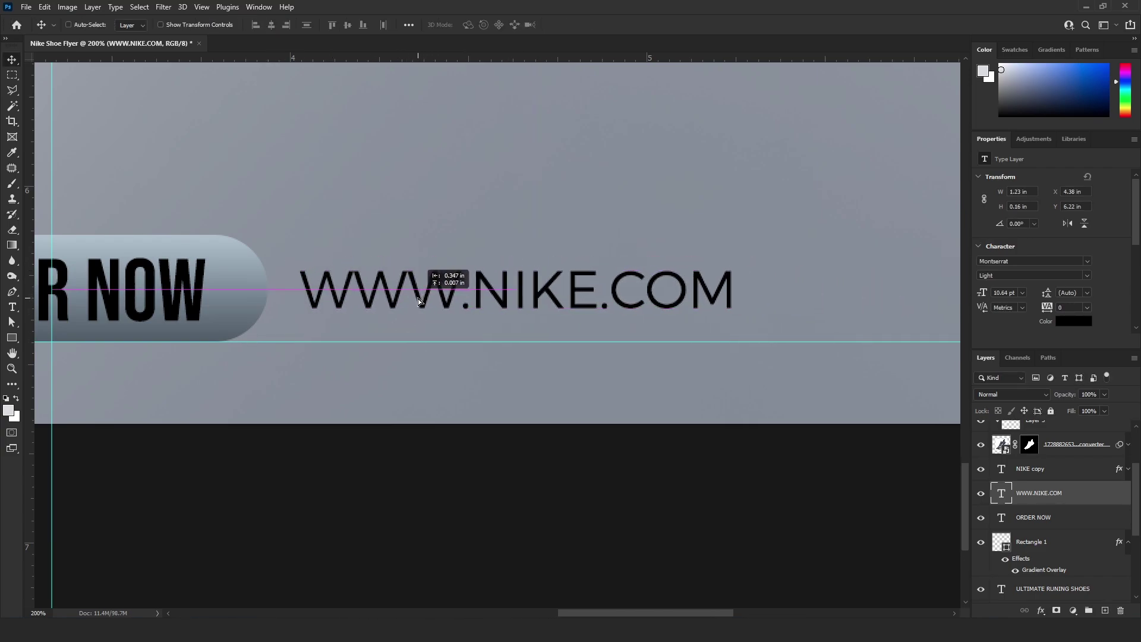
left_click(1063, 321)
left_click_drag(764, 184, 649, 82)
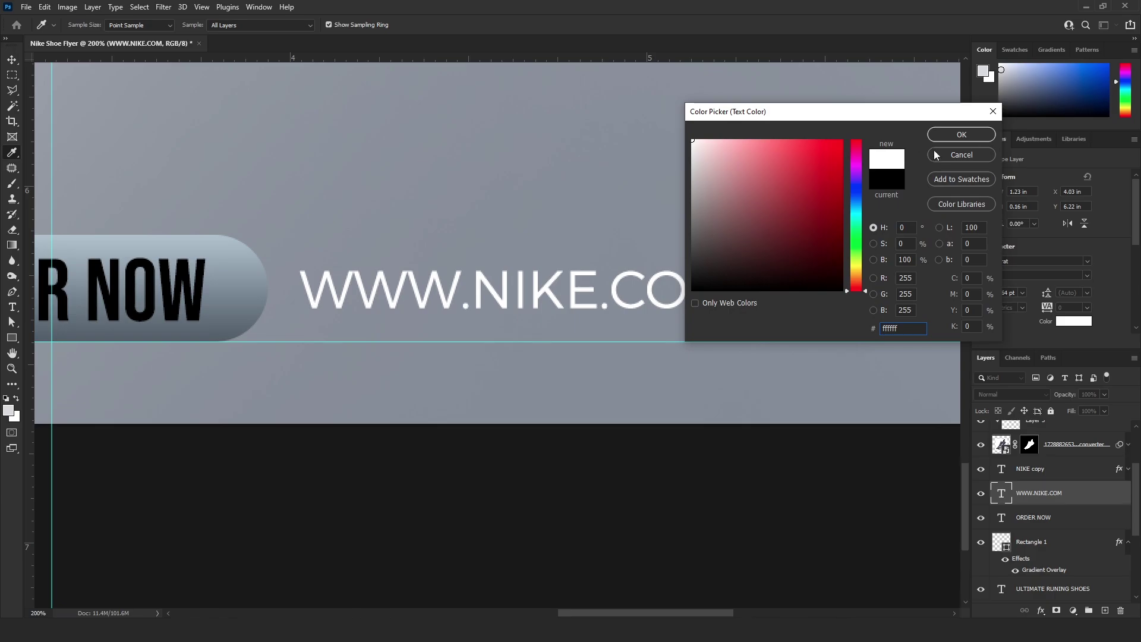
left_click(956, 135)
key("ctrl+minus")
key("ctrl+minus")
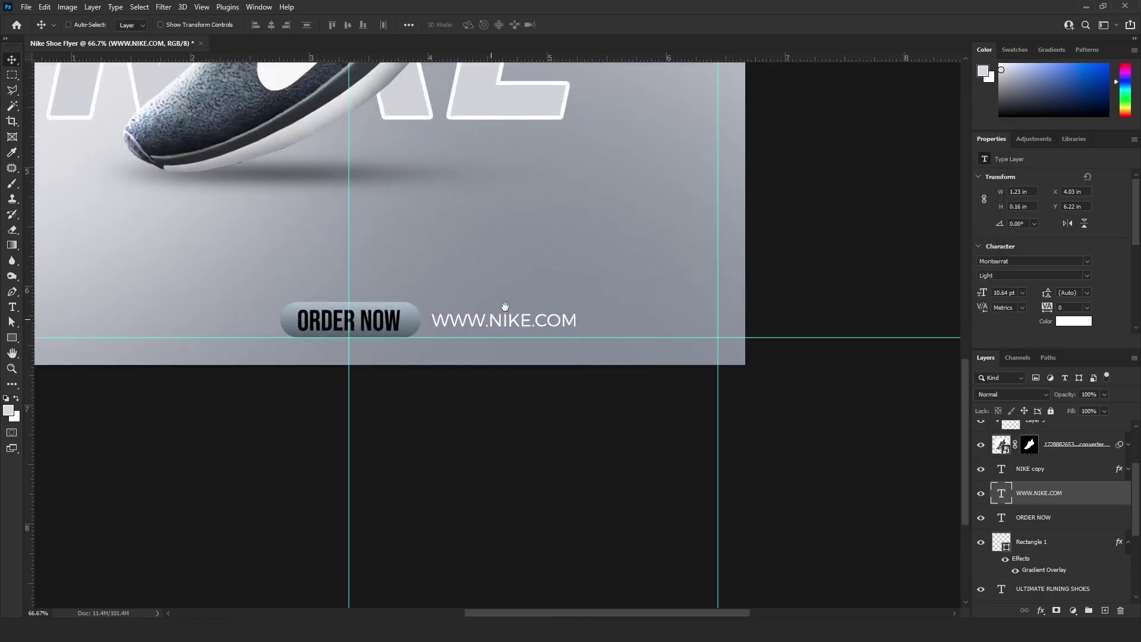
left_click_drag(500, 265, 574, 298)
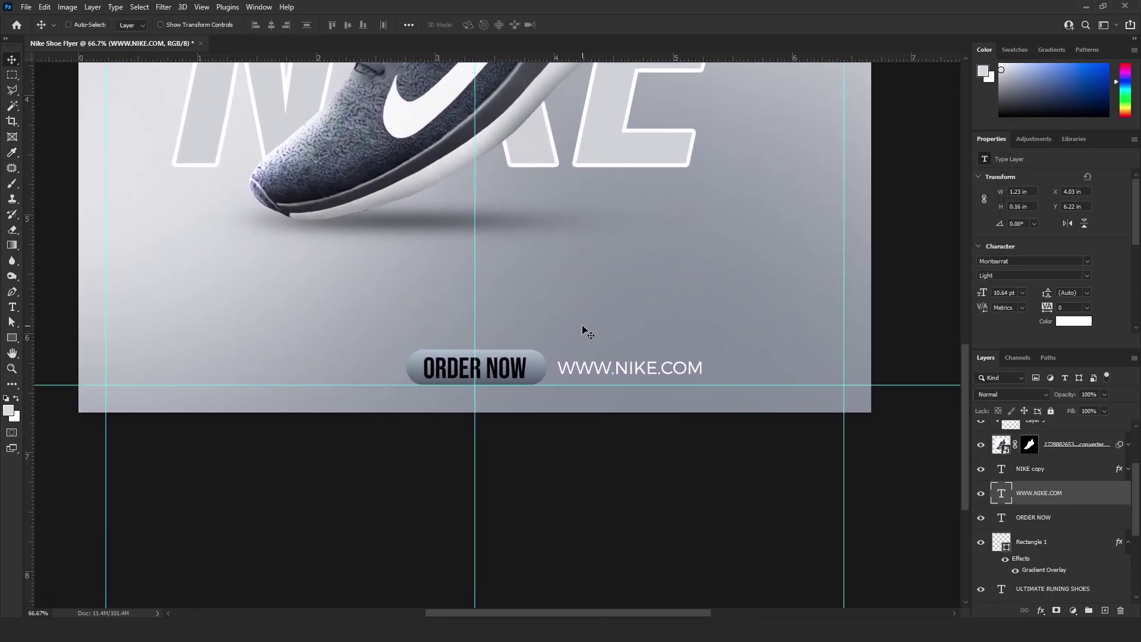
left_click(1046, 523, "shift")
left_click(1040, 542, "shift")
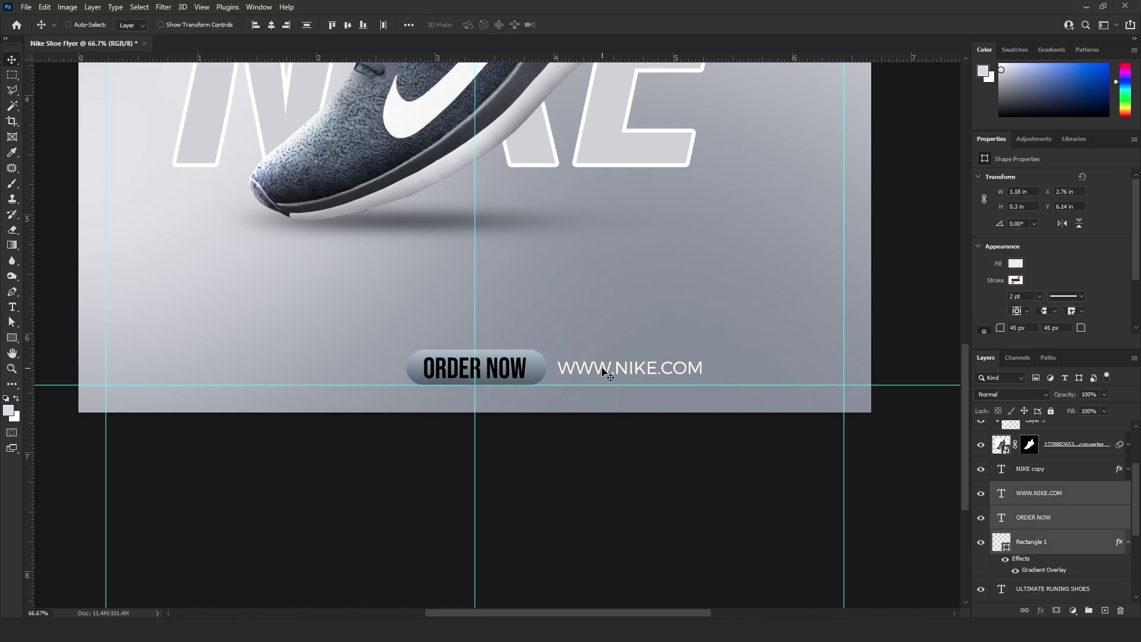
key("ctrl+t")
left_click_drag(592, 367, 512, 366)
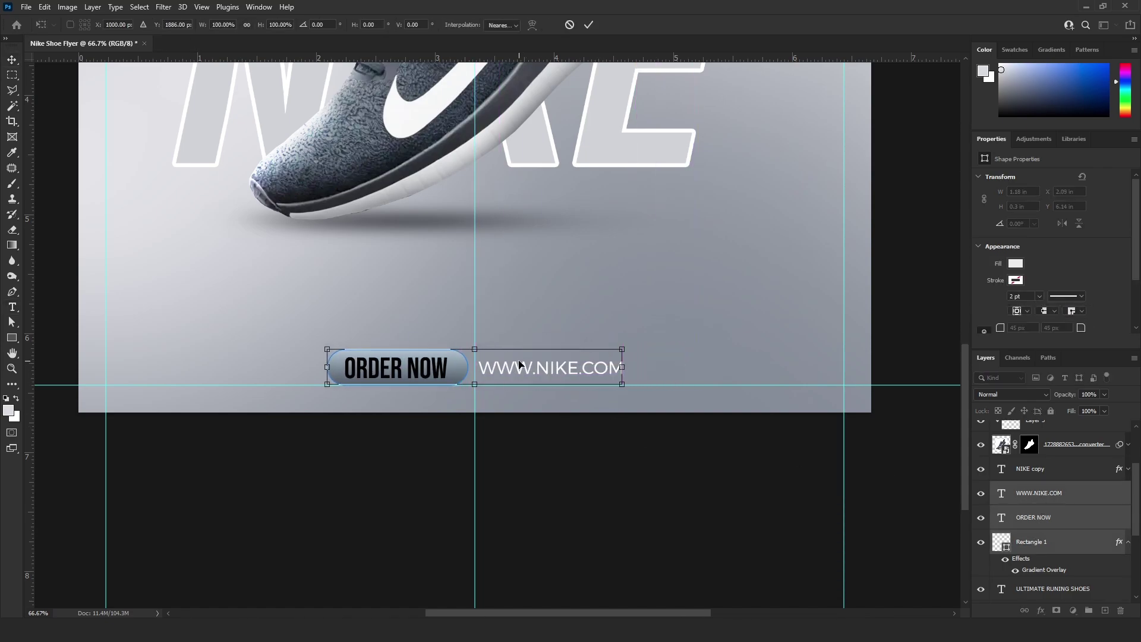
key("Return")
Nudge the button and its two texts up about 0.08 in above the lower margin guide.
key("Up")
key("Up")
key("Up")
key("Up")
key("Up")
key("Up")
key("Up")
key("Up")
key("Up")
key("Up")
key("Up")
key("Up")
key("Up")
key("Up")
key("Up")
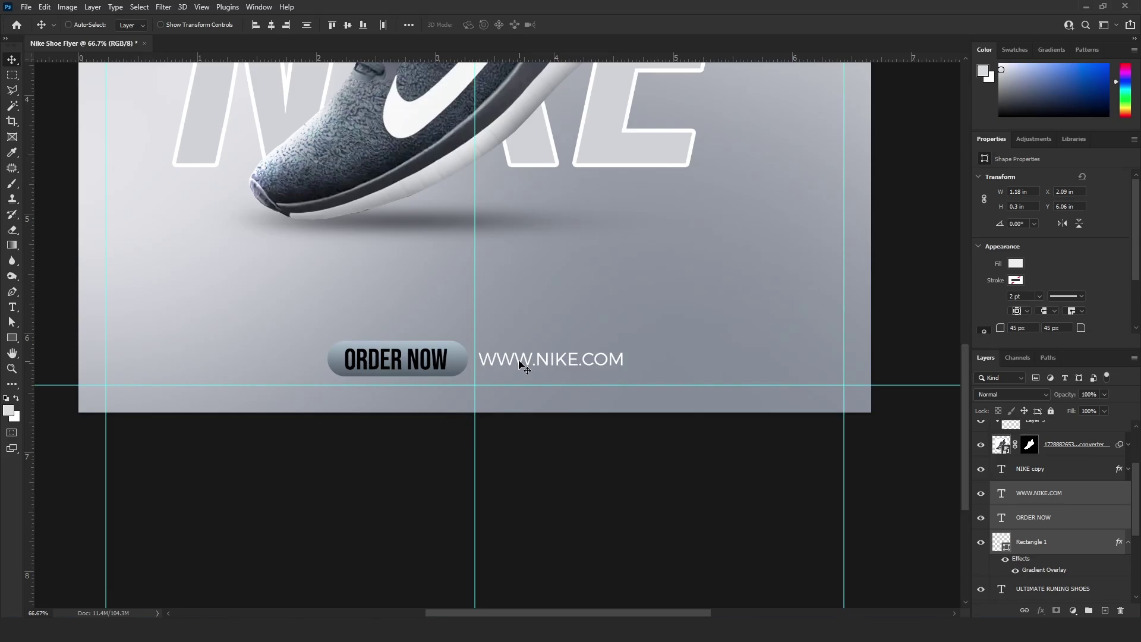
key("ctrl+0")
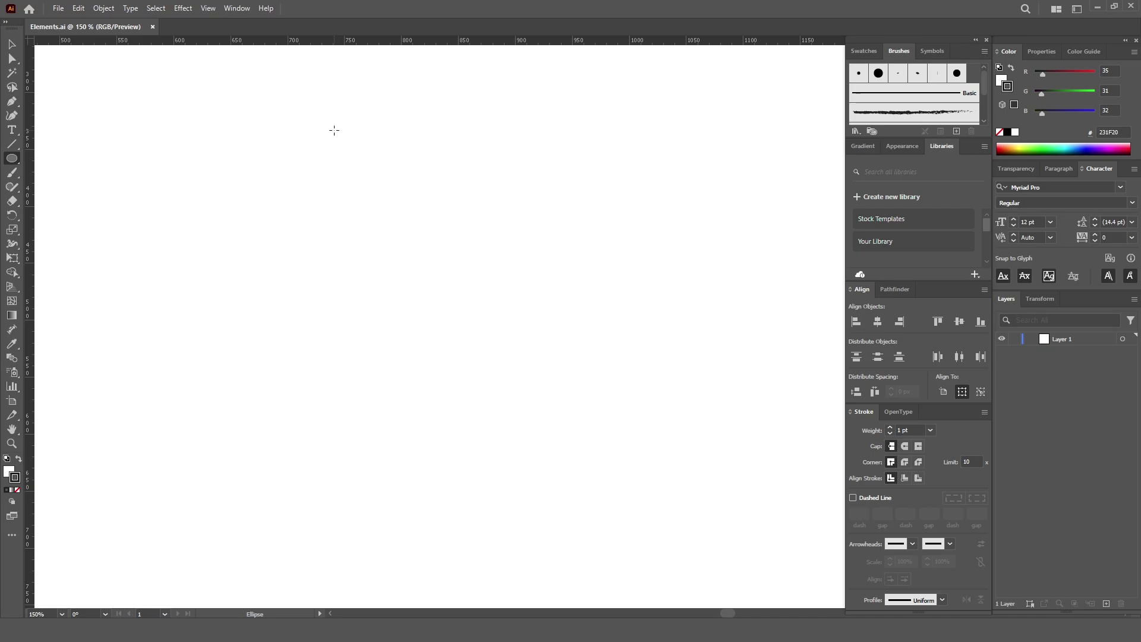
In Illustrator's Elements.ai document, draw a small circle with a black fill and no stroke.
left_click_drag(331, 126, 334, 130)
key("v")
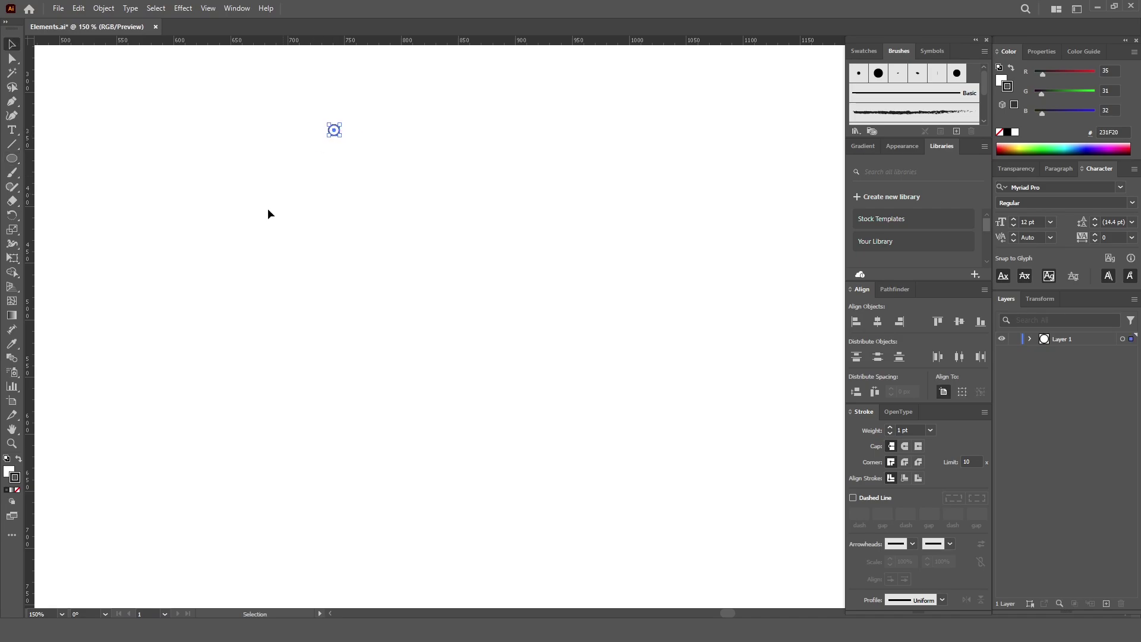
left_click(17, 461)
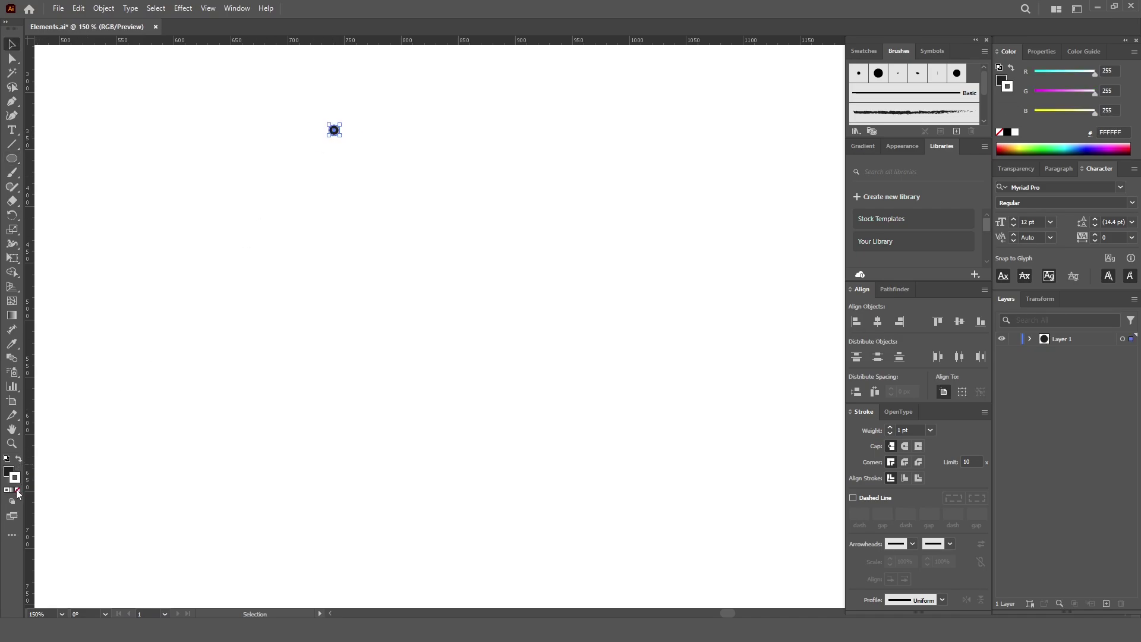
left_click(17, 491)
Duplicate the circle straight down and repeat the copy to form a column of nine evenly spaced dots.
key("ctrl+plus")
key("space")
left_click_drag(486, 274, 207, 148)
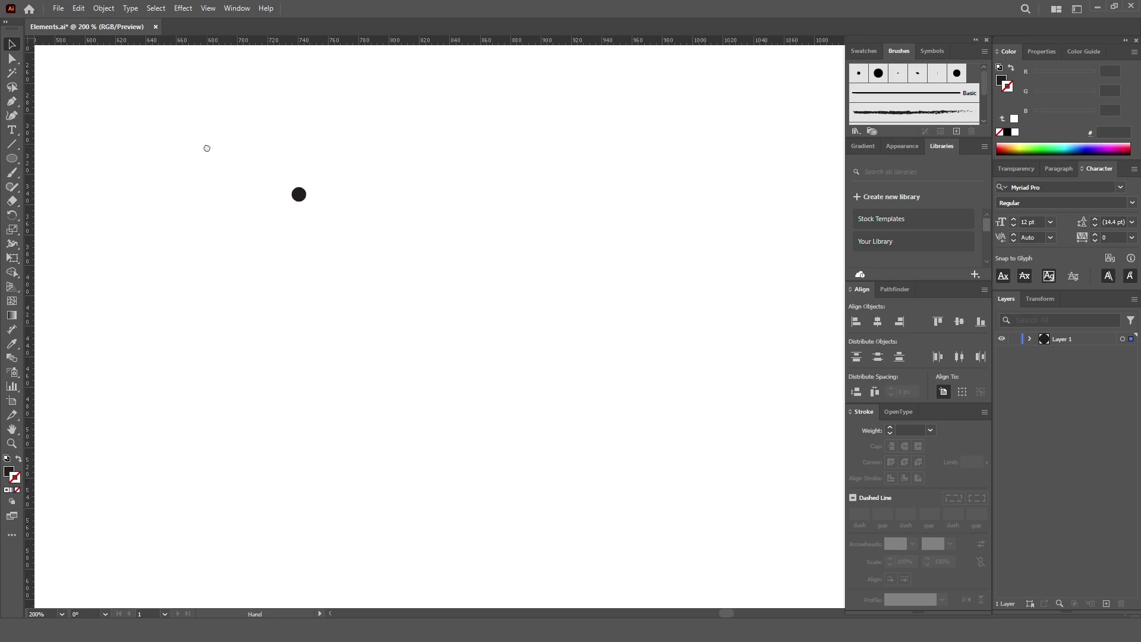
left_click_drag(301, 196, 302, 237)
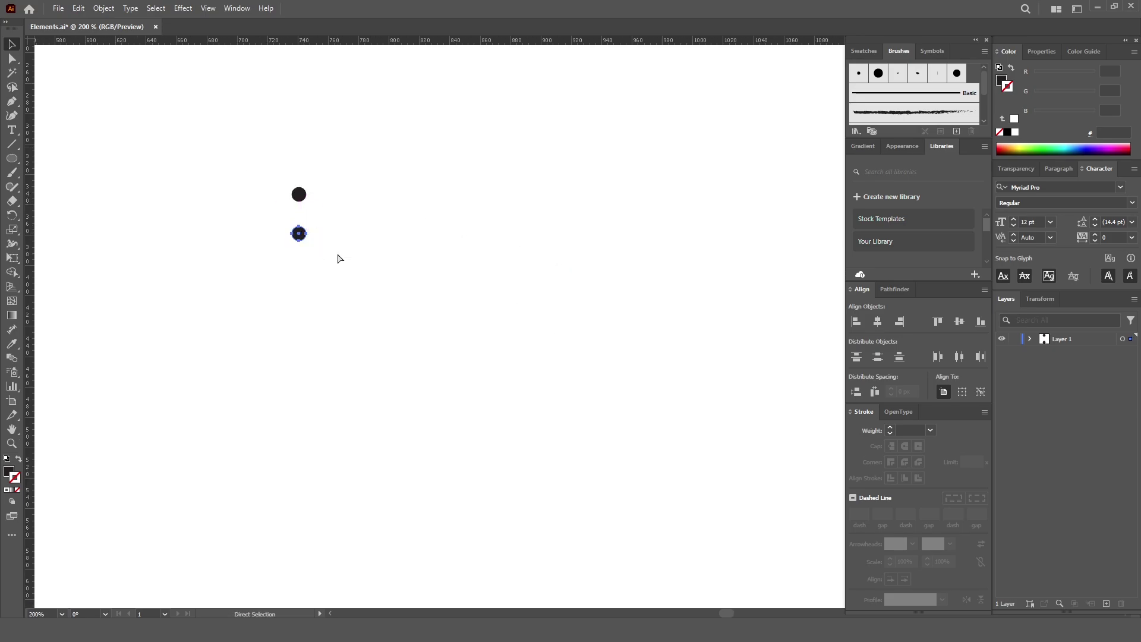
key("ctrl+d")
key("ctrl+d")
key("ctrl+d")
key("ctrl+d")
key("ctrl+d")
key("ctrl+d")
key("ctrl+d")
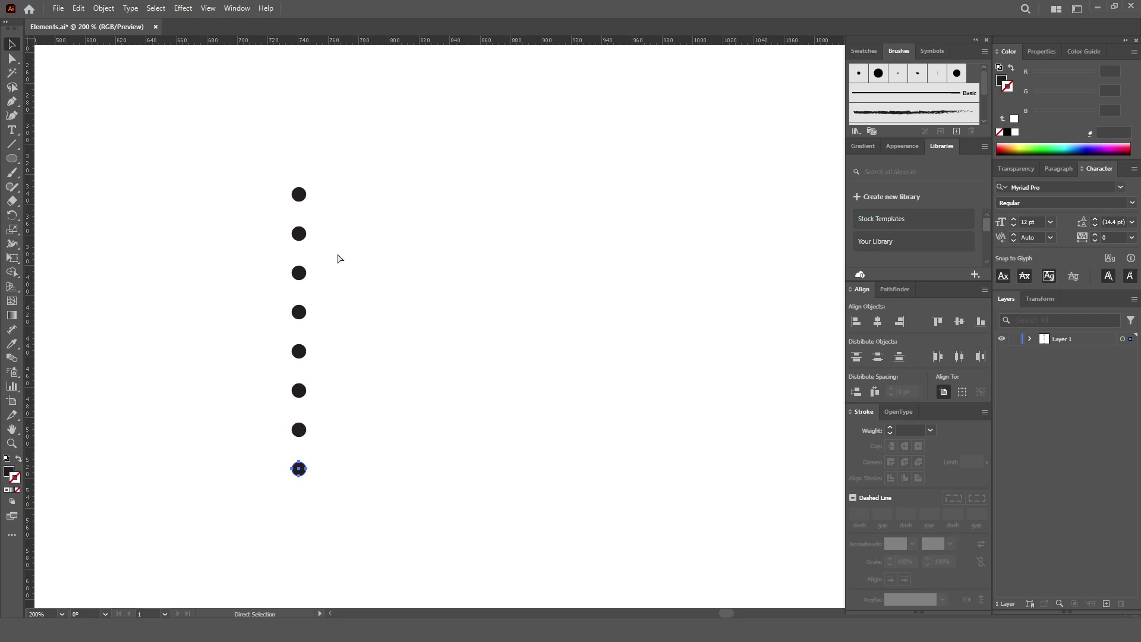
Duplicate the whole column of dots sideways and repeat the copy once to make three columns.
scroll(383, 404, "down", 1)
left_click_drag(272, 114, 341, 491)
left_click_drag(300, 191, 336, 194)
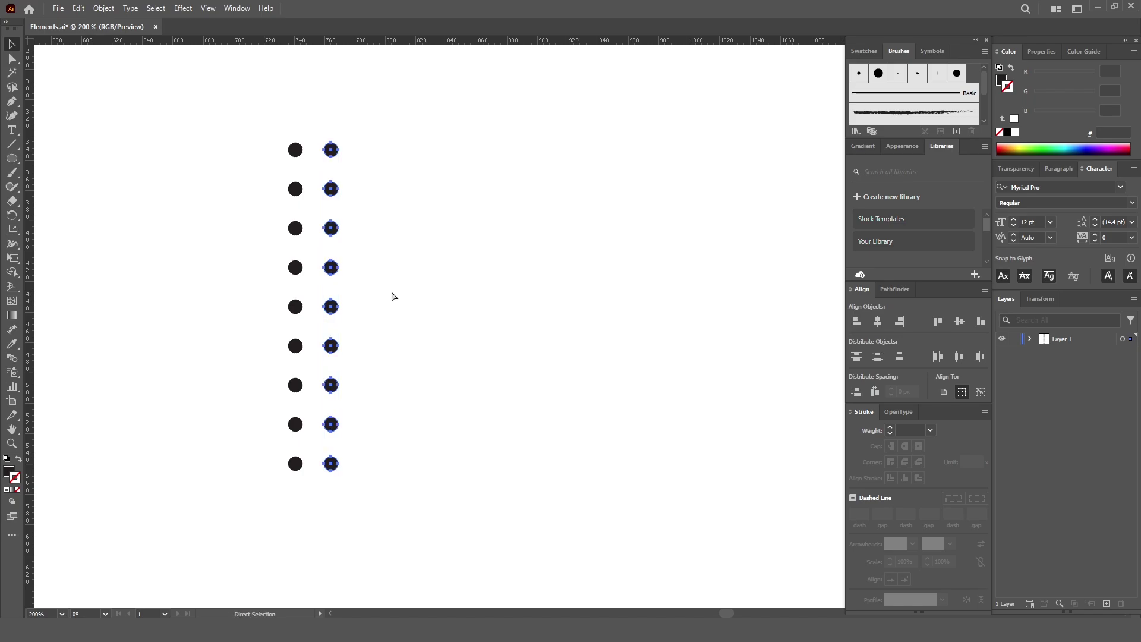
key("ctrl+d")
Select all three columns of dots and place them into the Nike Shoe Flyer.psd document in Photoshop.
left_click(456, 278)
left_click_drag(456, 278, 432, 264)
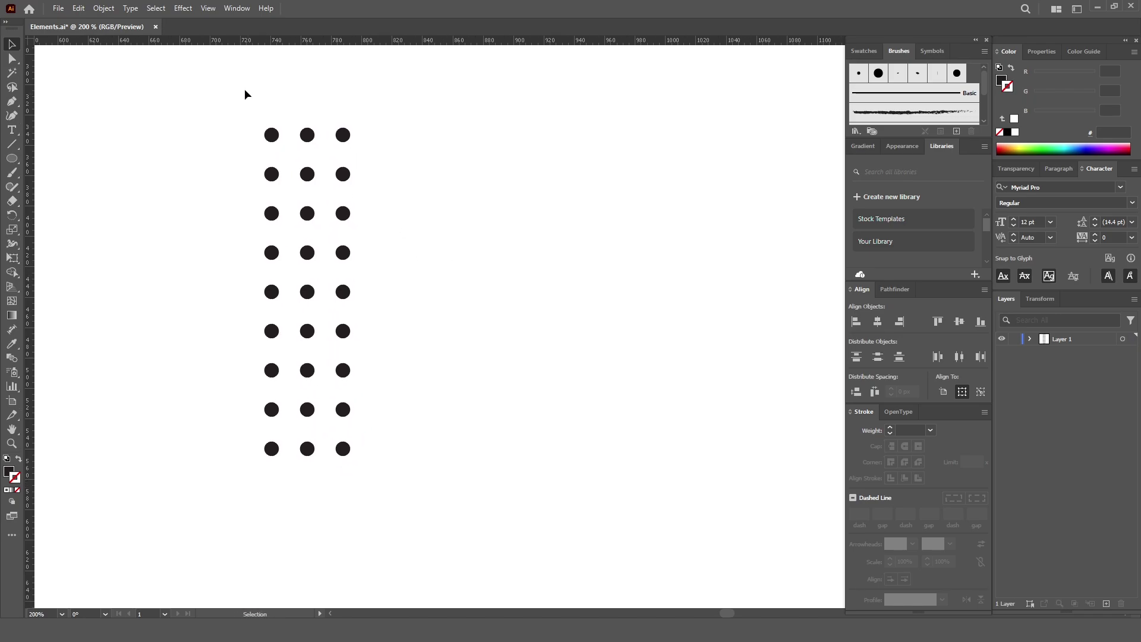
left_click_drag(244, 90, 402, 536)
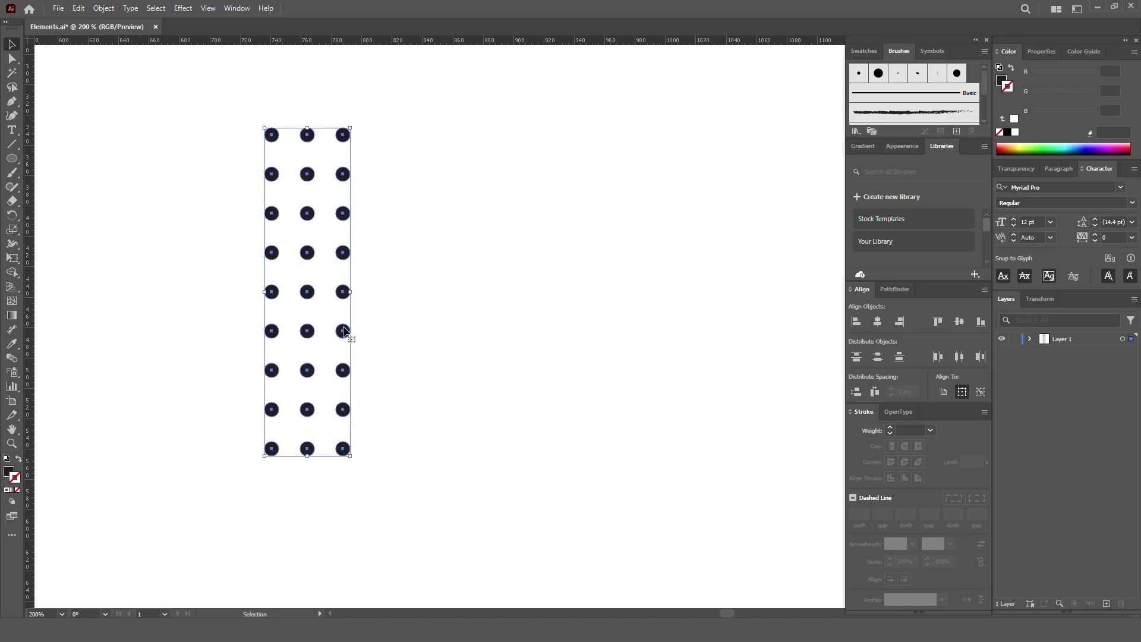
left_click_drag(349, 338, 97, 630)
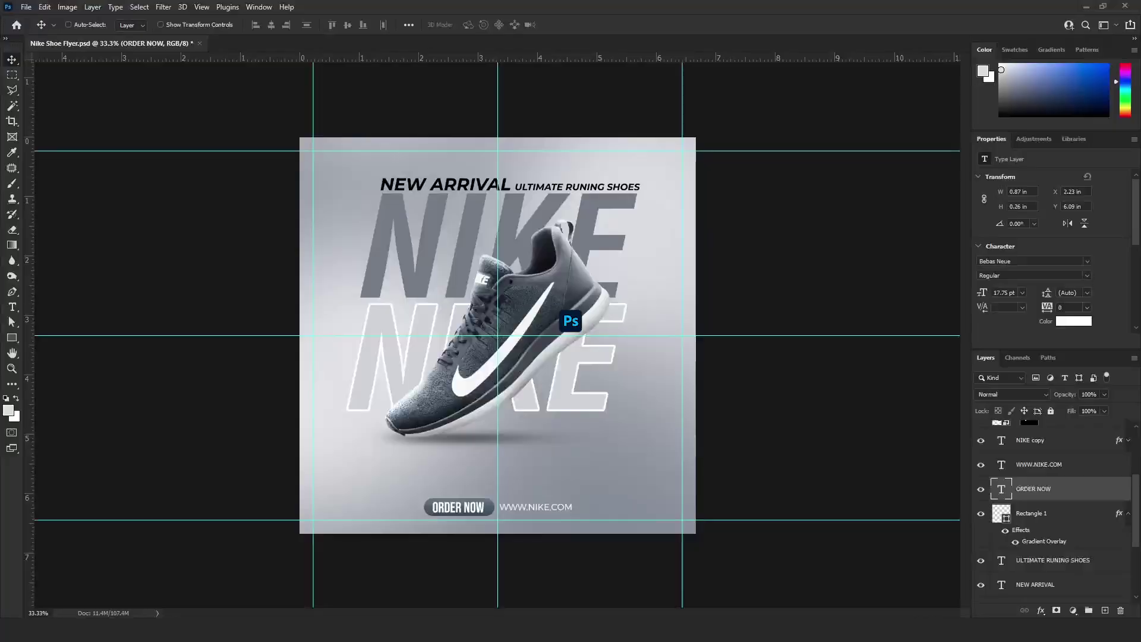
Scale the placed dots to about 83% and fit them into the flyer's upper-left corner along the margin guides.
left_click_drag(331, 324, 359, 217)
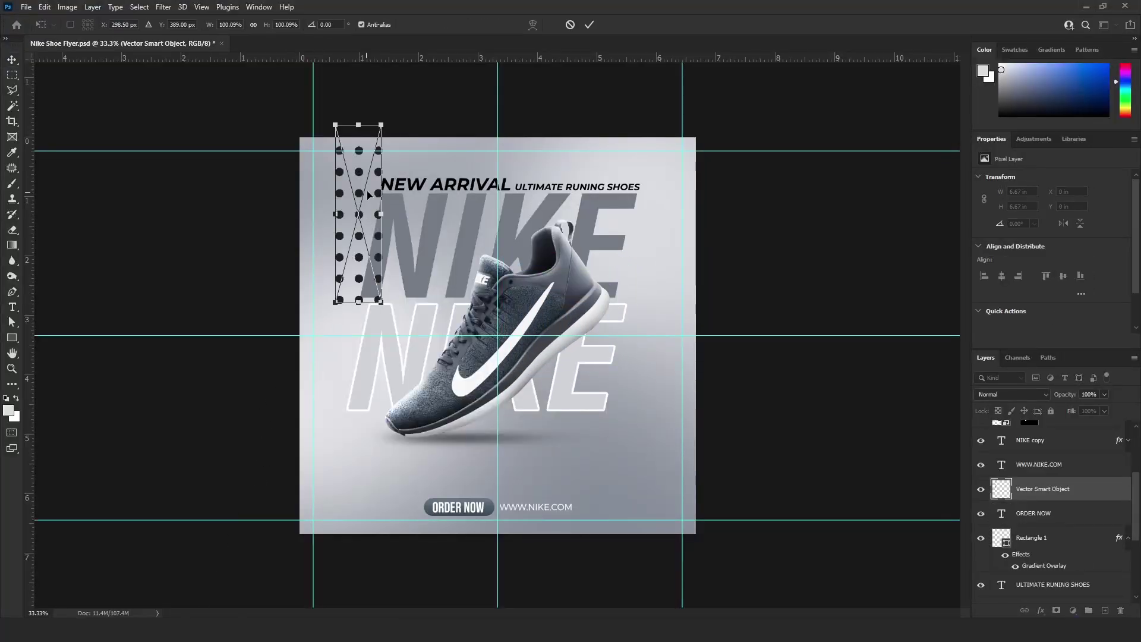
left_click_drag(386, 120, 378, 150)
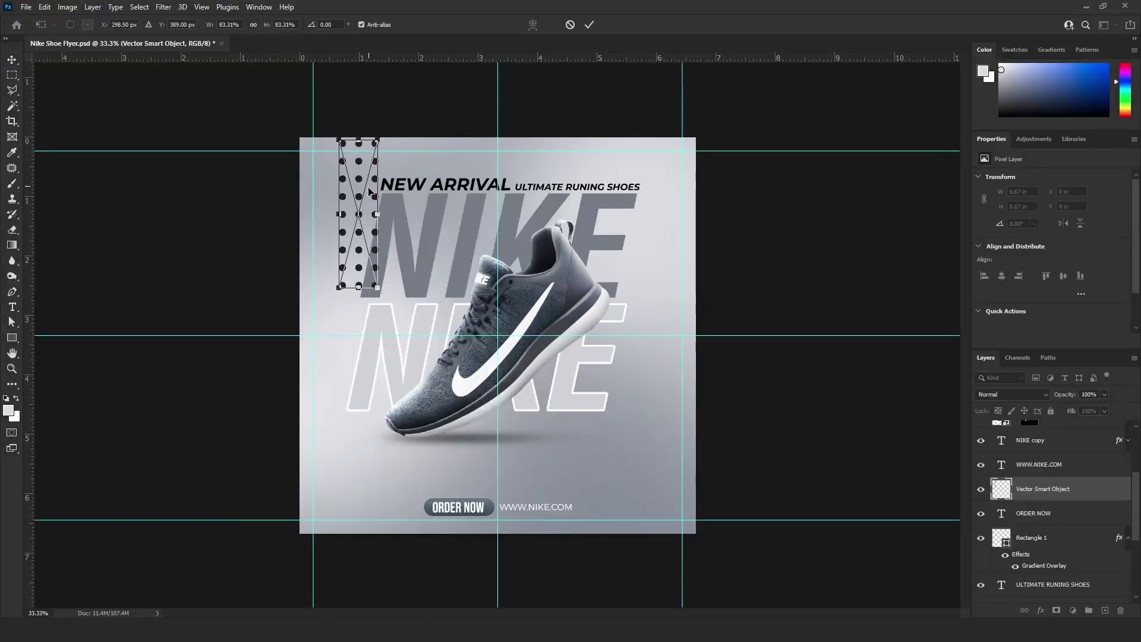
left_click_drag(366, 211, 345, 203)
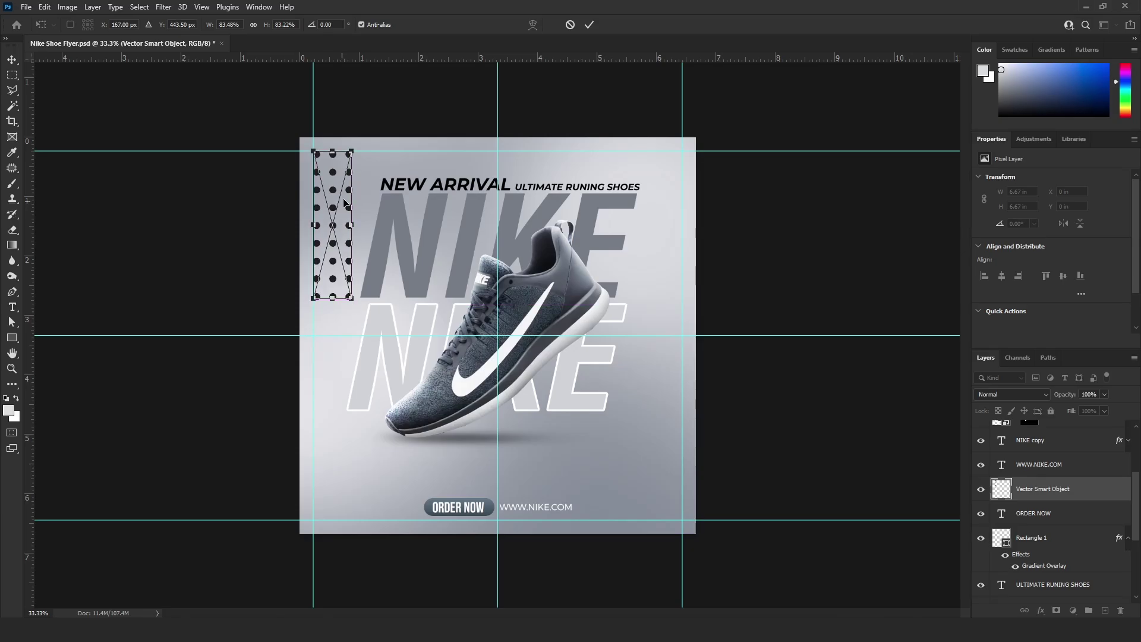
key("Return")
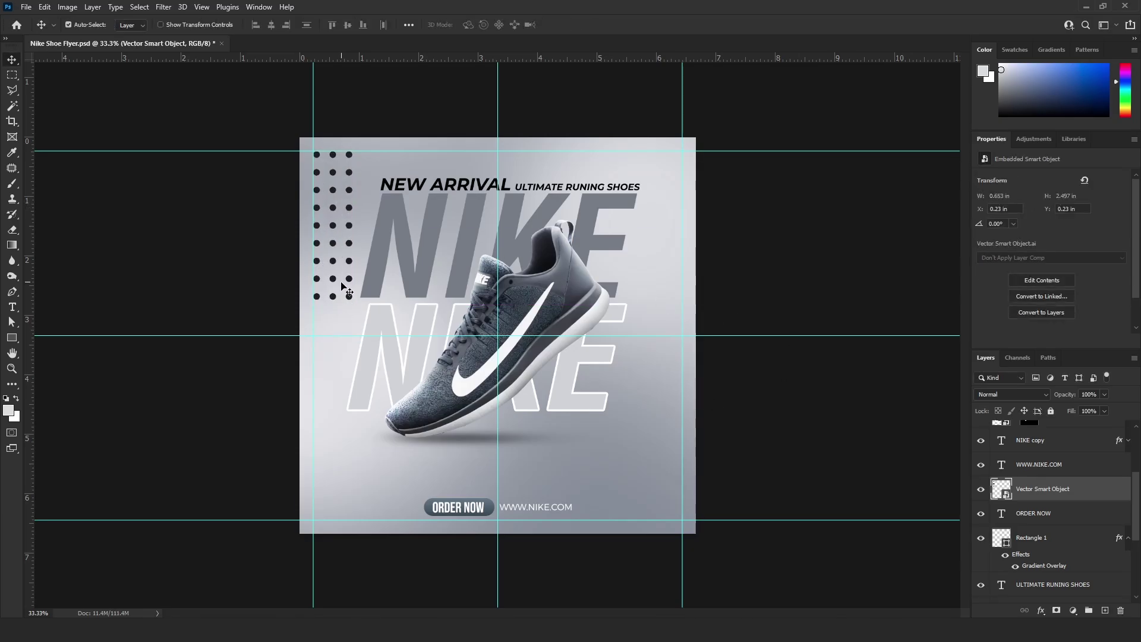
Set the blend mode of the dots layer to Overlay.
key("ctrl+plus")
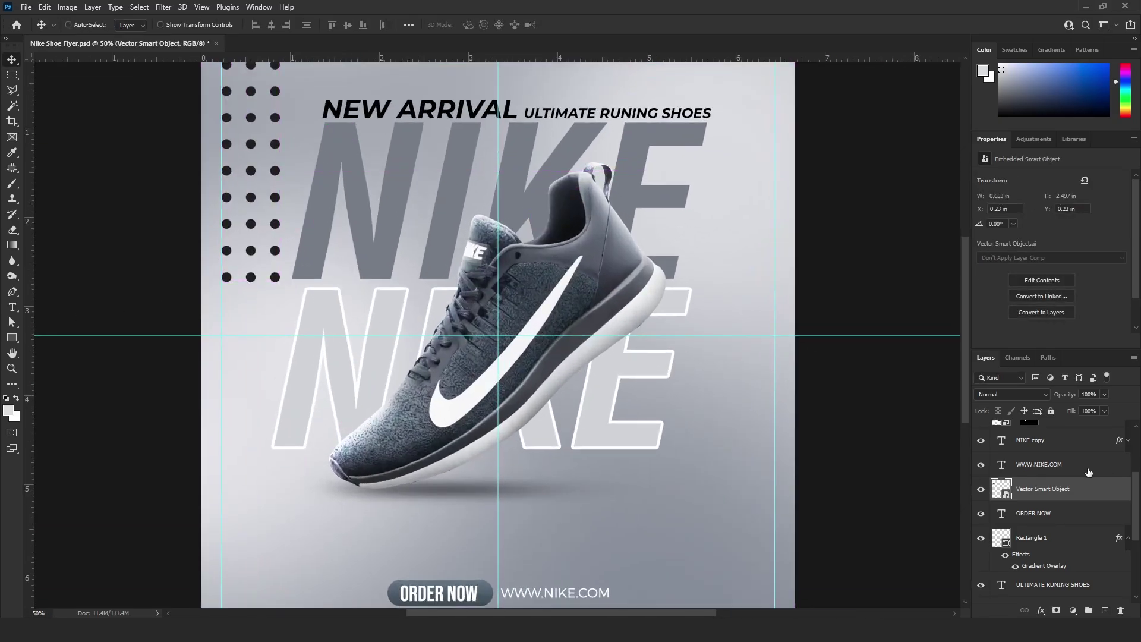
left_click(1035, 395)
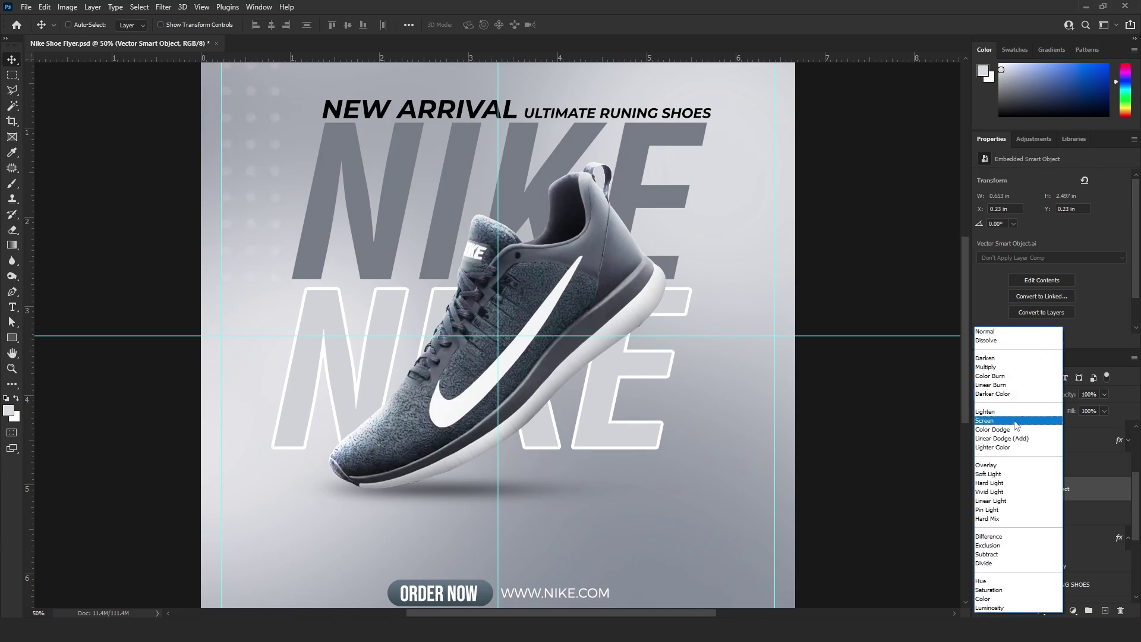
left_click(1008, 469)
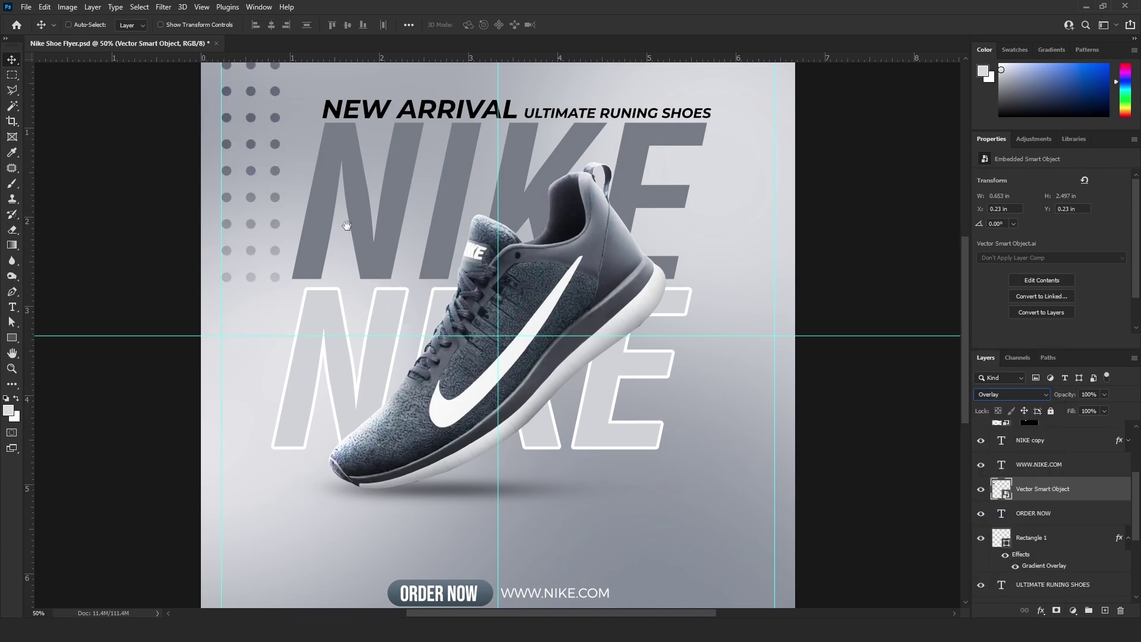
Scale the dots down to about 75%, keeping them anchored at the upper-left margin corner.
left_click_drag(347, 225, 373, 308)
key("ctrl+minus")
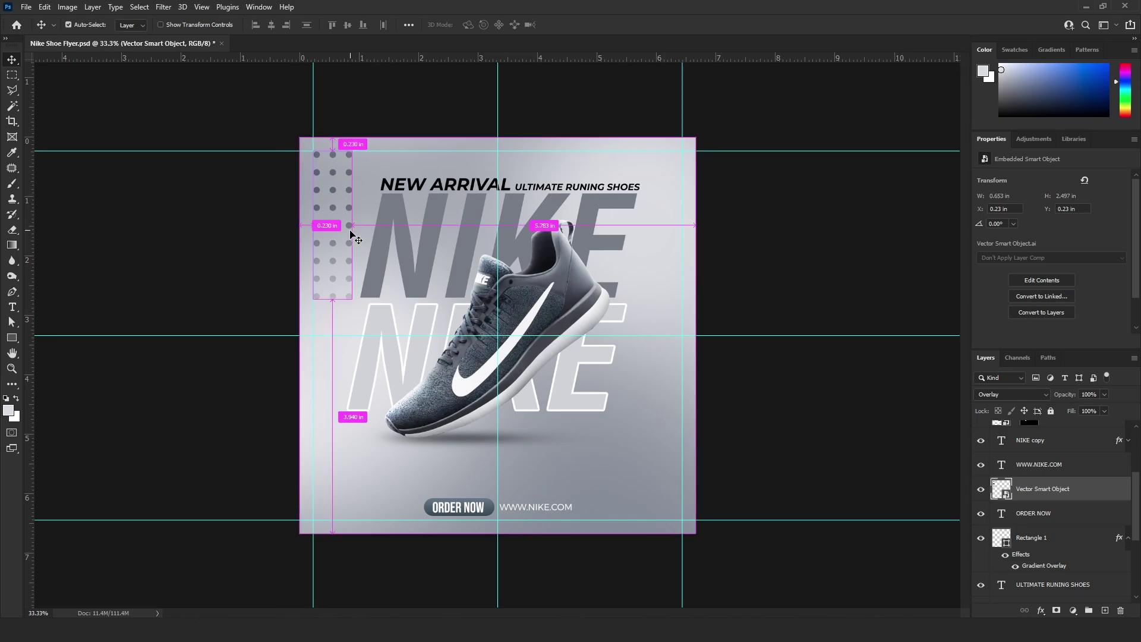
key("ctrl+t")
left_click_drag(356, 297, 349, 283)
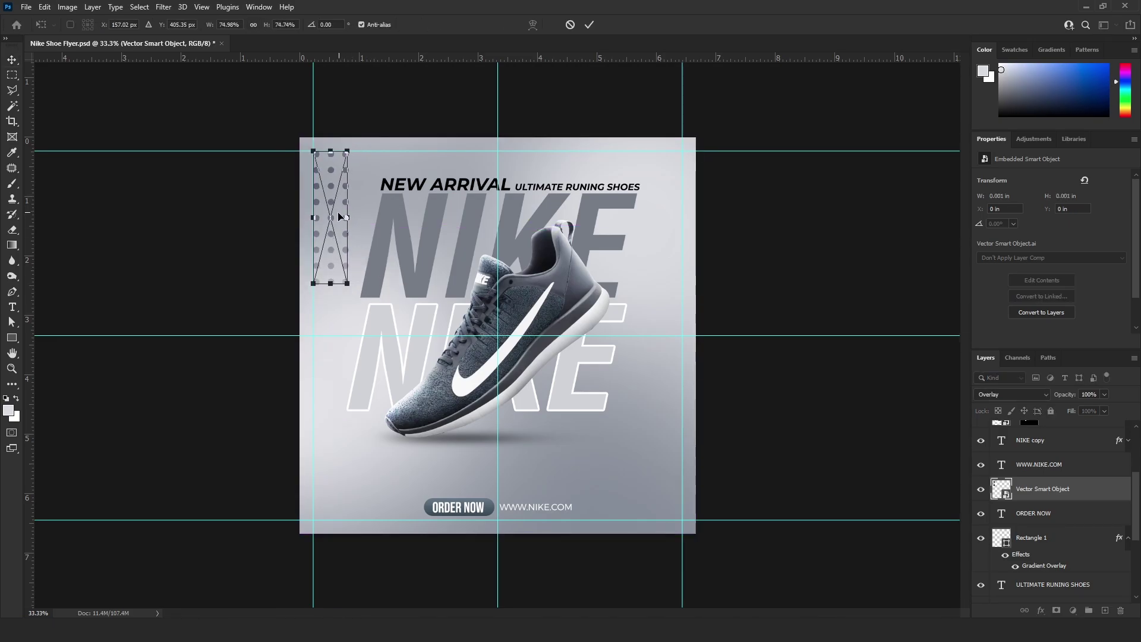
Duplicate the dots into the flyer's lower-right corner, aligned to the margin guides.
left_click_drag(338, 217, 676, 457)
key("Return")
key("ctrl+t")
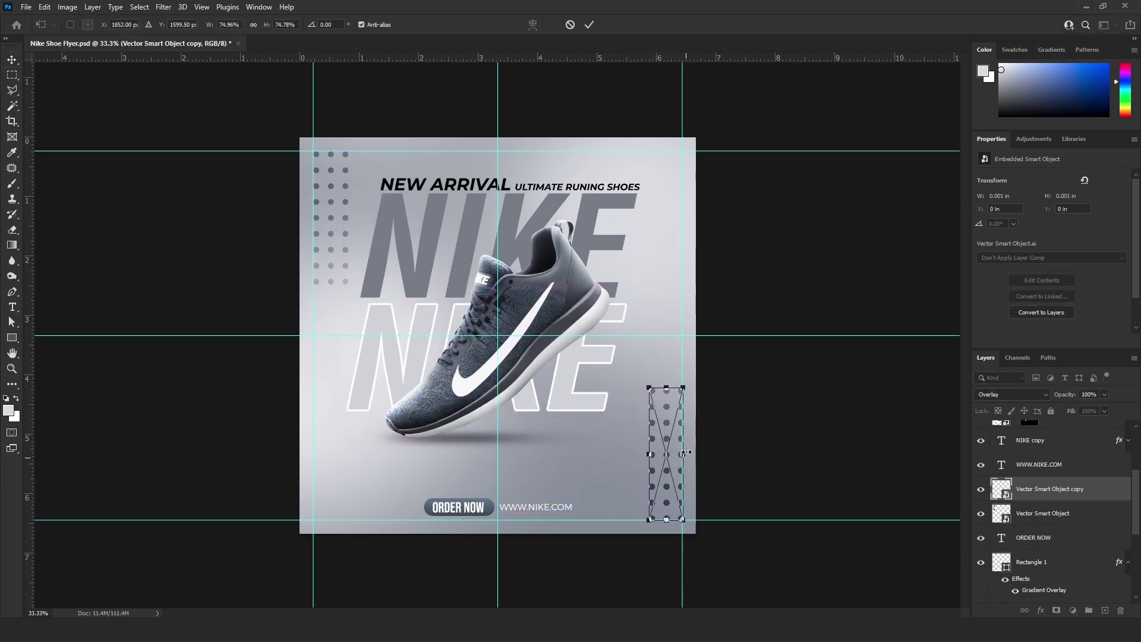
key("Return")
Nudge the copied dots inward from the lower-right guides to X 5.84 in and Y 4.19 in.
key("ctrl+plus")
key("ctrl+plus")
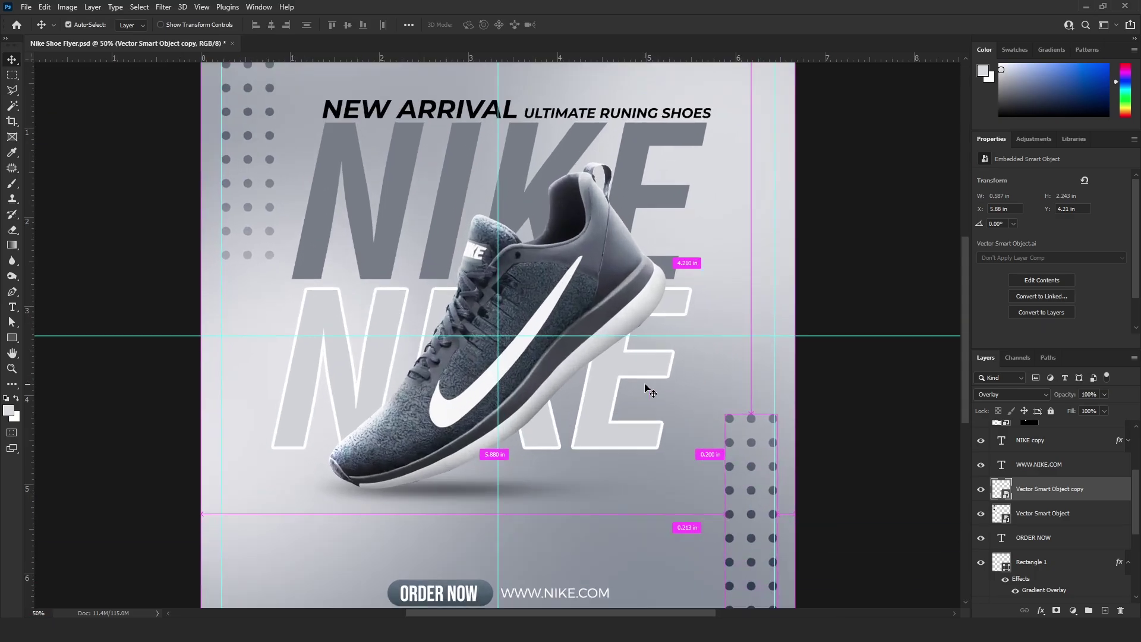
left_click_drag(719, 462, 515, 267)
key("Left")
key("Left")
key("Left")
key("Left")
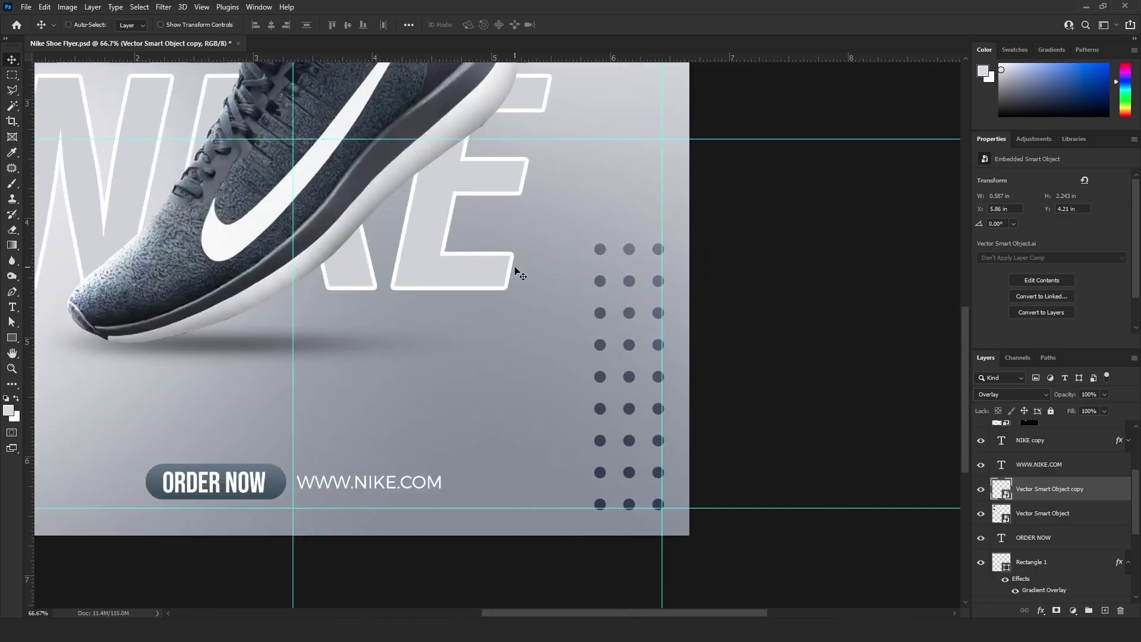
key("Left")
key("Left")
key("Up")
key("Up")
key("Up")
key("Up")
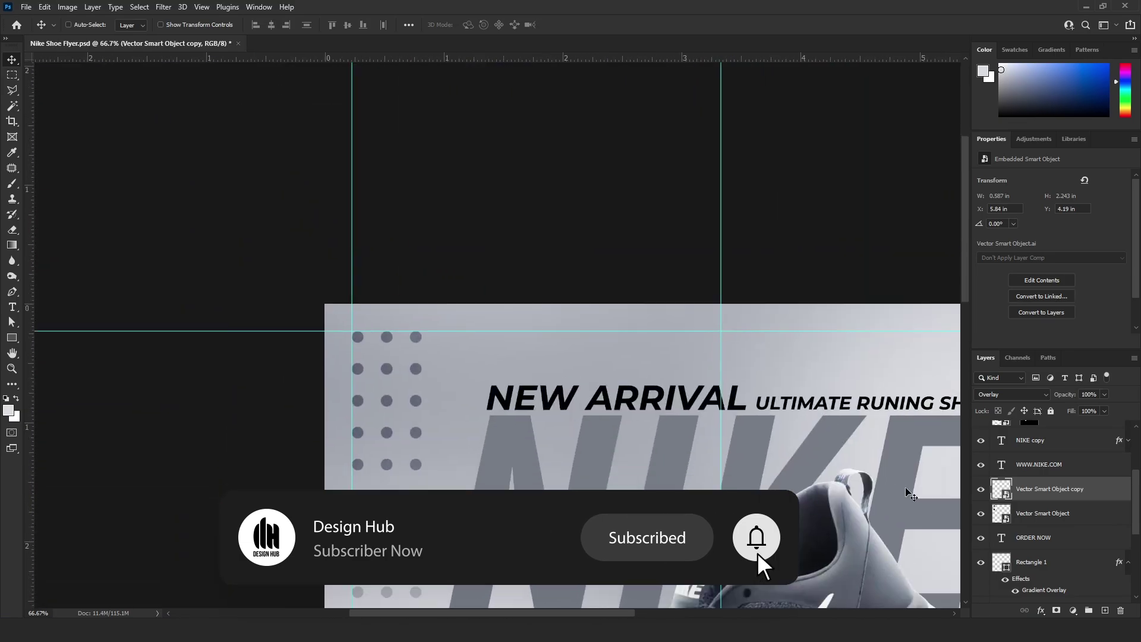
Select the original dots layer, check the whole flyer and save the document.
left_click(1037, 516)
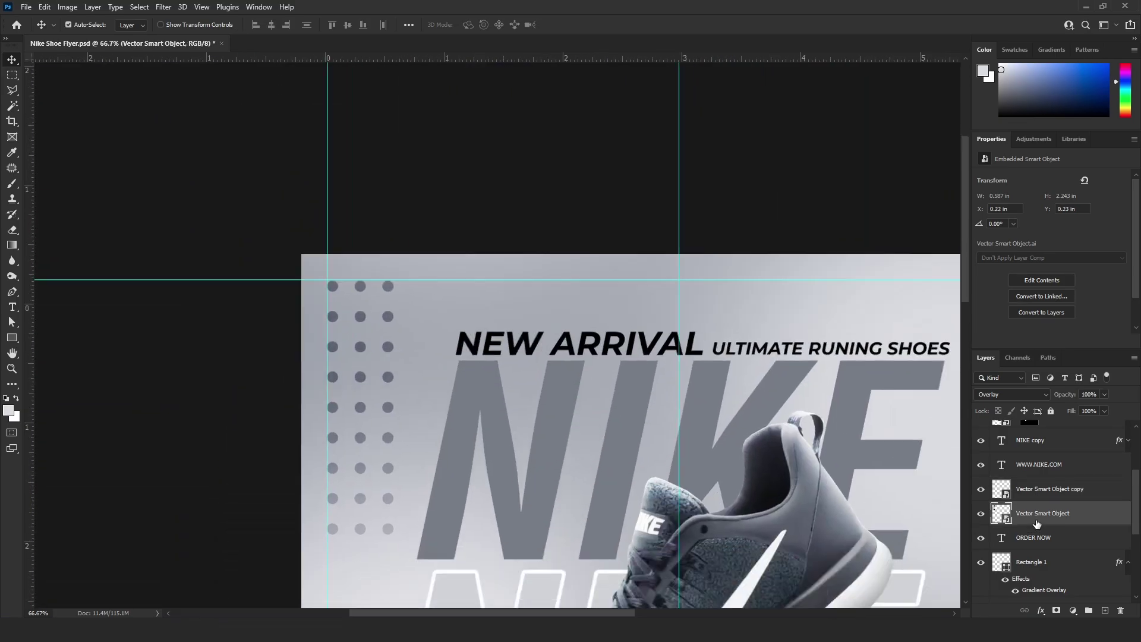
key("ctrl+0")
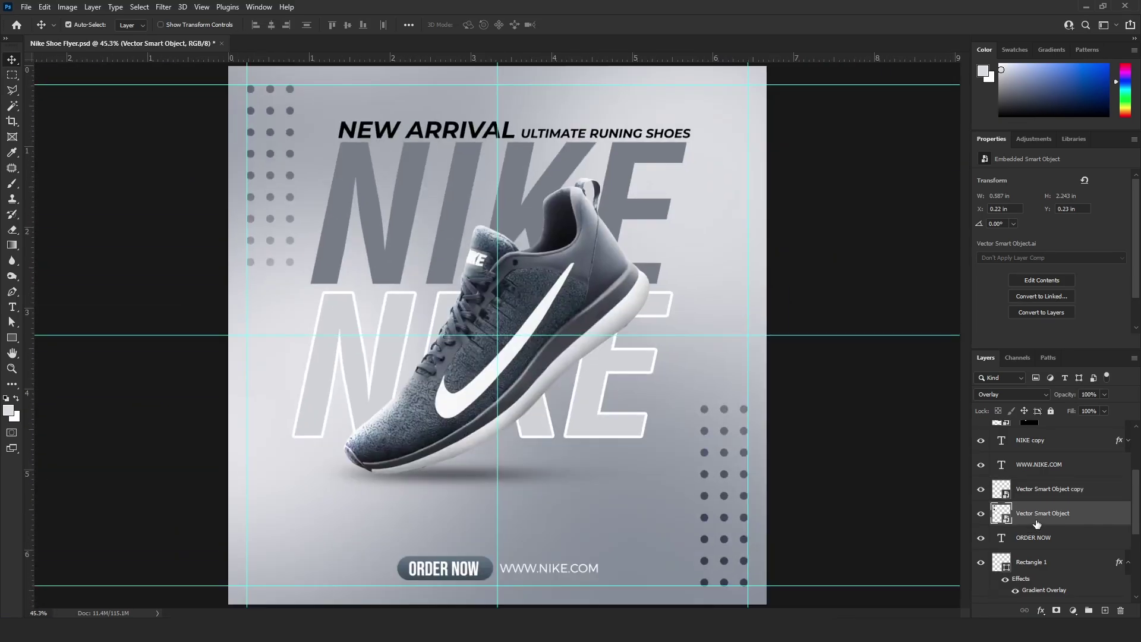
key("ctrl+minus")
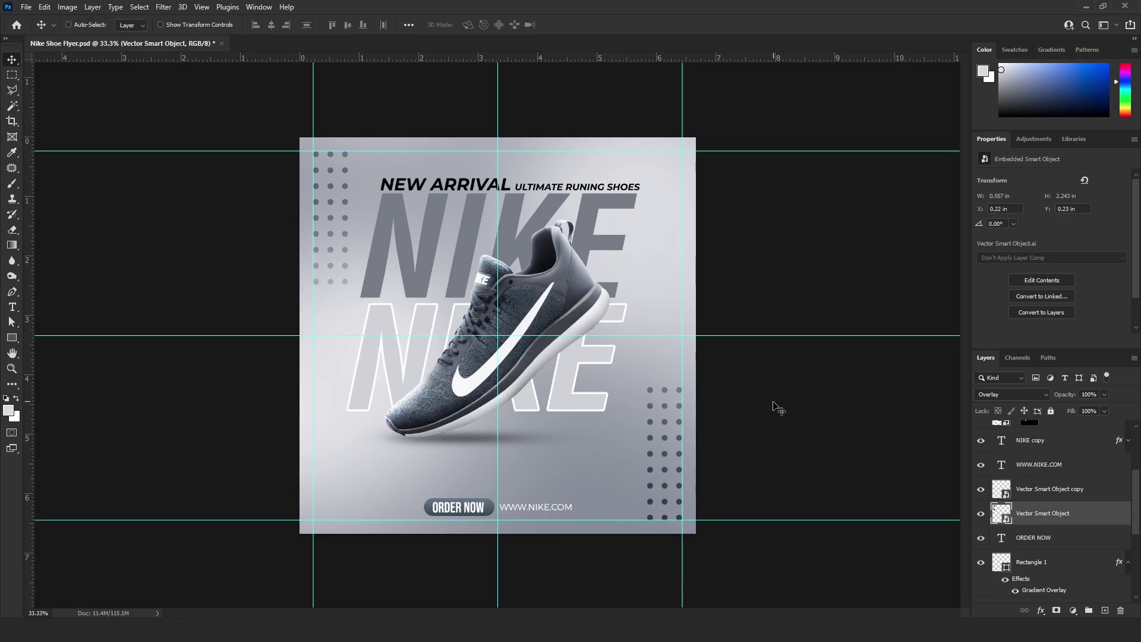
scroll(1096, 484, "up", 3)
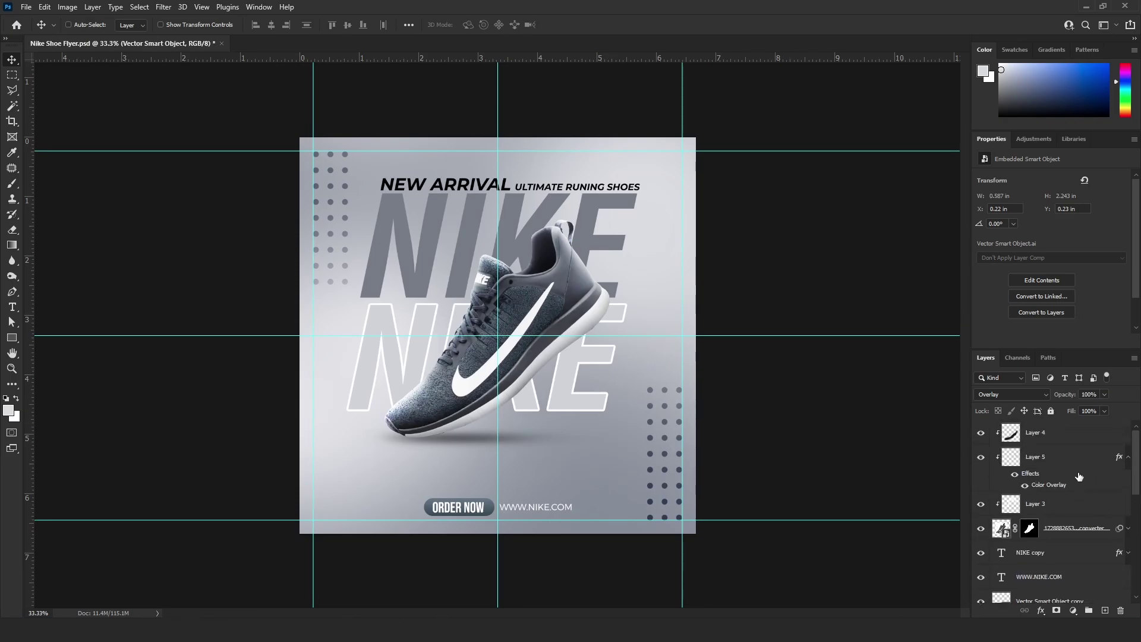
key("ctrl+s")
Group Layer 1 and Layer 0 and rename the group as Background.
left_click(1073, 442)
scroll(1079, 503, "down", 5)
left_click(1031, 595)
left_click(1038, 569, "shift")
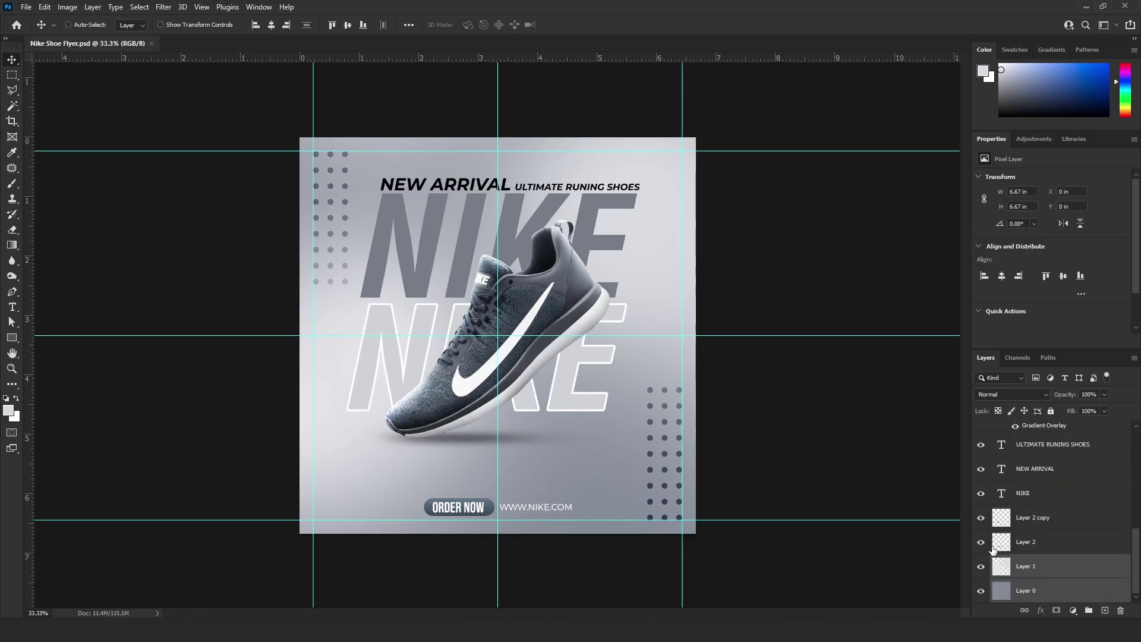
key("ctrl+g")
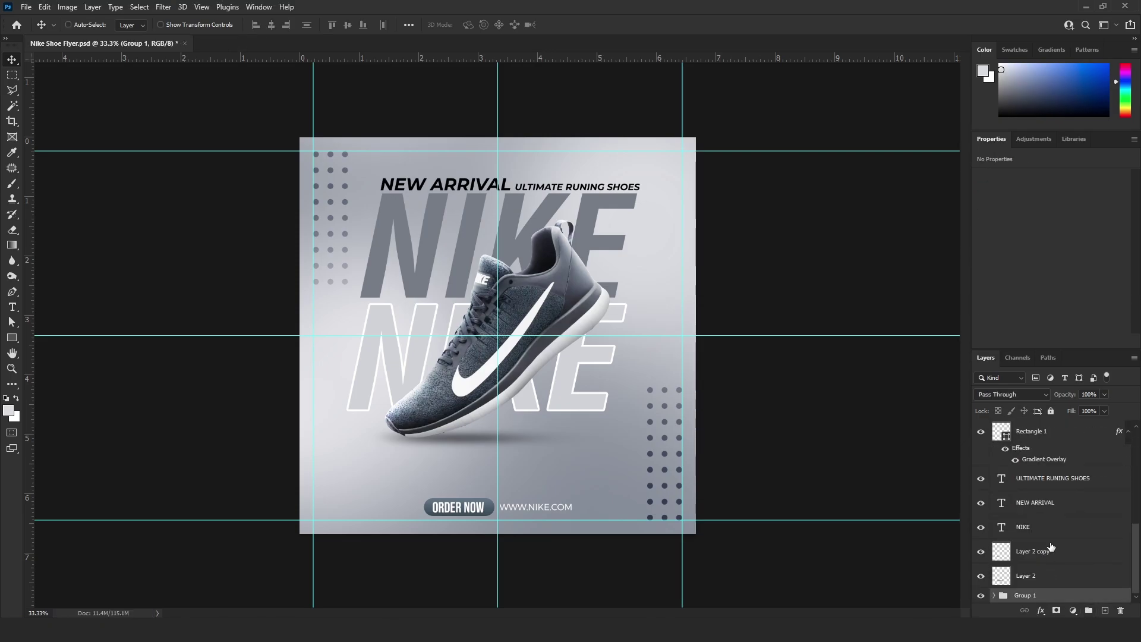
double_click(1026, 595)
type("Background")
key("Return")
Move both dot pattern layers into the Background group, check its contents and collapse it.
scroll(1027, 525, "up", 6)
scroll(1028, 522, "down", 1)
left_click(981, 481)
left_click(981, 481)
left_click(1032, 504)
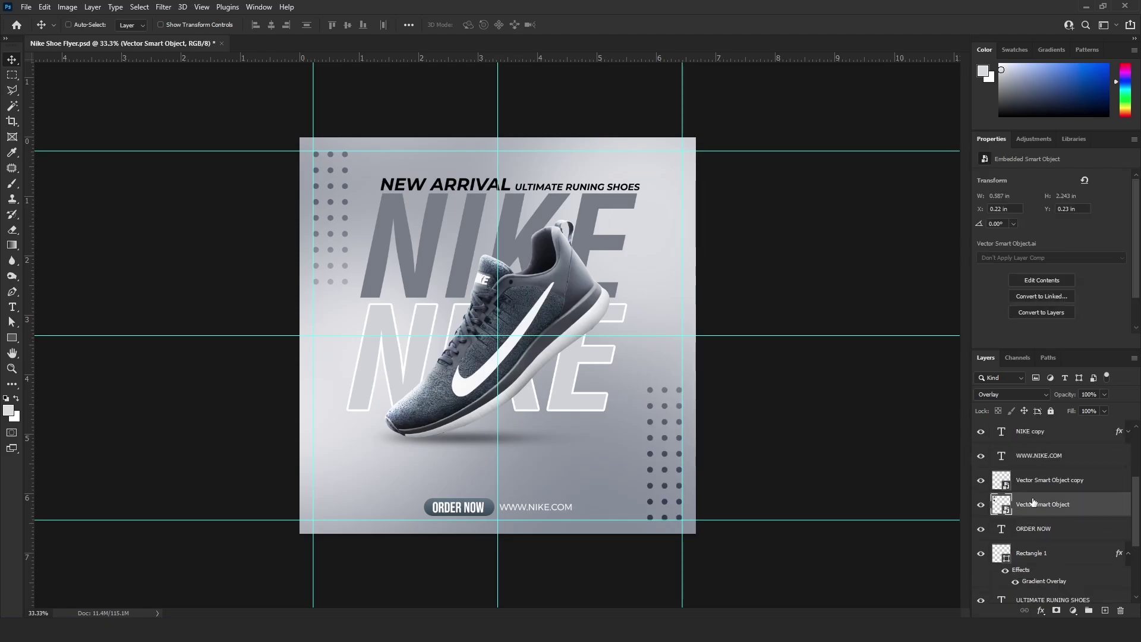
left_click(1040, 480, "shift")
scroll(1051, 514, "down", 2)
scroll(1050, 522, "down", 3)
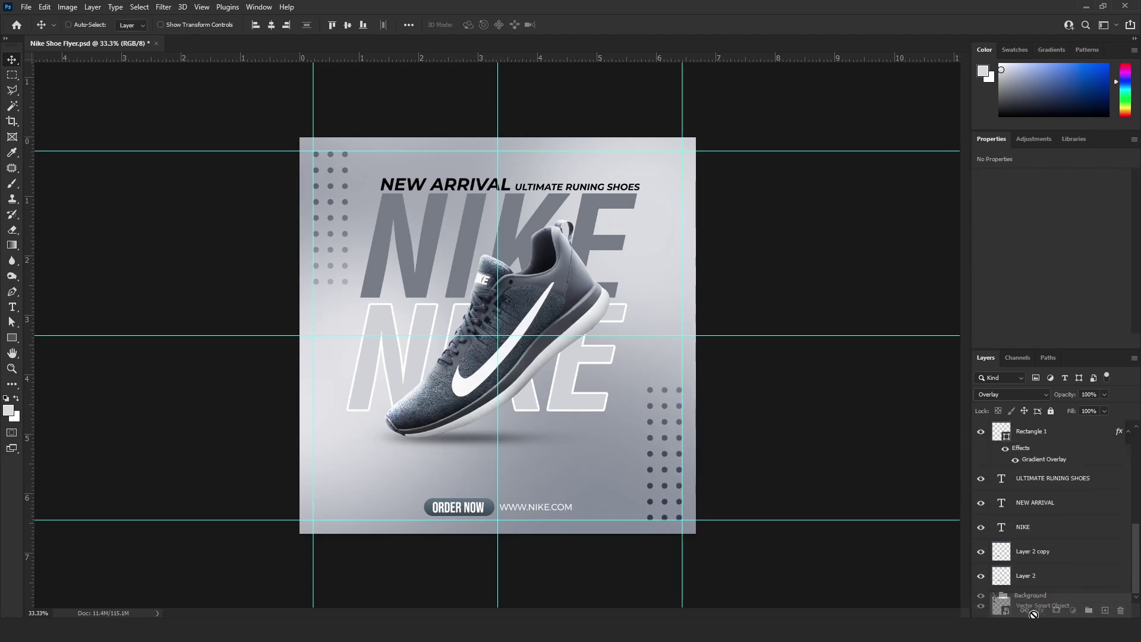
left_click(1036, 591)
left_click(993, 596)
scroll(1046, 555, "down", 2)
left_click(980, 518)
left_click(980, 518)
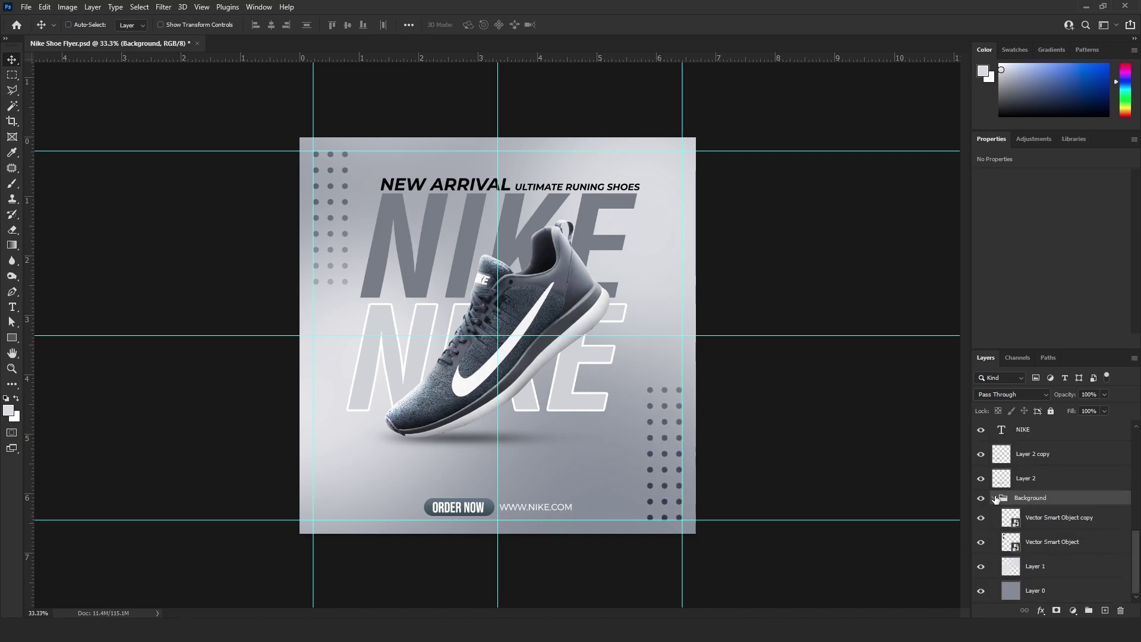
left_click(993, 499)
Collapse the effects of Rectangle 1 and Layer 5, and select the shoe, its three clipped layers and the NIKE copy text.
scroll(1049, 517, "up", 1)
left_click(1128, 480)
scroll(1055, 510, "up", 5)
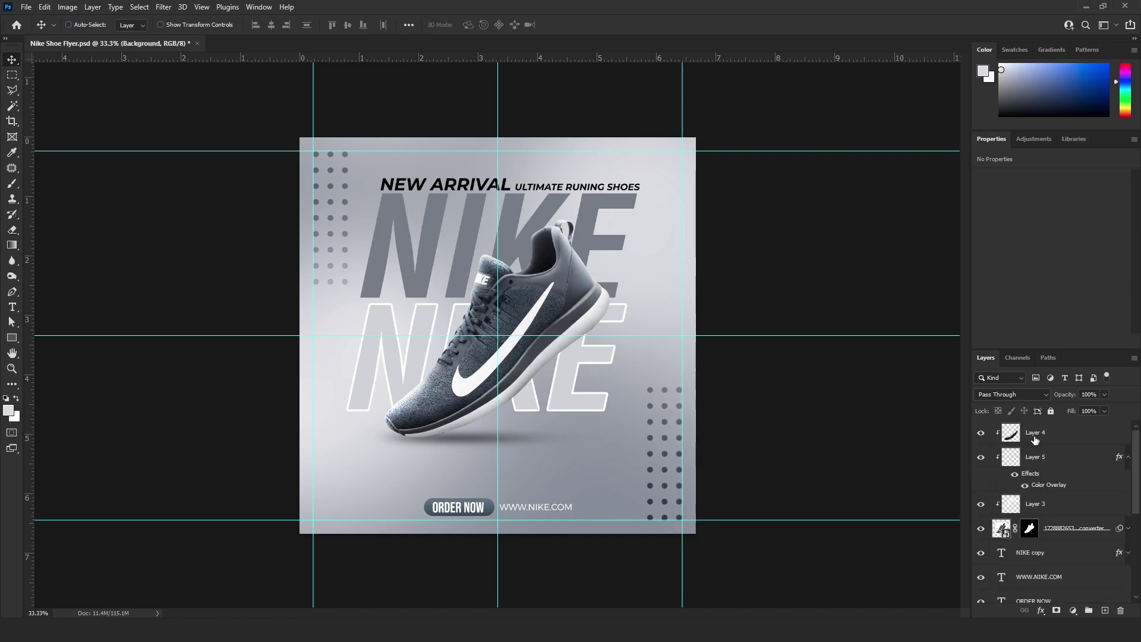
left_click(1035, 438)
left_click(981, 437)
left_click(981, 437)
left_click(1020, 459, "shift")
left_click(1128, 456)
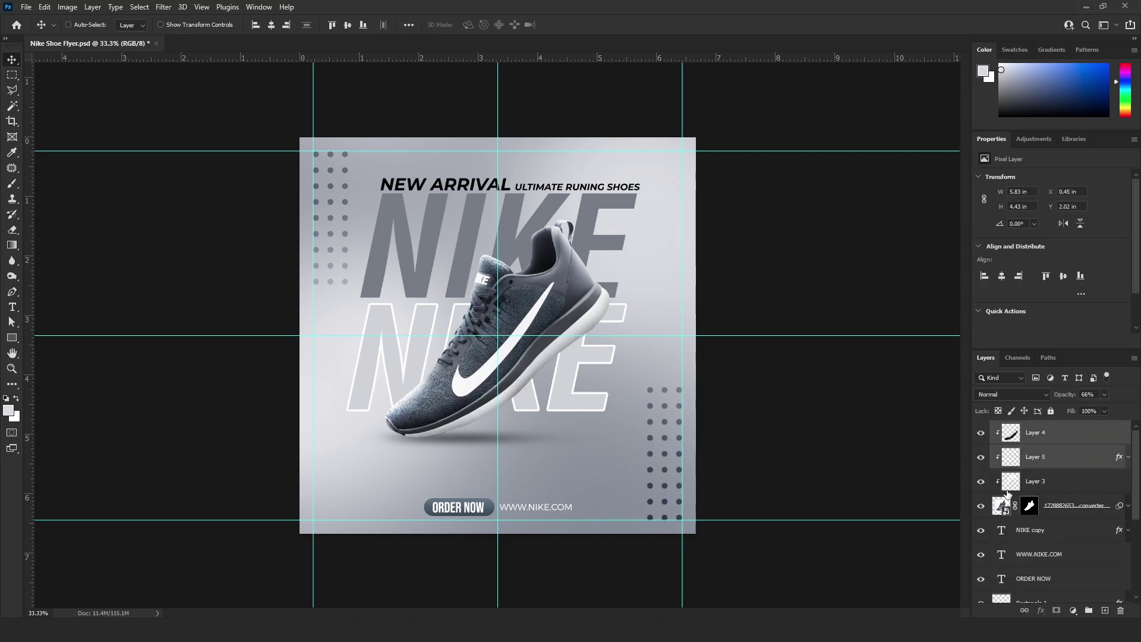
key("Delete")
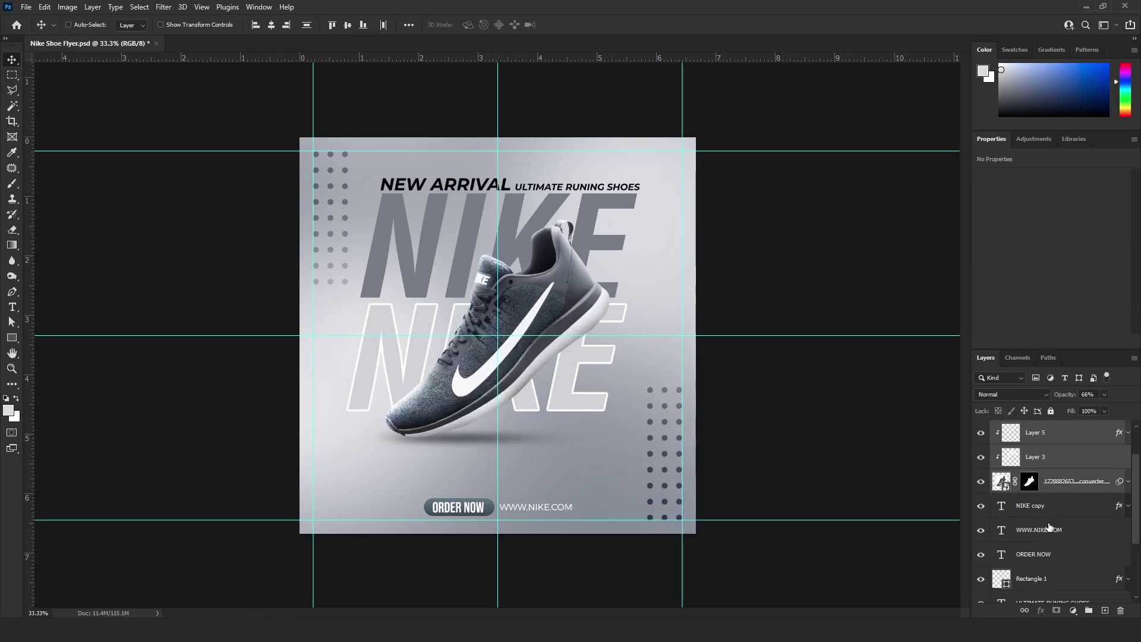
key("Delete")
left_click(1039, 464)
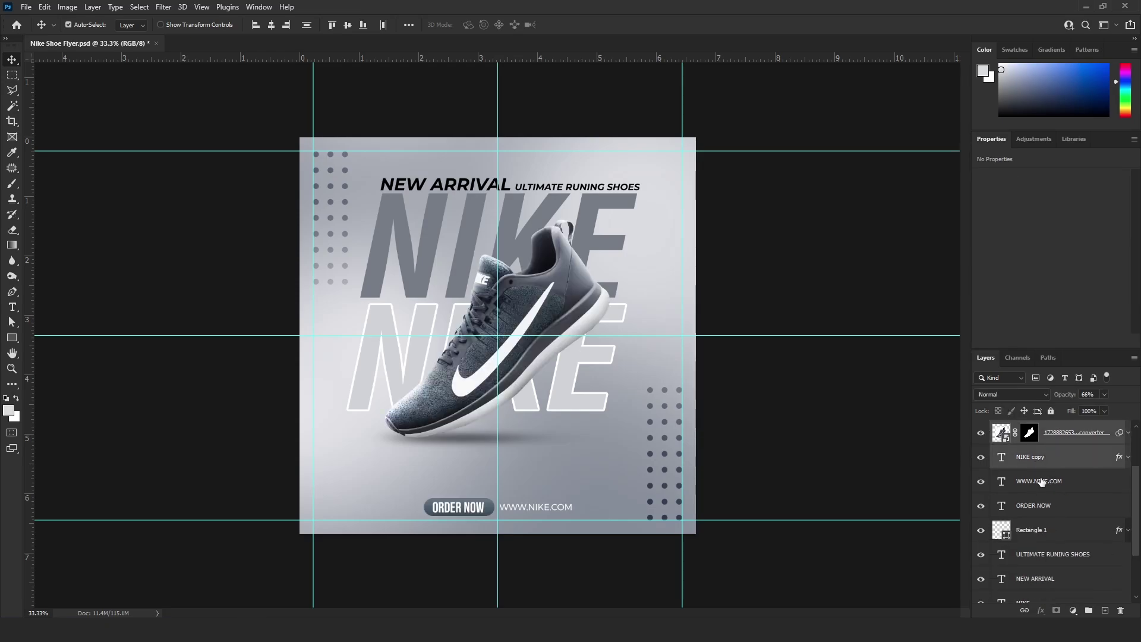
Add the ULTIMATE RUNING SHOES, NEW ARRIVAL, NIKE, Layer 2 copy and Layer 2 layers to the selection and group everything selected.
left_click(981, 457)
left_click(980, 456)
left_click(981, 530)
left_click(981, 530)
scroll(988, 530, "down", 1)
left_click(1037, 529, "ctrl")
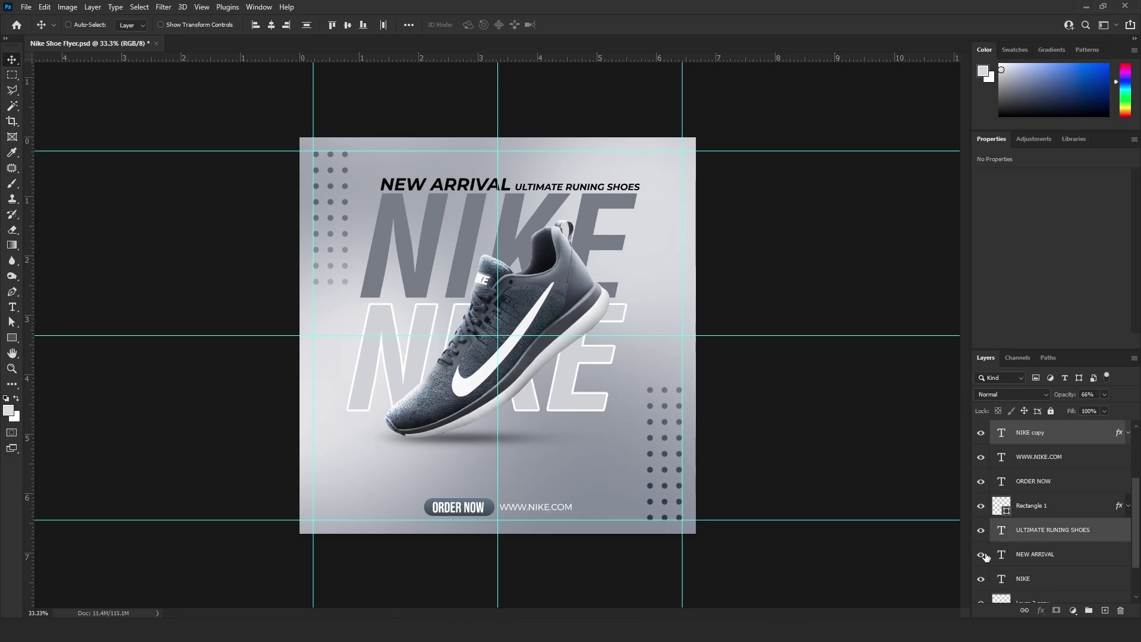
left_click(1045, 558, "ctrl")
scroll(1045, 562, "down", 1)
left_click(1044, 560, "ctrl")
scroll(1038, 561, "down", 2)
left_click(982, 554)
left_click(982, 554)
left_click(1000, 558, "ctrl")
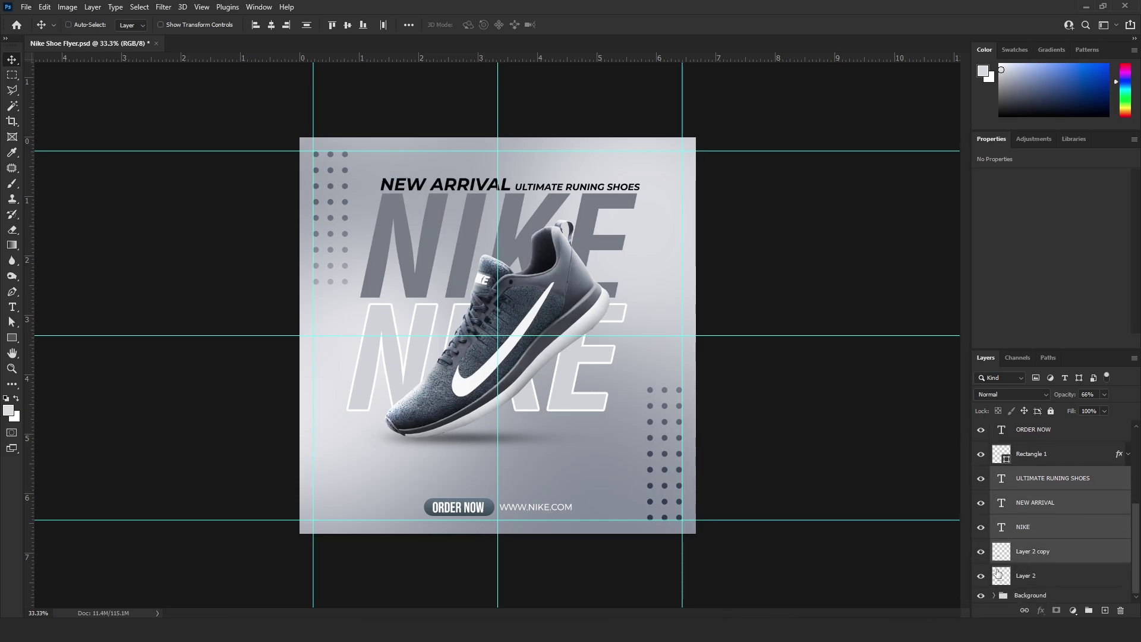
left_click(1004, 581, "ctrl")
left_click(1088, 610)
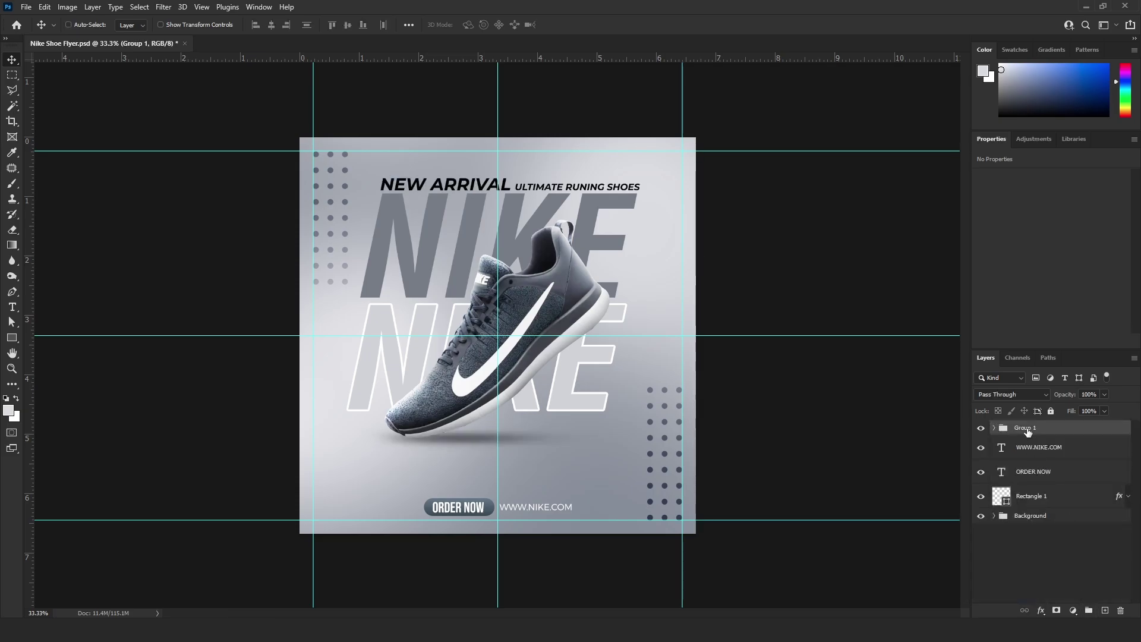
Check the shoe and headline group's contents by toggling its visibility, and move the group down about 0.3 in.
left_click(981, 428)
left_click(981, 428)
key("shift+Down")
key("shift+Down")
key("shift+Down")
key("shift+Down")
key("shift+Down")
key("shift+Down")
key("shift+Down")
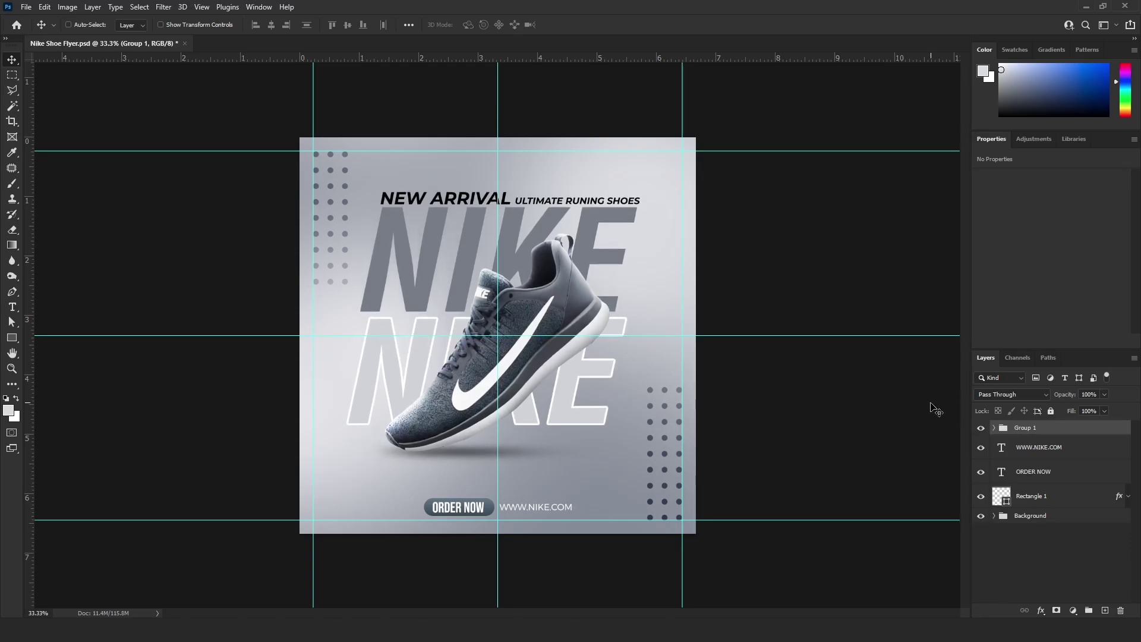
key("shift+Down")
key("shift+Down")
key("shift+Down")
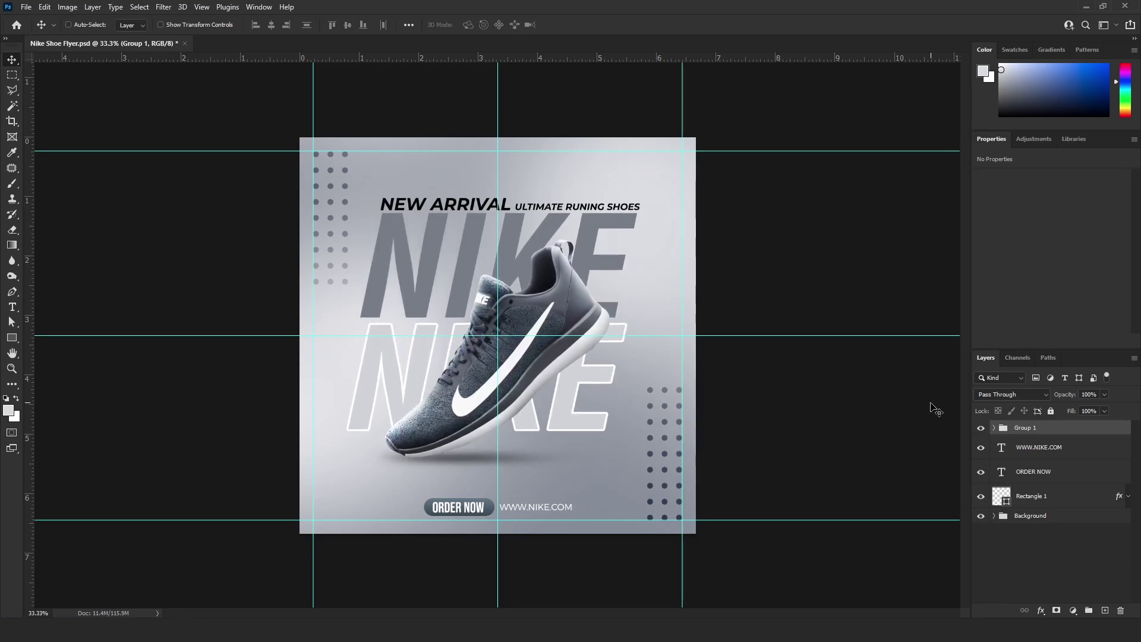
left_click(1037, 454)
left_click(1039, 471, "ctrl")
left_click(1039, 495, "ctrl")
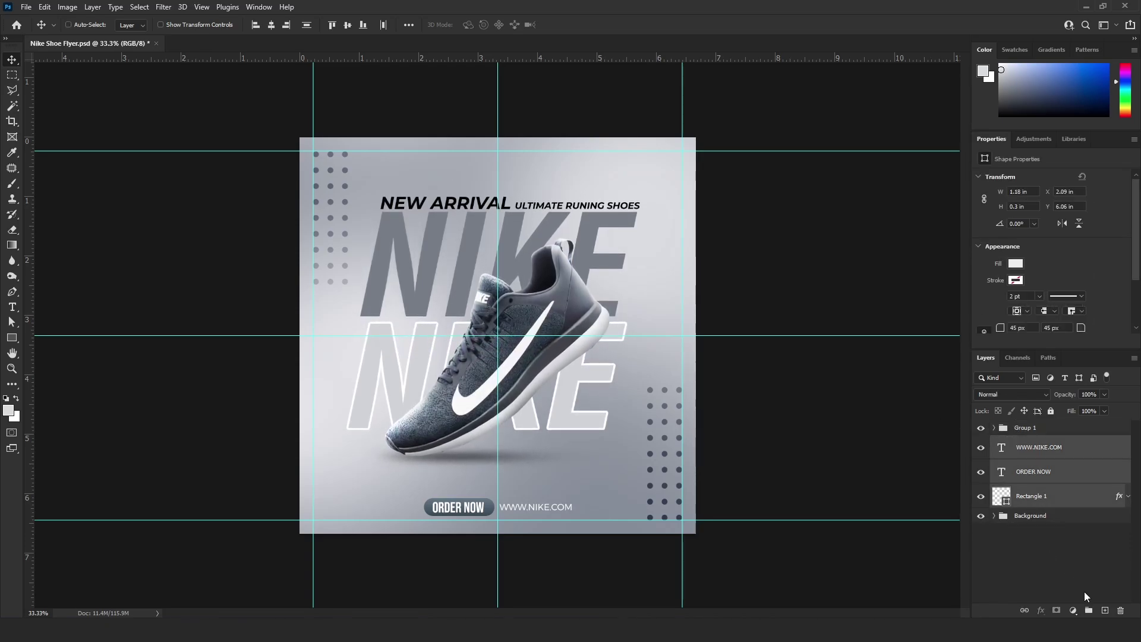
left_click(1088, 610)
left_click(1026, 496)
double_click(1024, 444)
type("Order Tag")
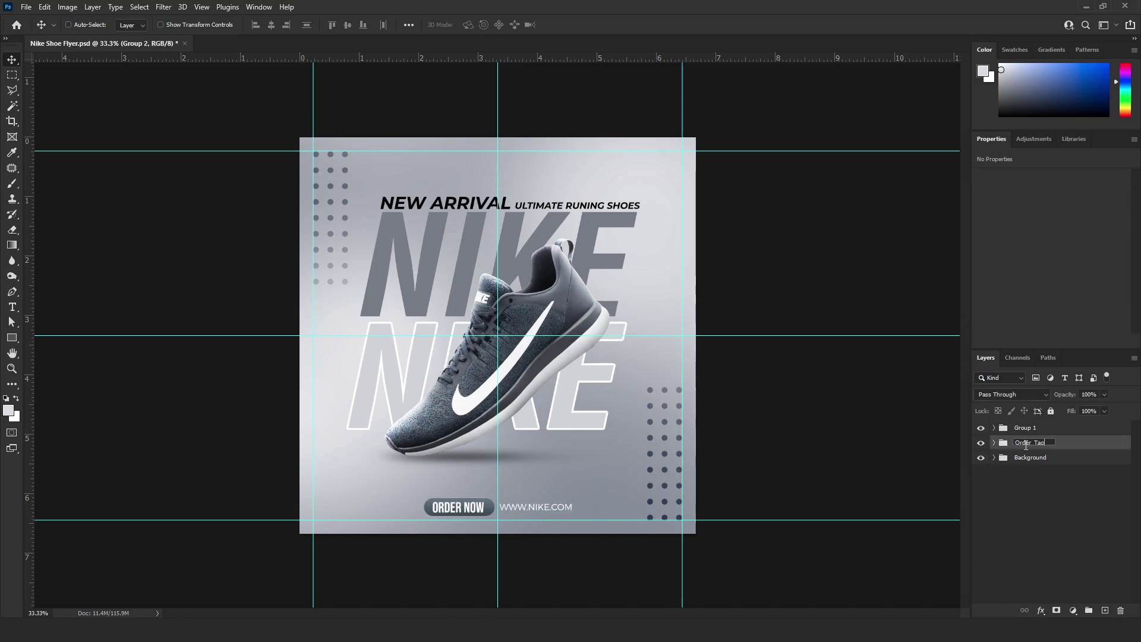
key("Return")
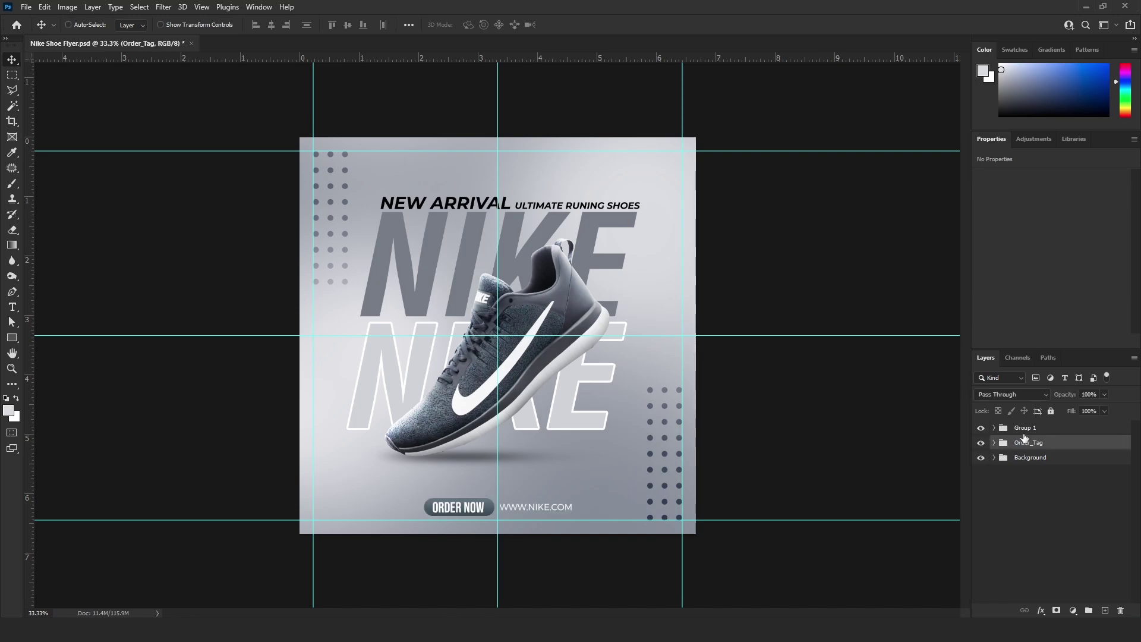
Rename the shoe and headline group as Main_Design and save the document.
double_click(1024, 427)
type("Main_Des")
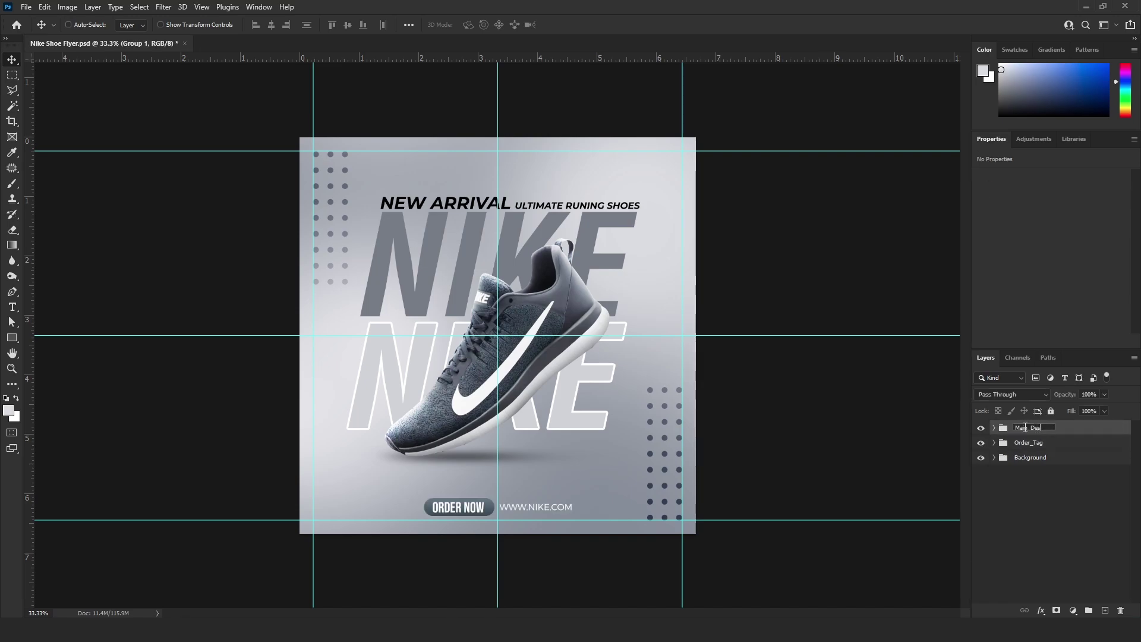
type("ign")
left_click(1028, 499)
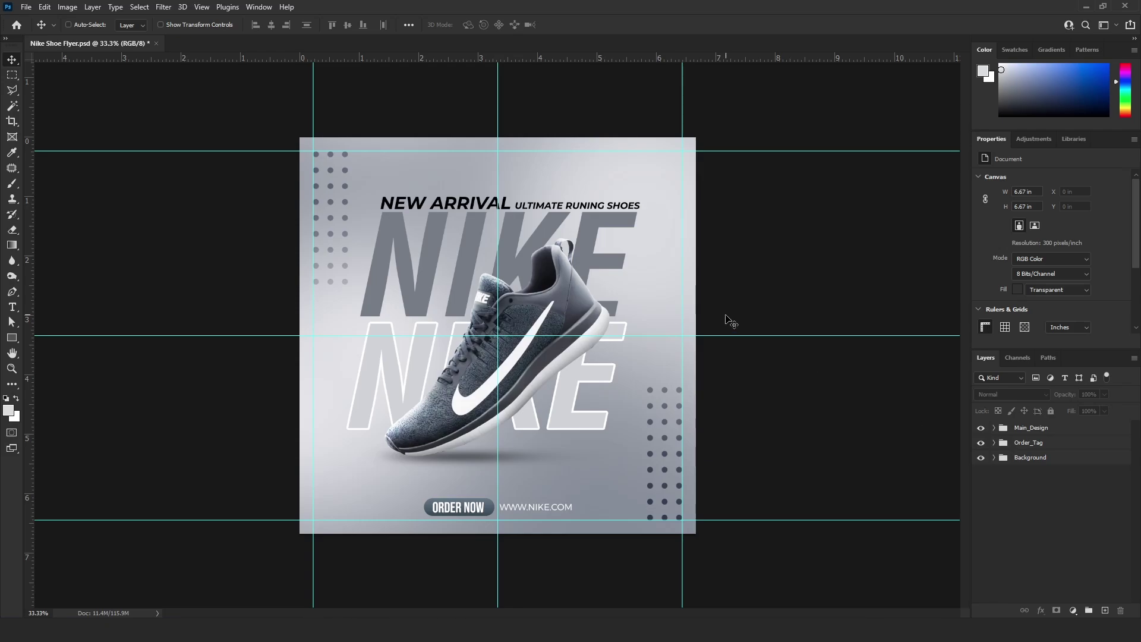
key("ctrl+s")
Add Hue/Saturation and Brightness/Contrast adjustment layers above all groups, and delete the newly added empty Layer 6.
left_click(1104, 611)
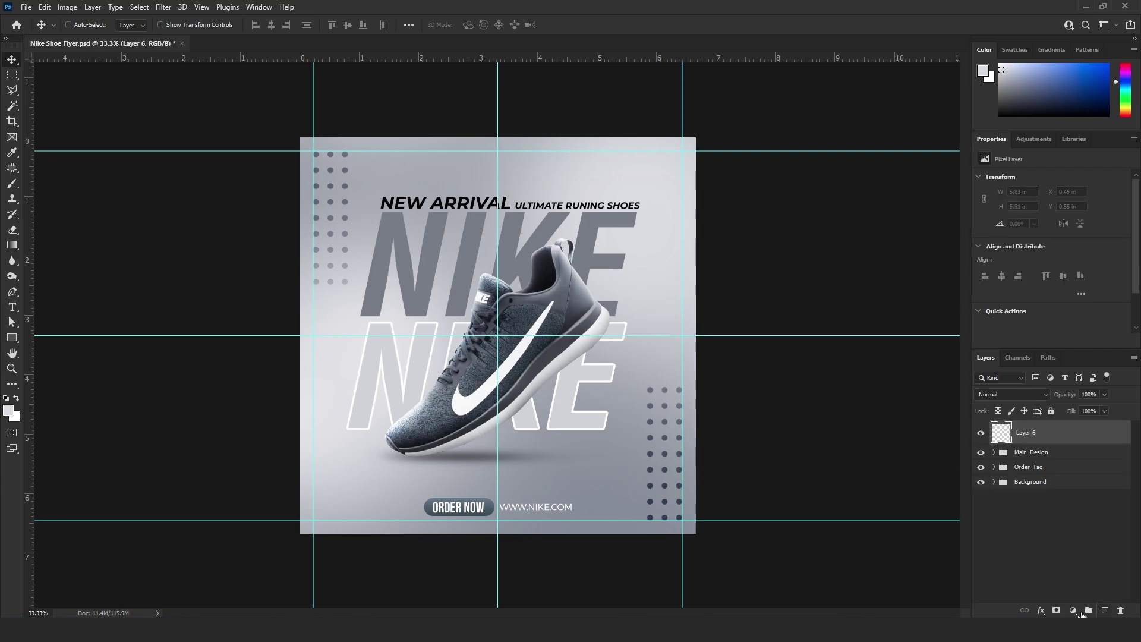
left_click(1072, 610)
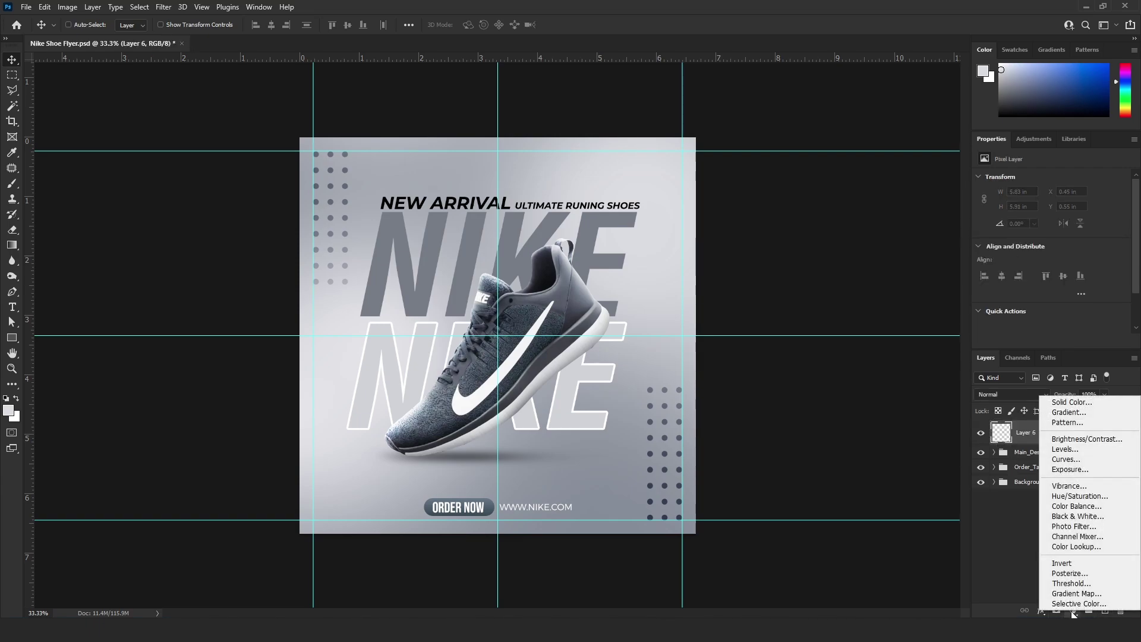
left_click(1083, 497)
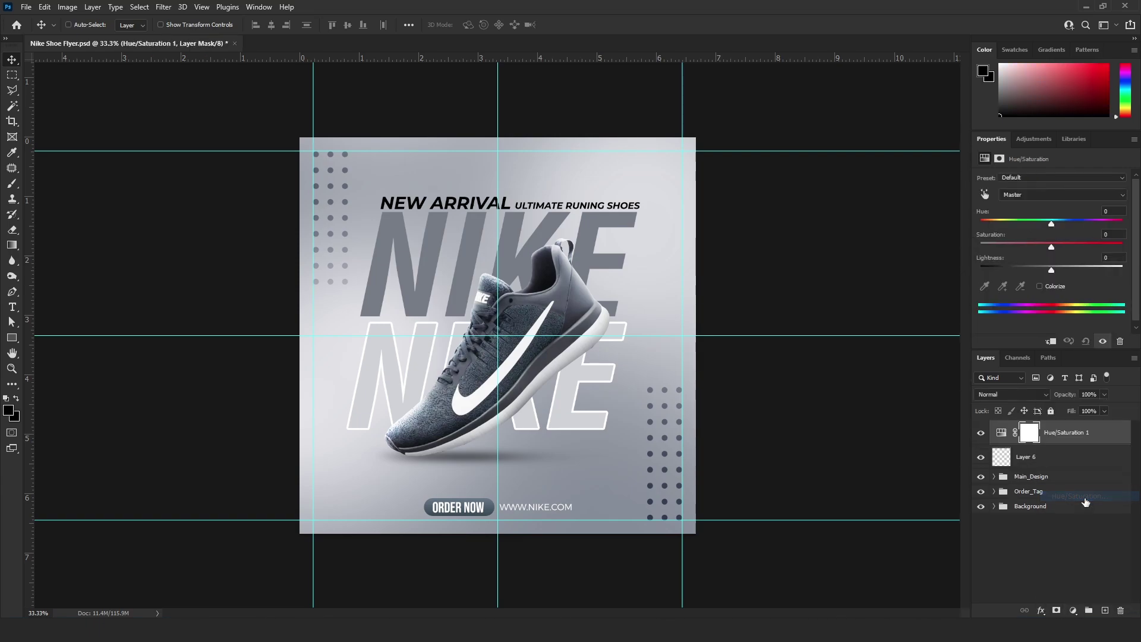
left_click(1073, 610)
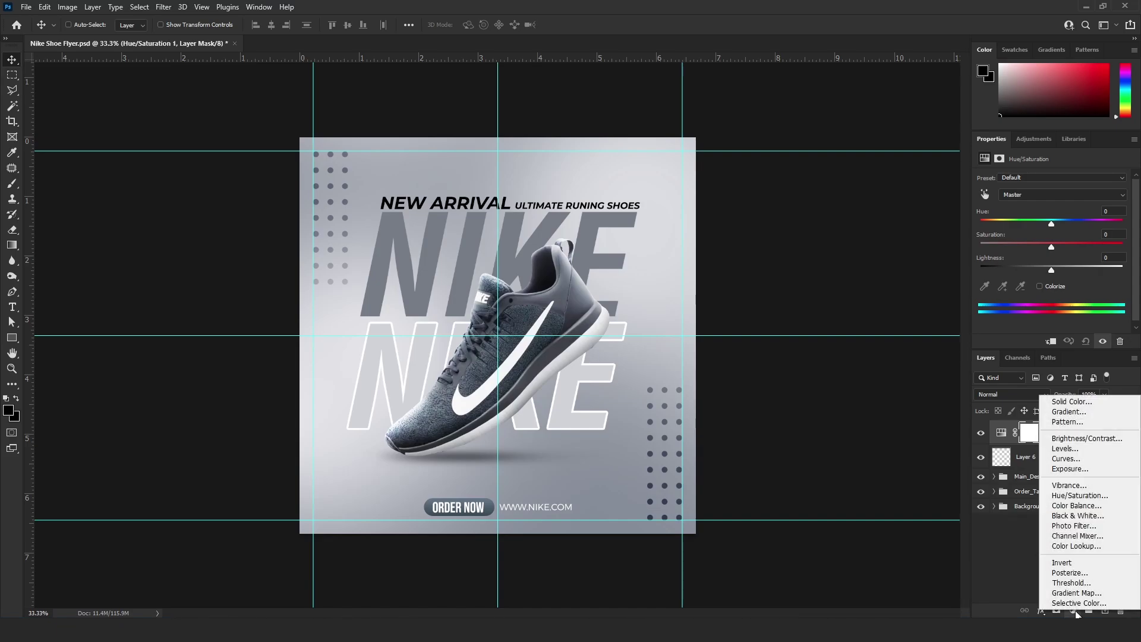
left_click(1088, 438)
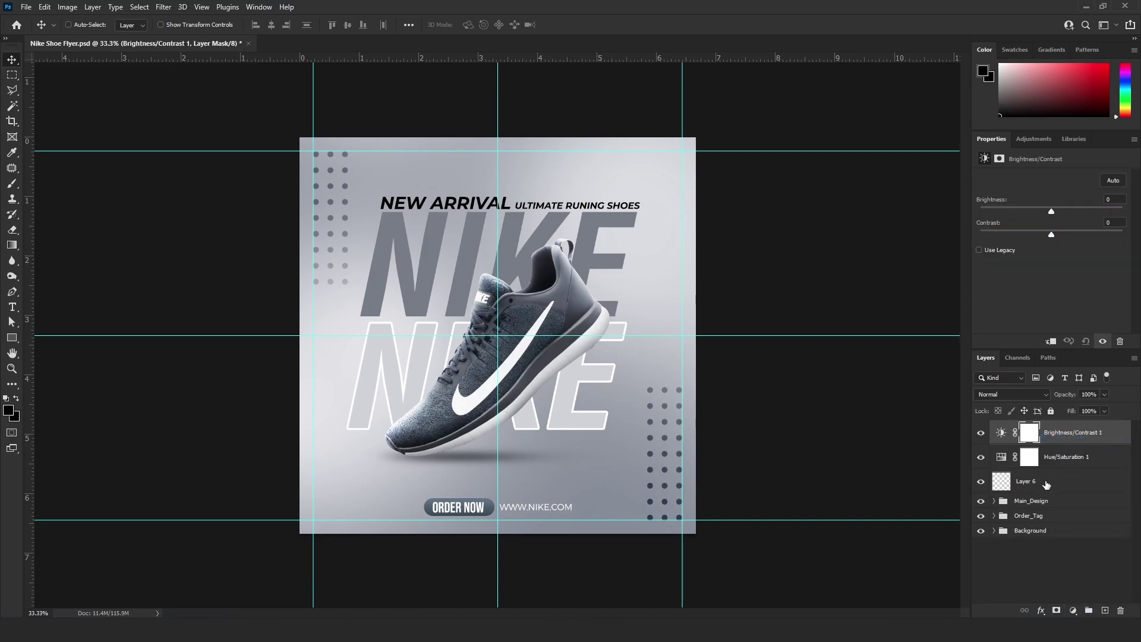
left_click(1045, 485)
key("Delete")
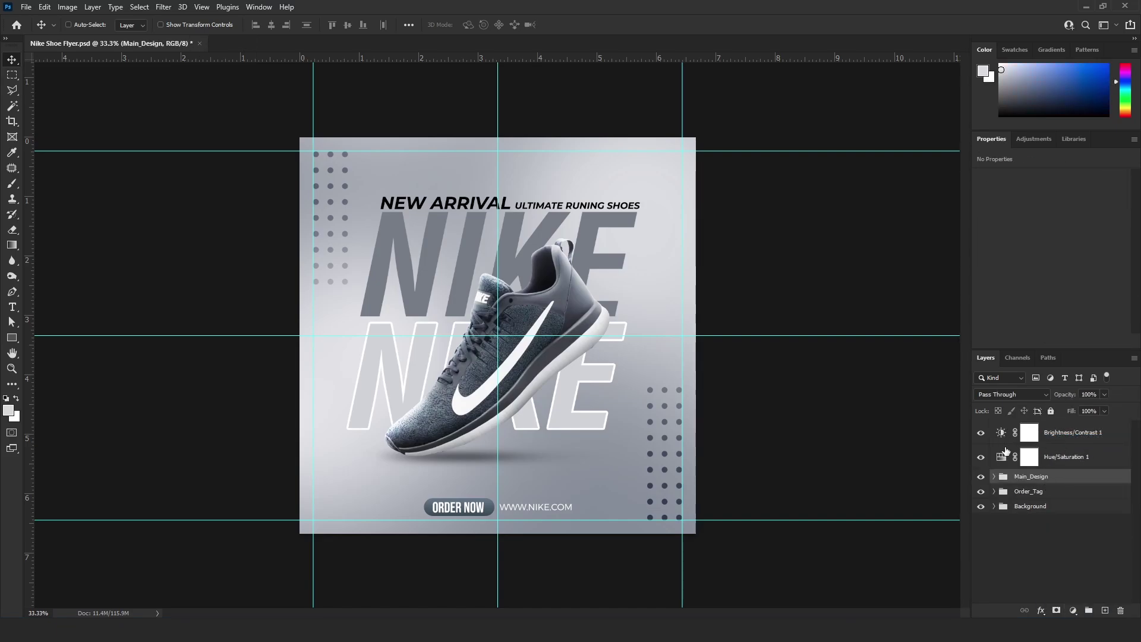
Adjust the Hue/Saturation layer by shifting the hue toward purple, setting saturation to -5 and slightly lowering the lightness.
left_click(1002, 458)
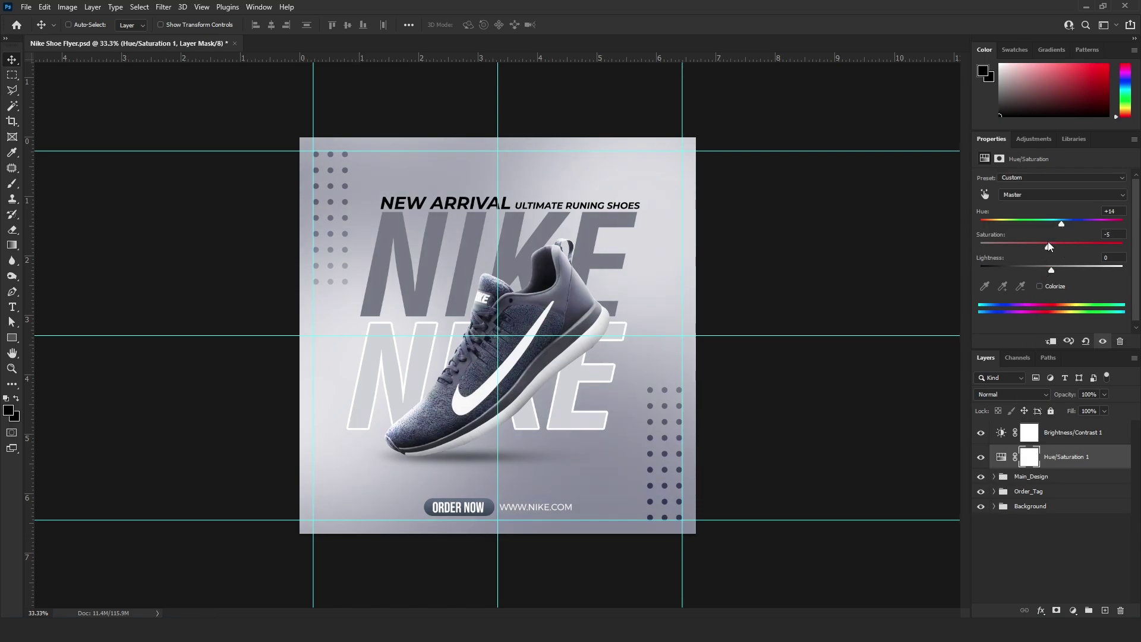
left_click_drag(1051, 272, 1049, 273)
left_click_drag(1070, 226, 1067, 225)
Set the Brightness/Contrast adjustment layer to brightness 20 and contrast 8.
left_click(1002, 433)
left_click_drag(1049, 211, 1061, 217)
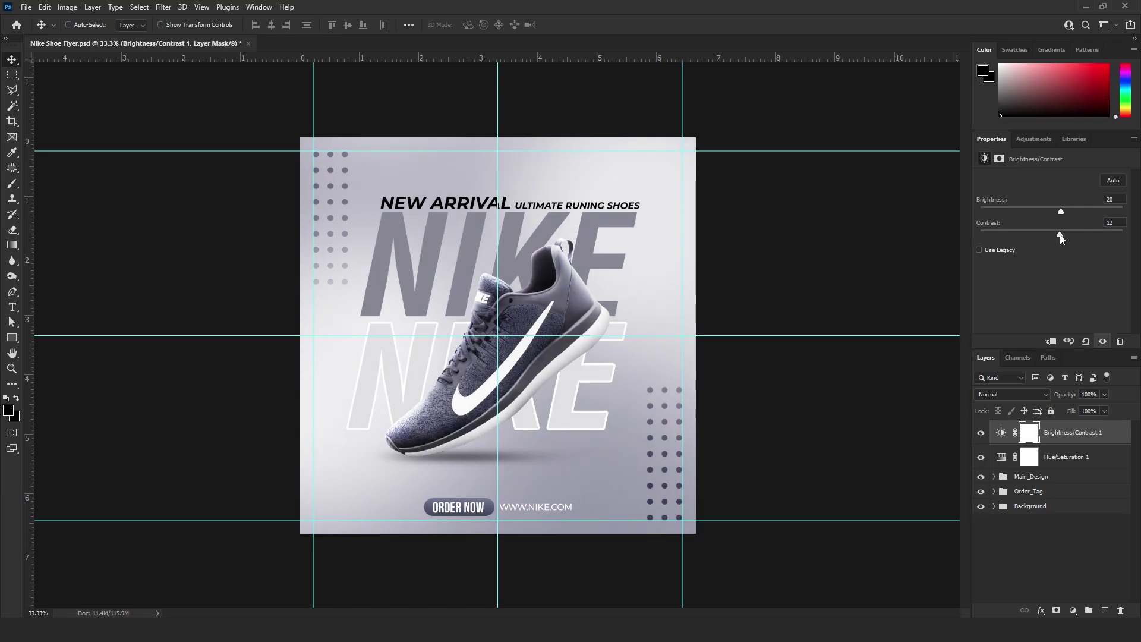
left_click_drag(1061, 236, 1056, 236)
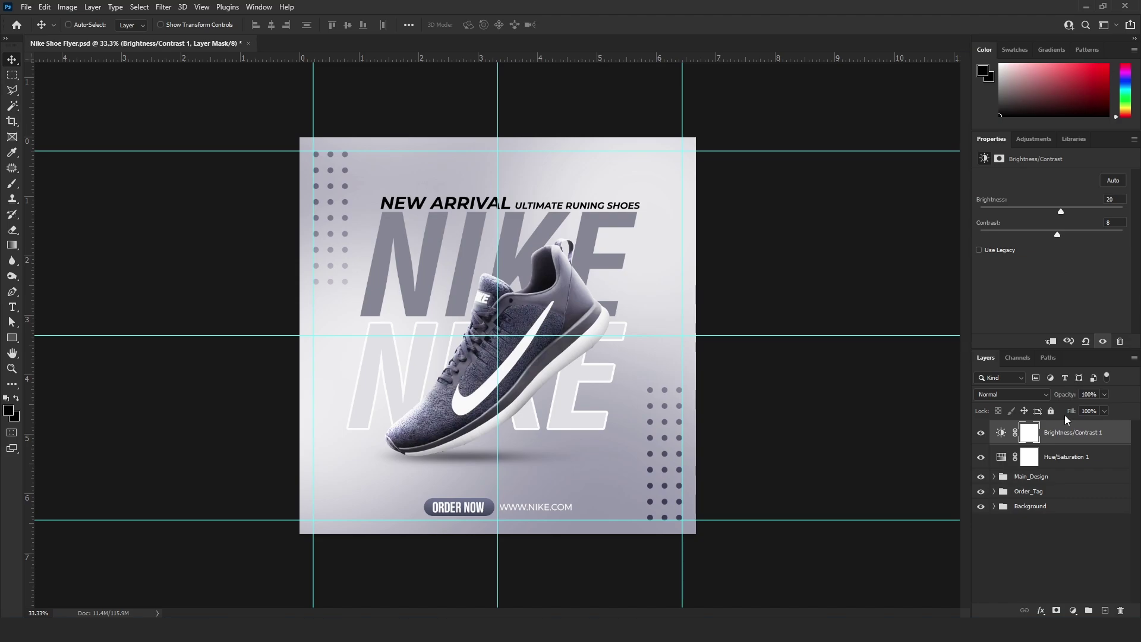
Group the Brightness/Contrast and Hue/Saturation adjustment layers, name the group Colour_Correct and deselect it.
left_click(1062, 456, "shift")
left_click_drag(1063, 456, 1088, 610)
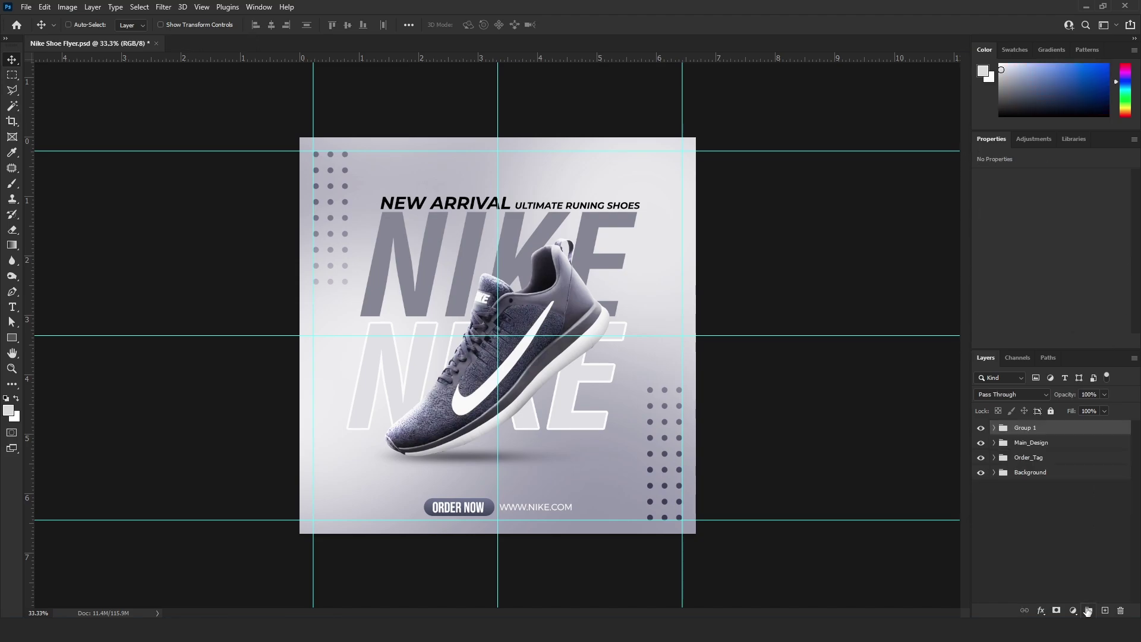
double_click(1025, 428)
type("Co")
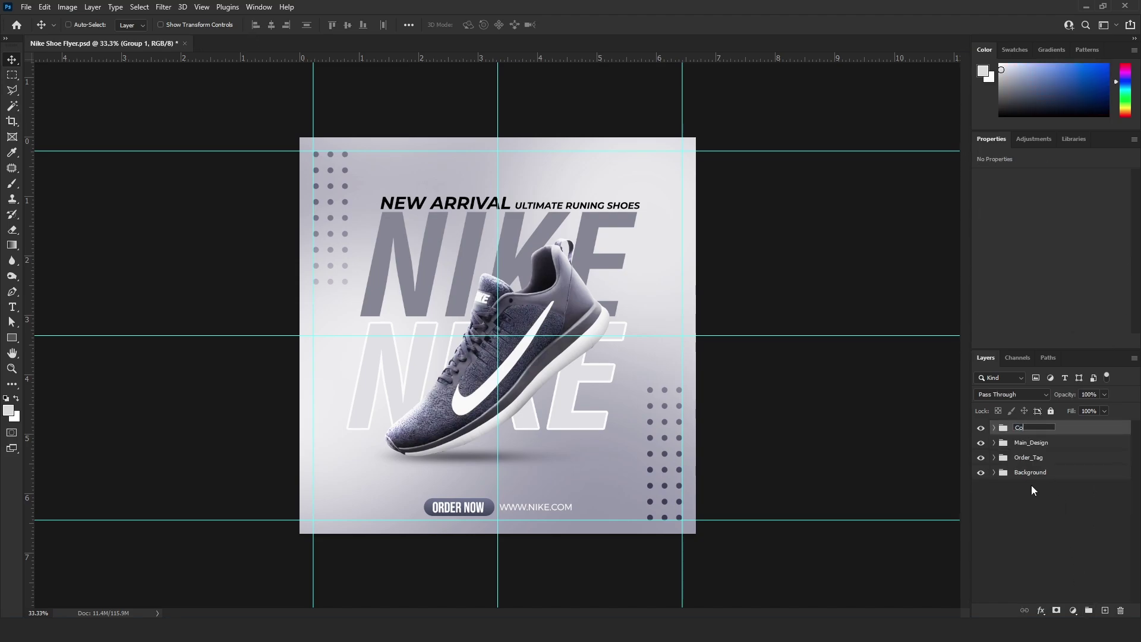
type("lour_Correct")
key("Return")
left_click(1057, 510)
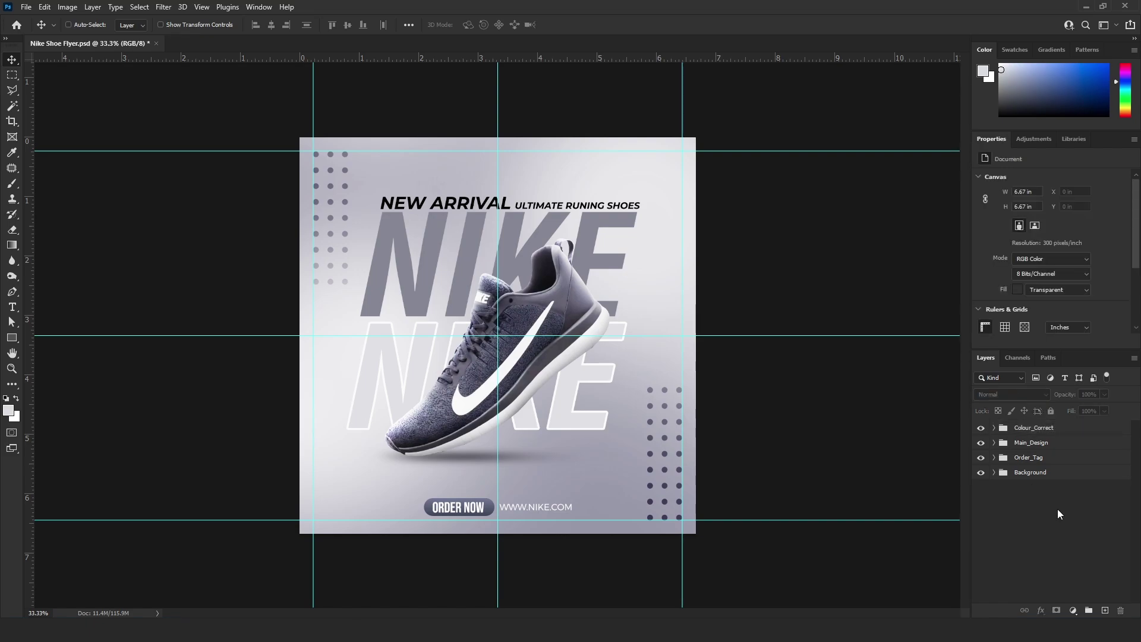